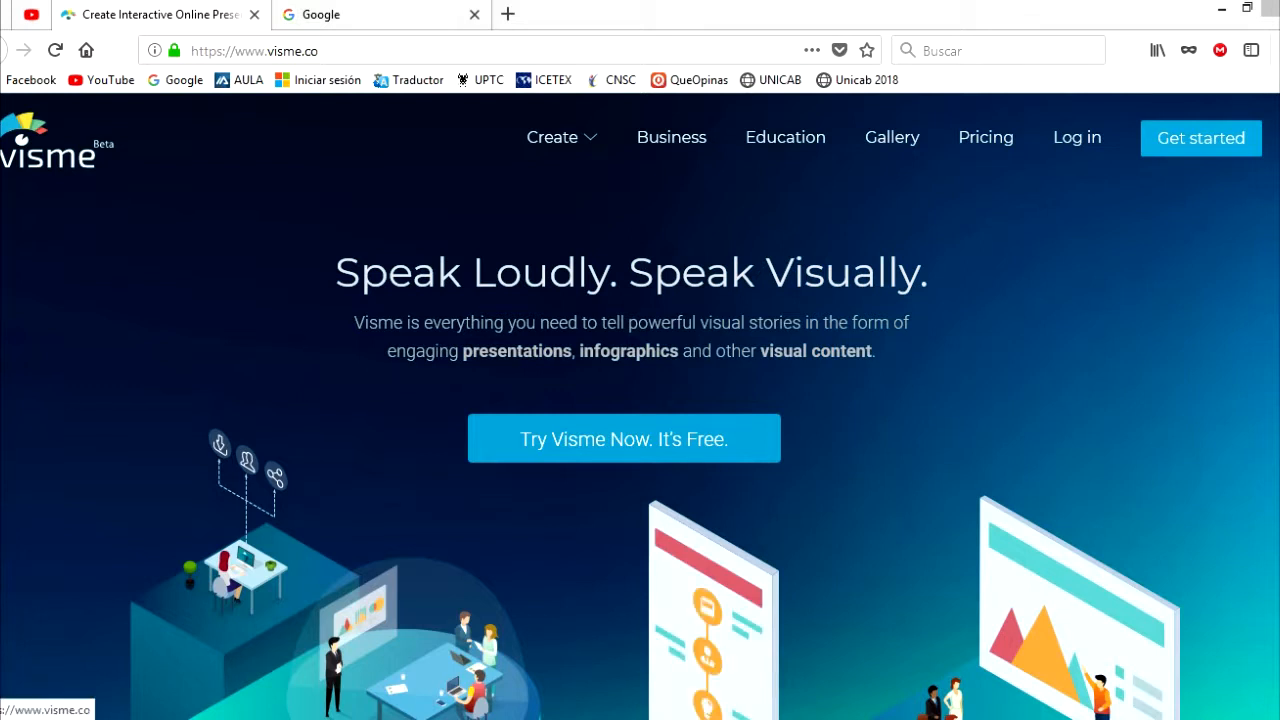
Enter Visme and delete the untitled project updated 21 May 2018 from the project dashboard
click(624, 439)
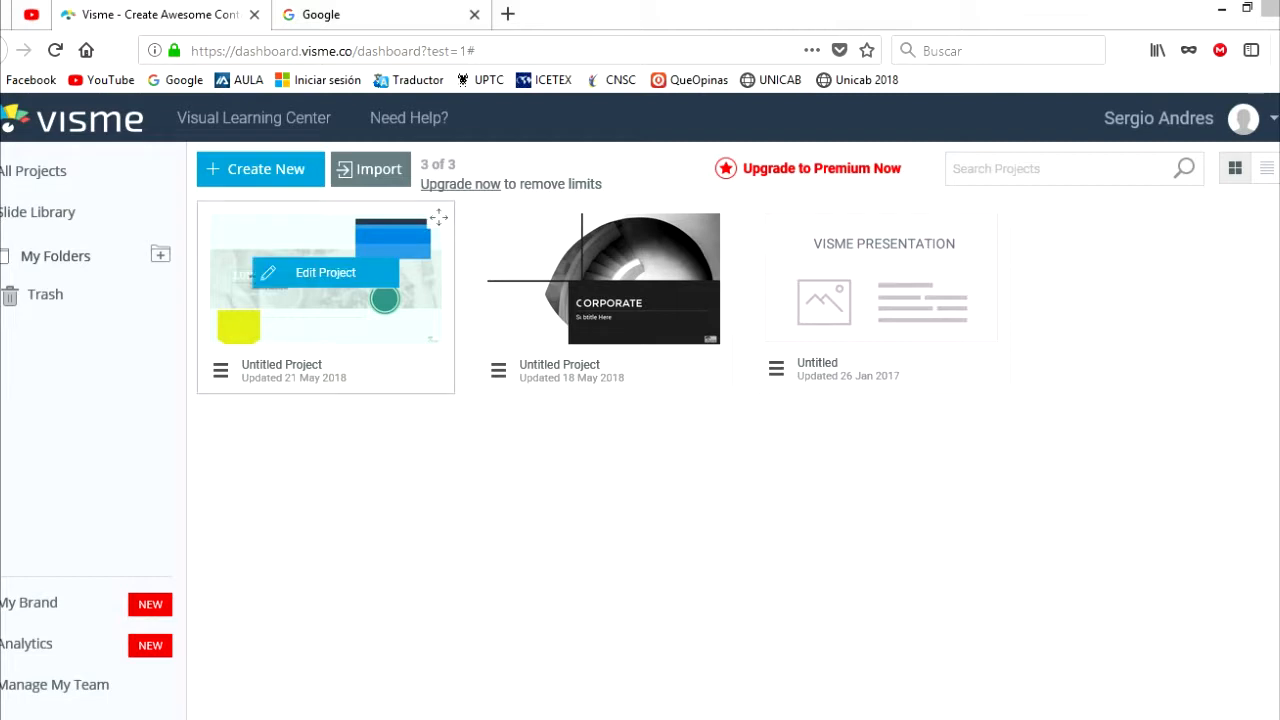
click(220, 370)
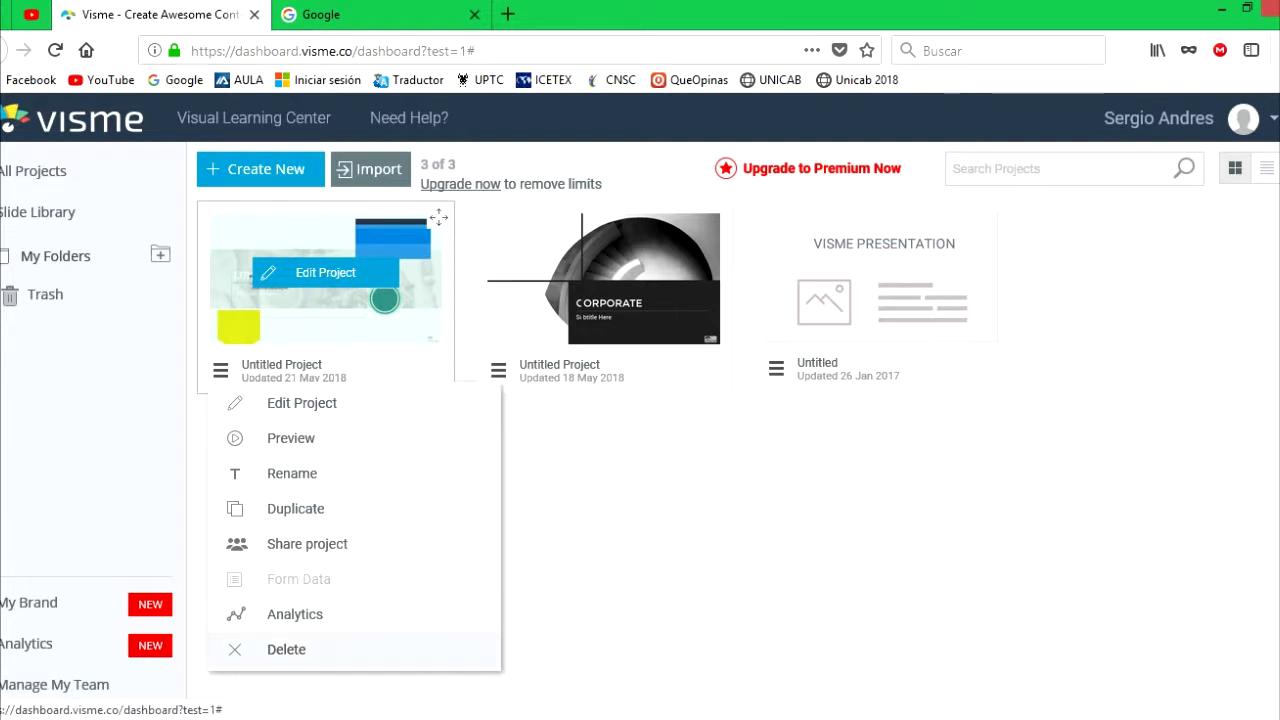
click(286, 649)
click(742, 440)
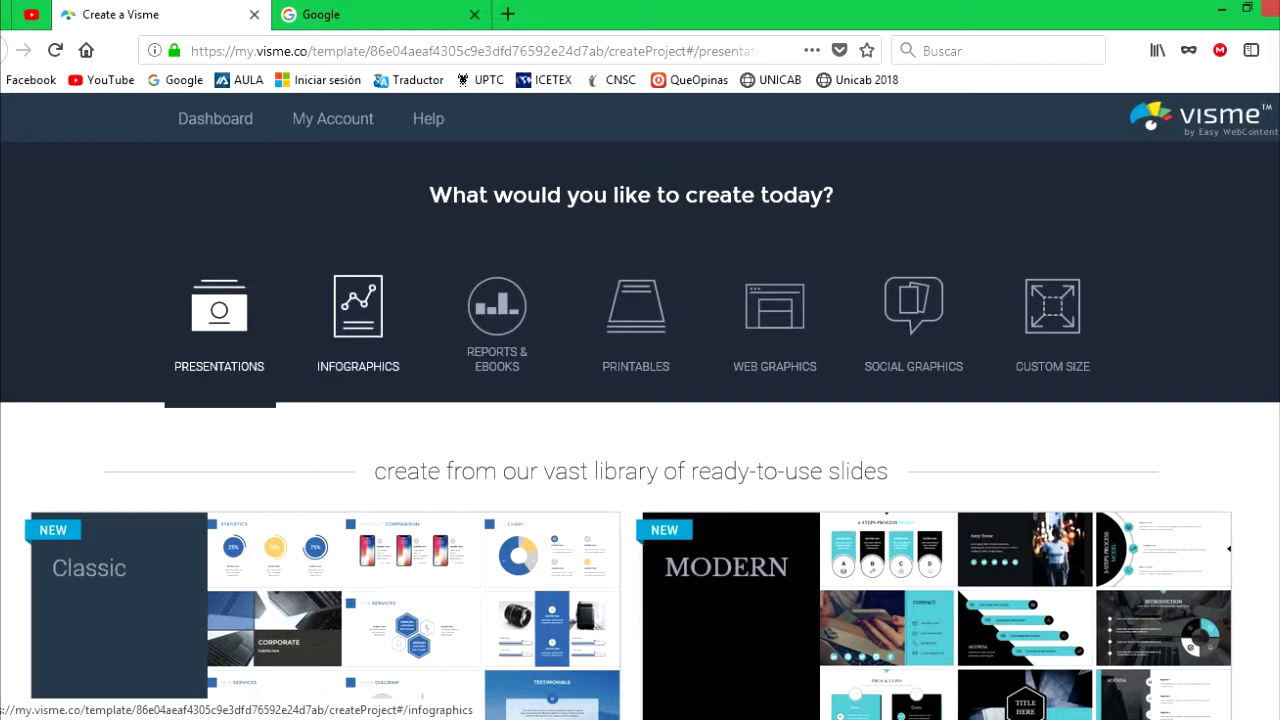
Look through the templates offered for infographics, reports and ebooks, and printables
click(358, 320)
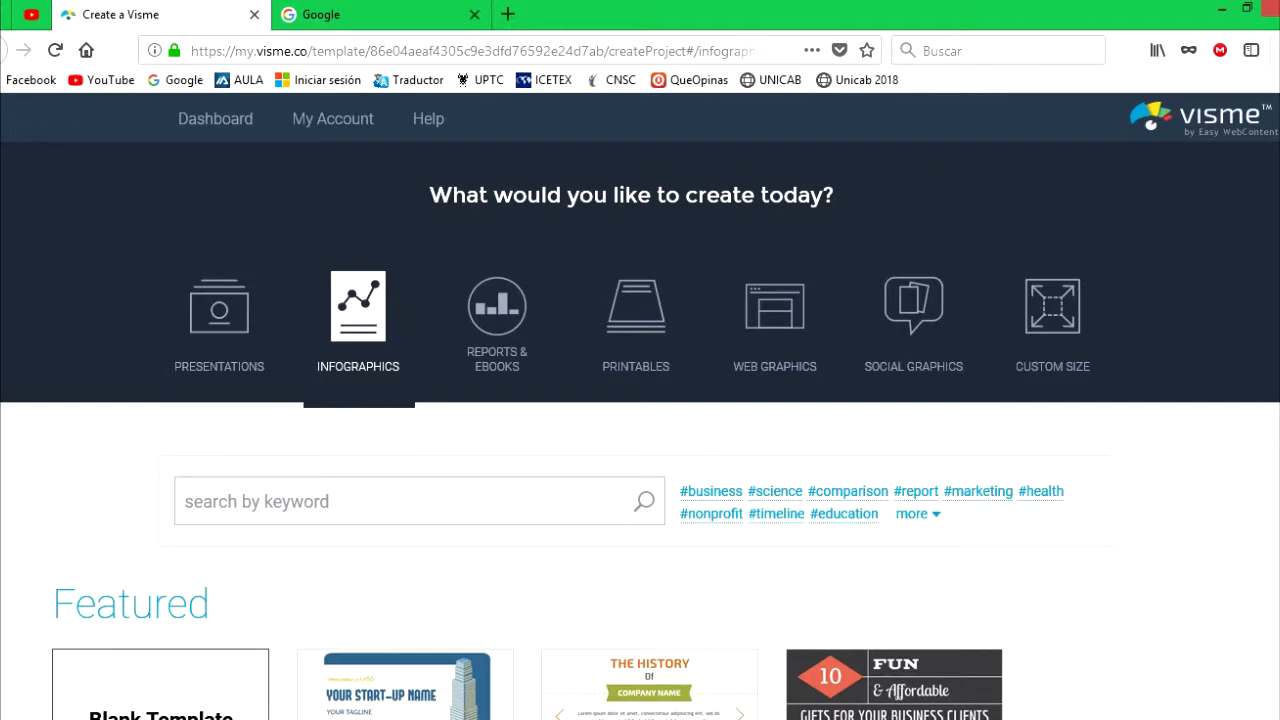
scroll(640, 406, down, 5)
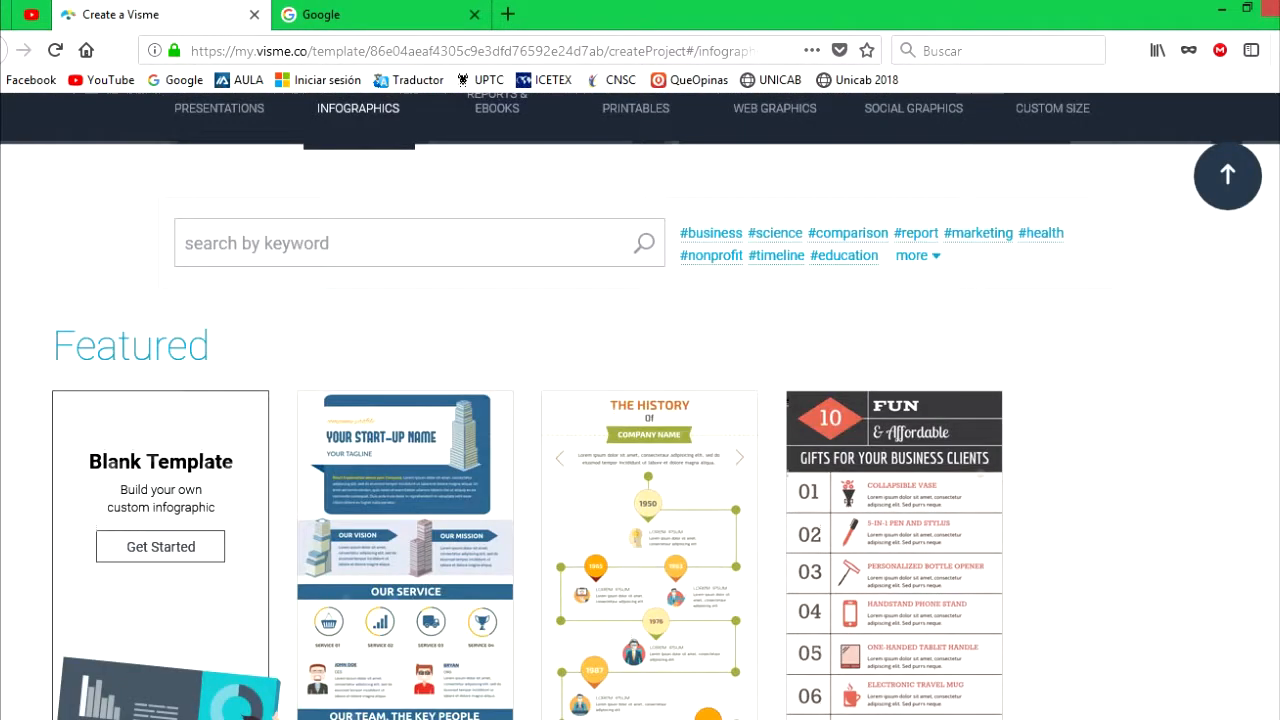
scroll(497, 330, up, 5)
click(497, 310)
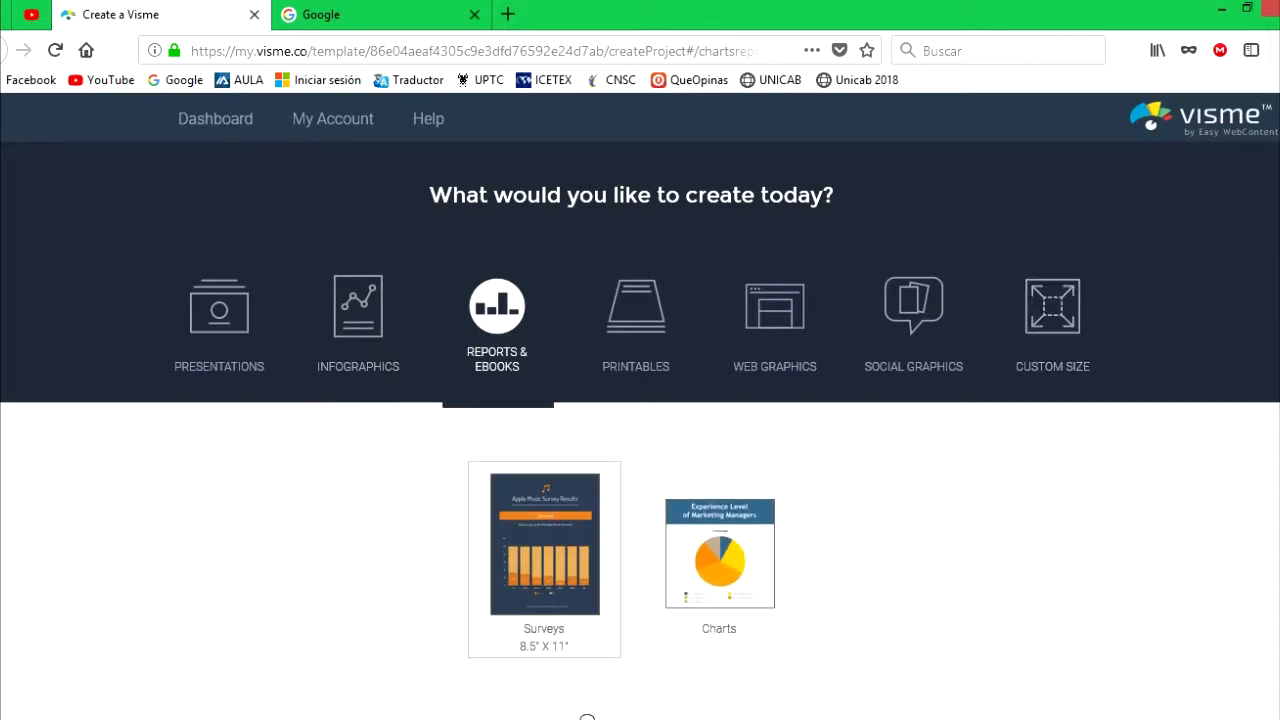
scroll(587, 716, down, 10)
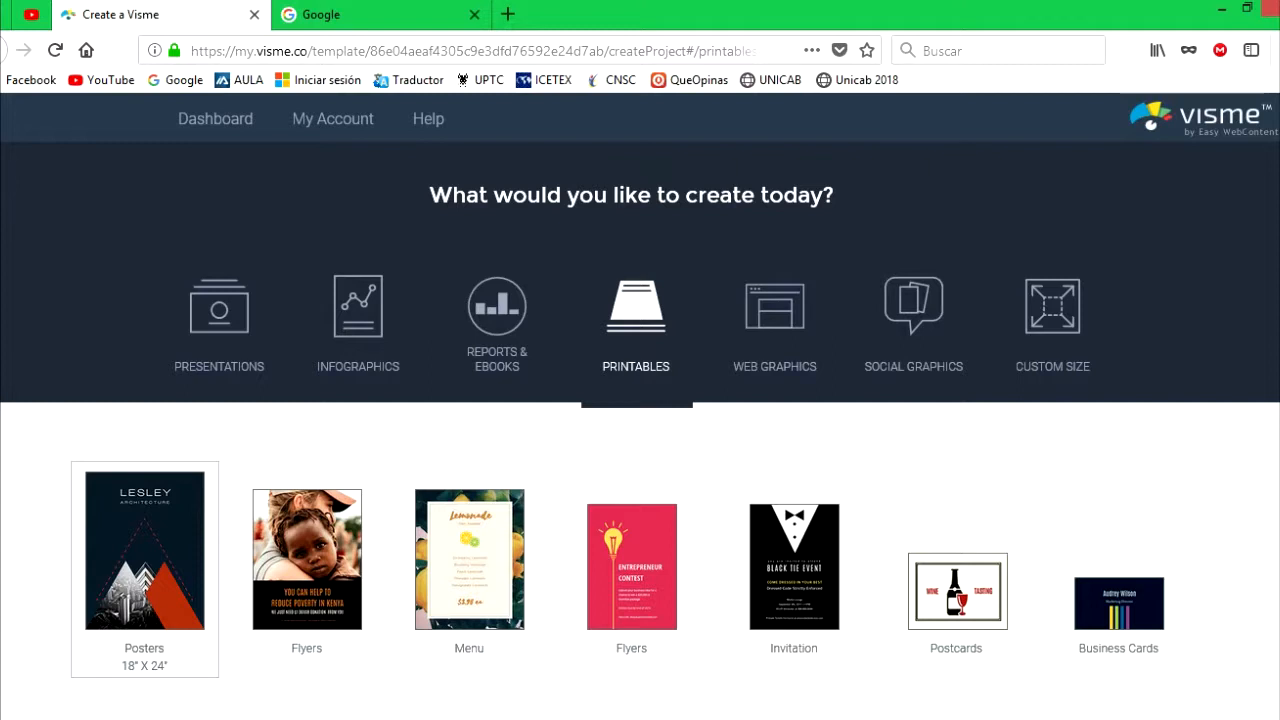
scroll(640, 406, down, 3)
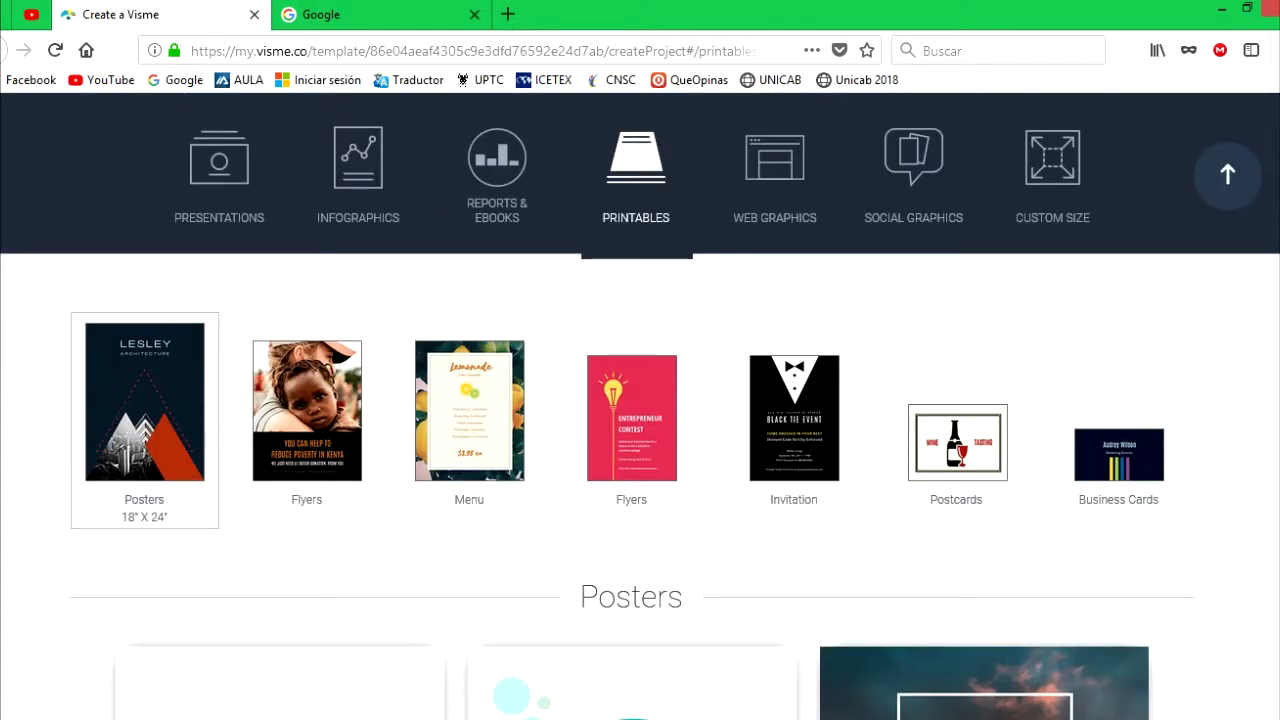
scroll(775, 260, up, 2)
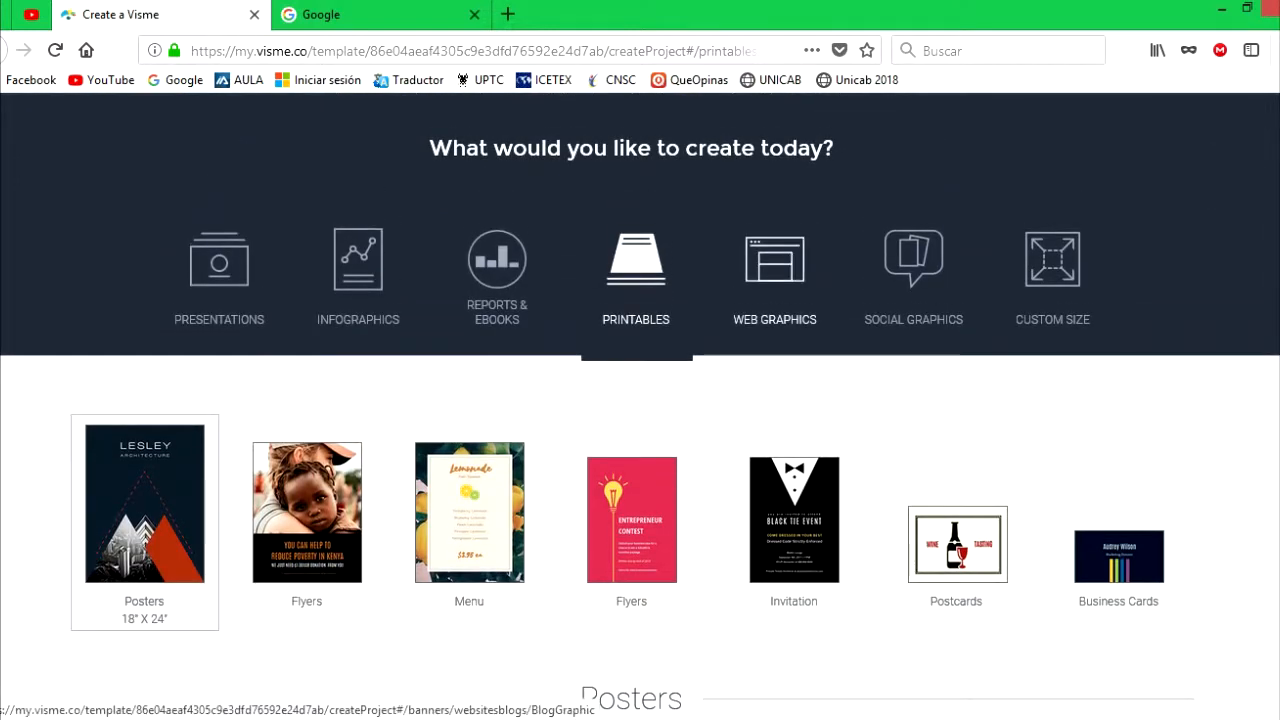
Look through the web graphics formats and the blog graphic templates
click(775, 265)
scroll(640, 406, down, 2)
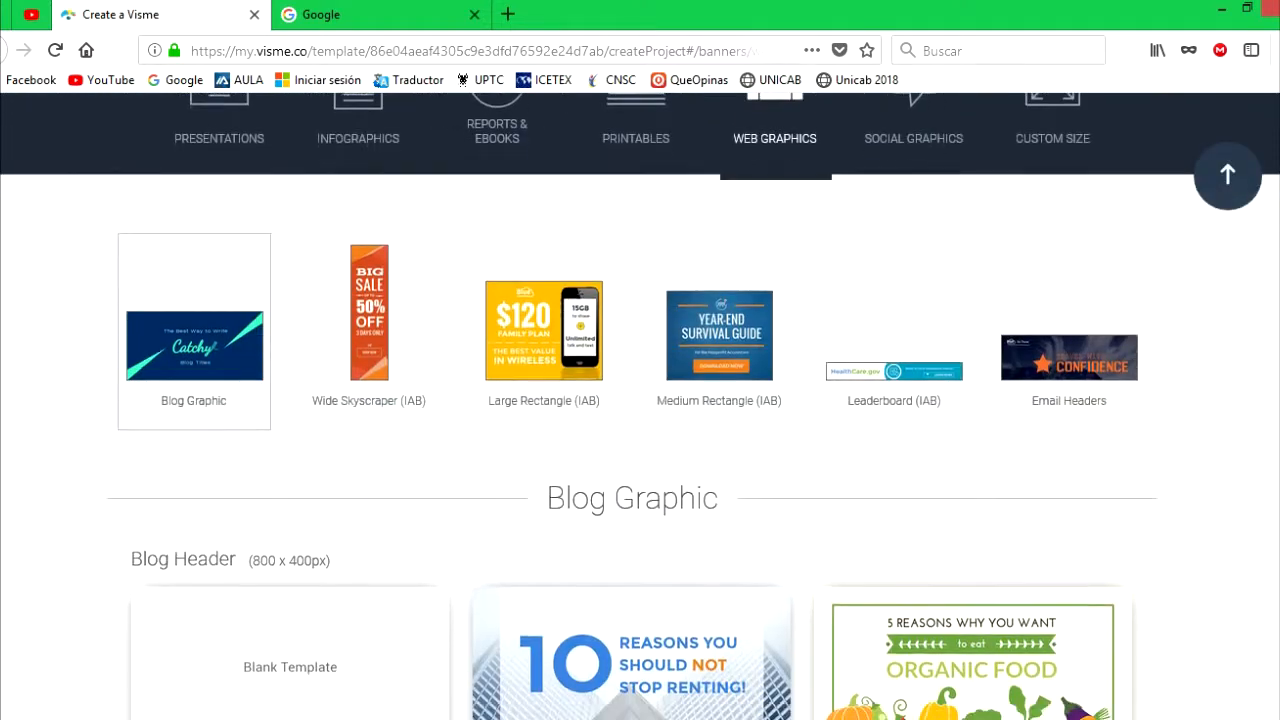
scroll(640, 406, up, 2)
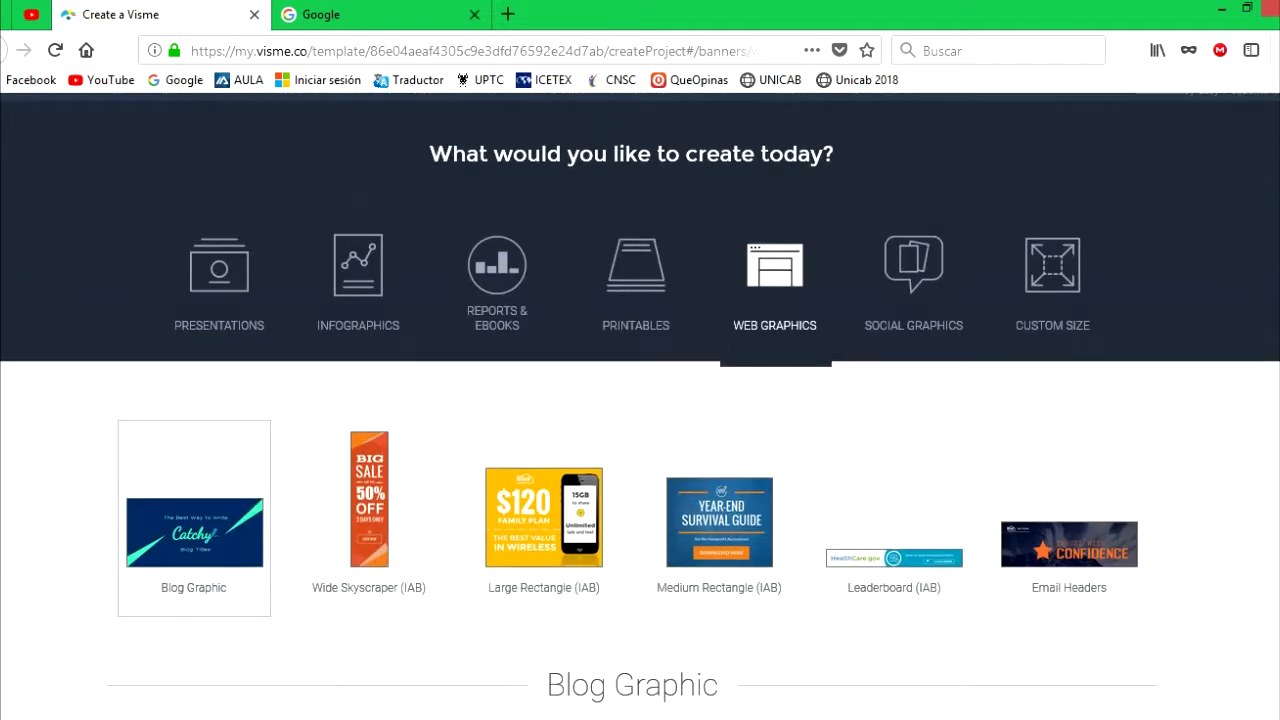
scroll(640, 406, down, 2)
scroll(640, 406, up, 2)
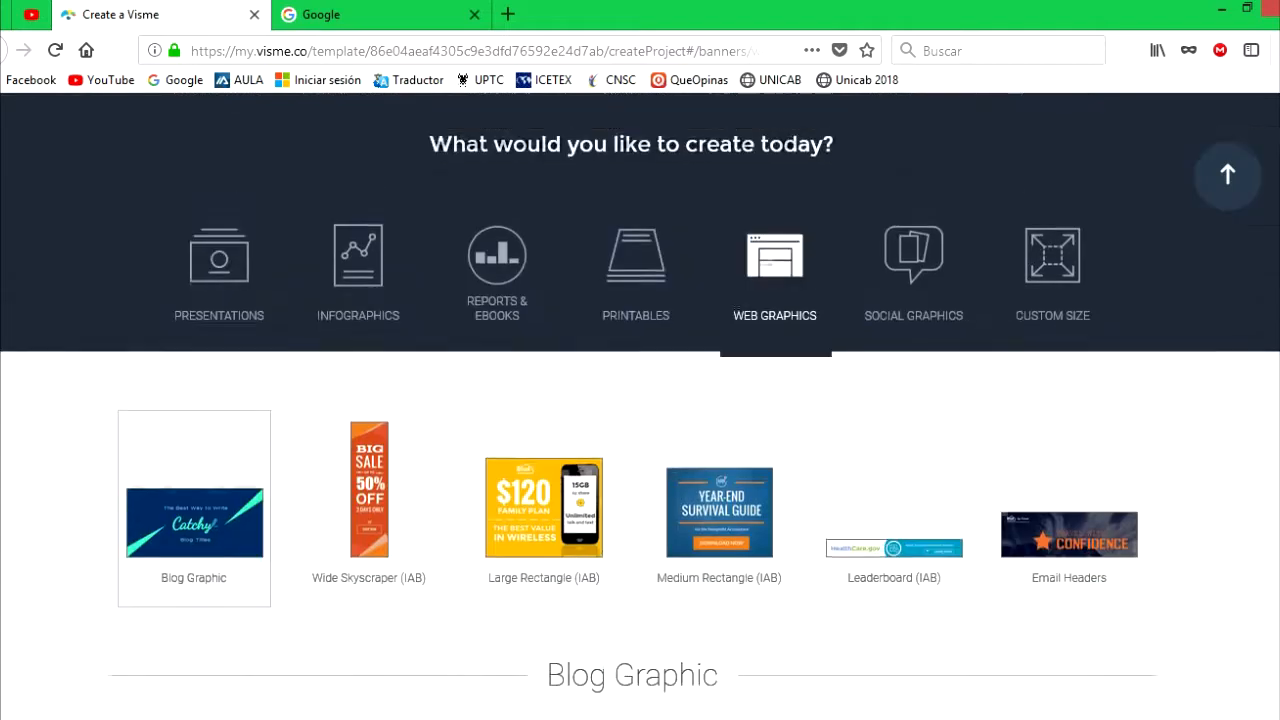
Examine the social graphics formats, including the YouTube channel art templates, and the custom size option
click(914, 300)
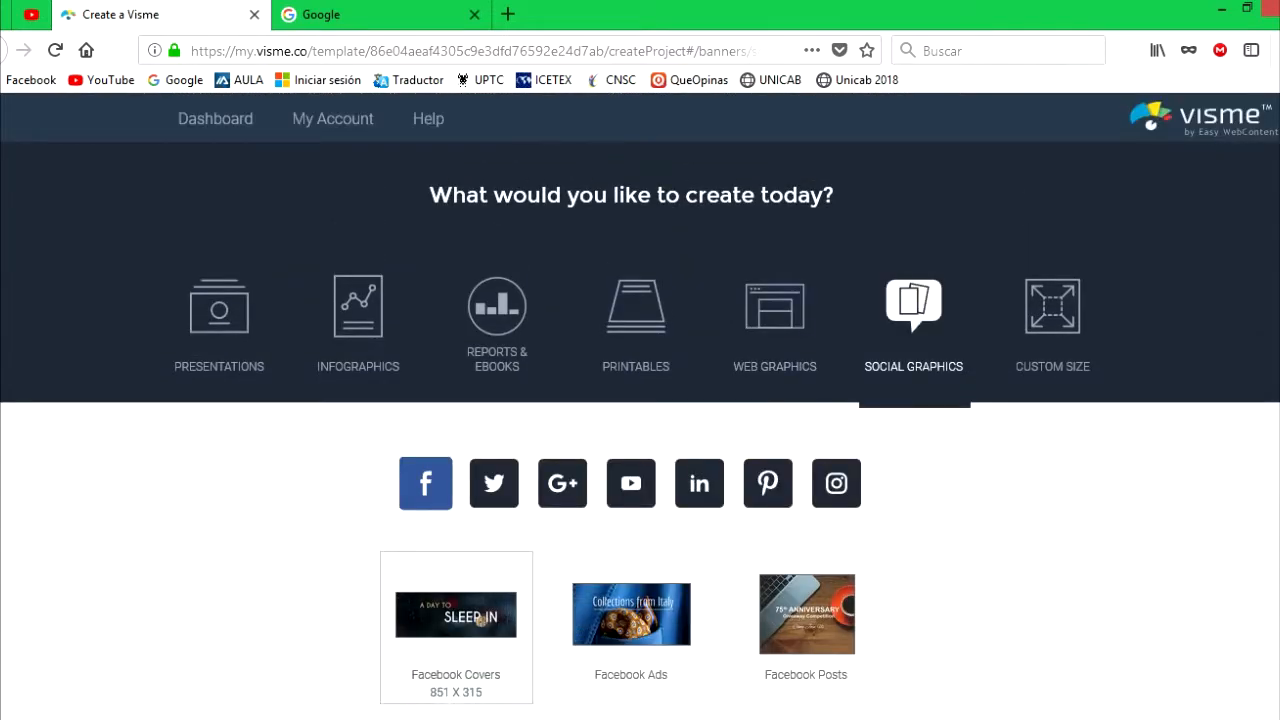
scroll(640, 400, down, 1)
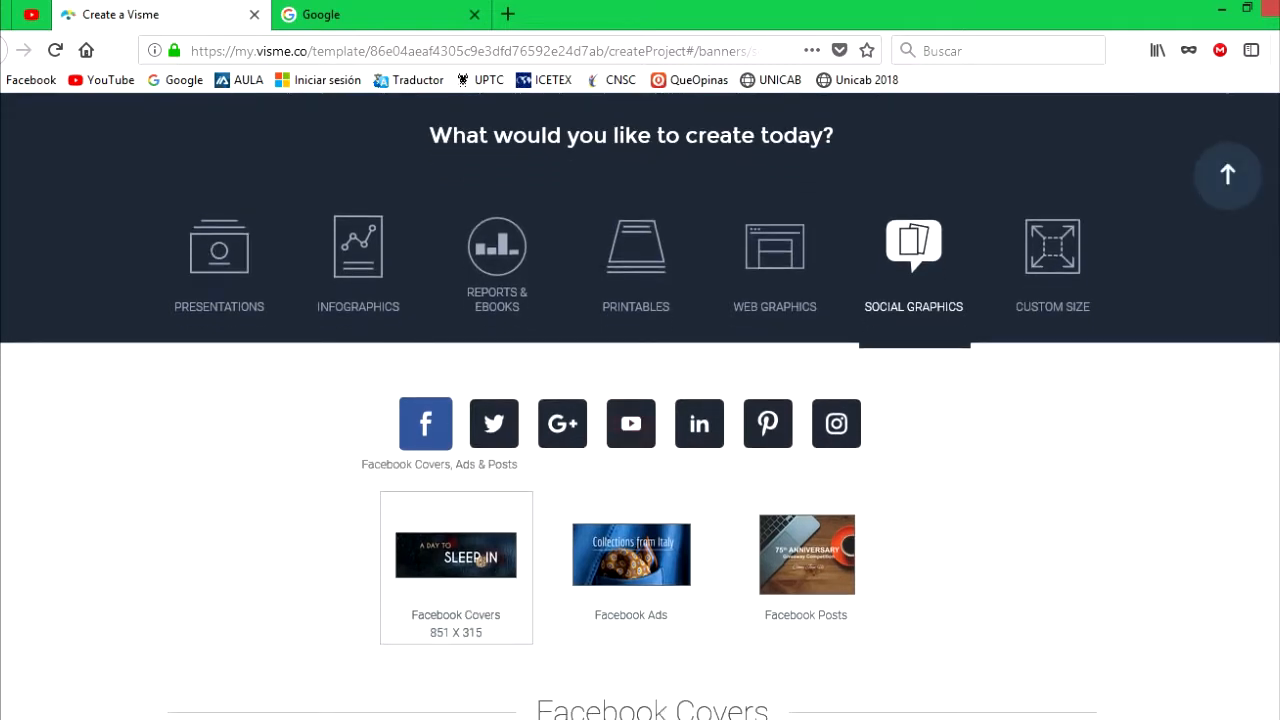
click(631, 423)
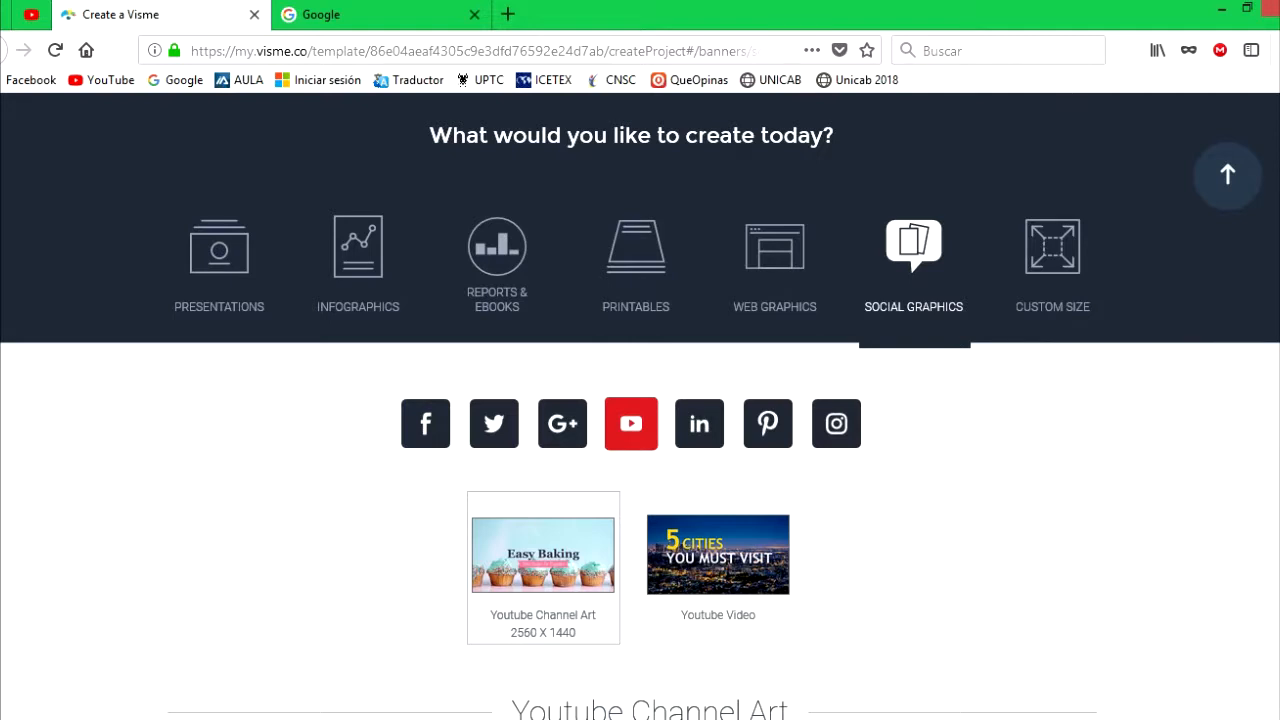
scroll(640, 400, down, 3)
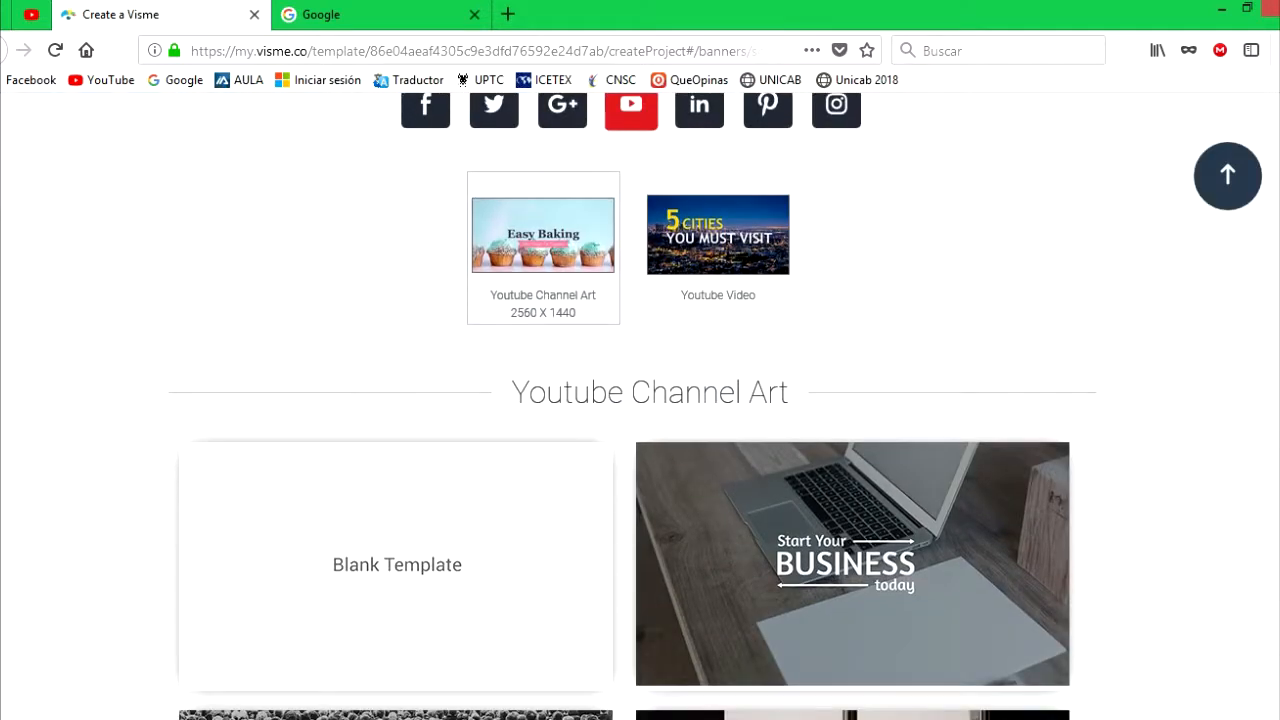
scroll(640, 400, down, 3)
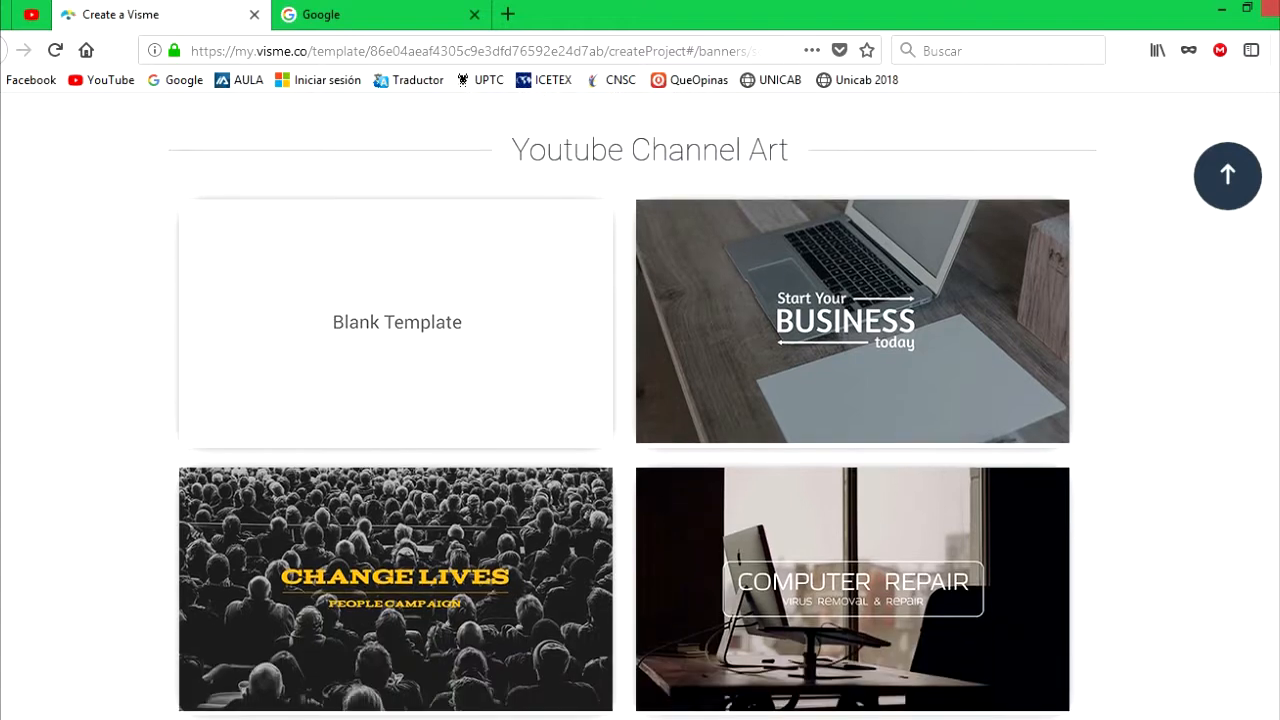
scroll(640, 400, down, 5)
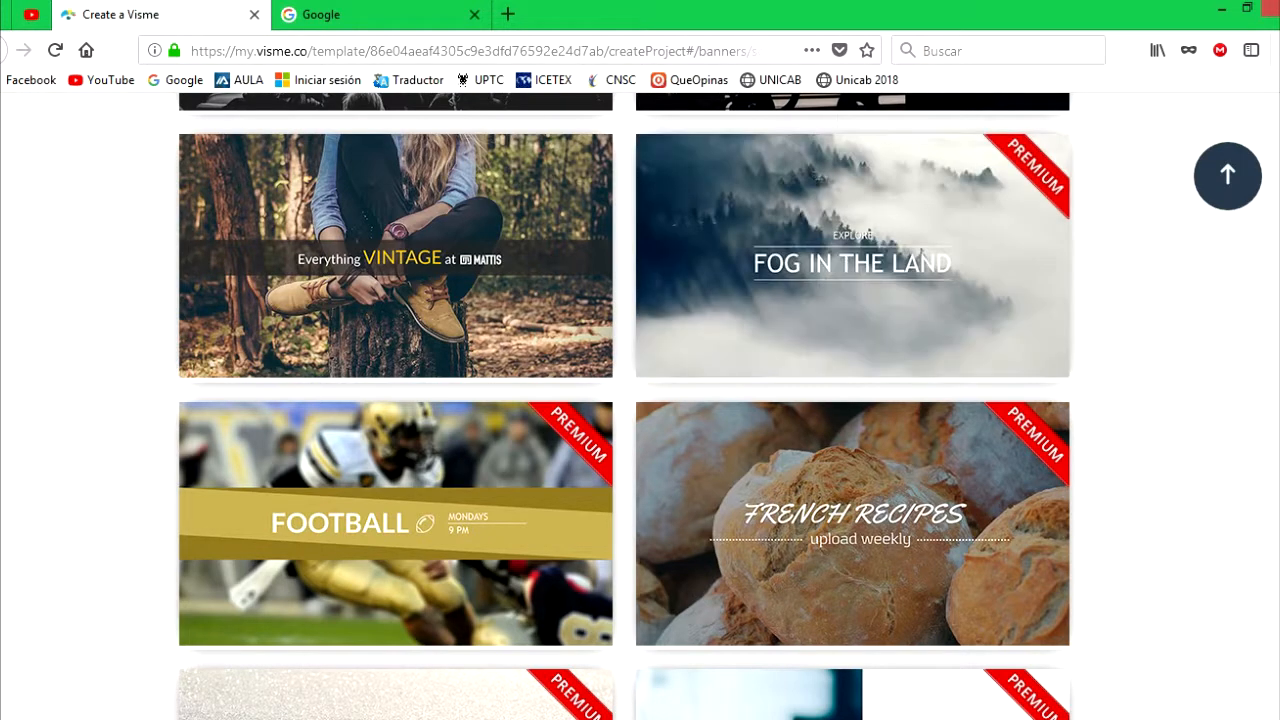
click(1228, 176)
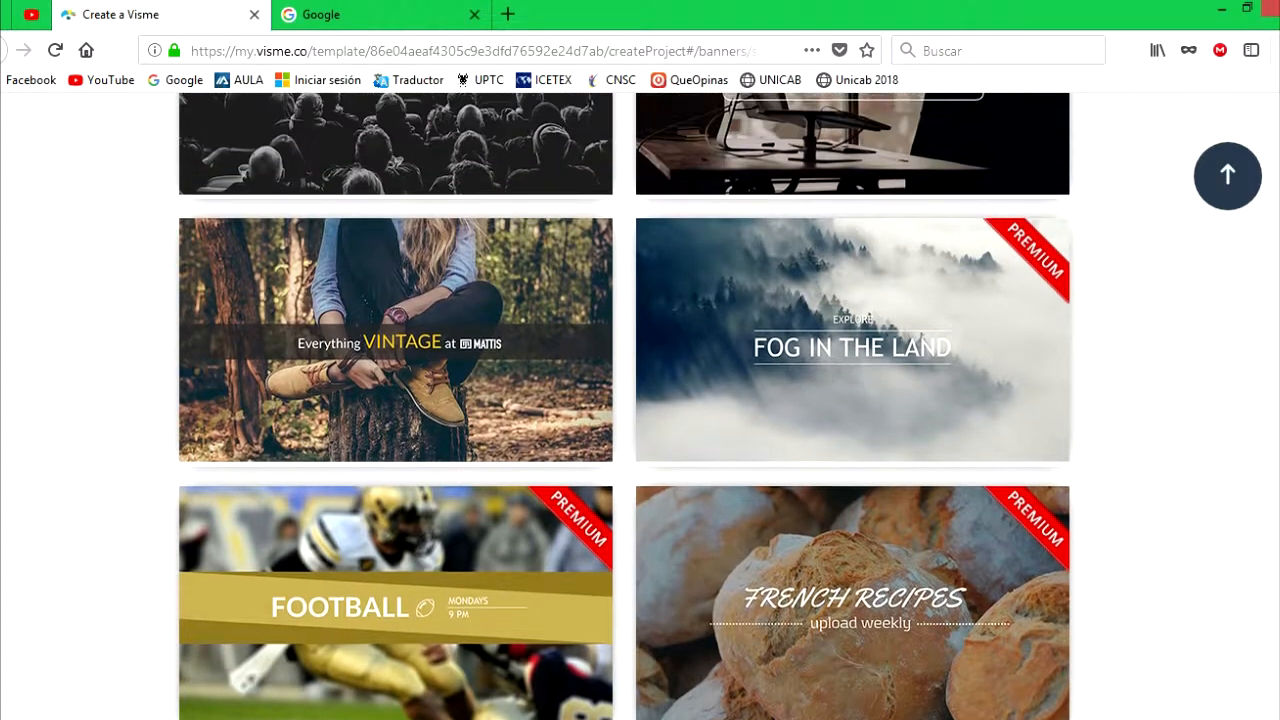
click(1052, 295)
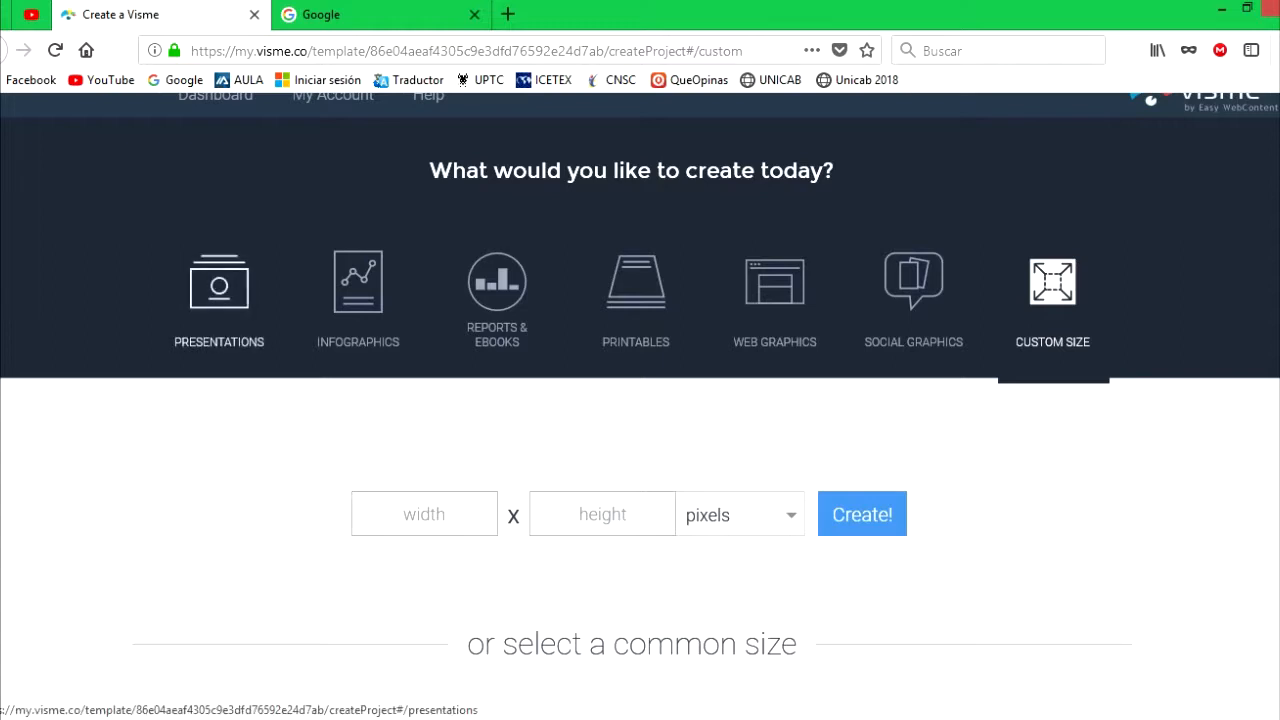
Create a presentation from the Modern library of minimalist slides and dismiss the editor's welcome overview
click(219, 290)
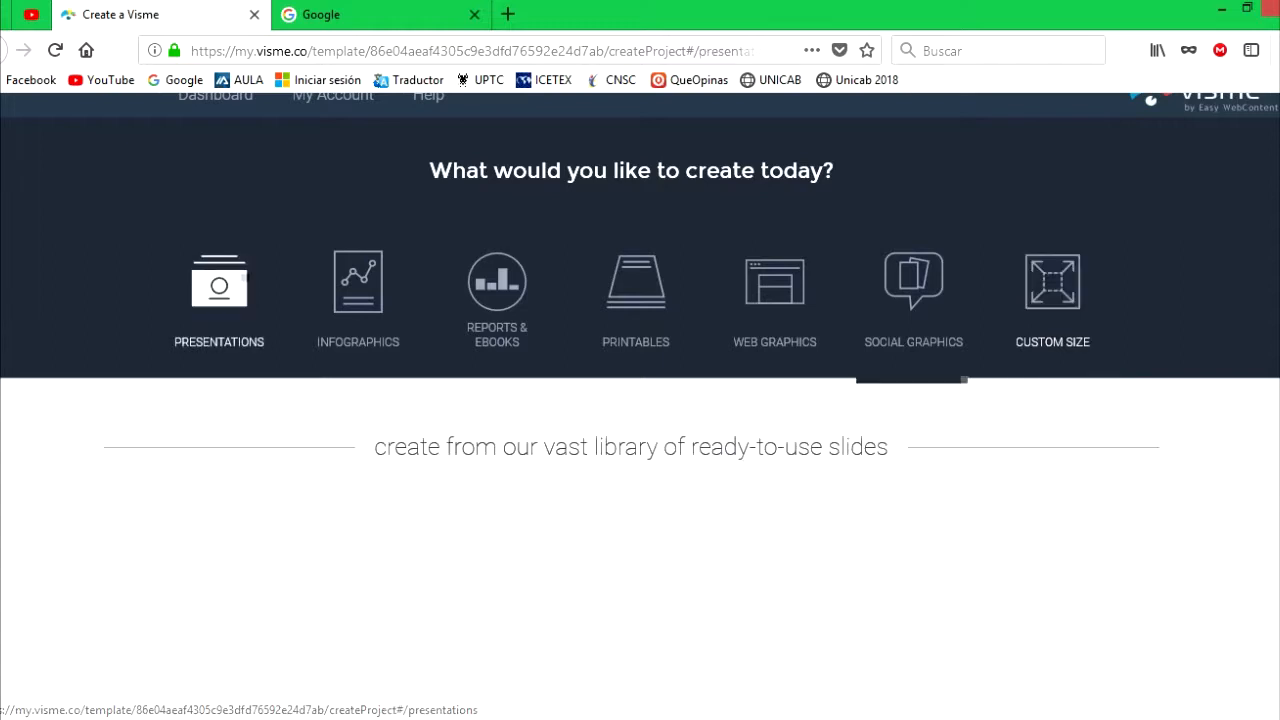
scroll(640, 485, down, 2)
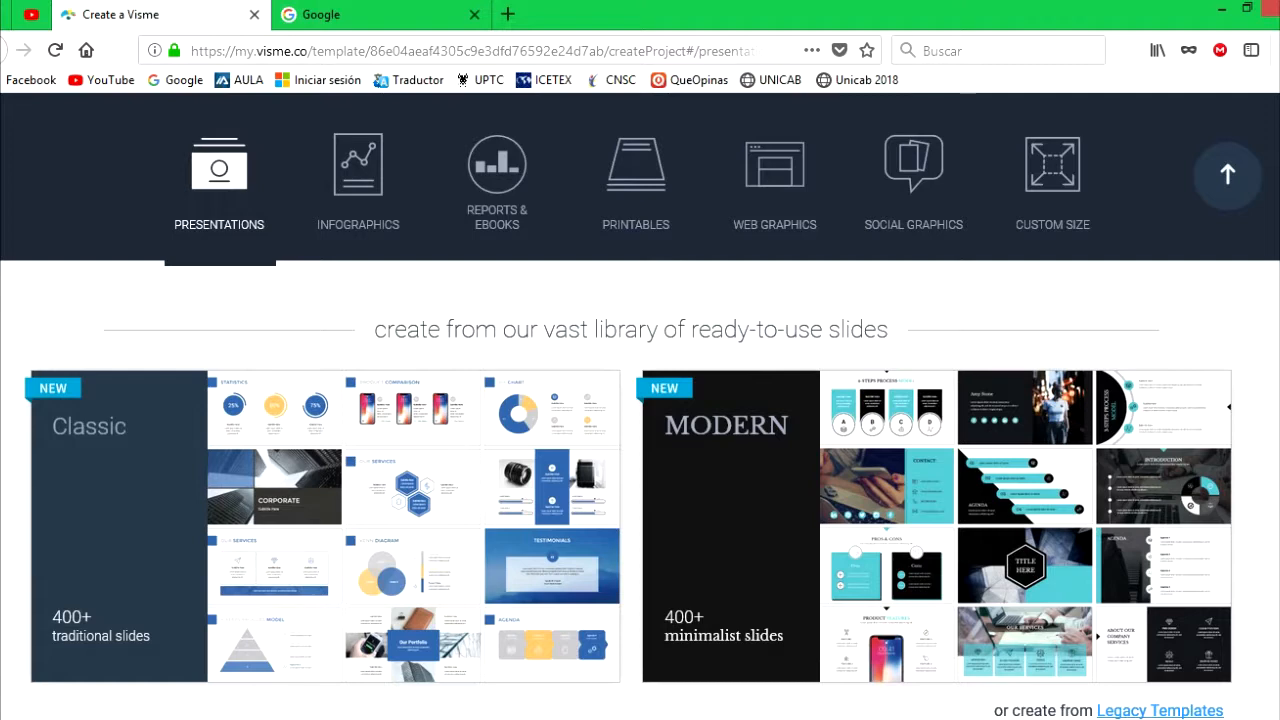
click(732, 520)
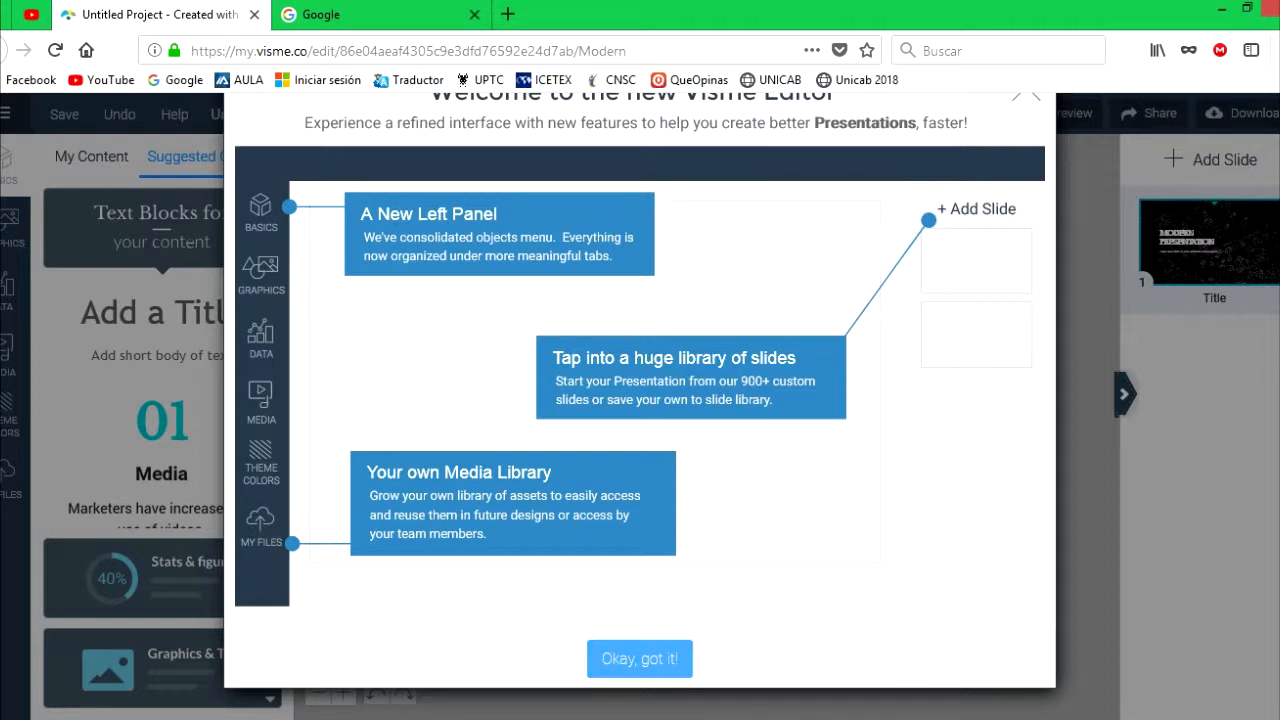
click(639, 658)
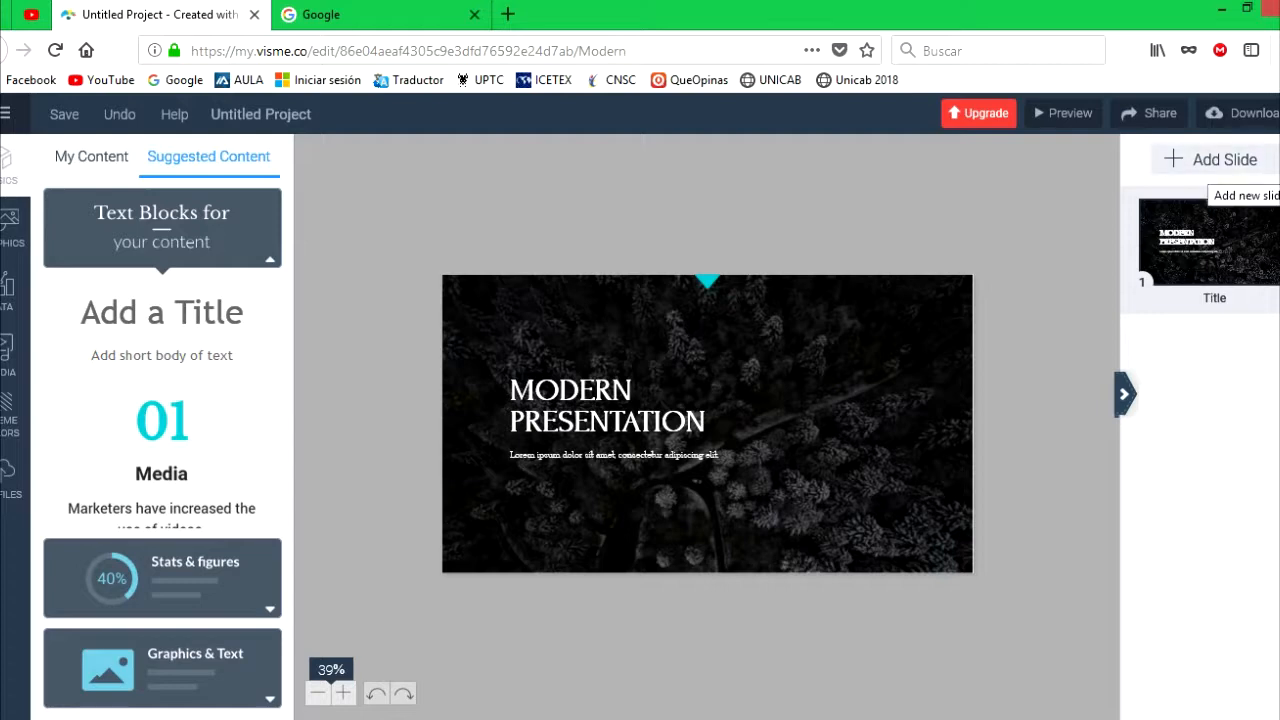
Add the Lunch Break slide from the Sections templates after the title slide
click(1215, 159)
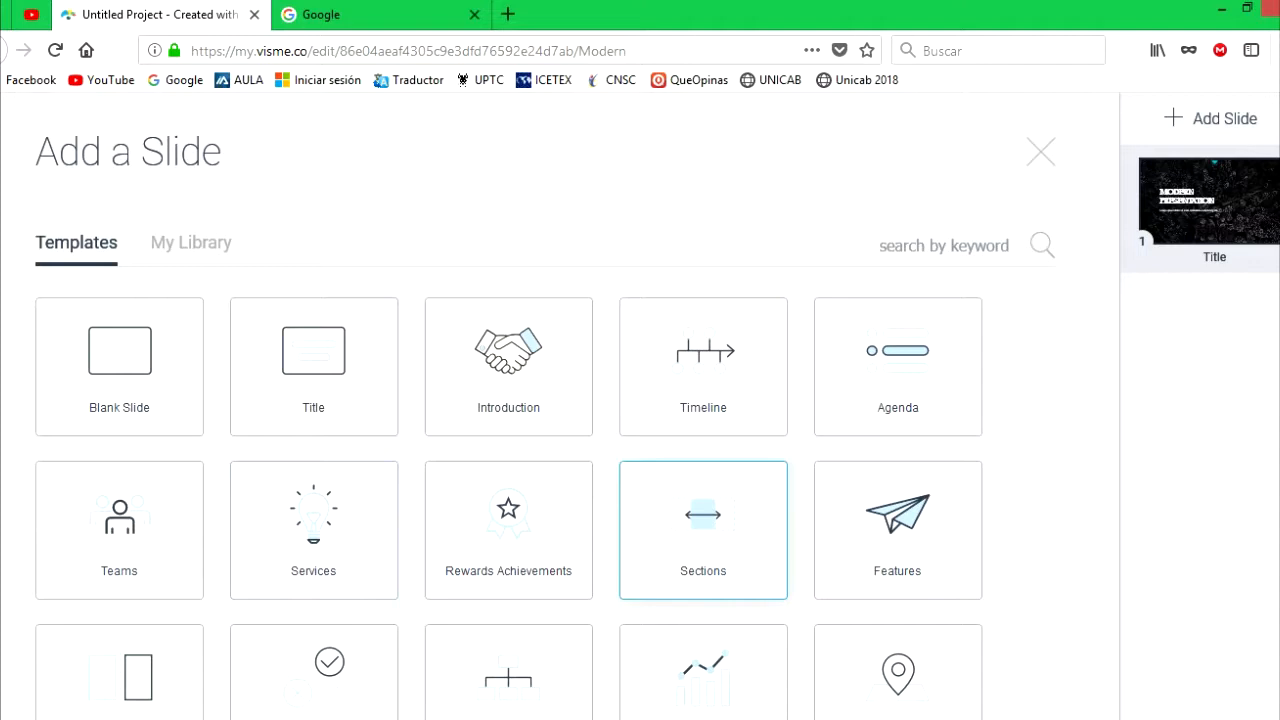
scroll(703, 530, down, 2)
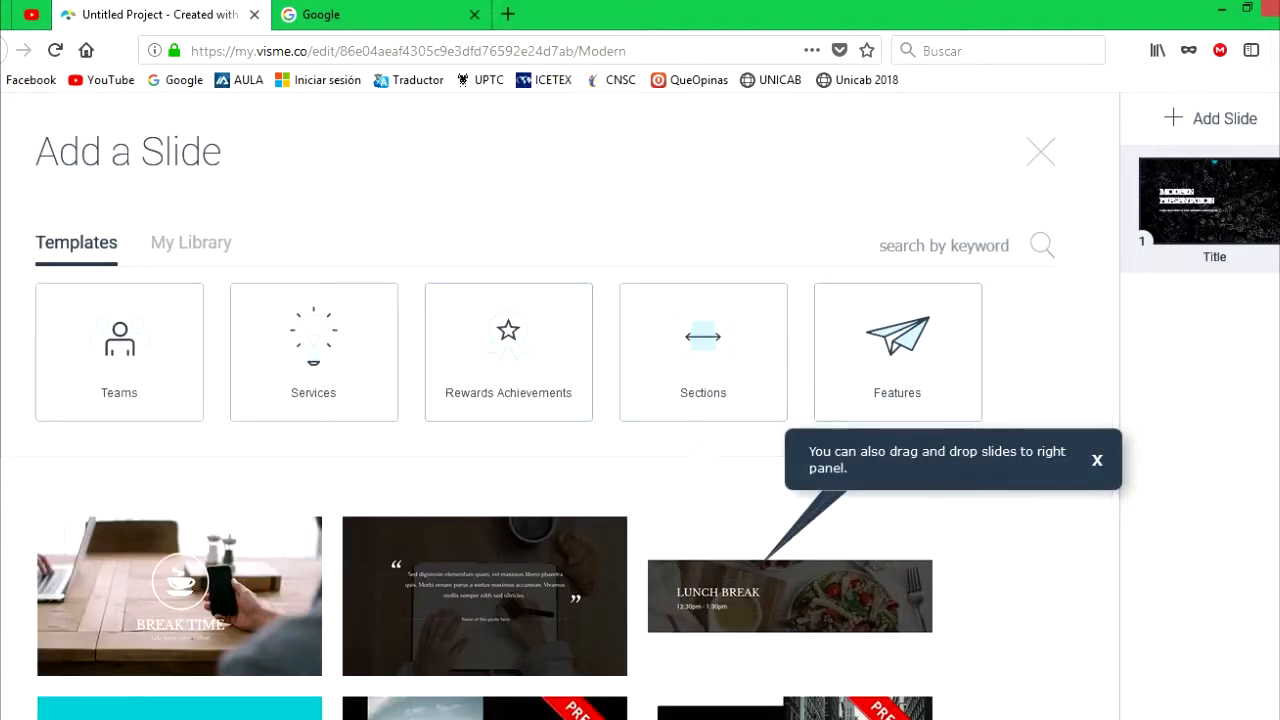
scroll(180, 460, down, 5)
scroll(180, 460, up, 4)
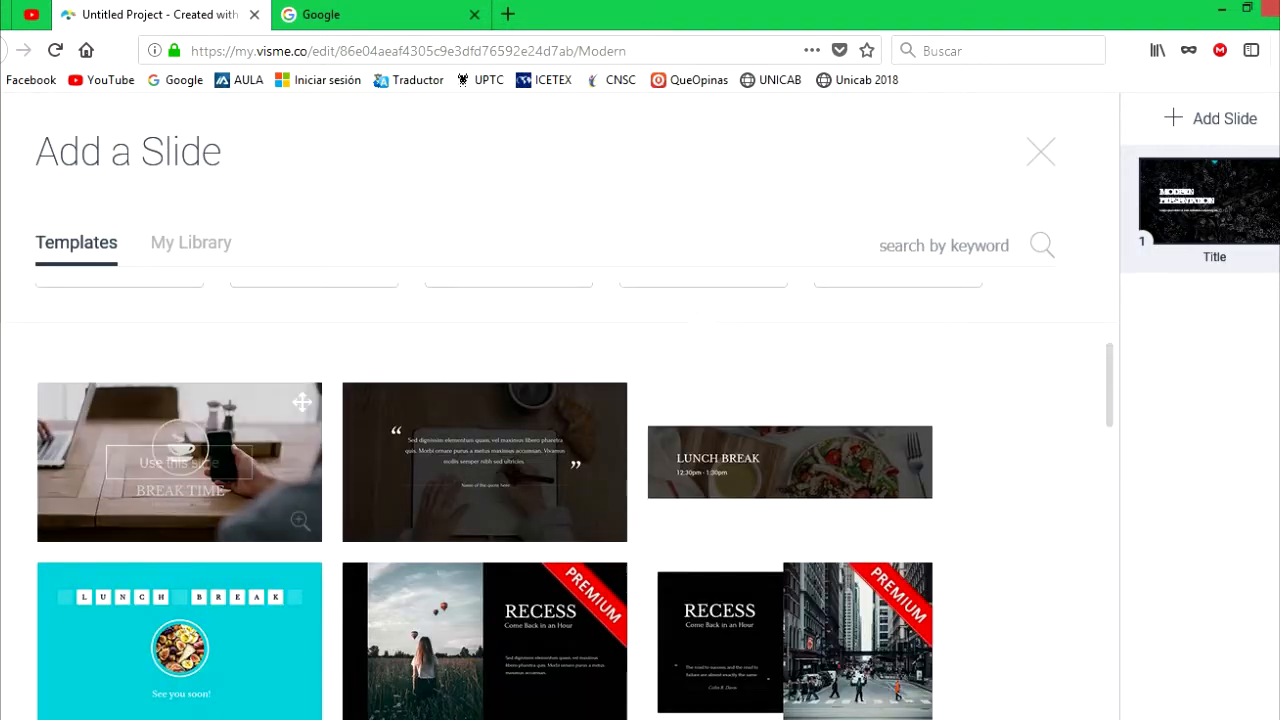
mouse_move(790, 470)
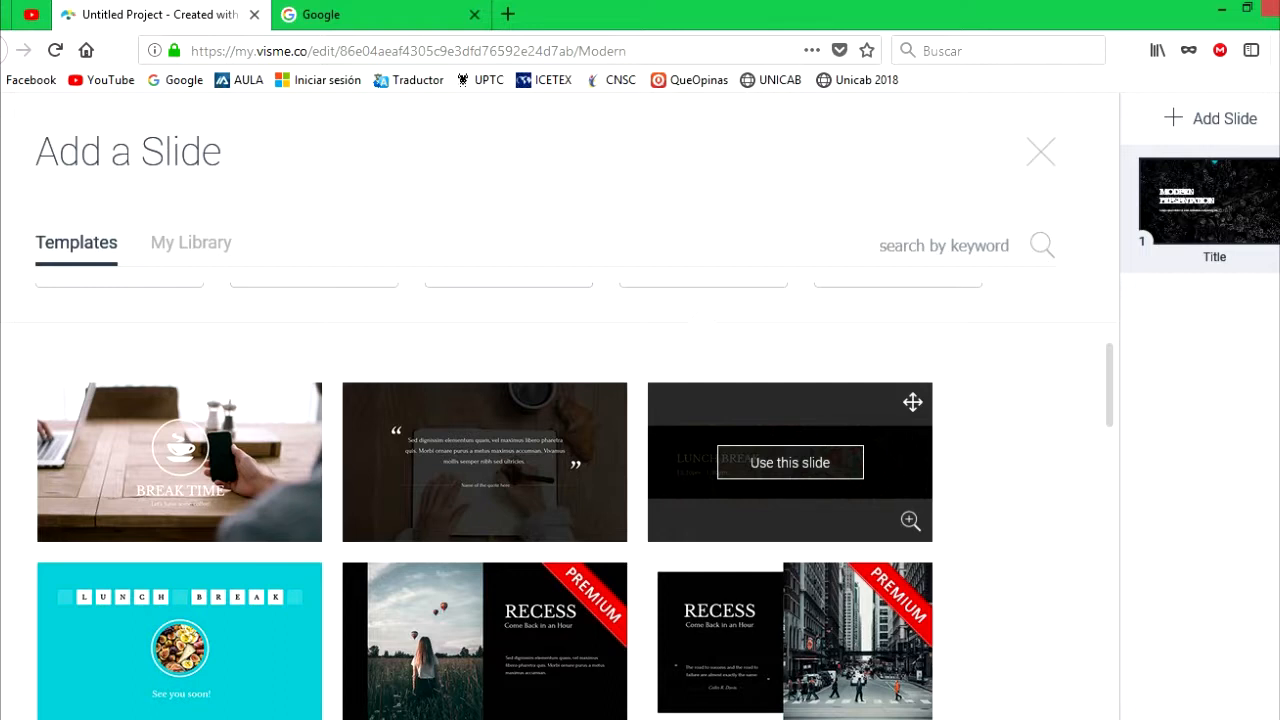
click(790, 462)
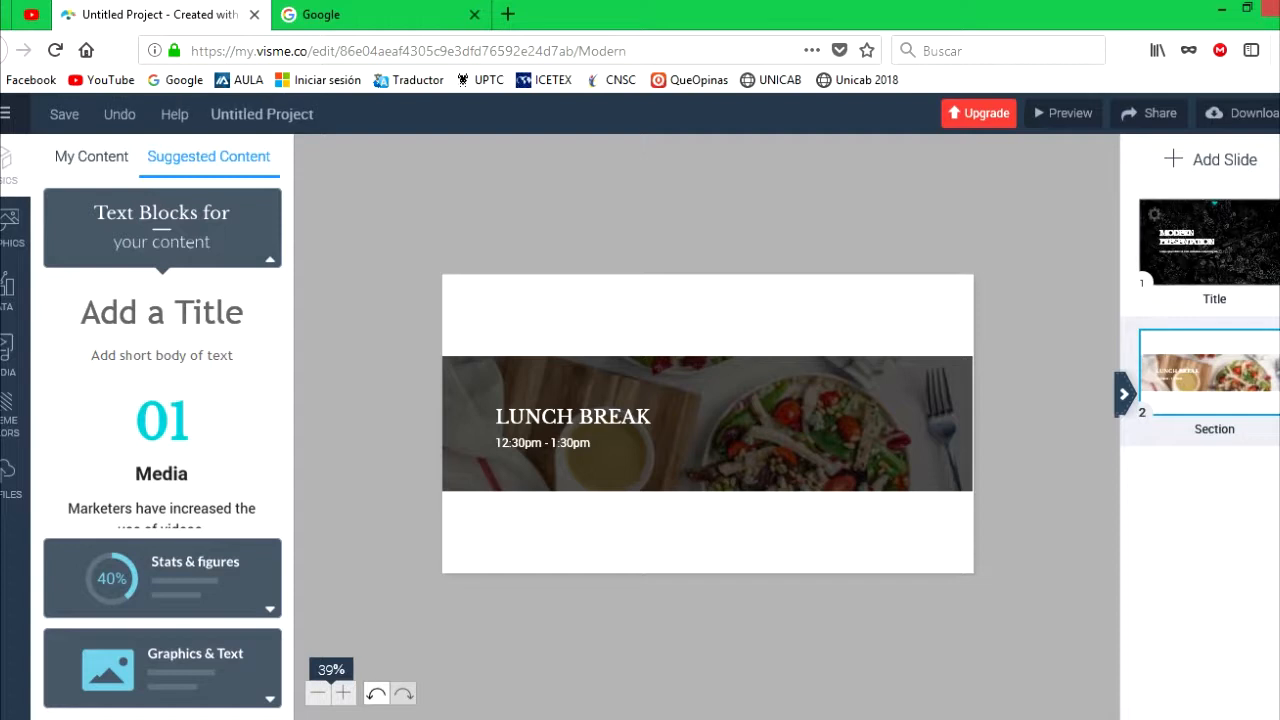
Switch between the two slides, return to the title slide and open its background options
click(1212, 243)
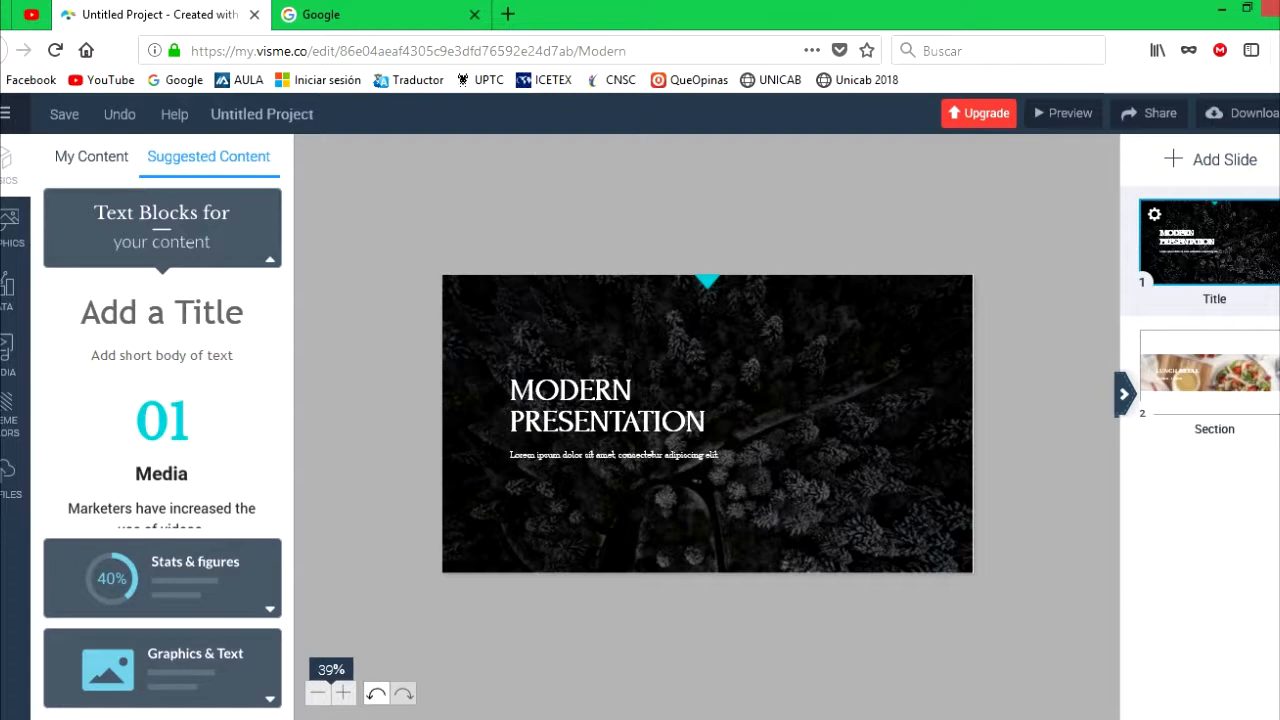
click(1212, 372)
click(1212, 243)
click(1154, 214)
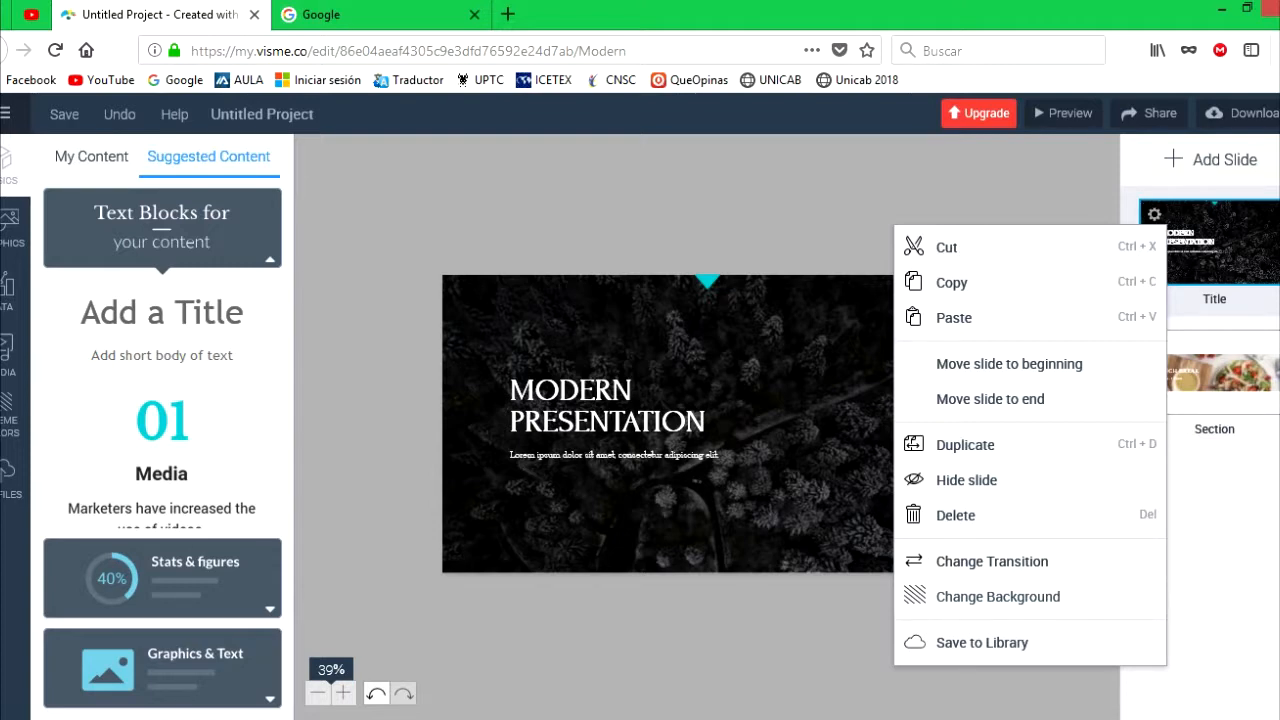
click(998, 597)
click(402, 156)
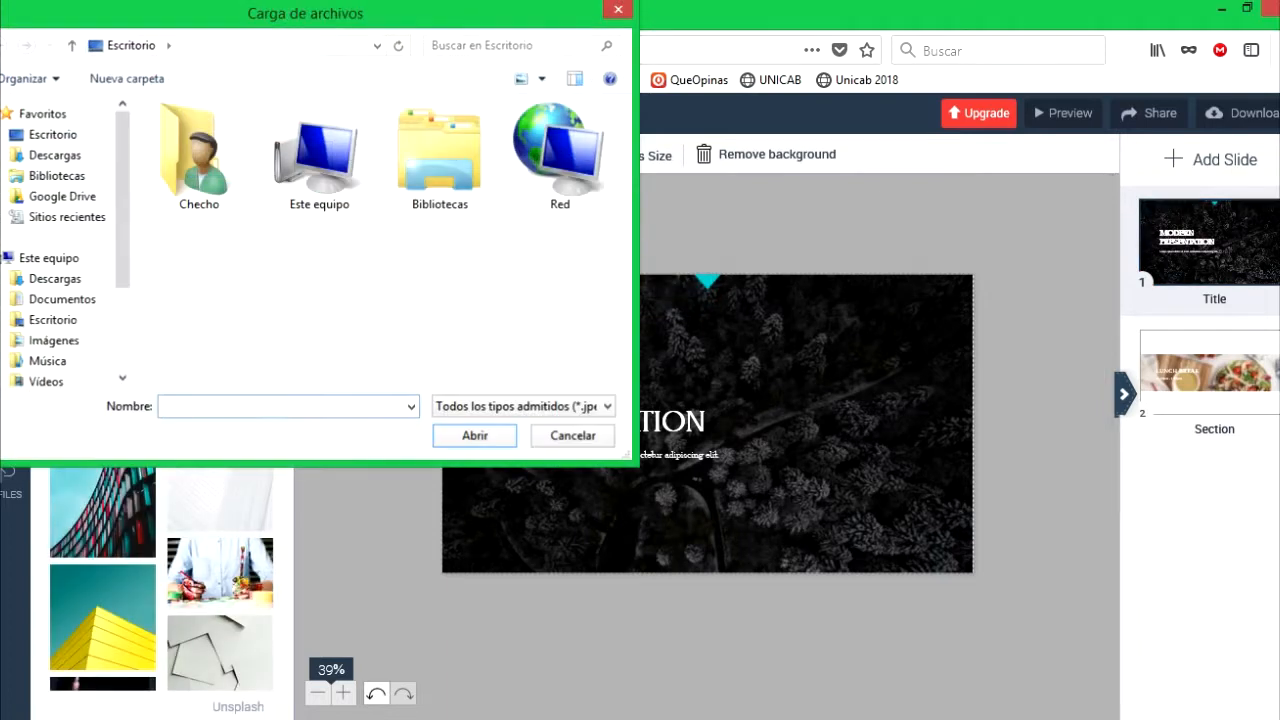
click(569, 434)
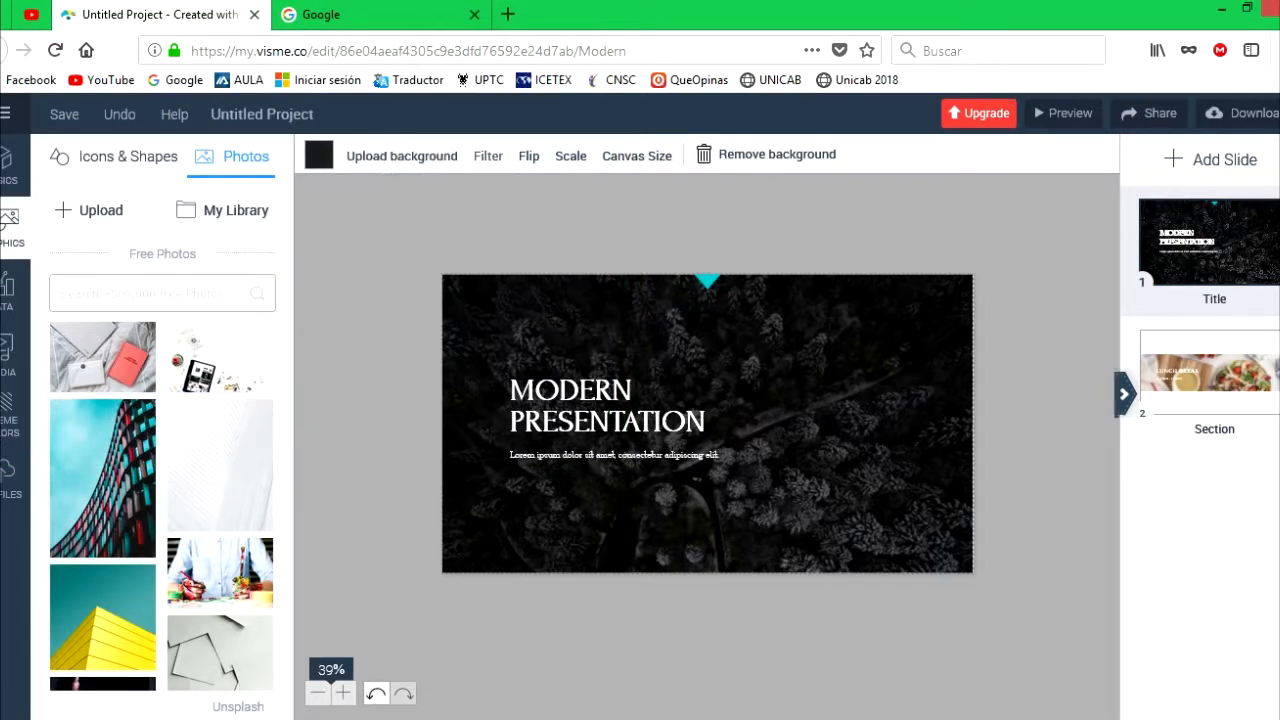
click(402, 156)
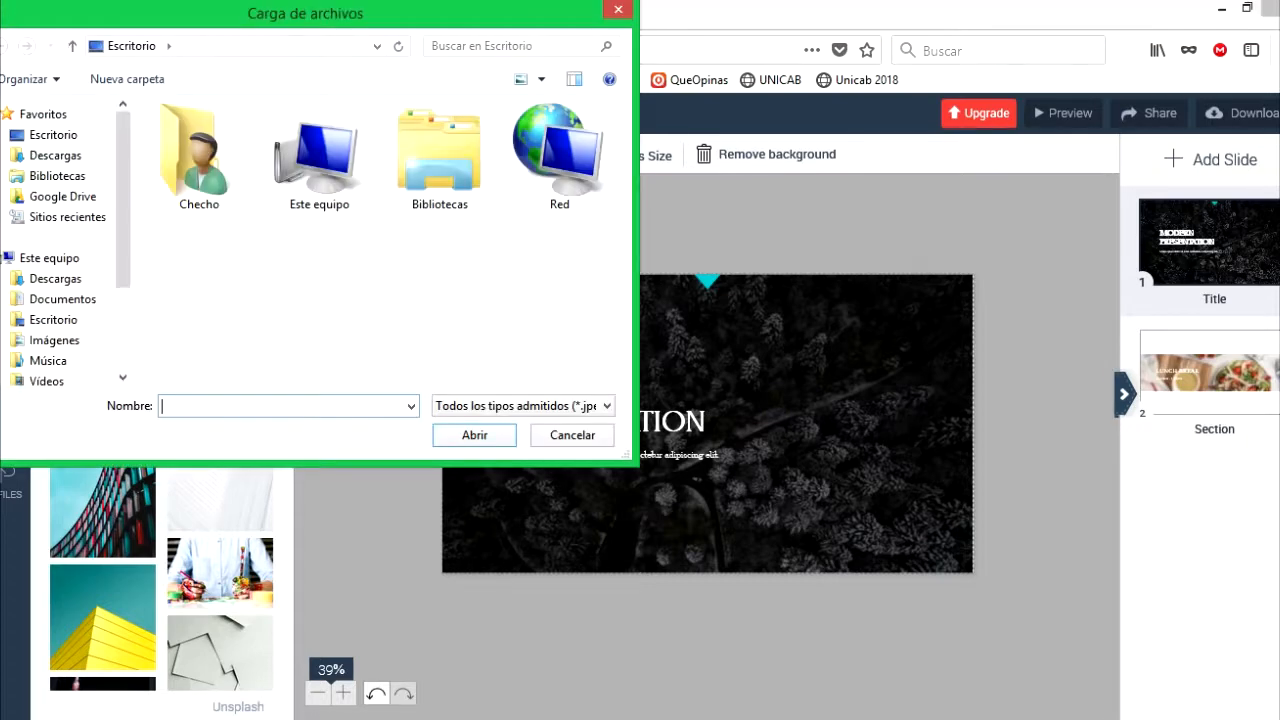
click(618, 10)
Try several filter presets on the title slide's background, ending with Earlybird
click(488, 156)
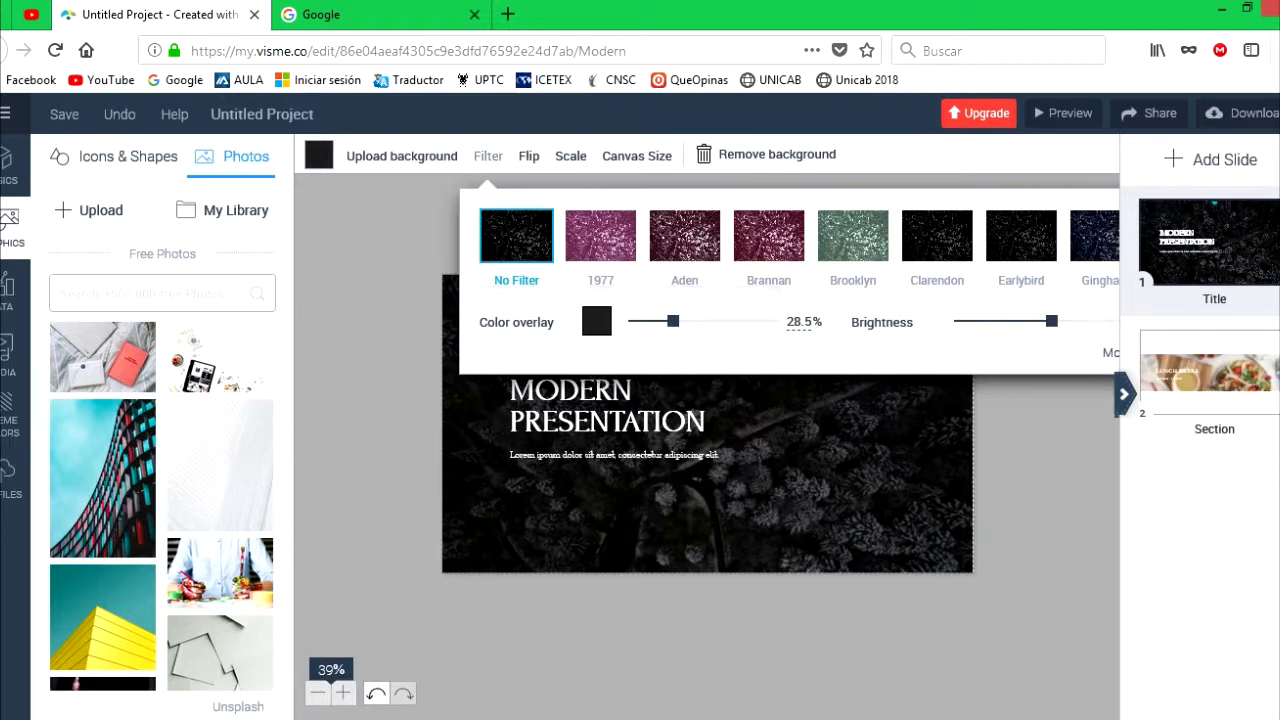
click(600, 235)
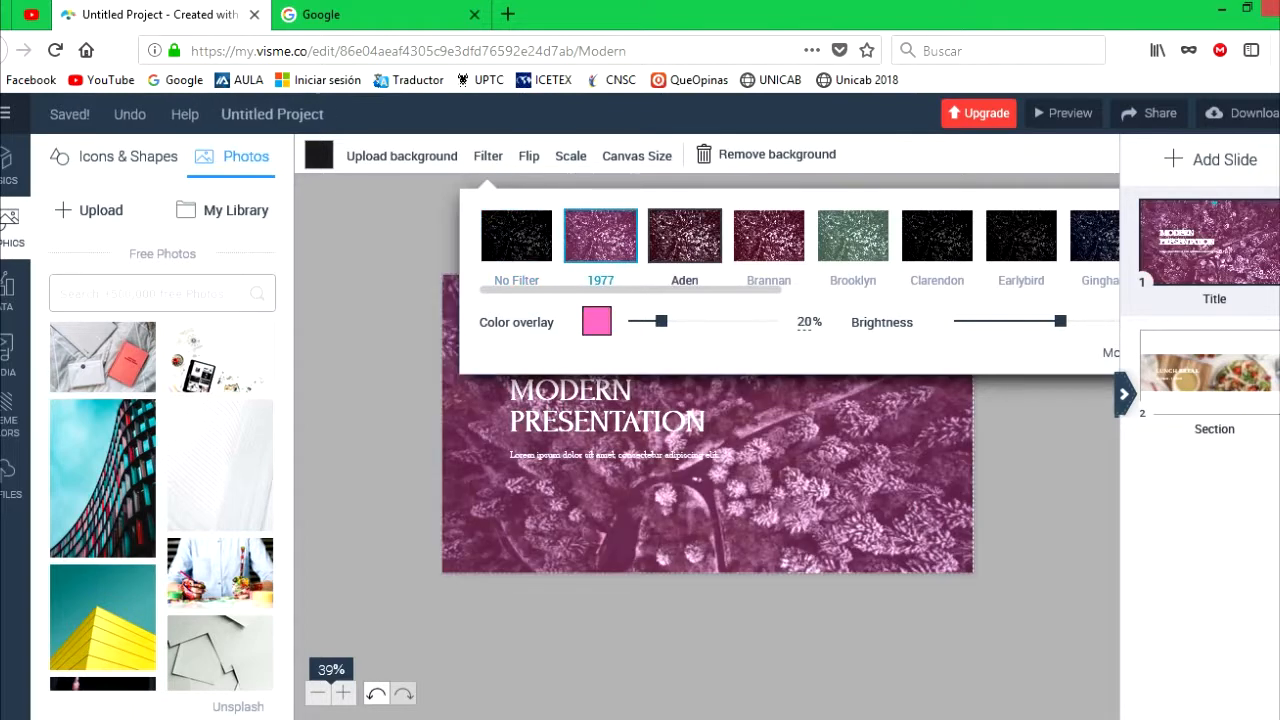
click(684, 235)
click(852, 235)
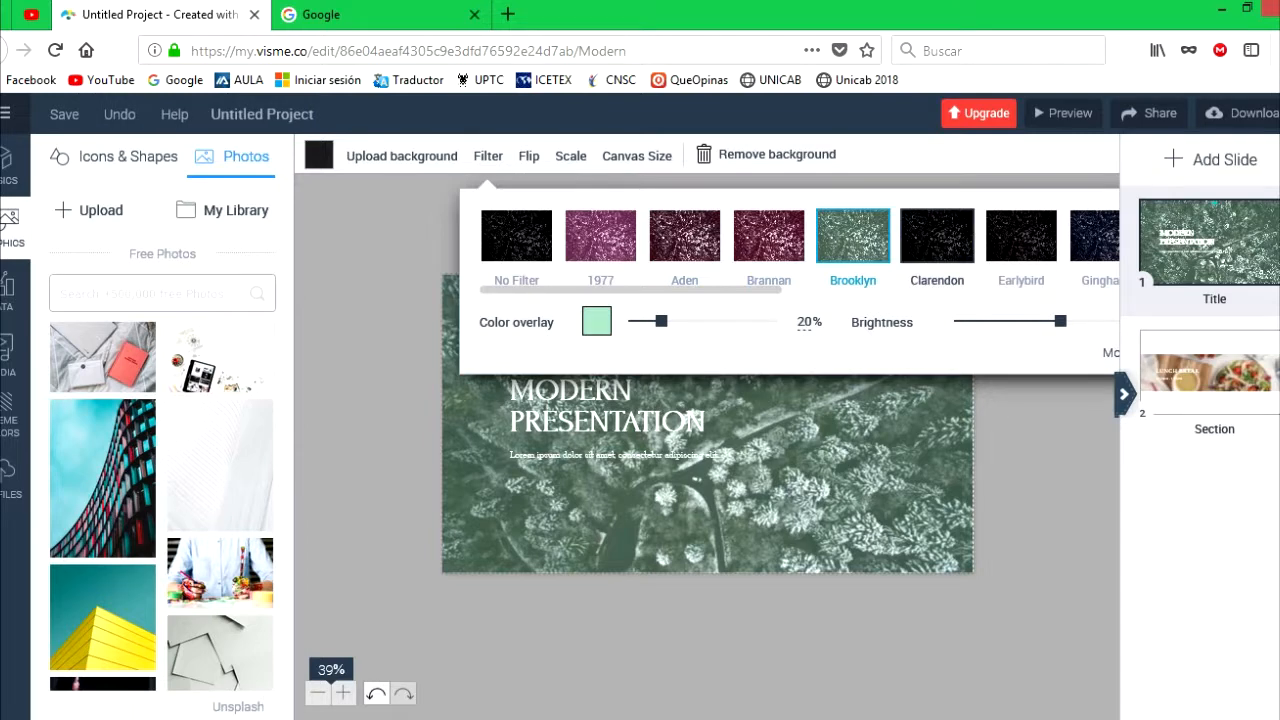
click(937, 235)
click(1021, 235)
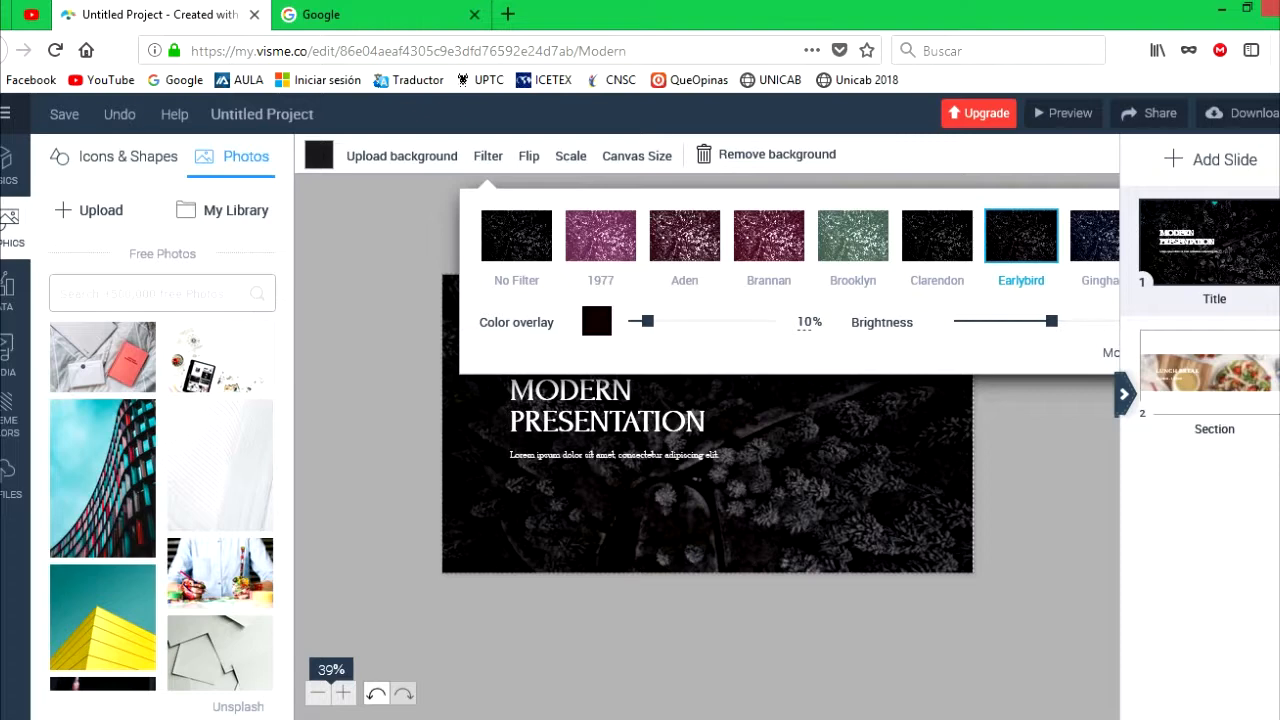
Adjust the title background's contrast and set its saturation to 50.5 in the additional filter options
click(1124, 394)
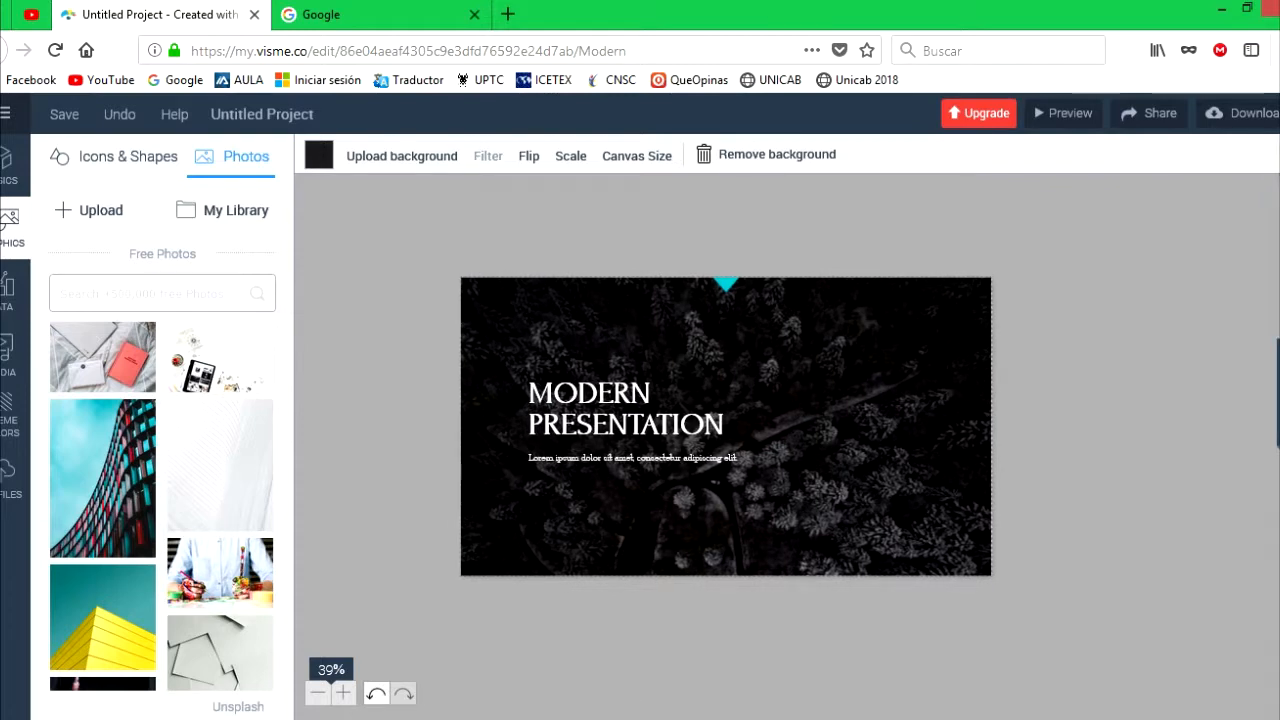
click(488, 156)
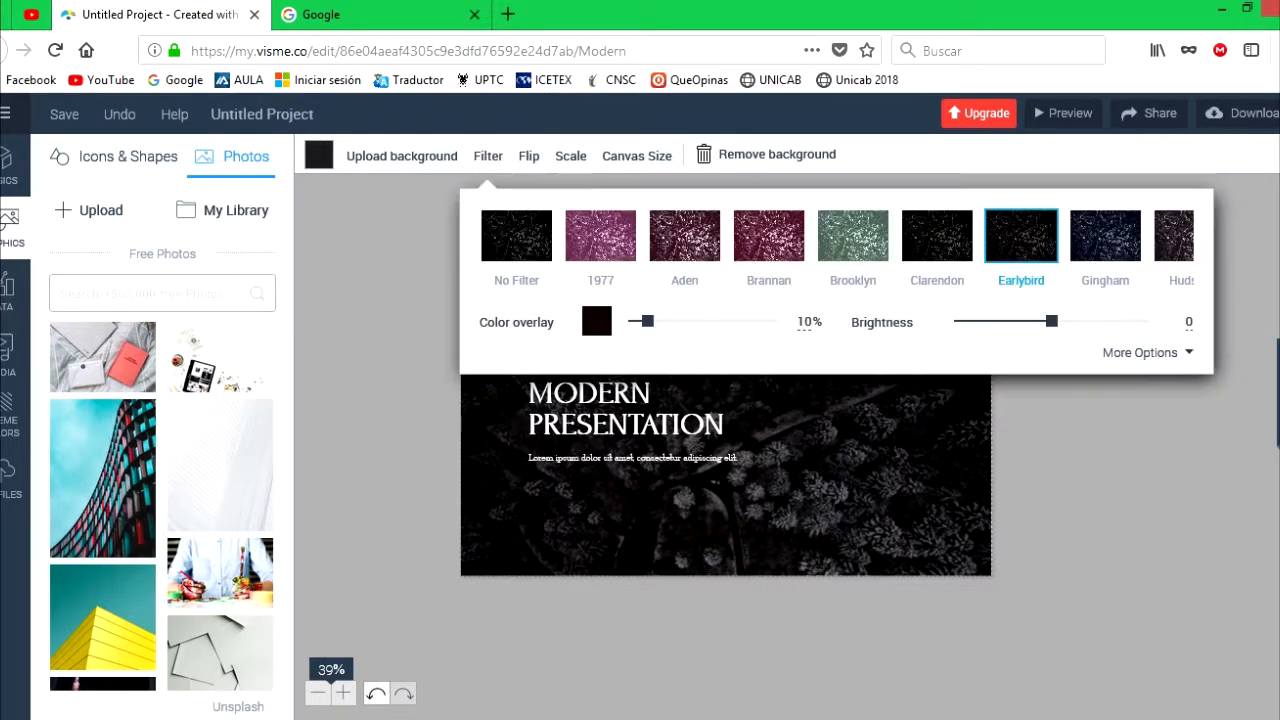
click(1146, 352)
drag(679, 356, 726, 390)
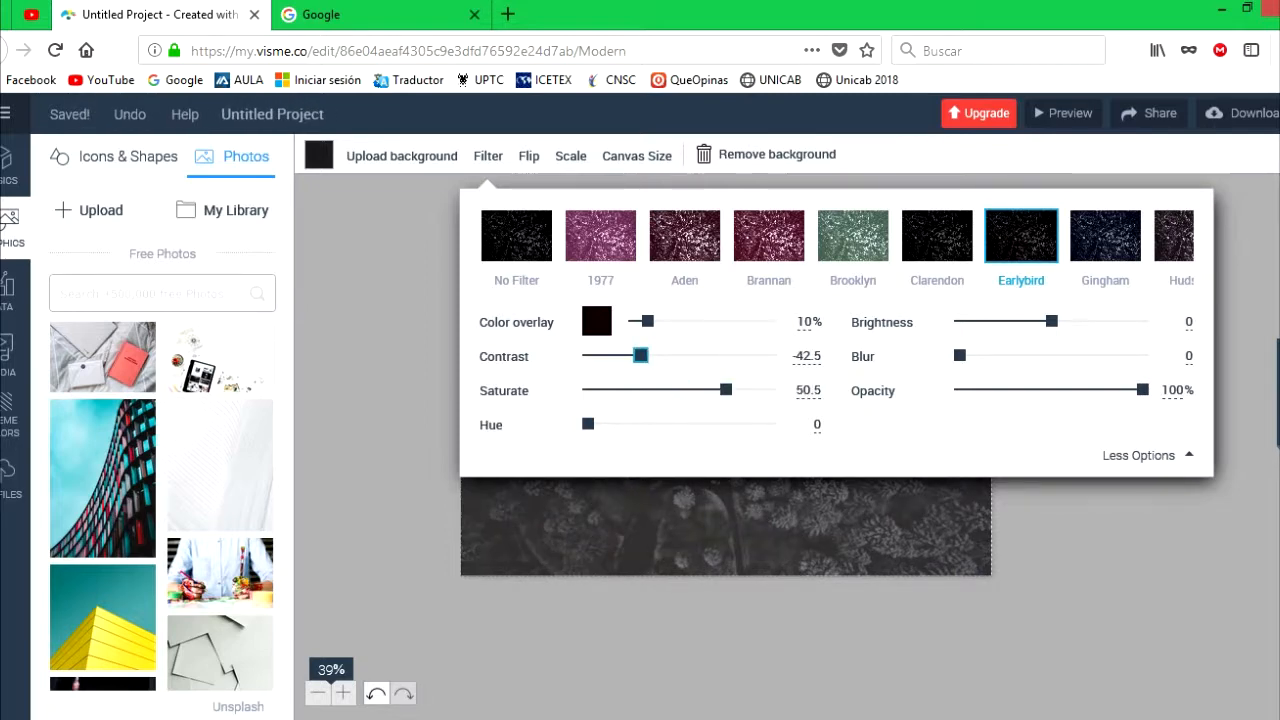
drag(641, 356, 706, 356)
click(720, 630)
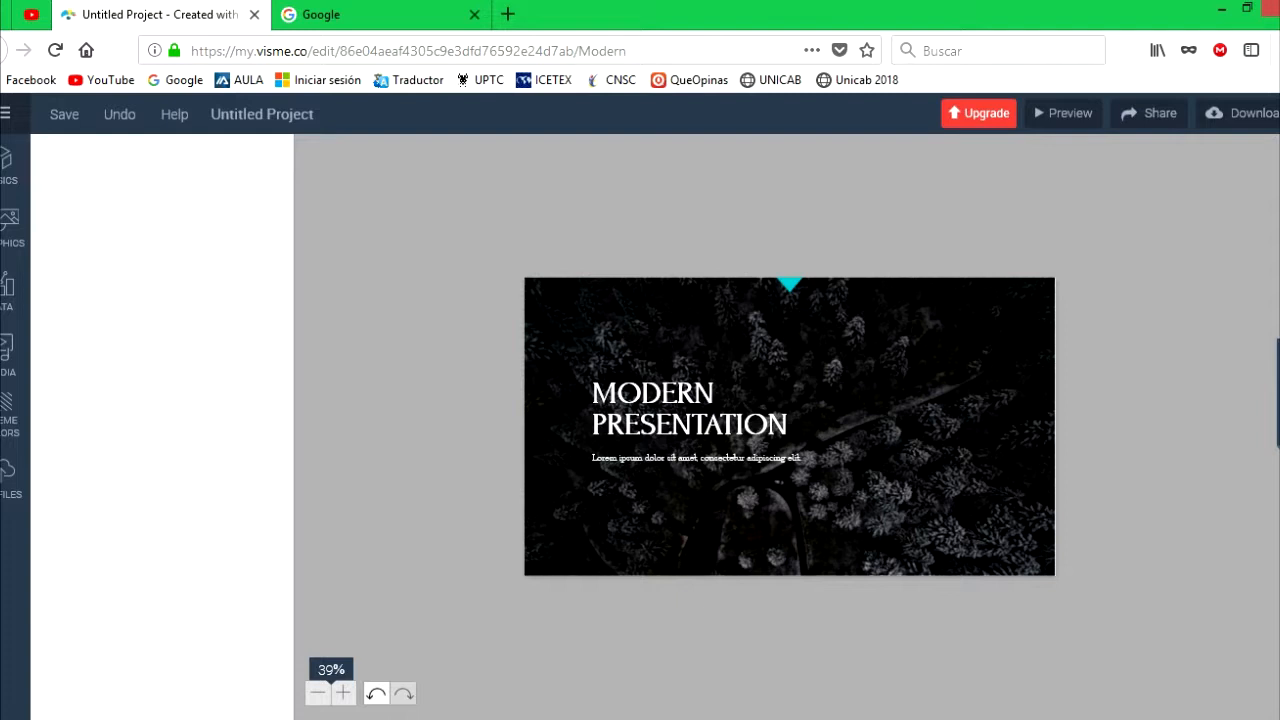
Open the Lunch Break slide and examine the suggested Graphics & Text content blocks
click(1278, 394)
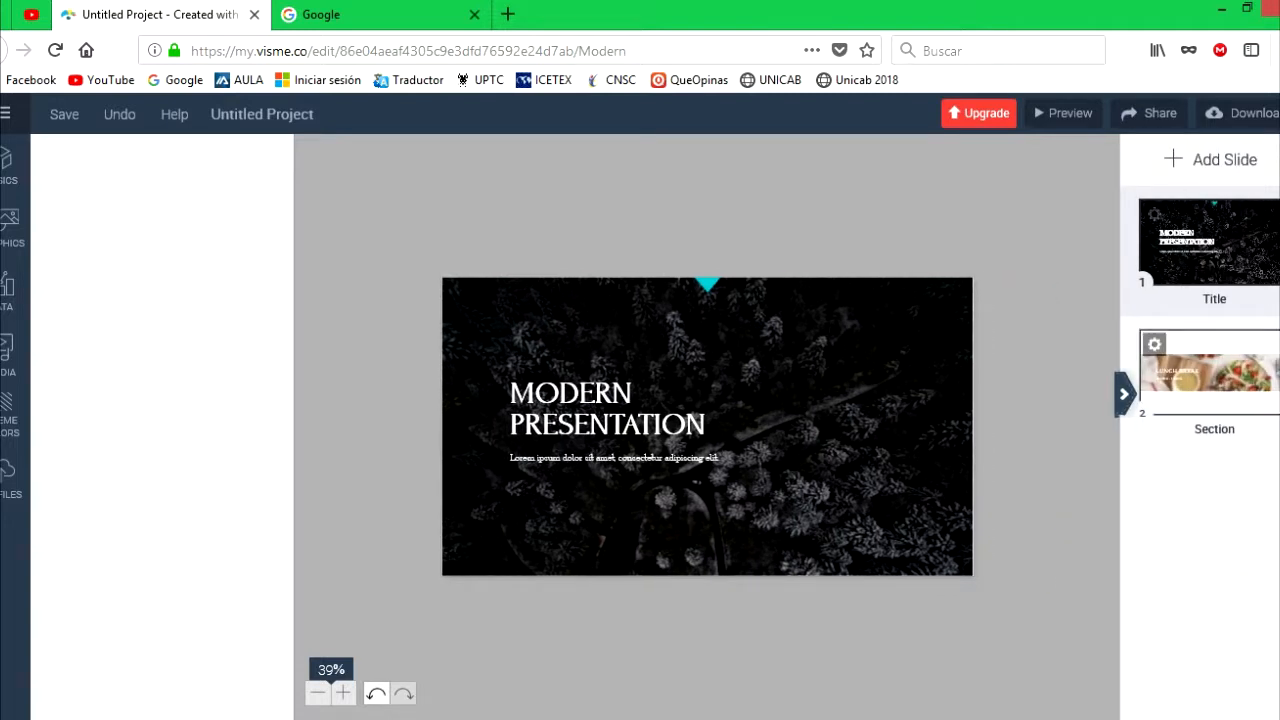
click(1210, 370)
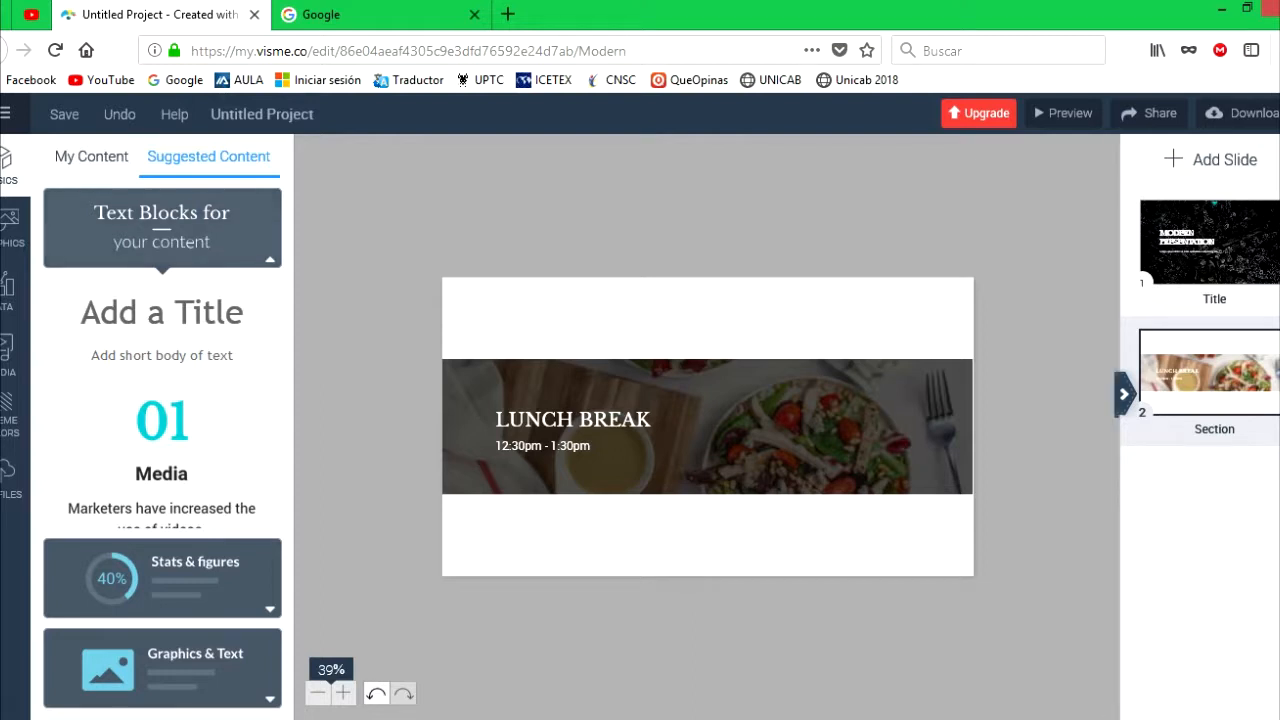
click(188, 242)
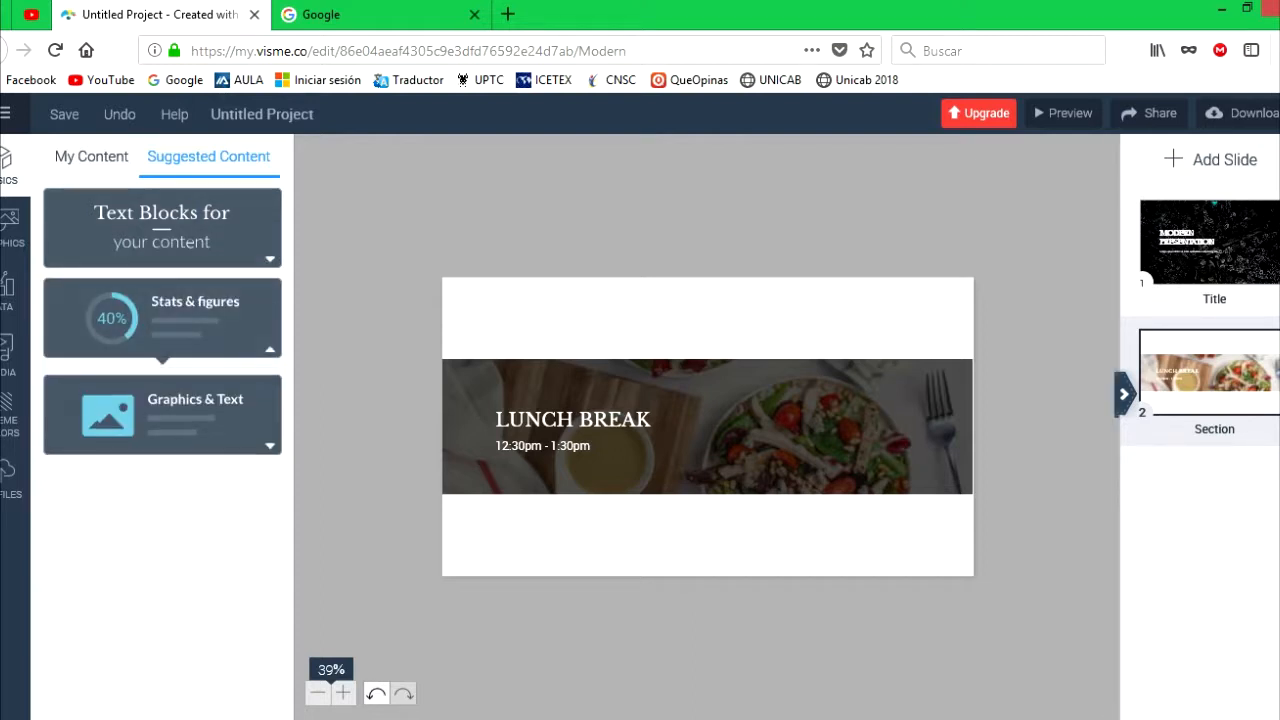
click(145, 415)
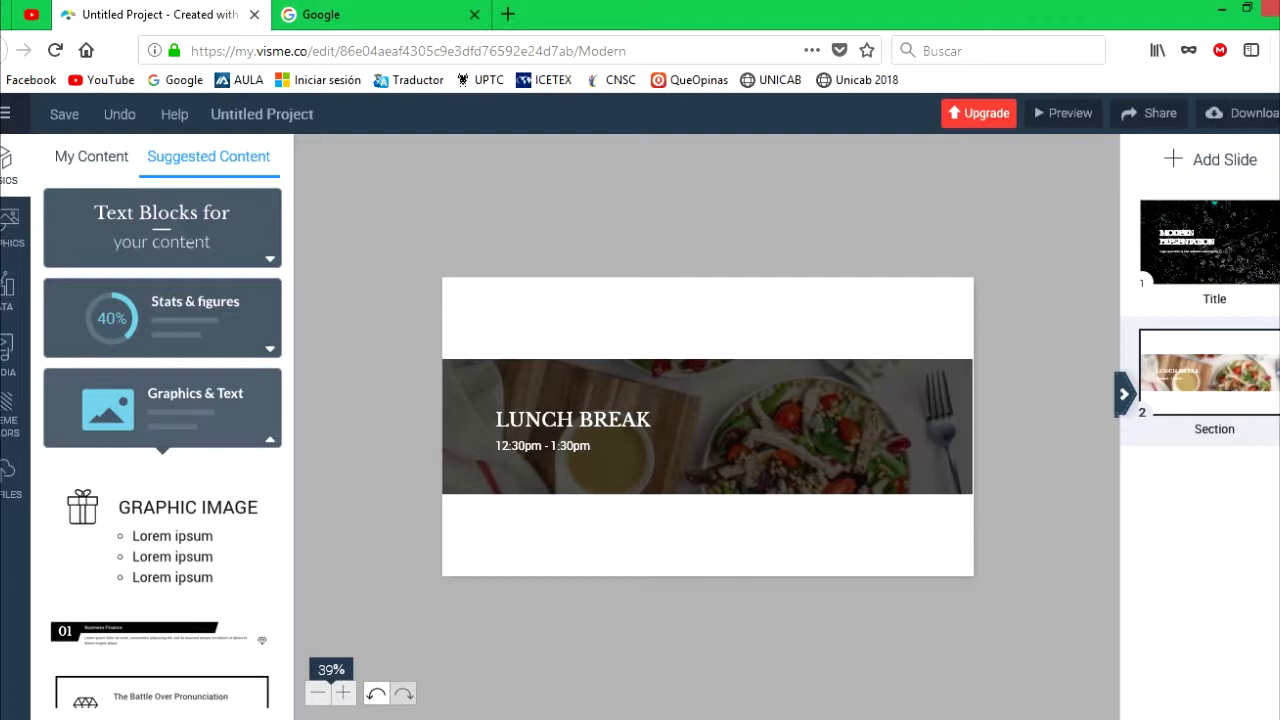
scroll(162, 590, down, 4)
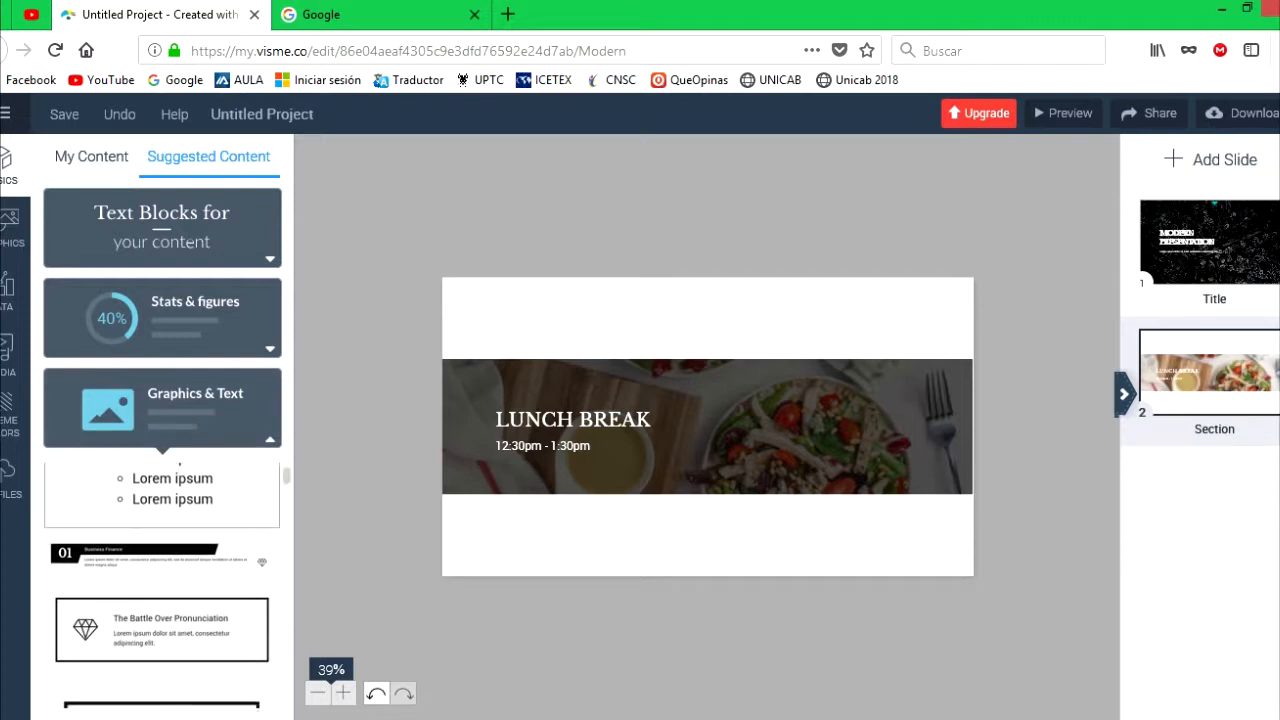
scroll(162, 590, down, 1)
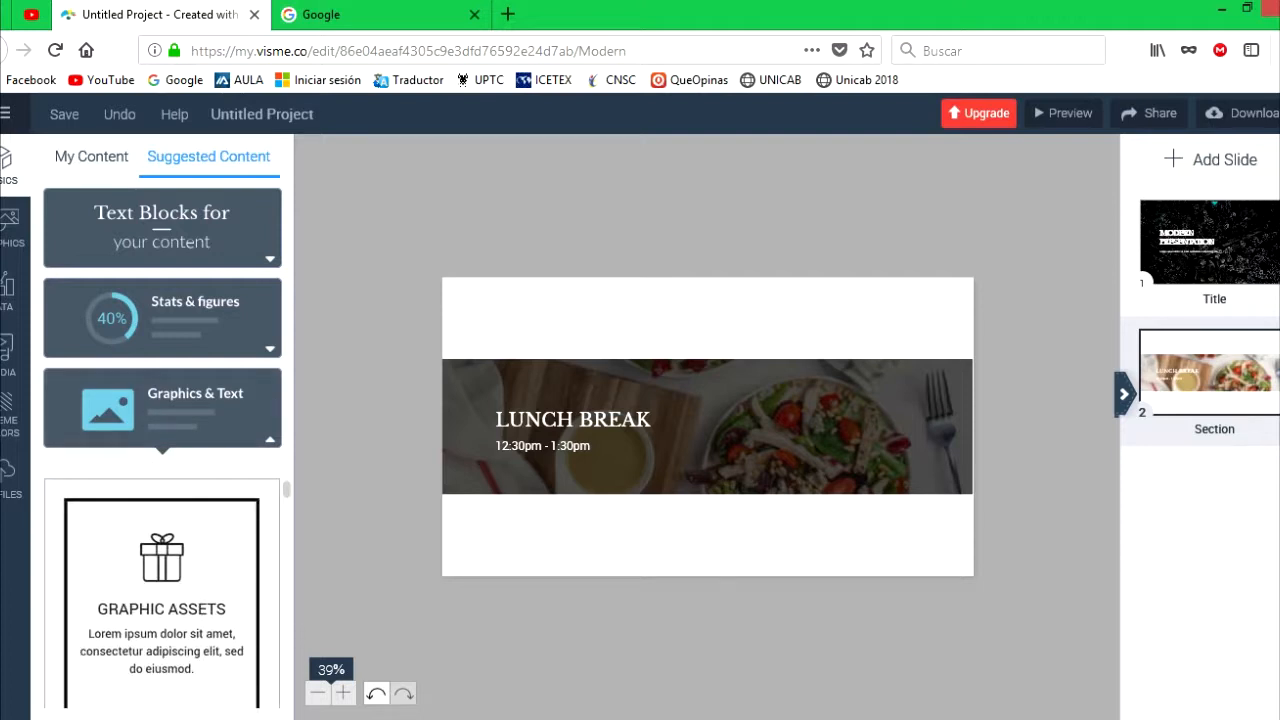
scroll(162, 590, down, 3)
scroll(162, 590, up, 4)
Check the saved custom blocks area and look through the suggested text blocks
click(91, 157)
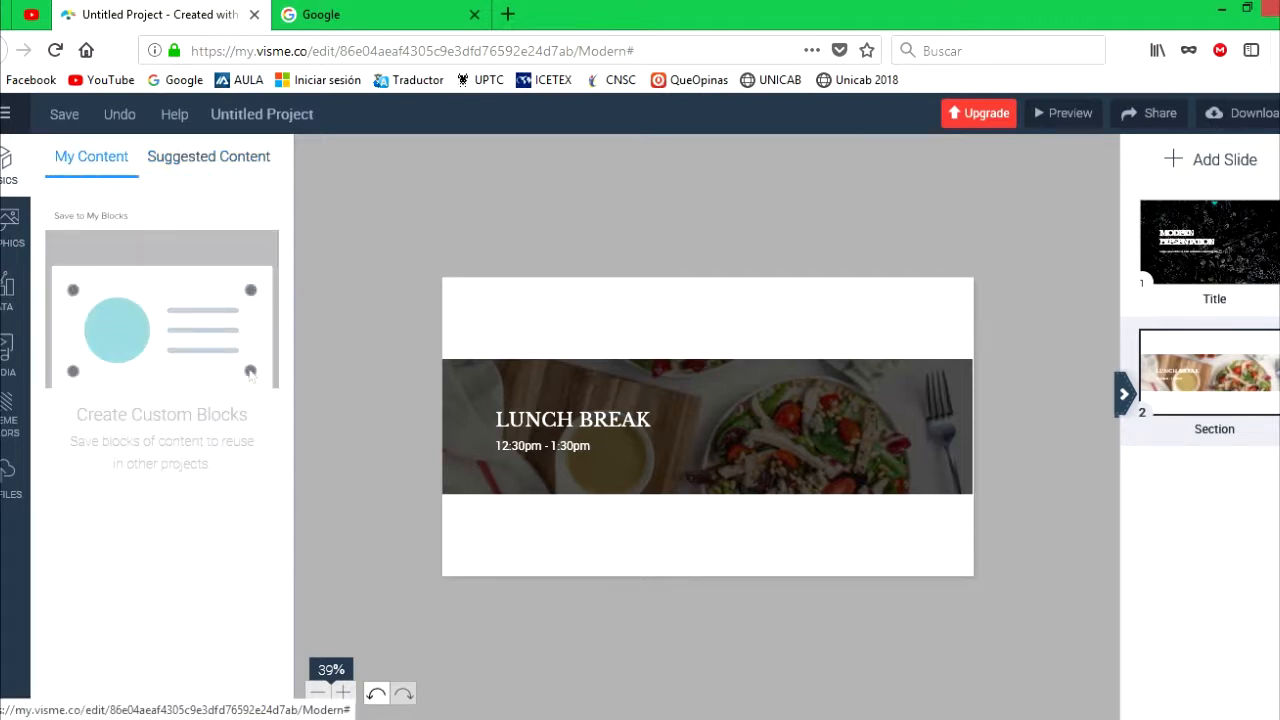
click(208, 157)
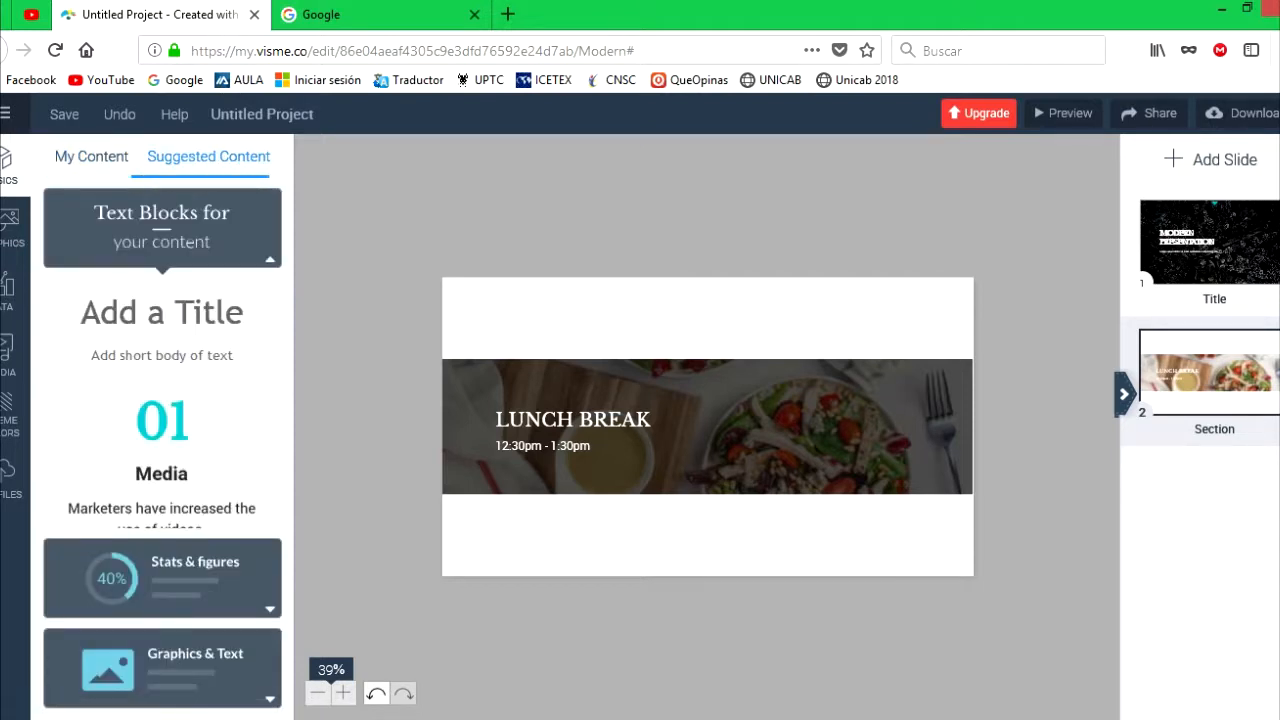
click(188, 243)
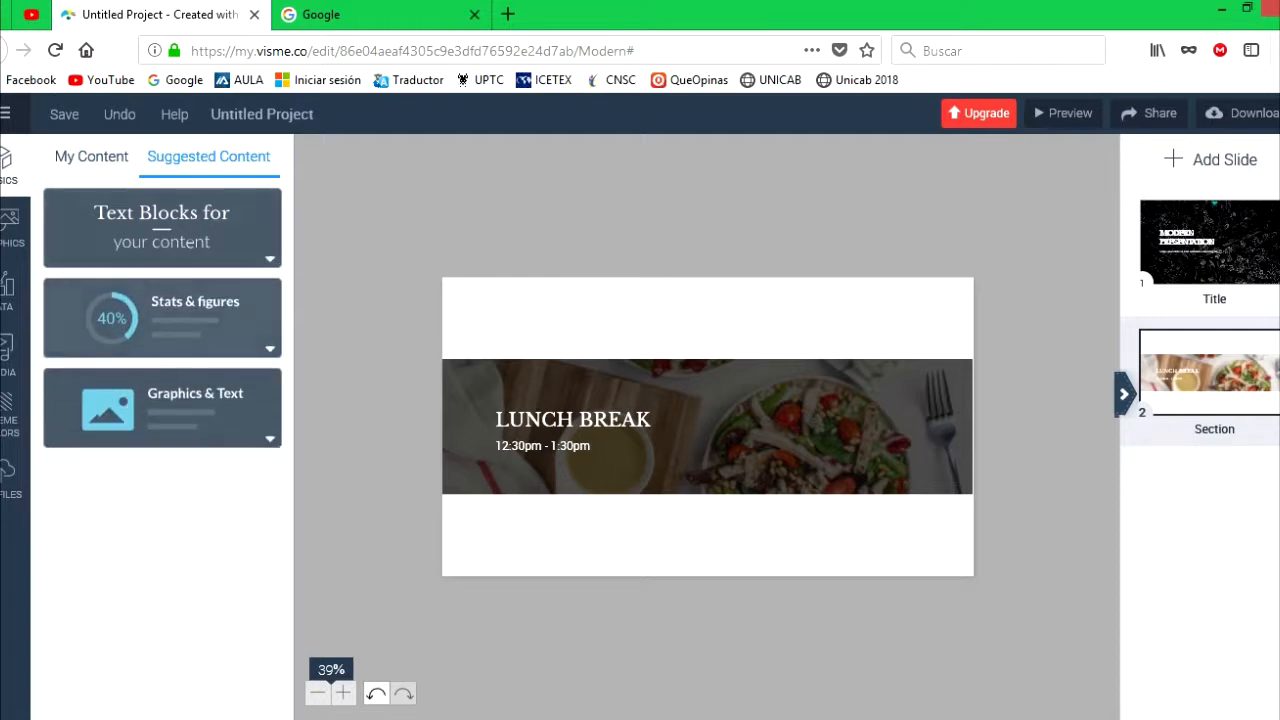
click(188, 318)
click(188, 243)
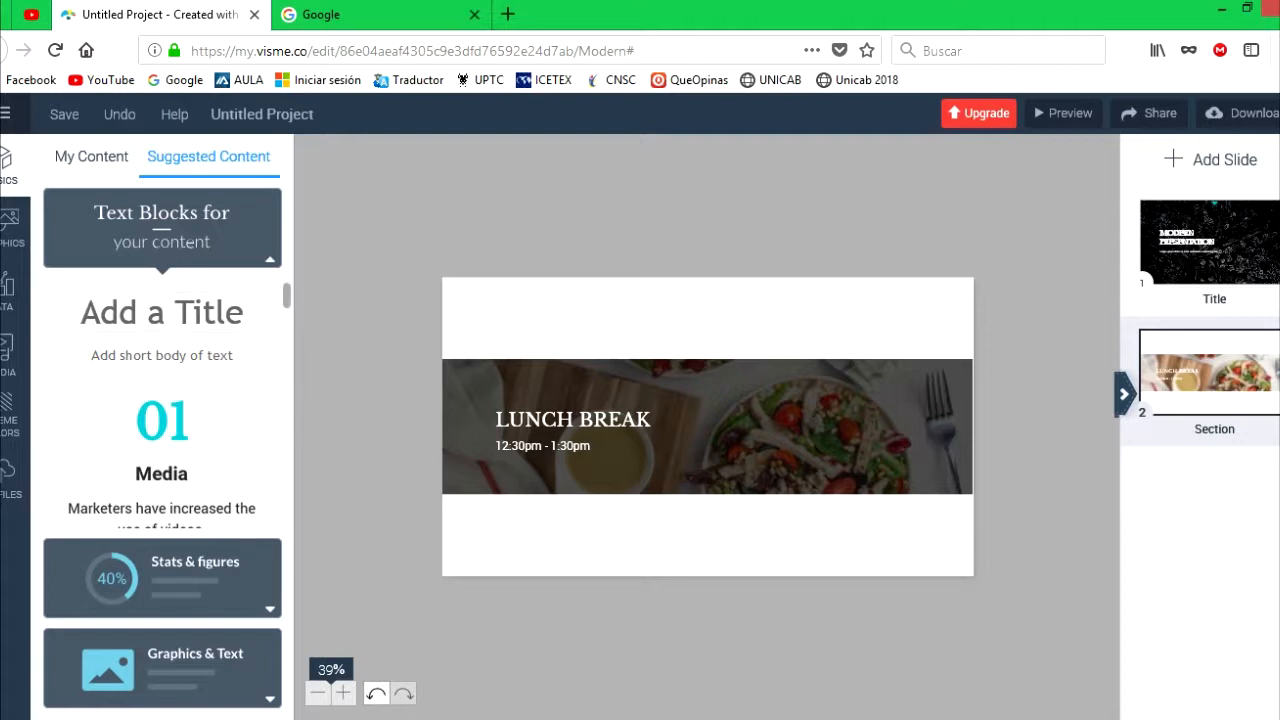
scroll(189, 243, down, 5)
scroll(189, 243, down, 5)
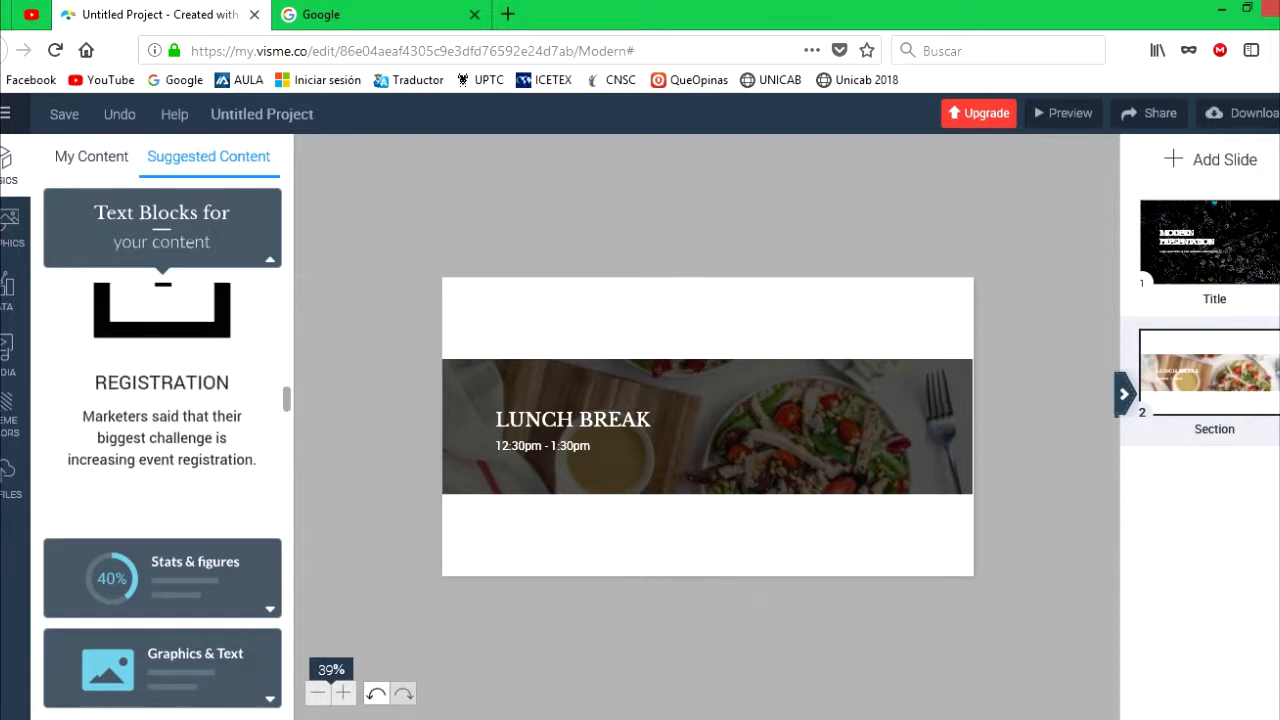
scroll(162, 400, up, 8)
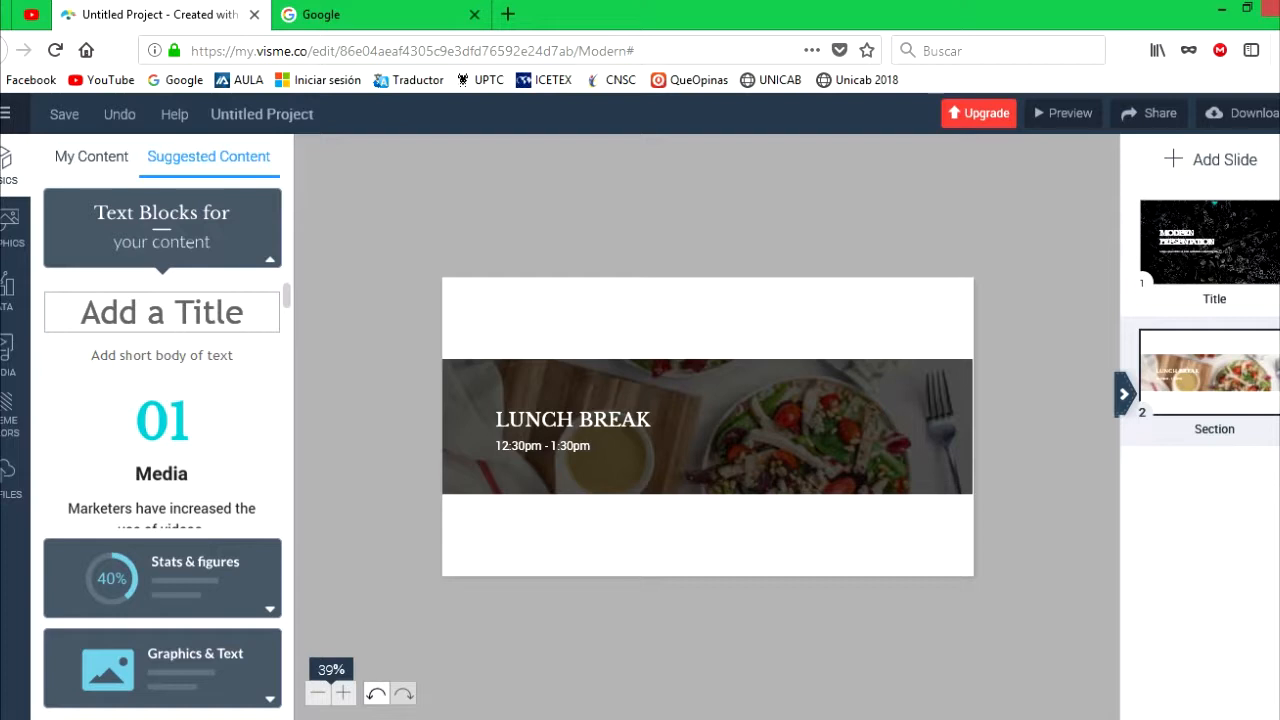
Add a title text block in the white area above the Lunch Break banner, with the text "Título 1"
drag(162, 312, 585, 418)
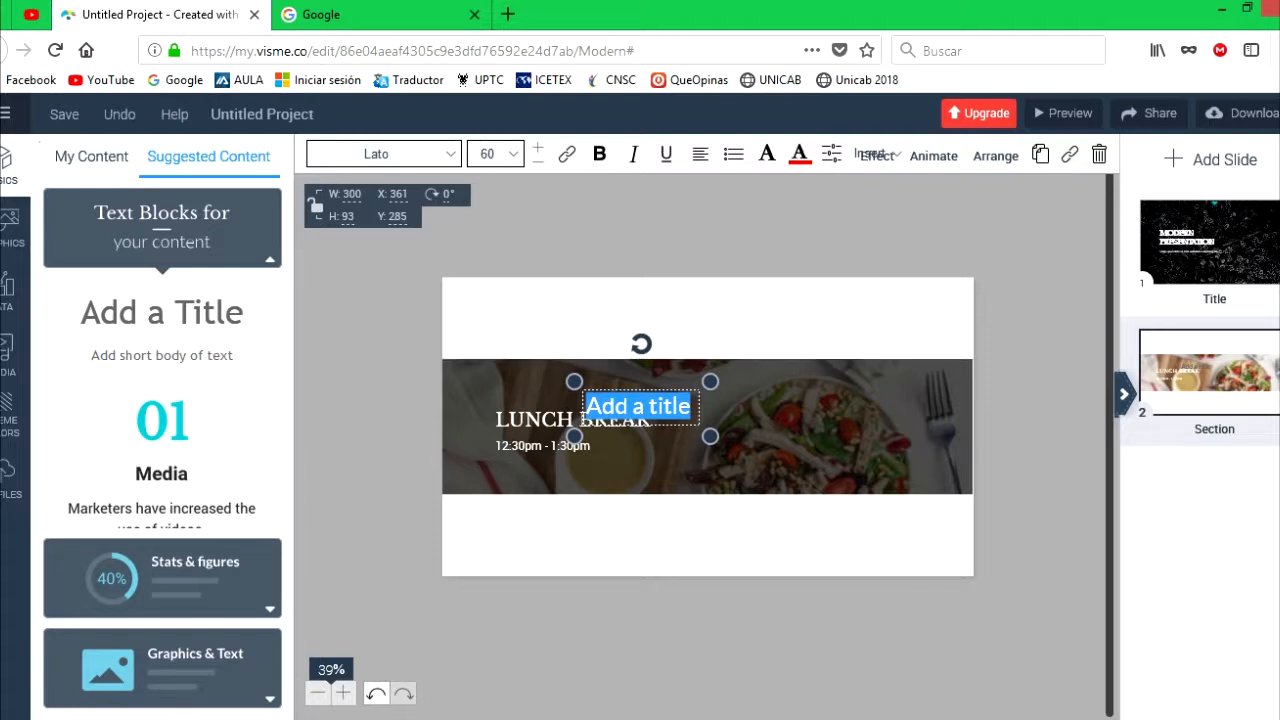
drag(638, 405, 722, 315)
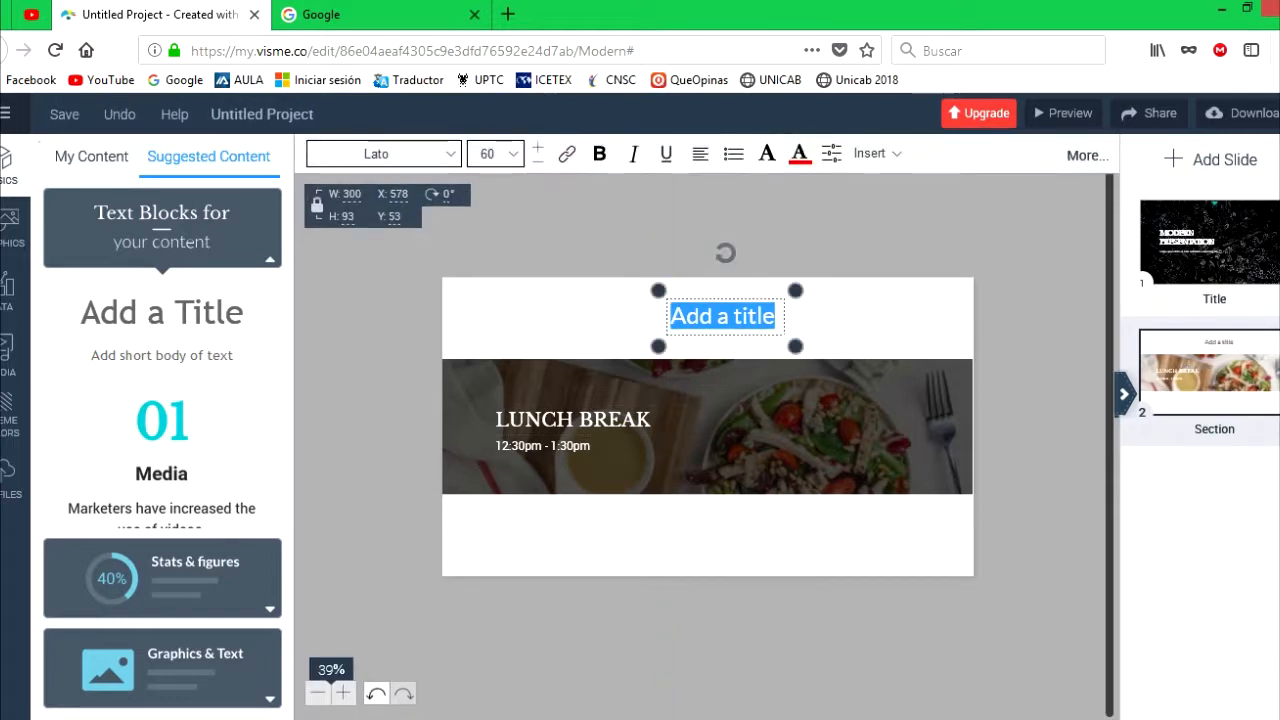
text(Titulo 1)
click(688, 316)
key(BackSpace)
text(í)
click(10, 228)
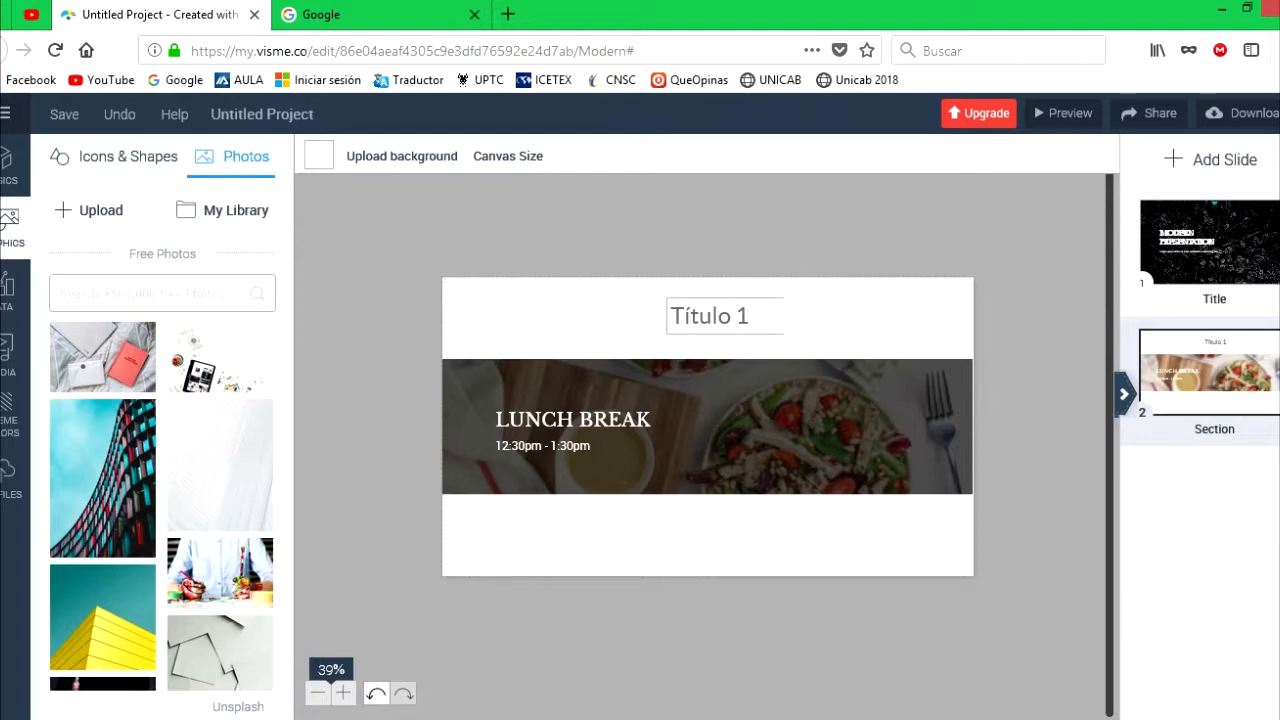
Format the Título 1 text in Bebas Neue at size 40 and resize its box to about 209 by 96
click(750, 316)
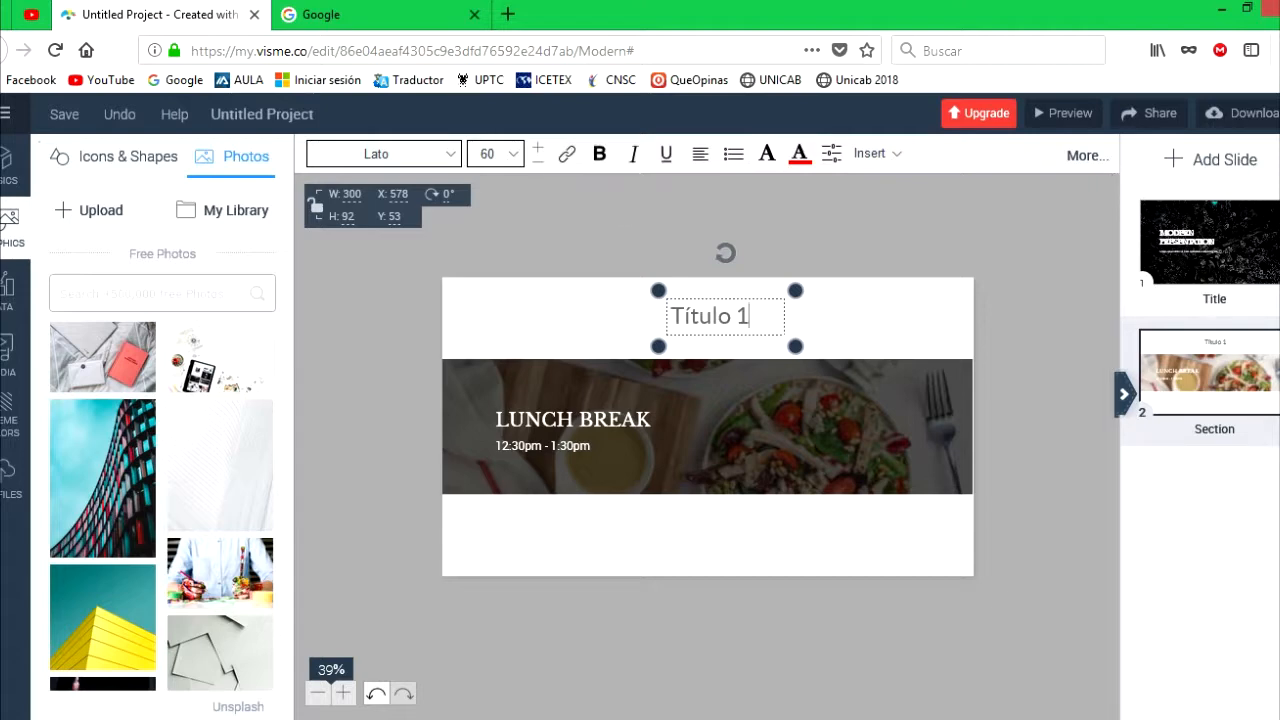
click(450, 154)
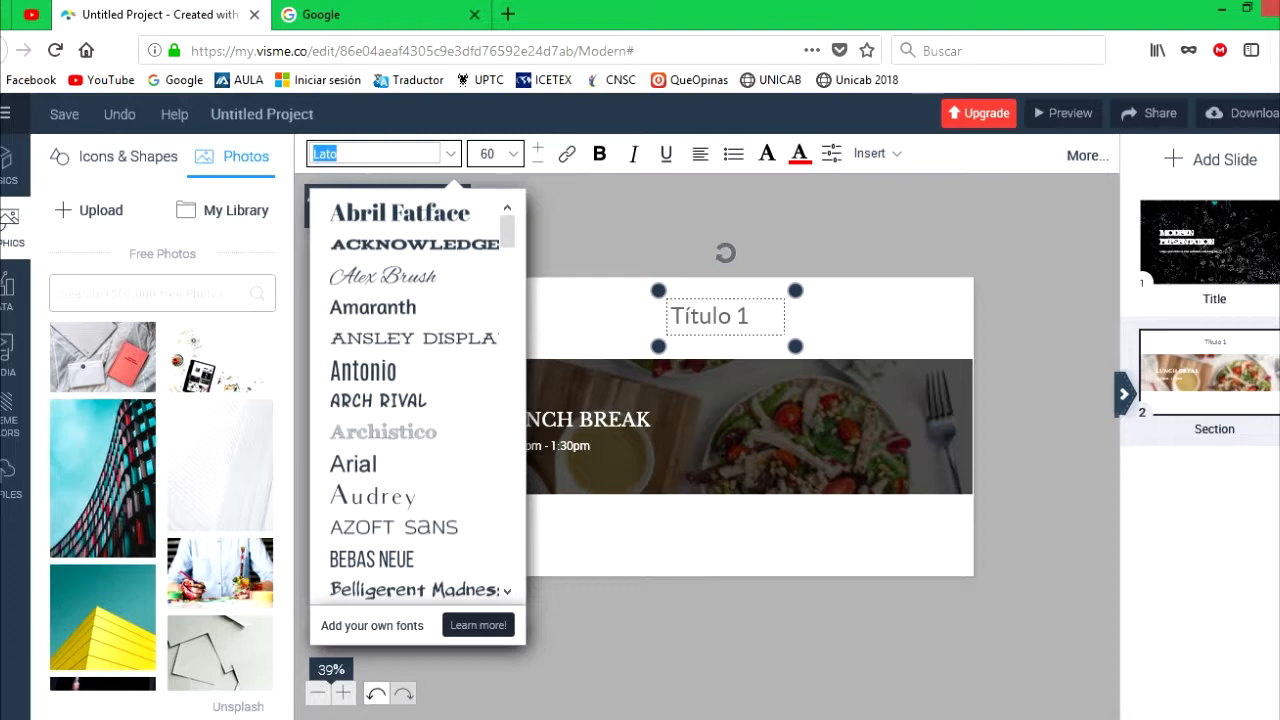
click(400, 213)
click(450, 154)
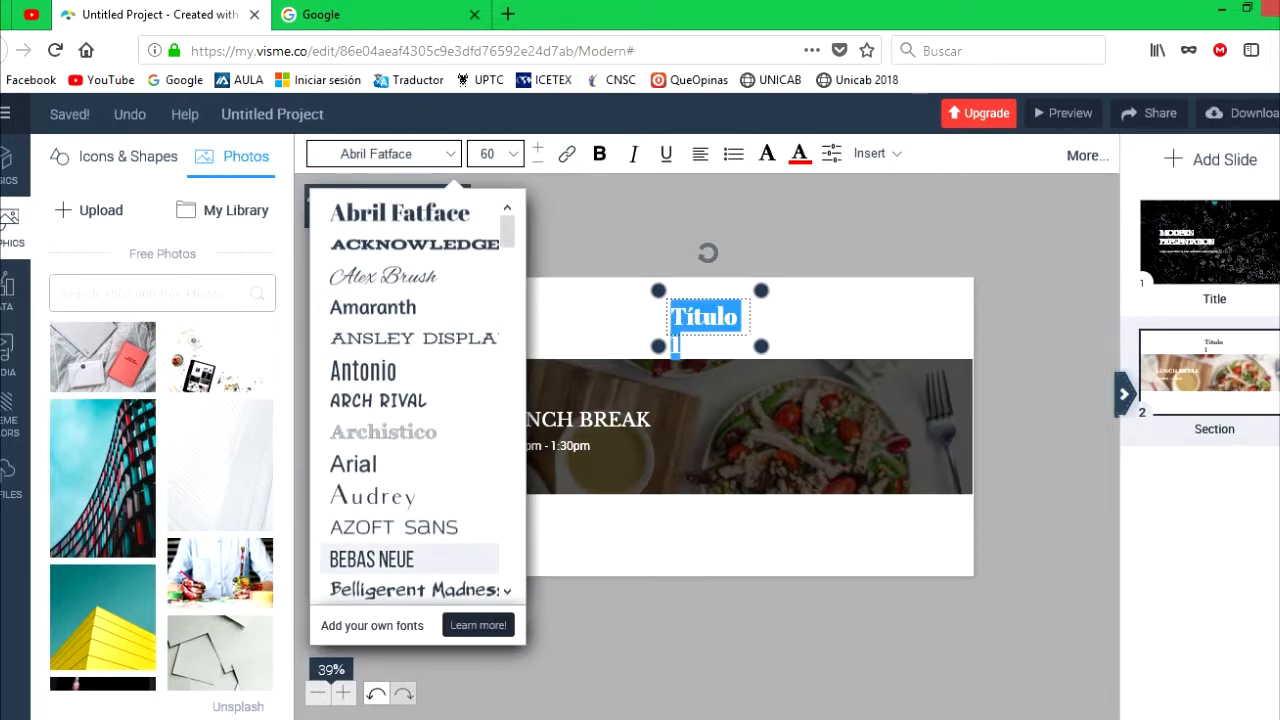
click(372, 558)
click(513, 154)
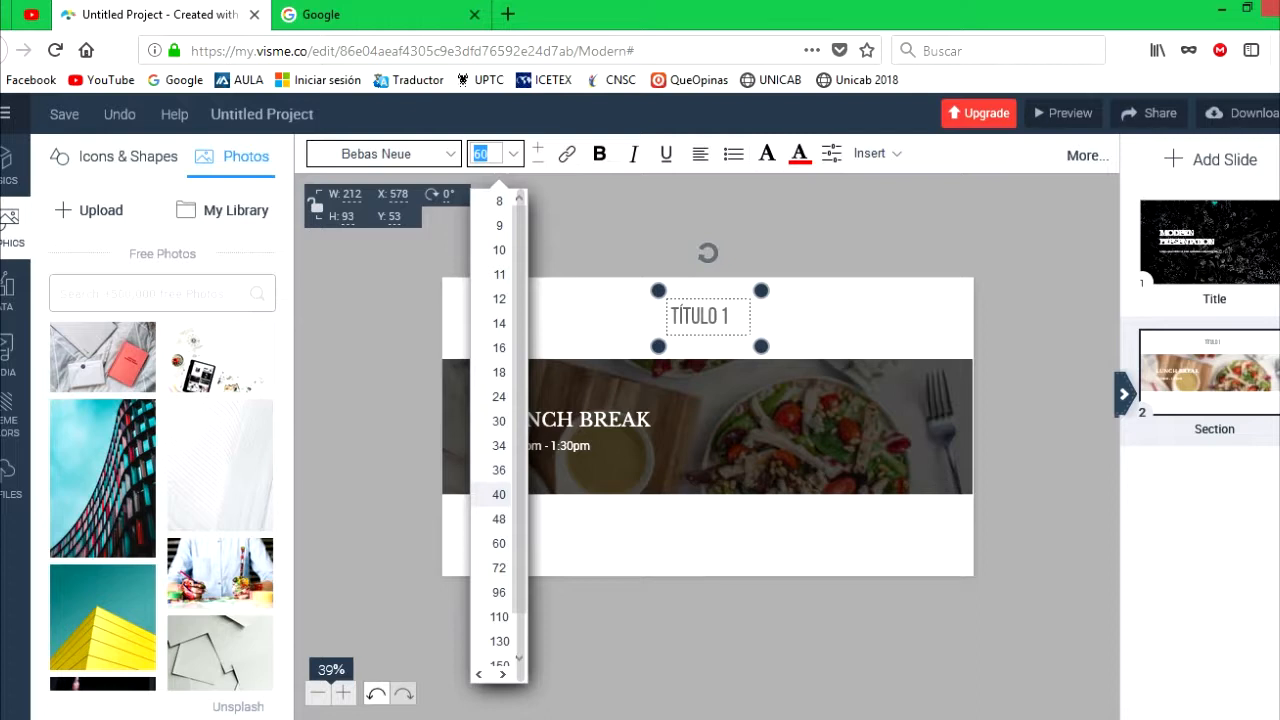
click(499, 494)
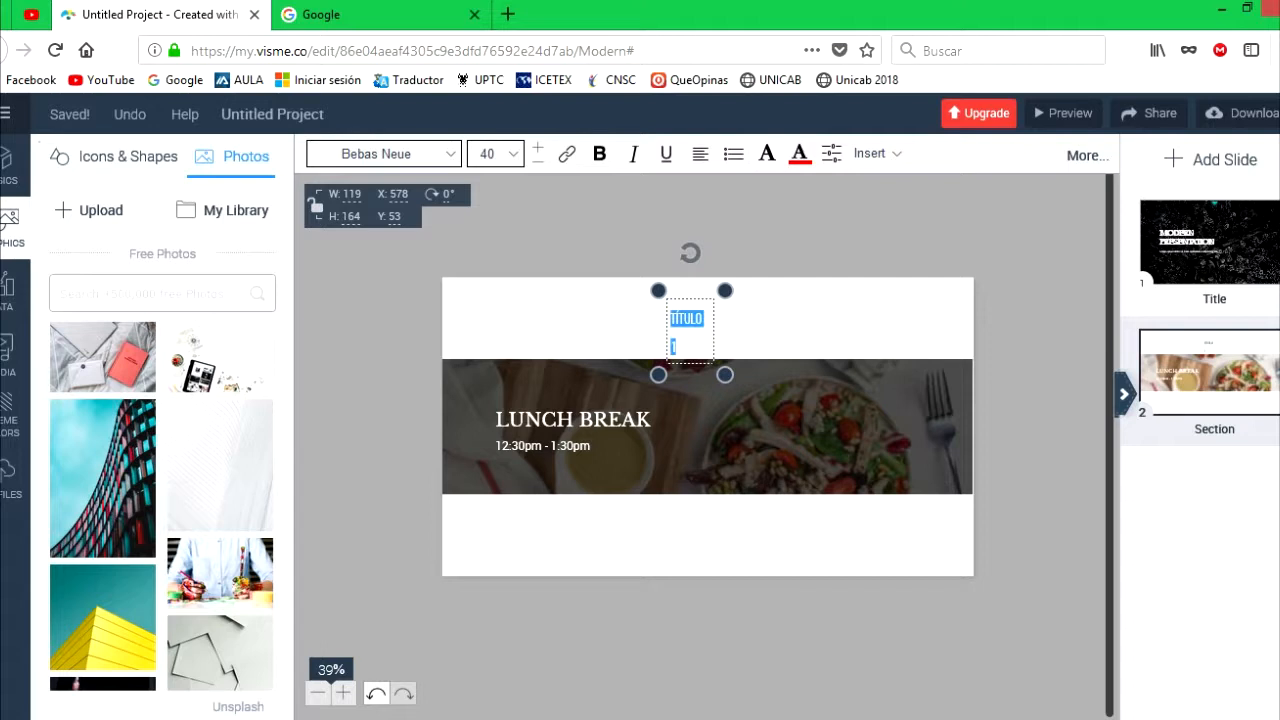
drag(725, 374, 759, 348)
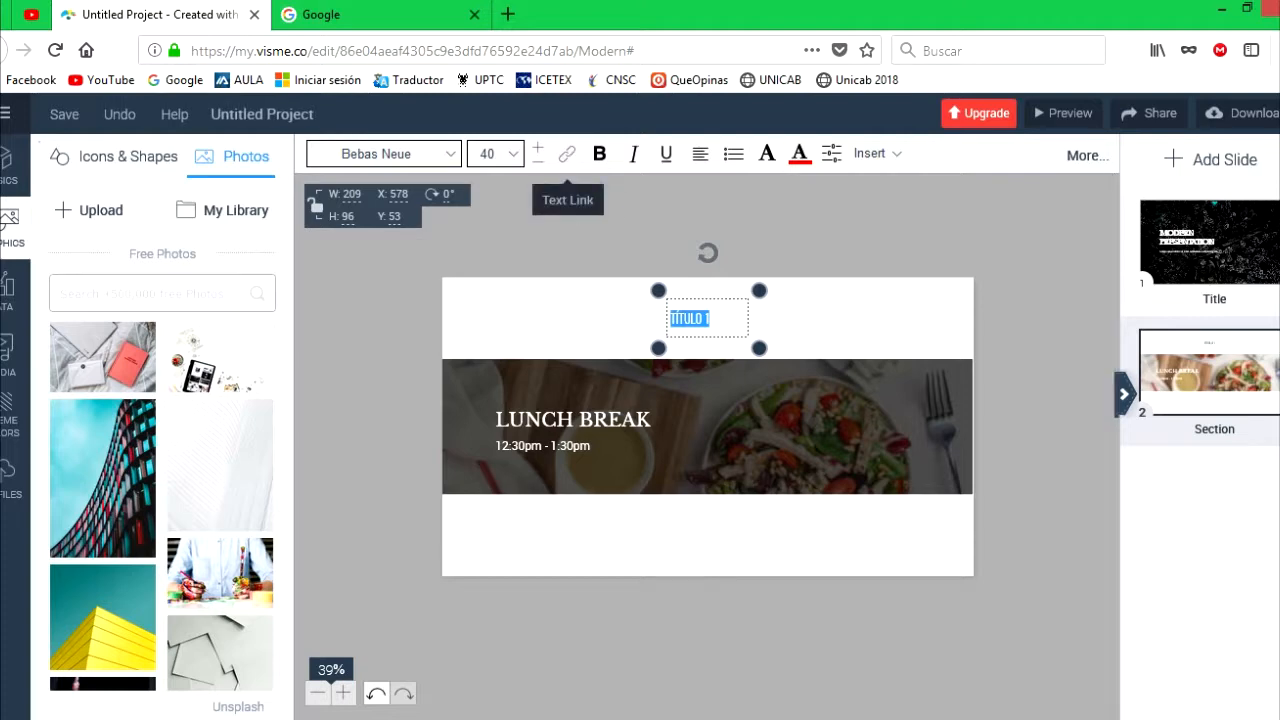
Examine the link options for the Título 1 text, including the web address and slide link choices
click(567, 153)
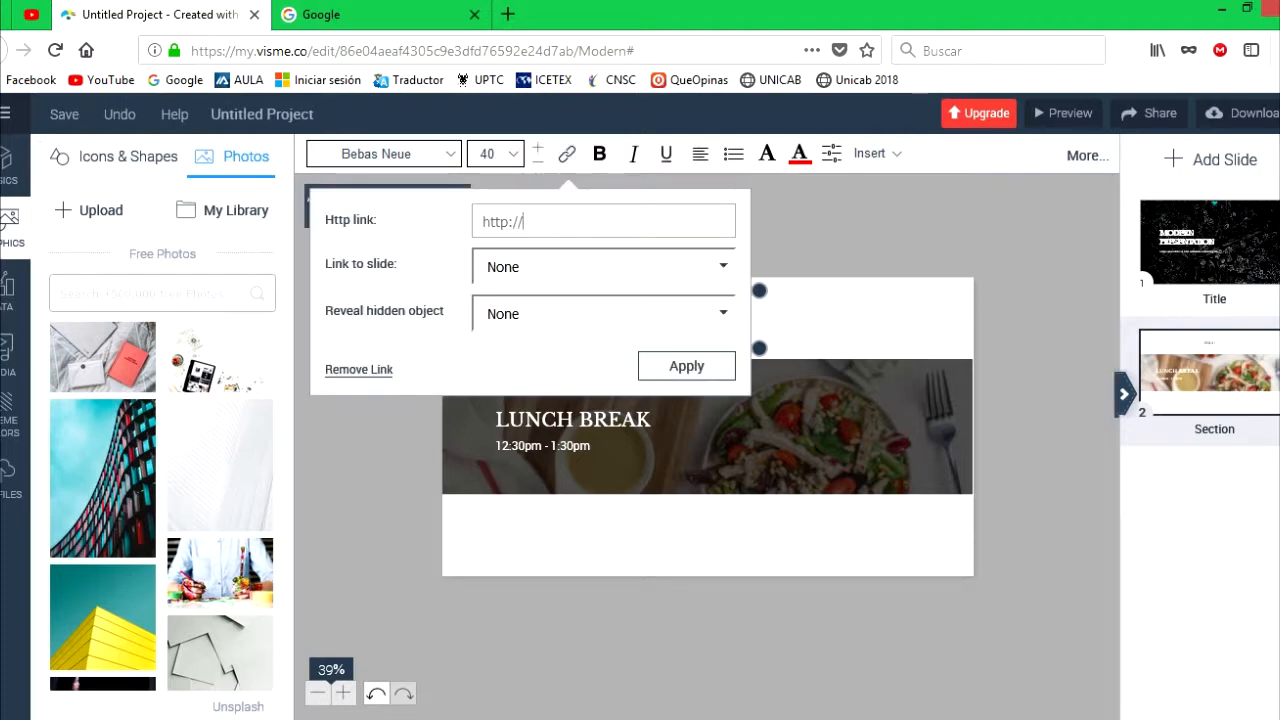
right_click(549, 227)
key(Escape)
click(604, 267)
click(604, 267)
click(567, 153)
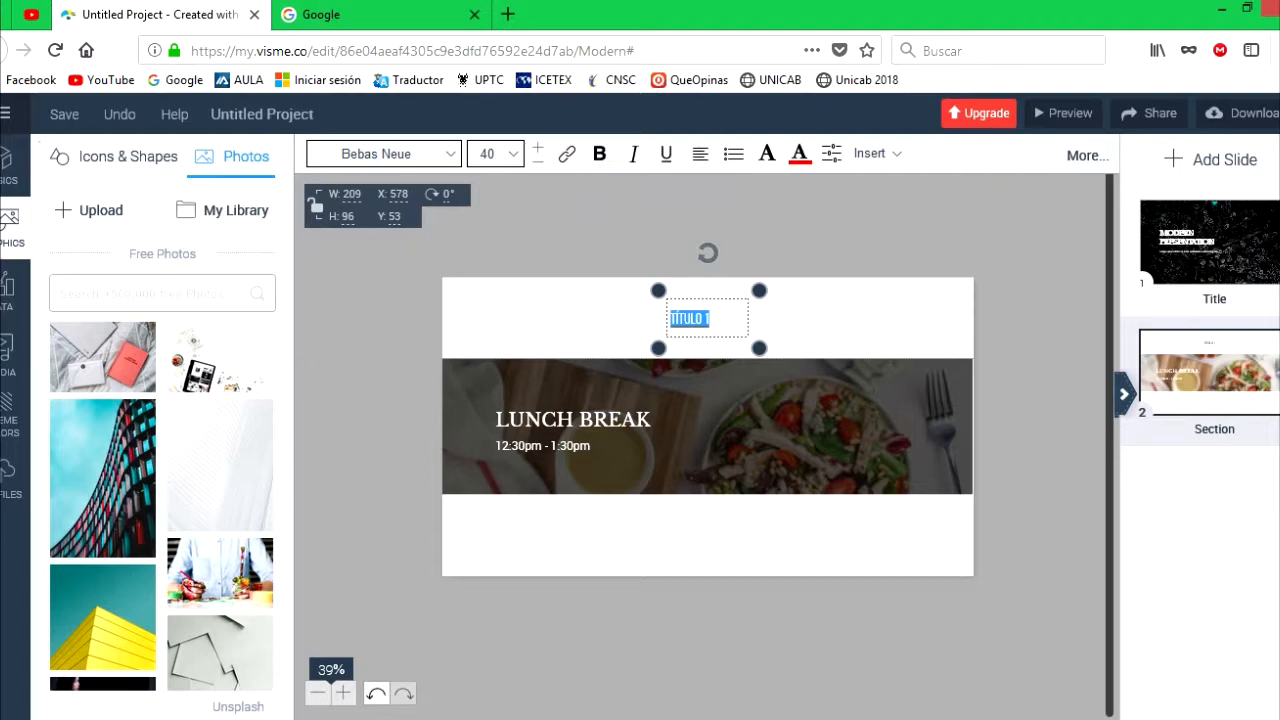
Make the Título 1 text bold and turn it into a bulleted item
click(599, 153)
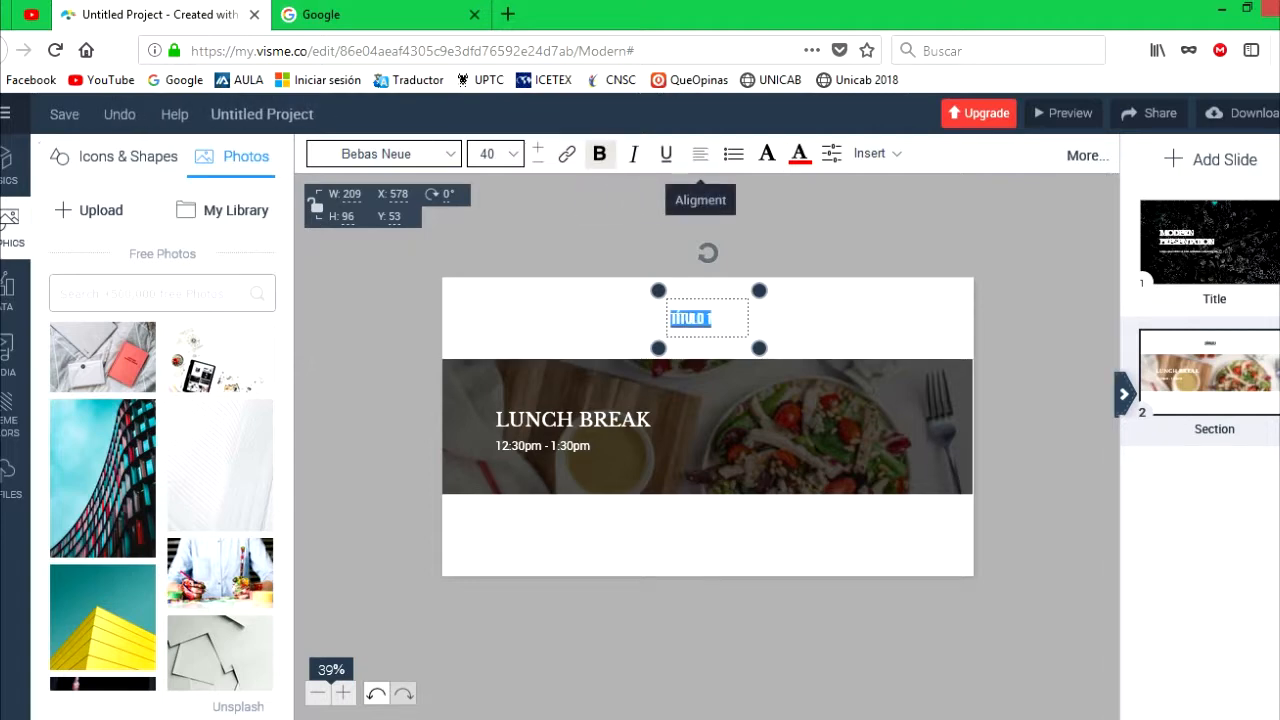
click(700, 153)
click(700, 153)
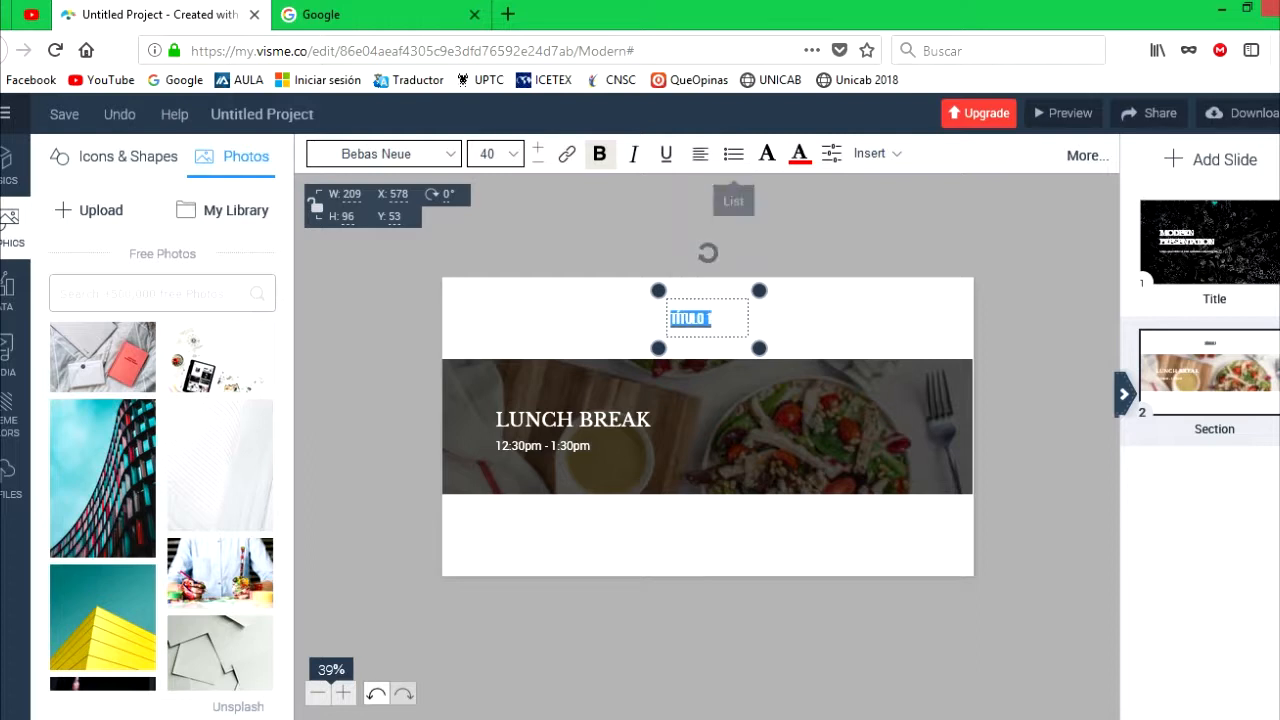
click(733, 153)
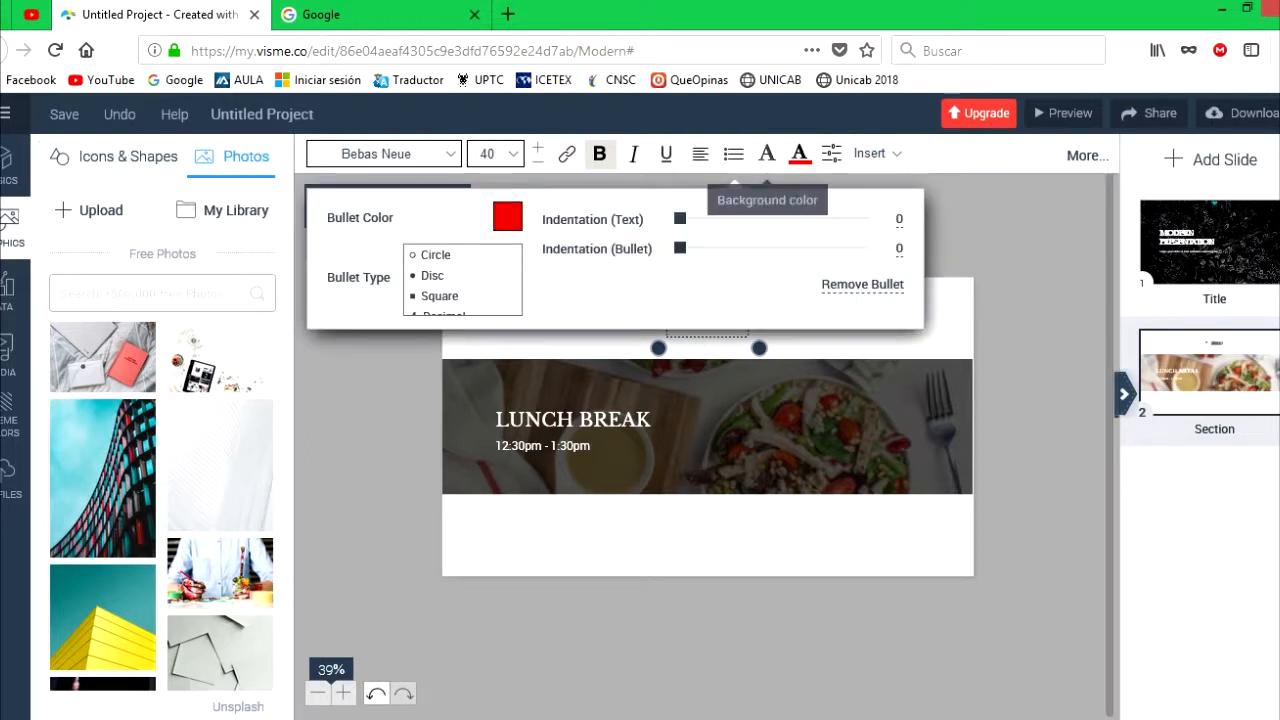
click(733, 153)
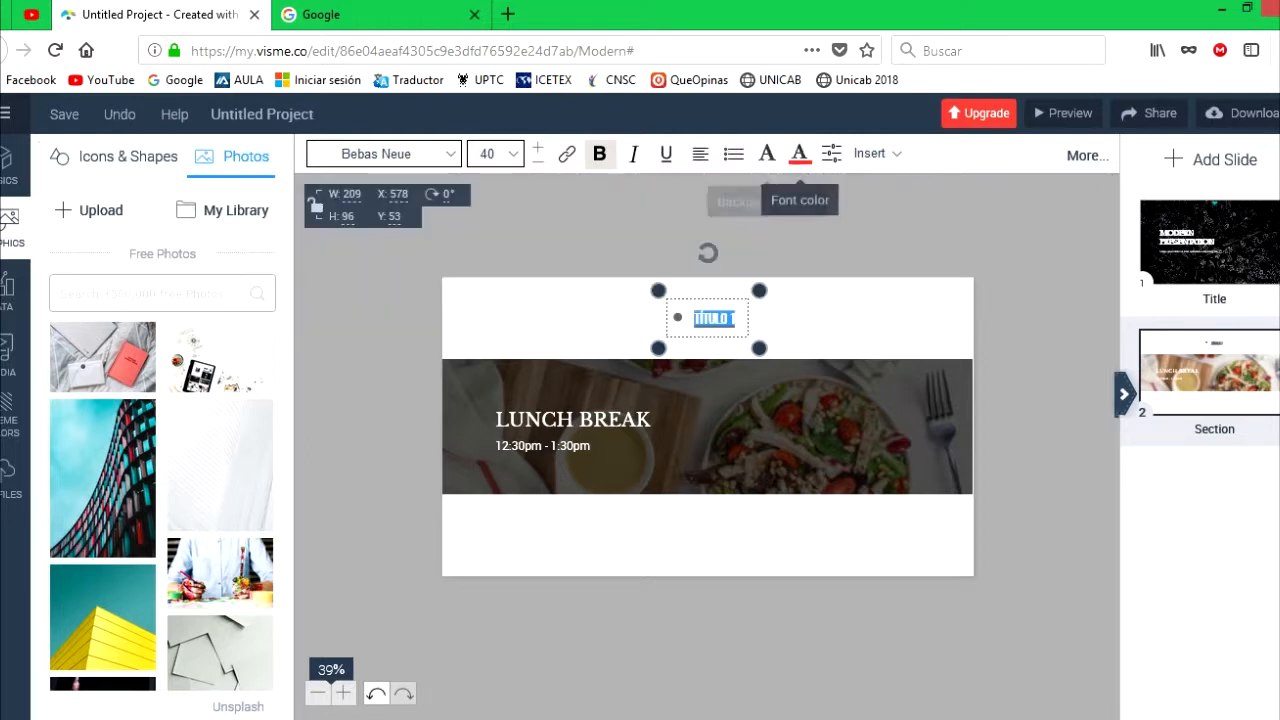
Remove the bullet from the Título 1 text and view its font color choices
click(733, 153)
click(862, 285)
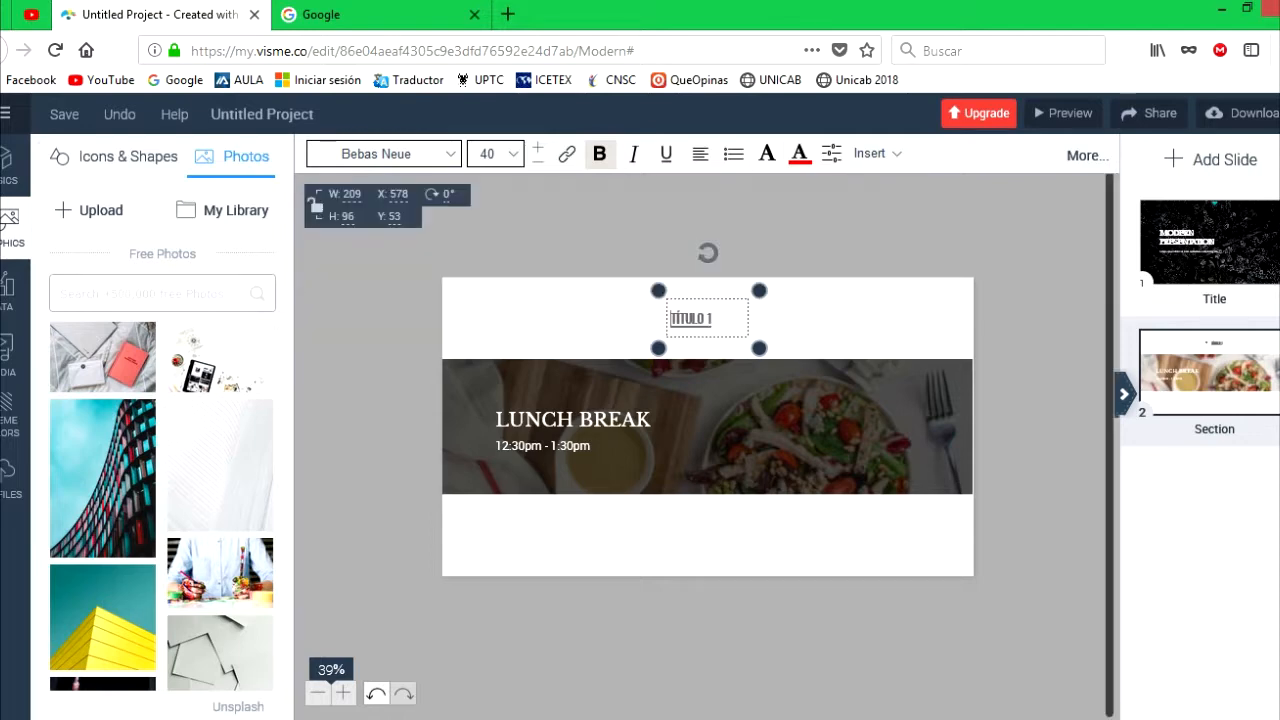
click(799, 153)
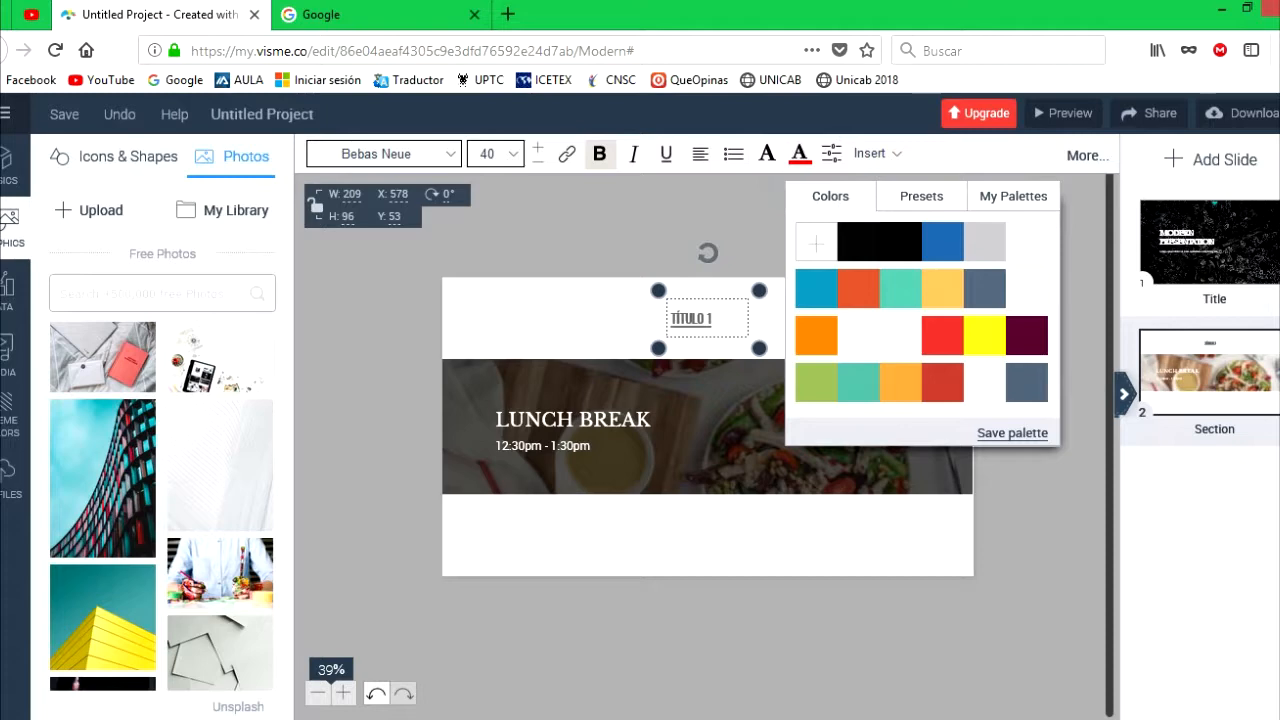
click(620, 235)
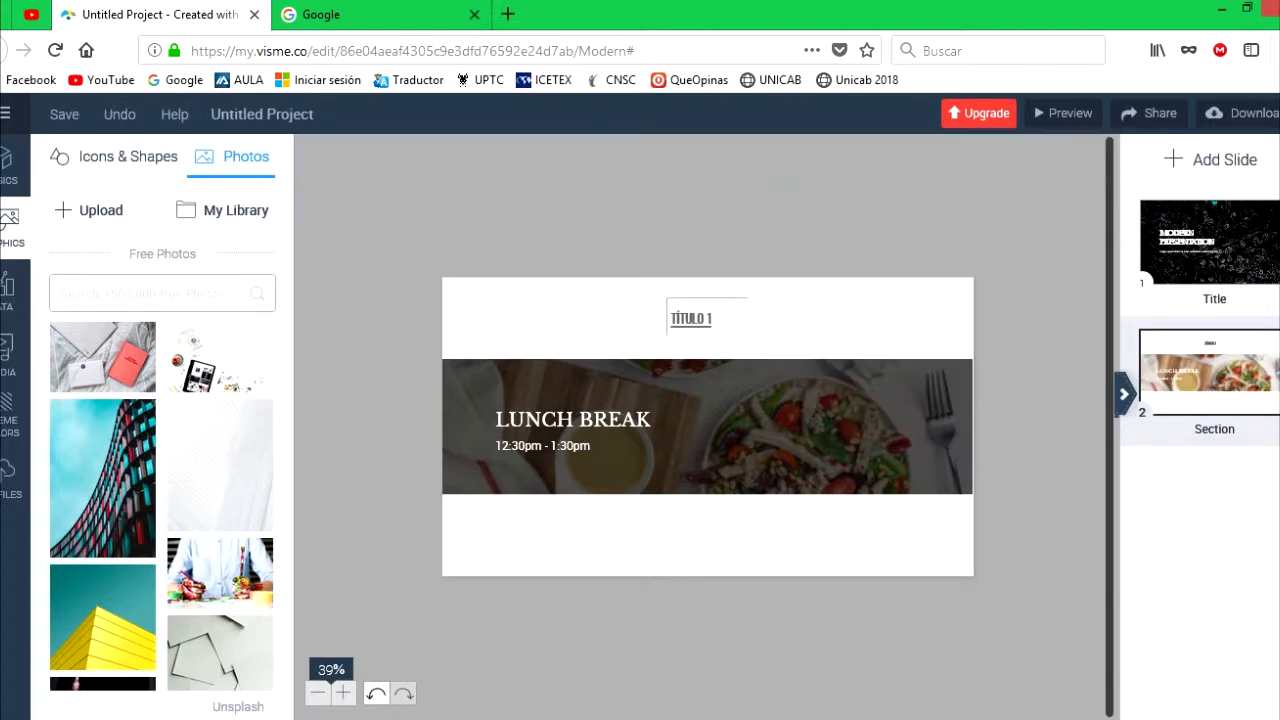
Try placing the Título 1 text over the banner photo and return it to the white area above
click(706, 318)
click(706, 225)
drag(690, 318, 742, 381)
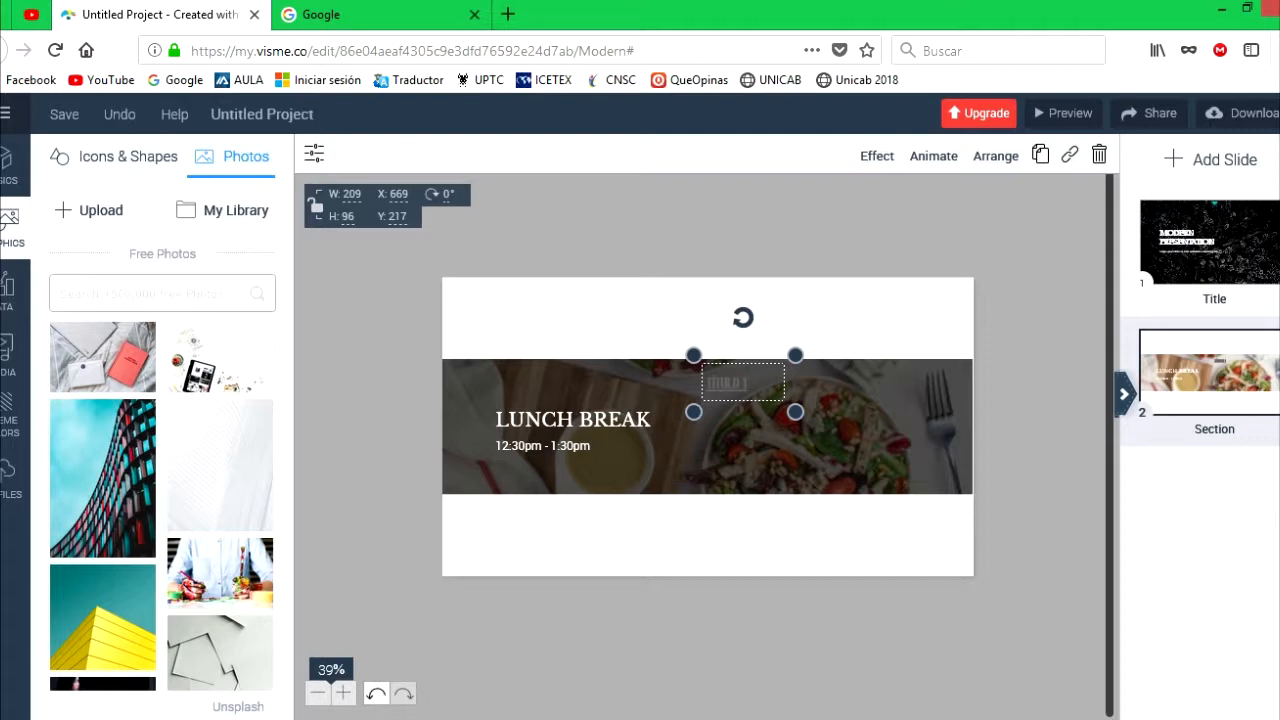
click(600, 446)
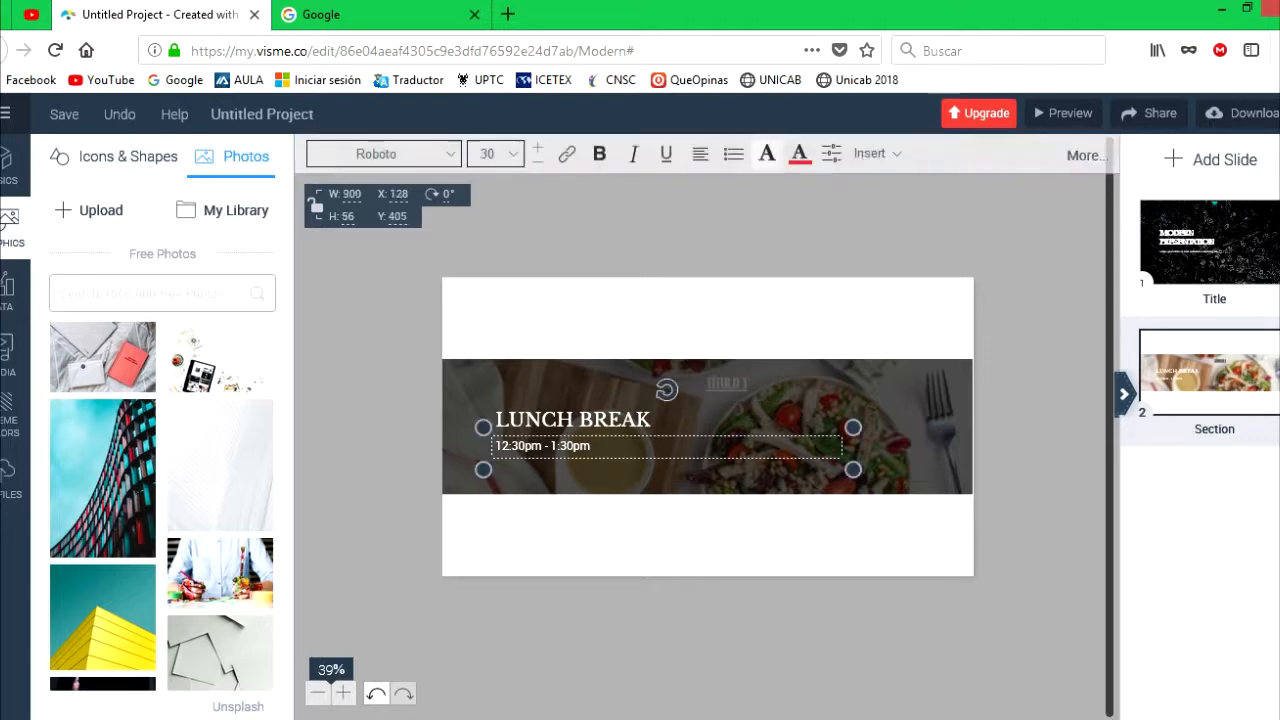
click(700, 635)
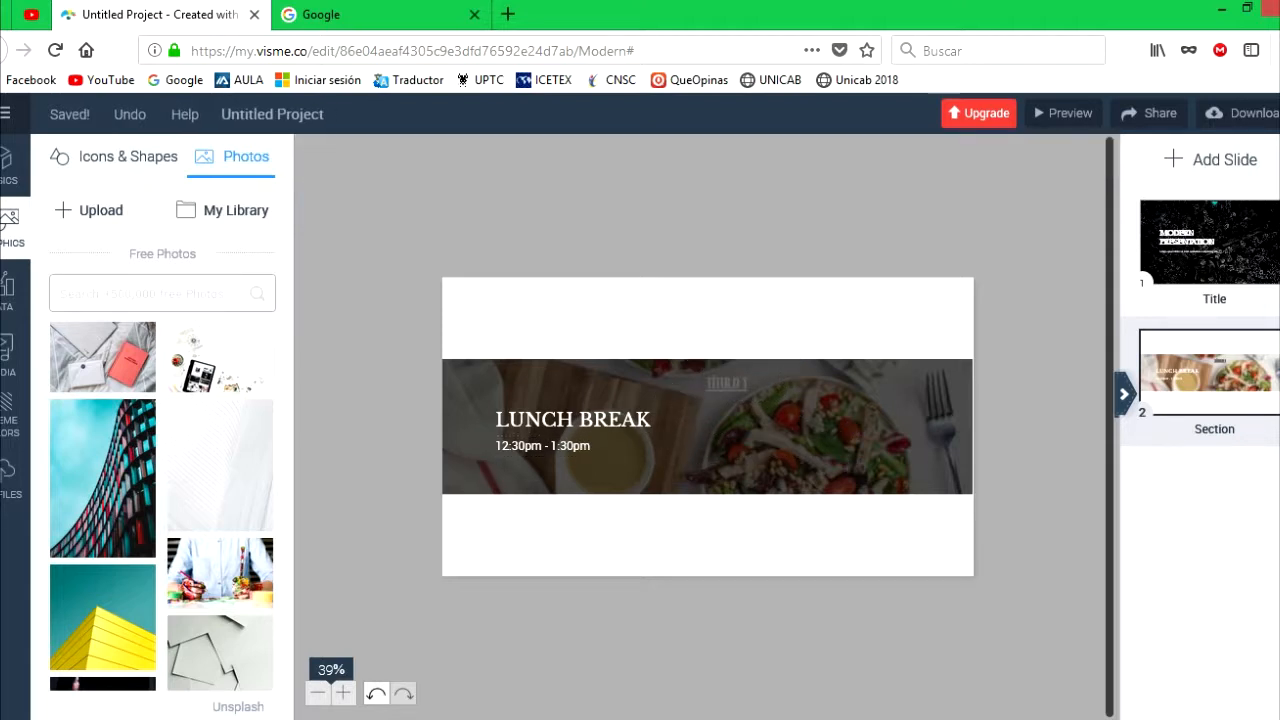
drag(726, 384, 718, 312)
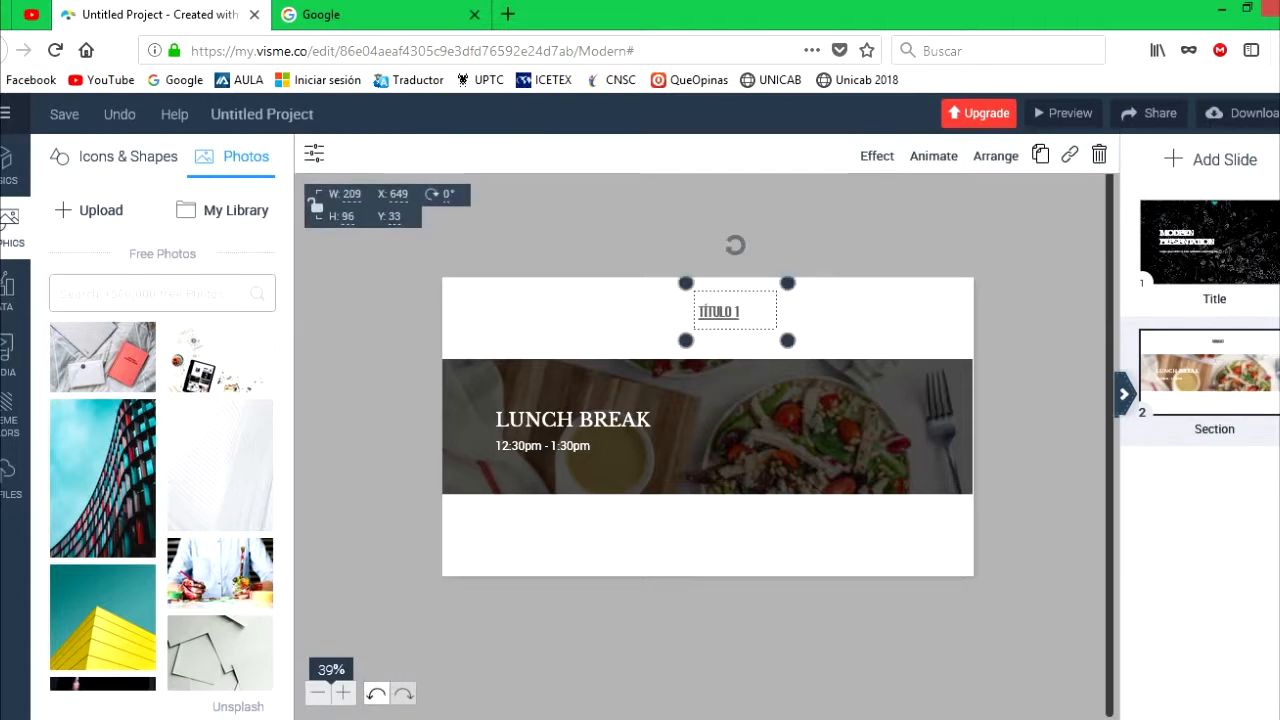
click(850, 238)
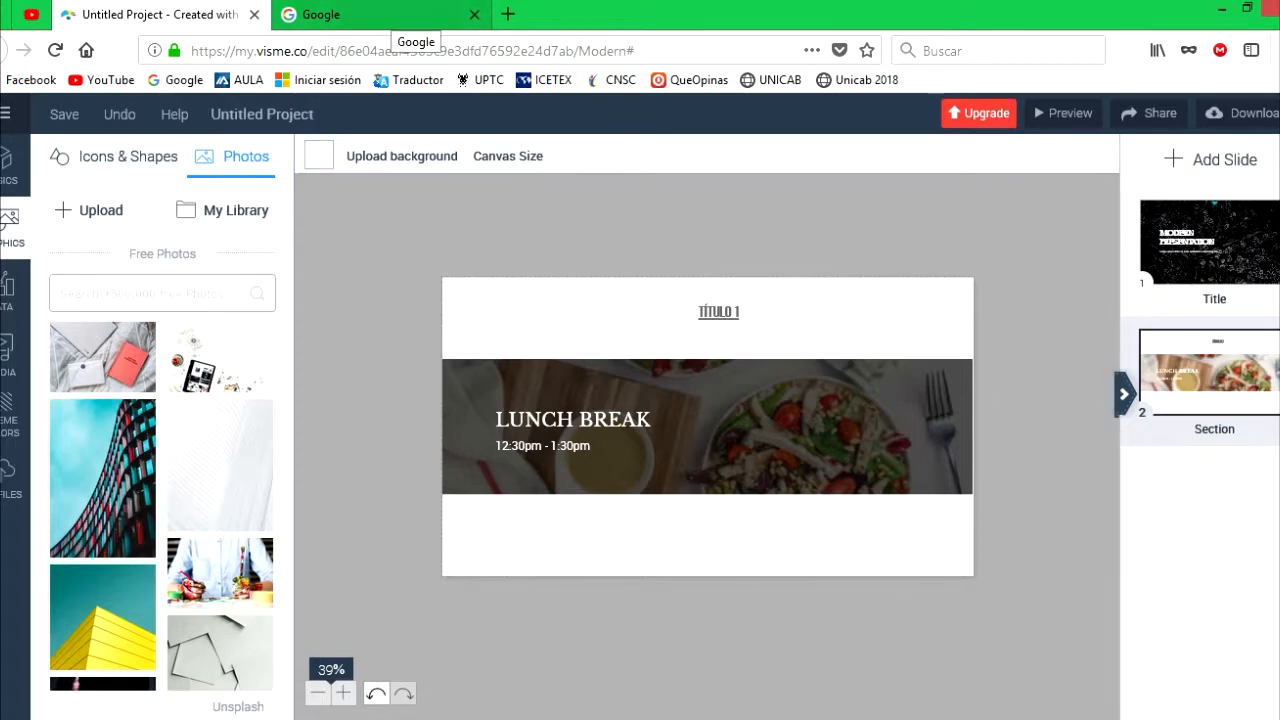
Switch to Google, search images for "colores opuestos o complementarios" and enlarge the labeled color wheel with arrows
click(405, 14)
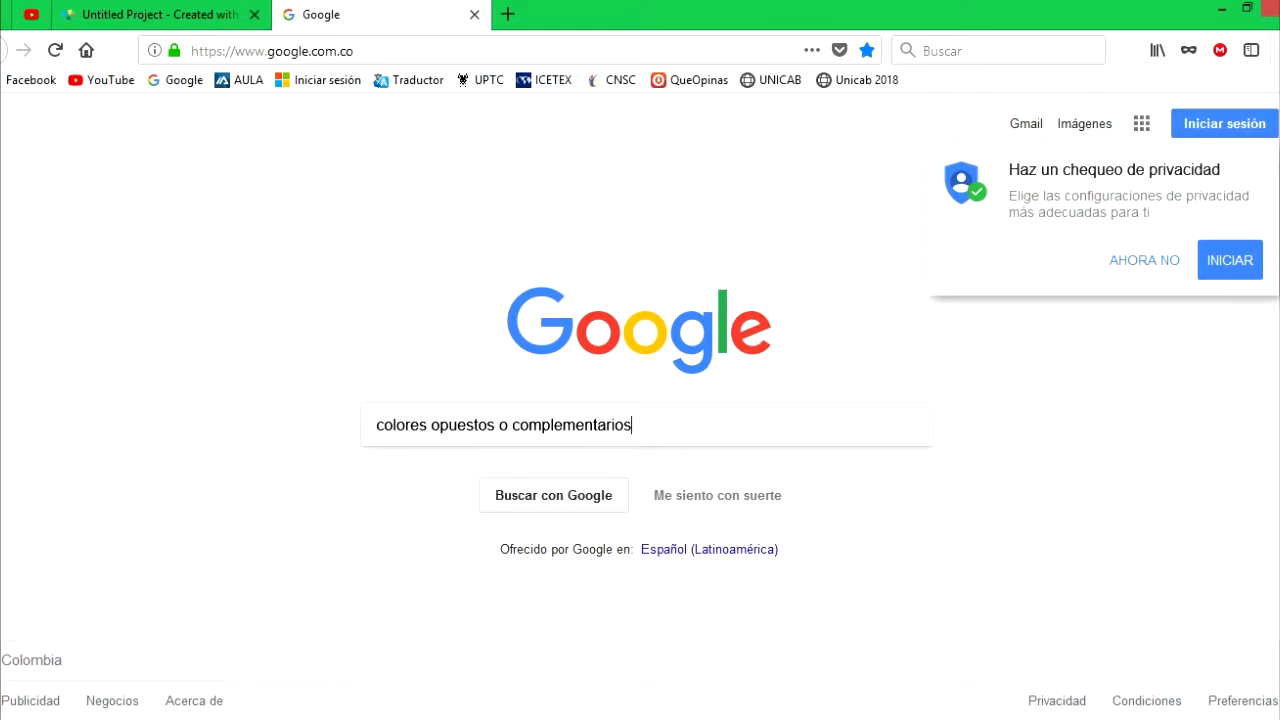
click(550, 495)
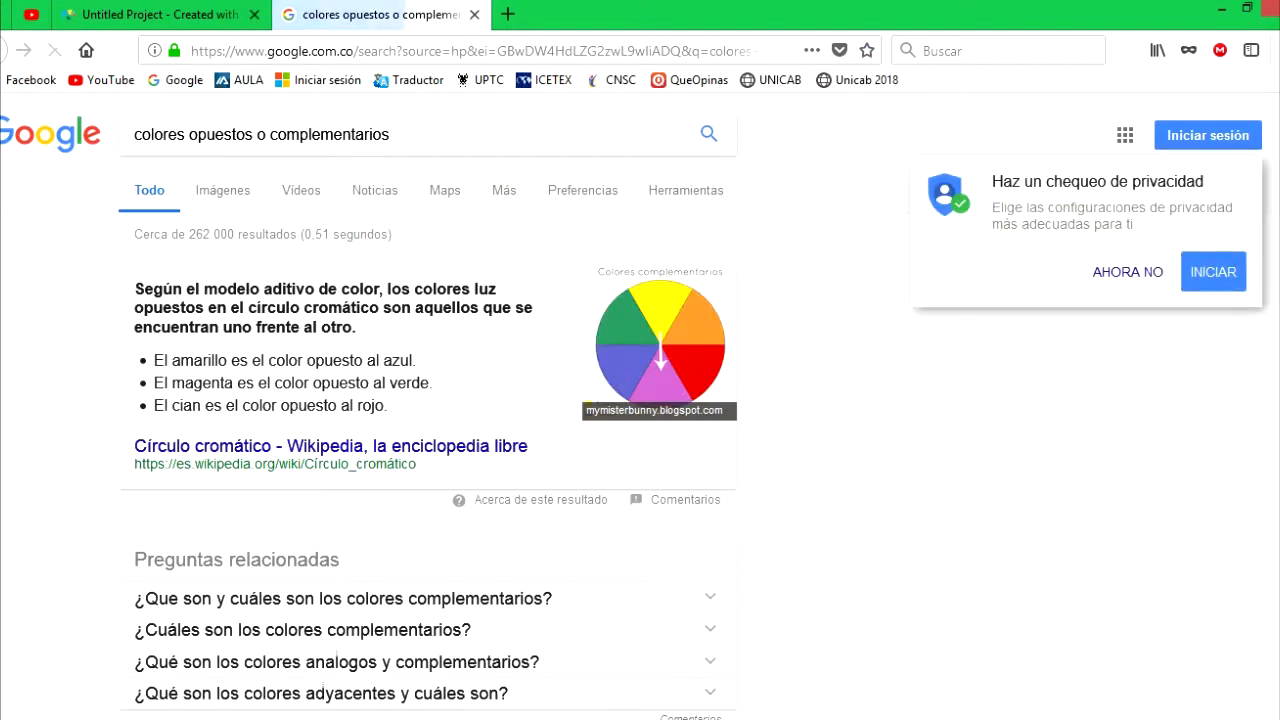
click(222, 190)
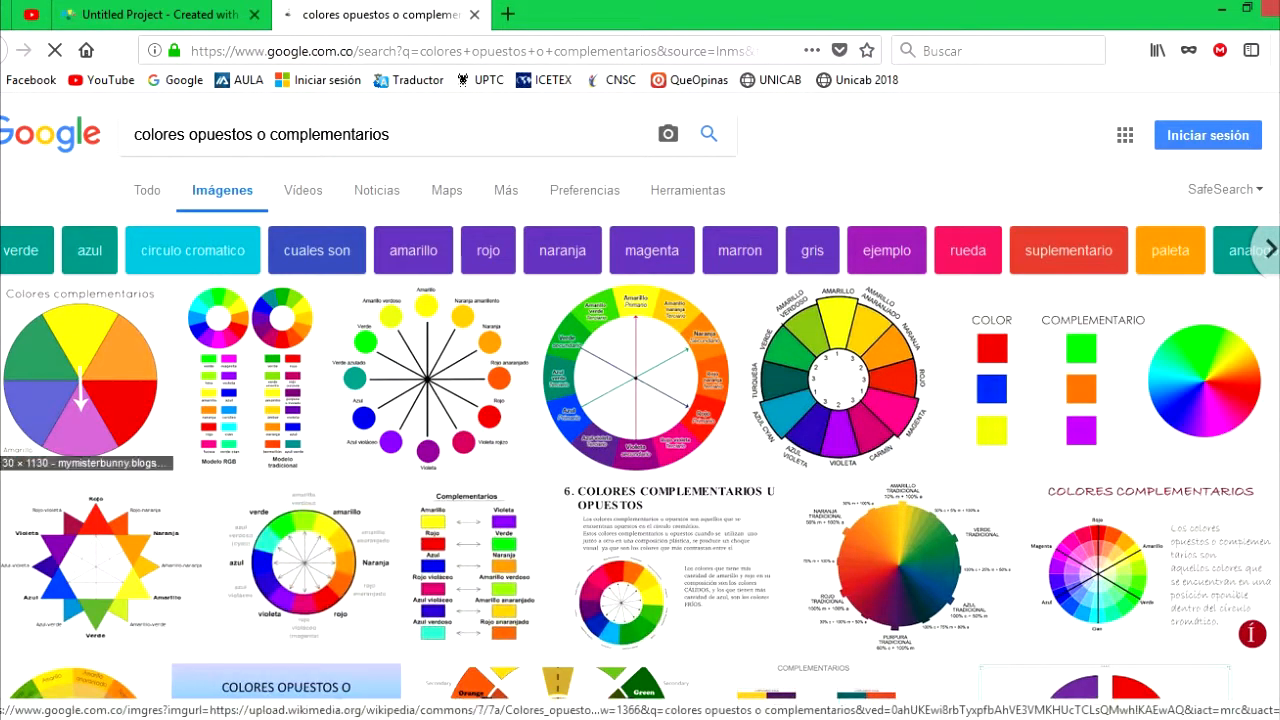
click(635, 375)
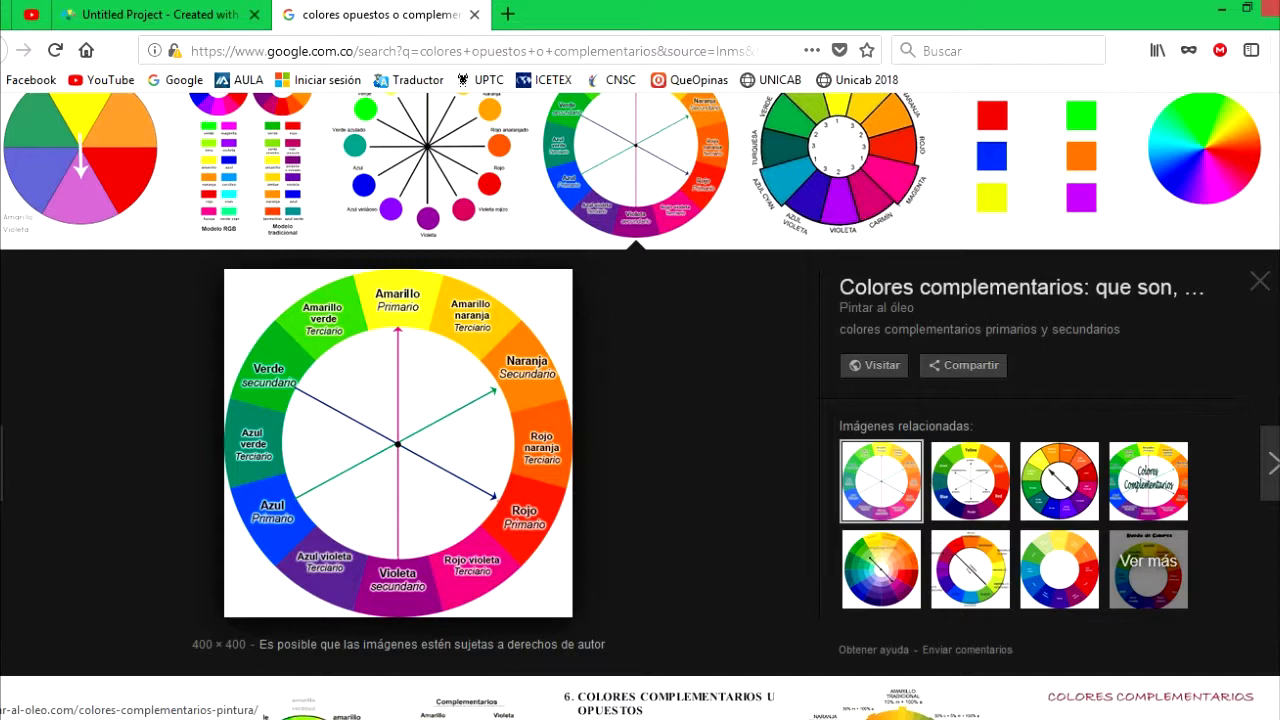
Switch back to the Visme project and move the Título 1 text onto the upper part of the banner photo
click(160, 15)
click(722, 312)
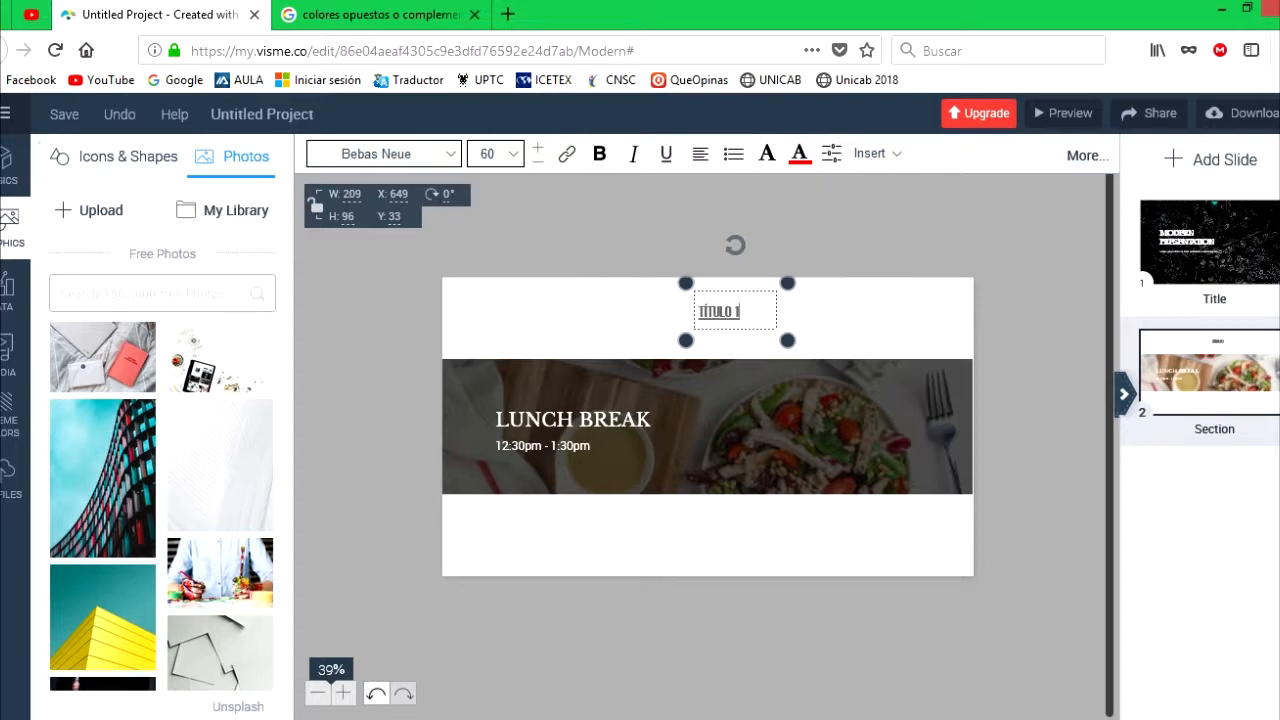
drag(722, 312, 713, 377)
click(780, 235)
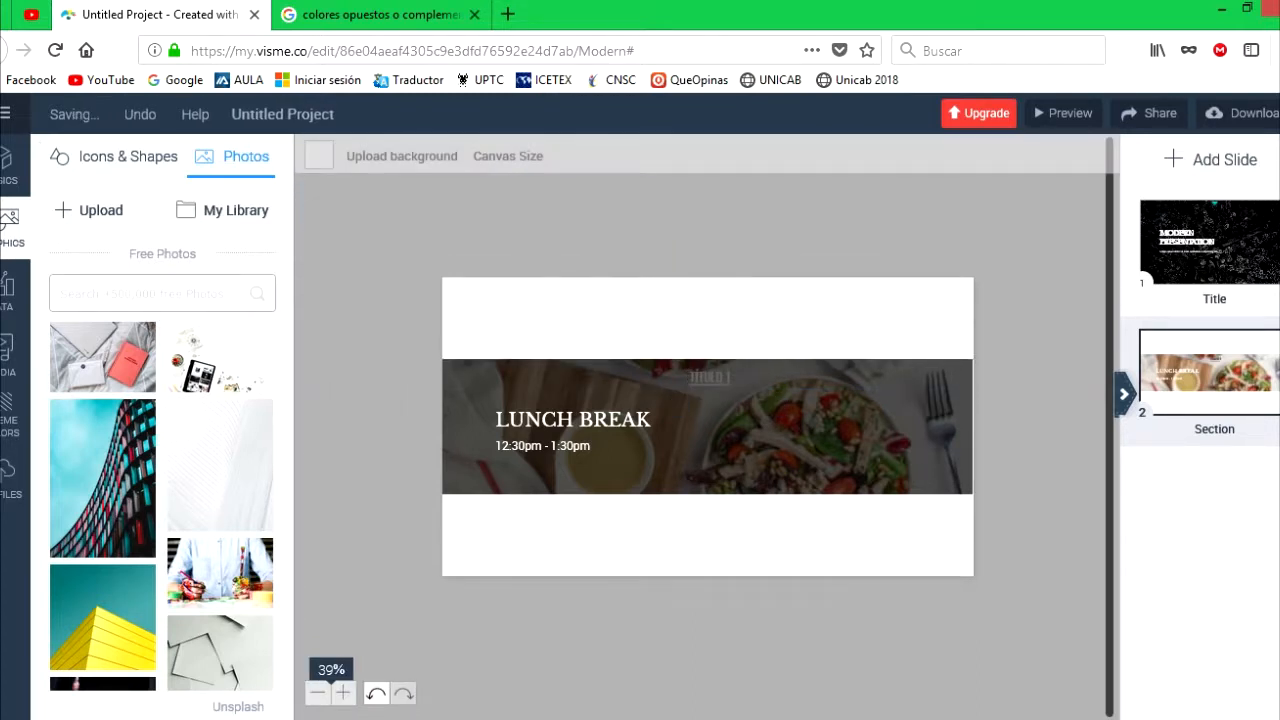
Change the font color of the Título 1 text to white
click(686, 362)
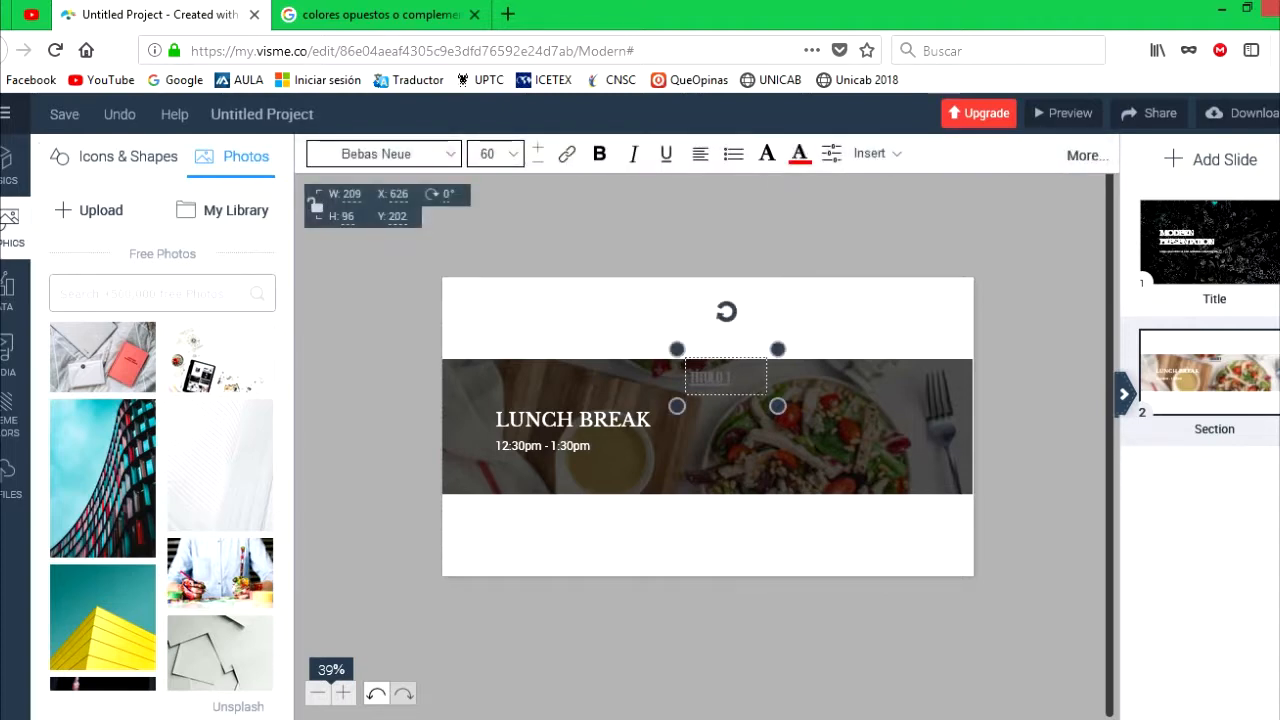
drag(732, 378, 688, 377)
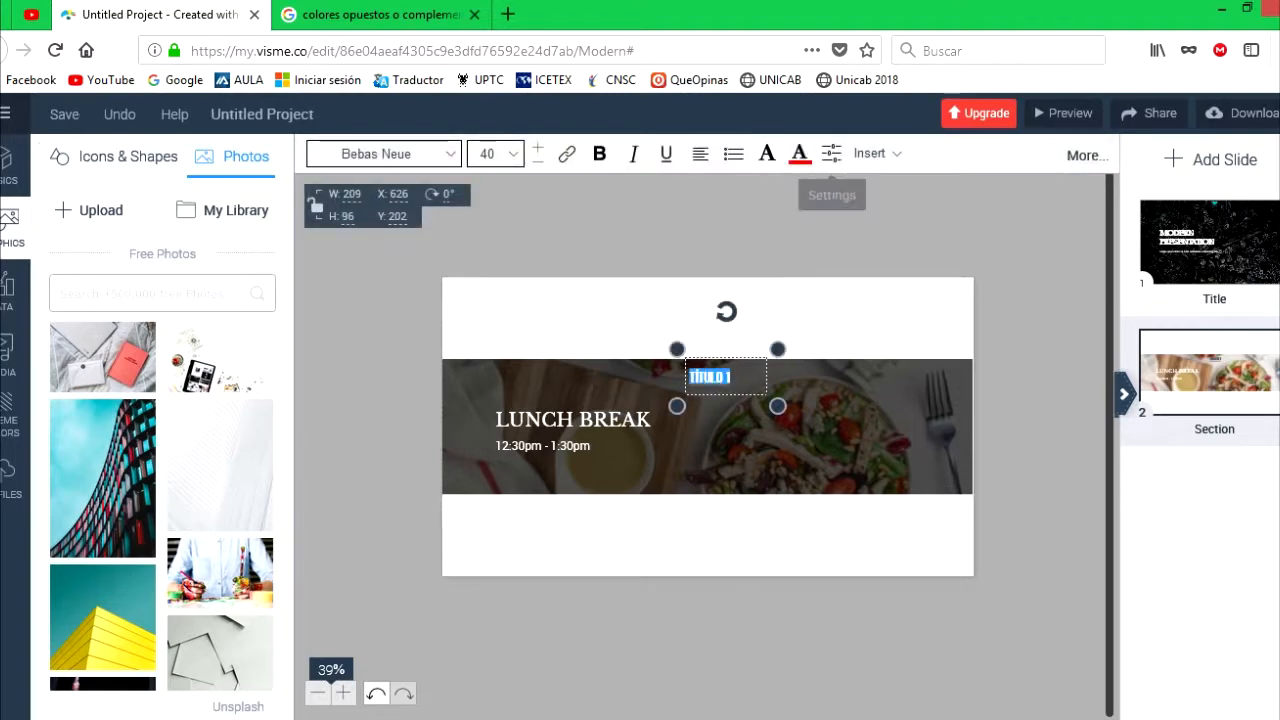
click(799, 153)
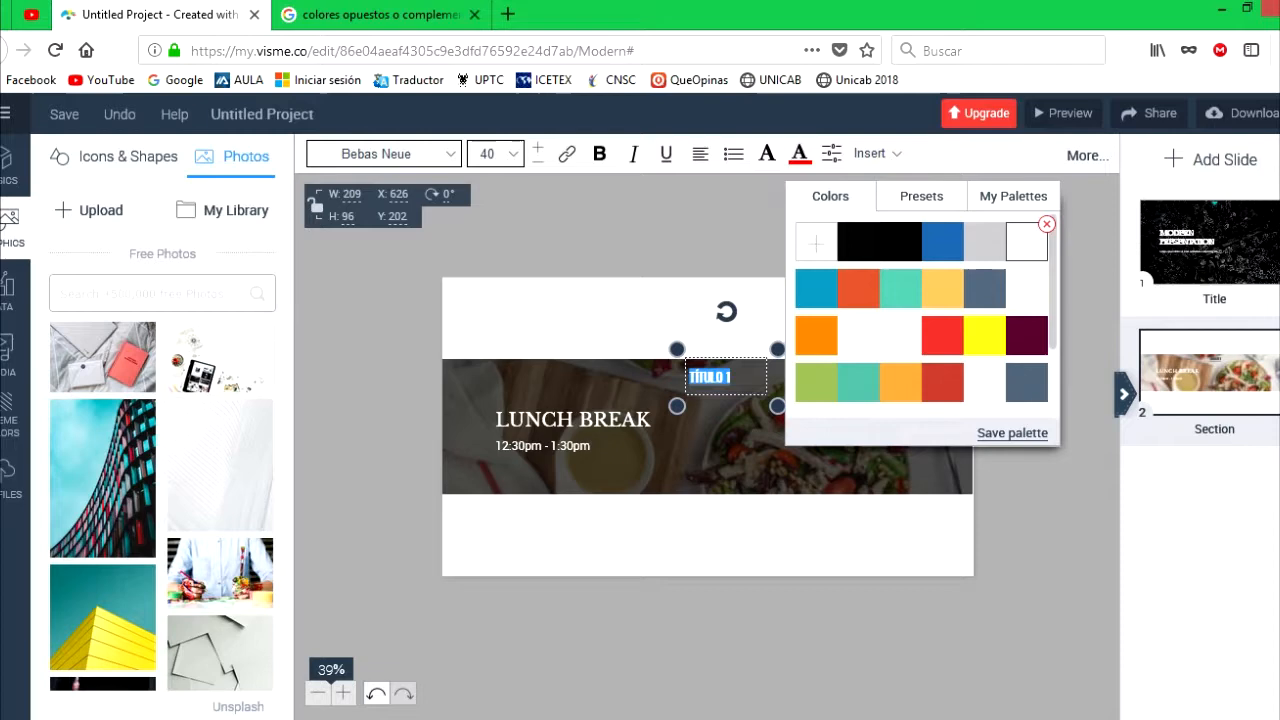
click(1020, 510)
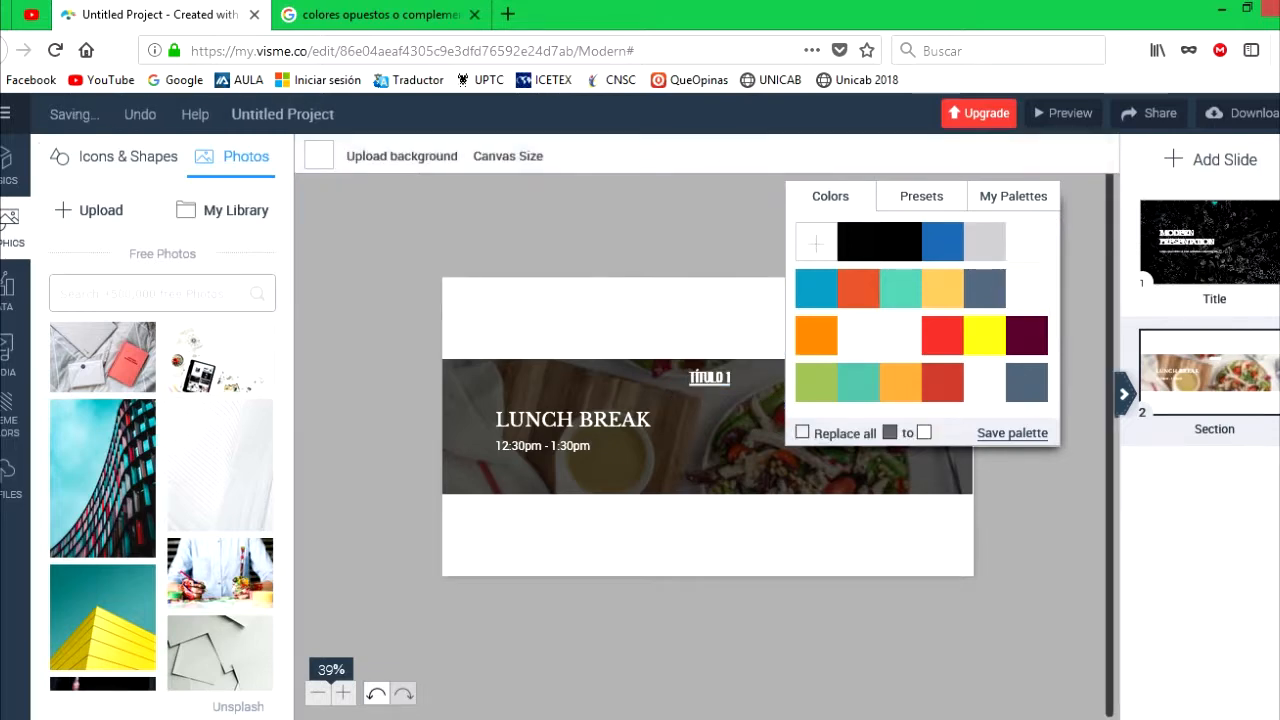
Set the Título 1 text's vertical padding to 18, horizontal padding to 17 and letter spacing to 1, and enable its border
click(710, 379)
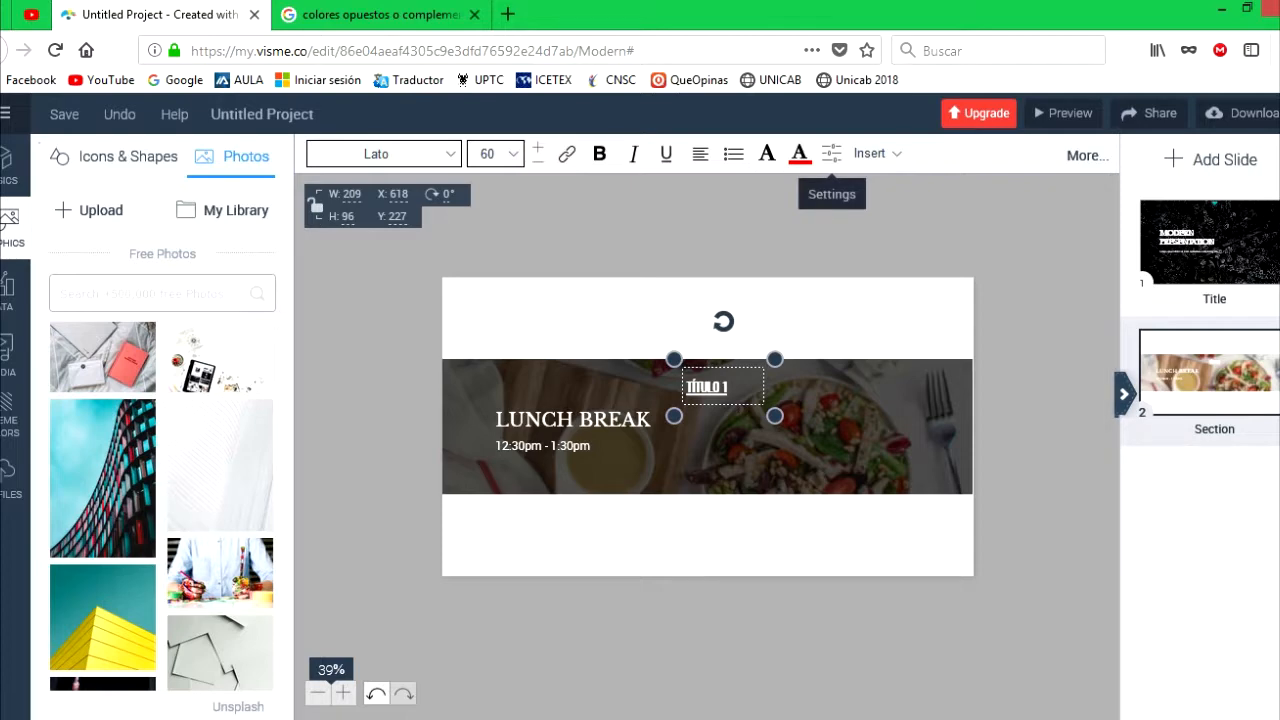
click(831, 153)
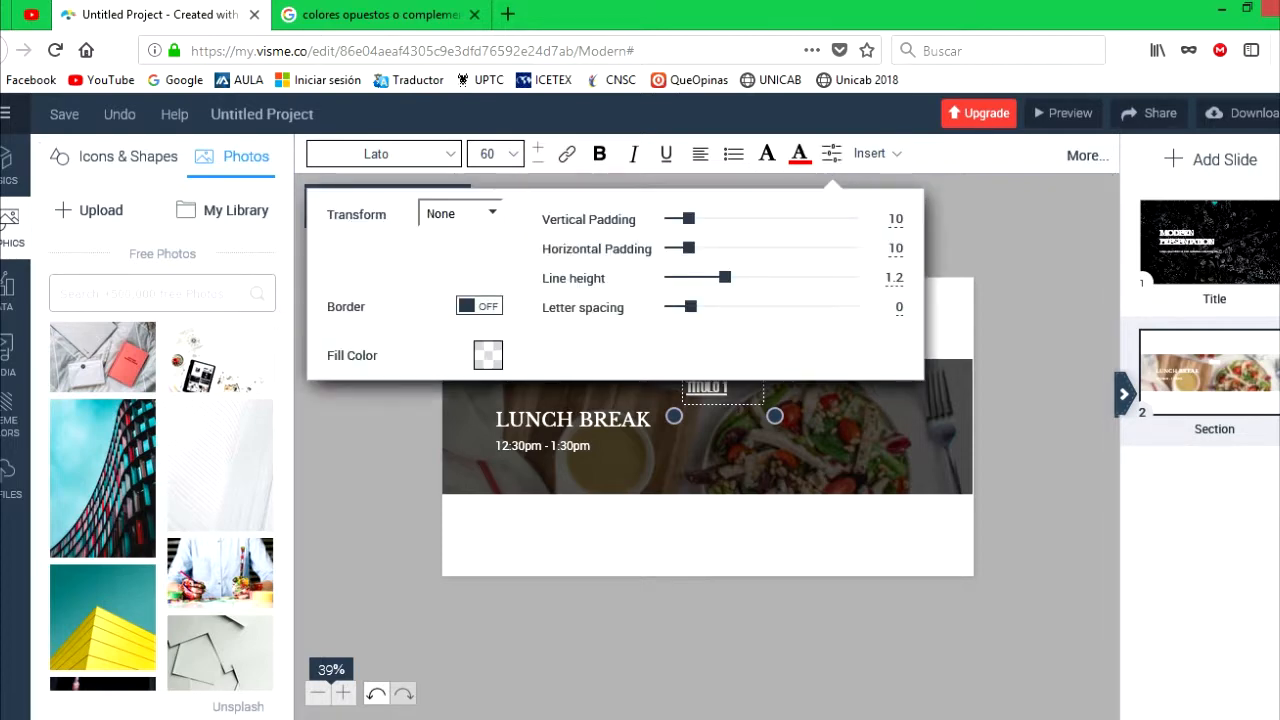
drag(688, 218, 701, 247)
mouse_move(690, 306)
mouse_down()
mouse_move(728, 306)
mouse_move(692, 306)
mouse_up()
click(479, 306)
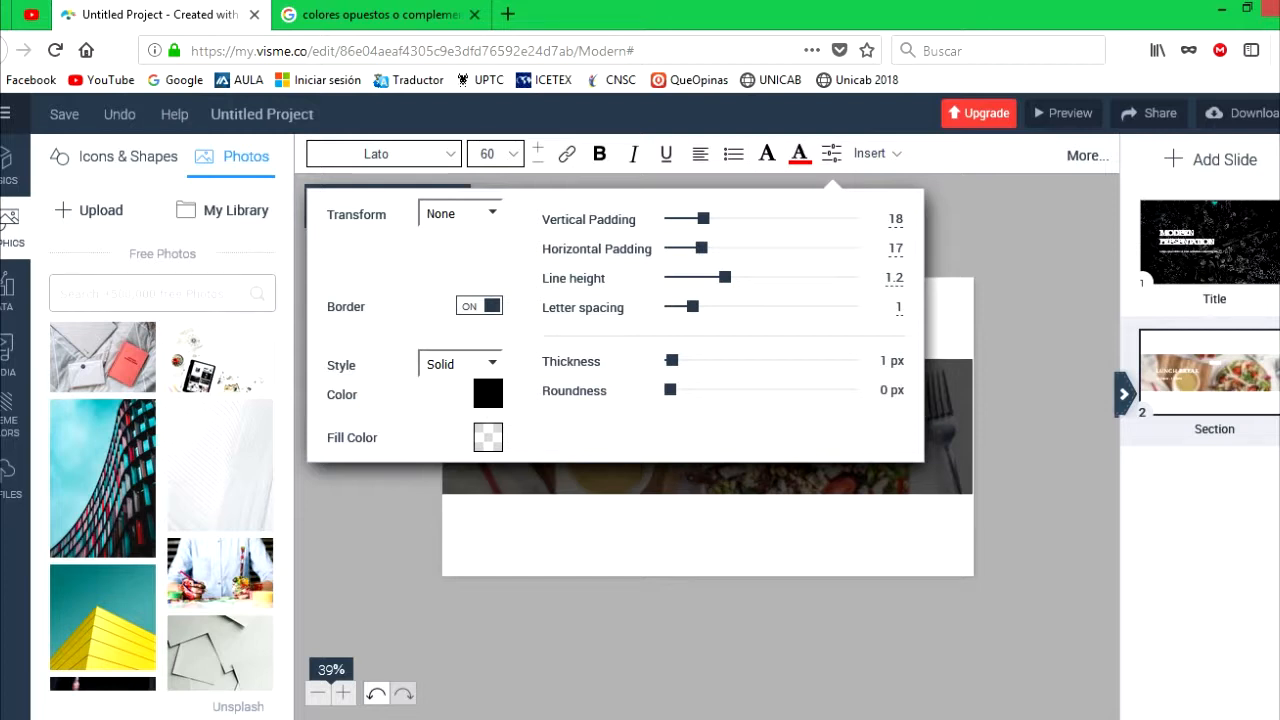
Give the Título 1 text box a solid border in blue #179abe
click(461, 365)
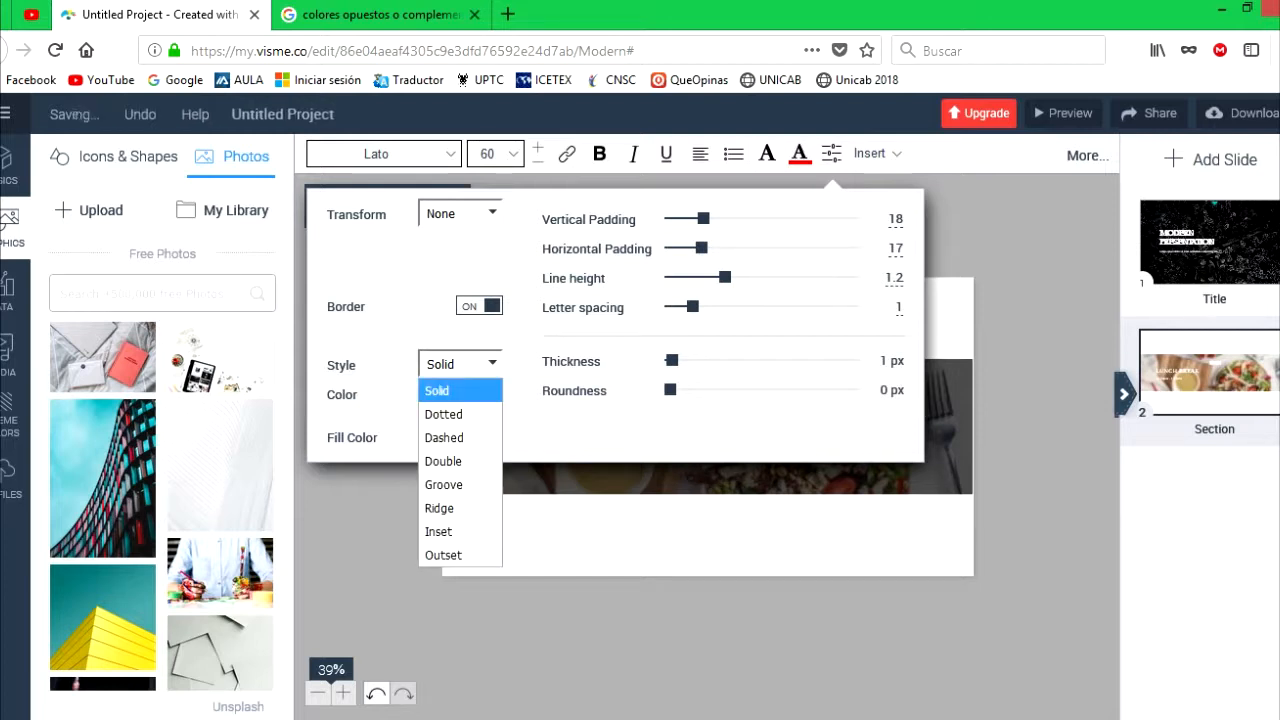
click(460, 390)
click(488, 394)
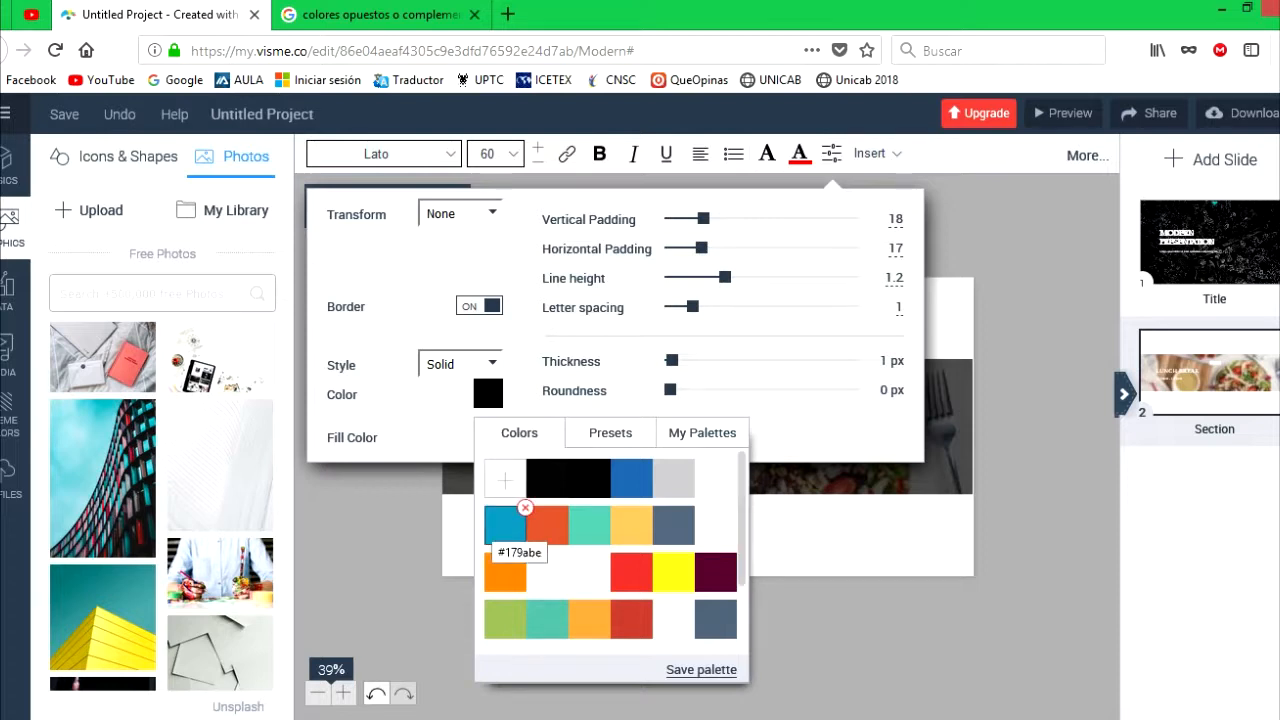
click(505, 525)
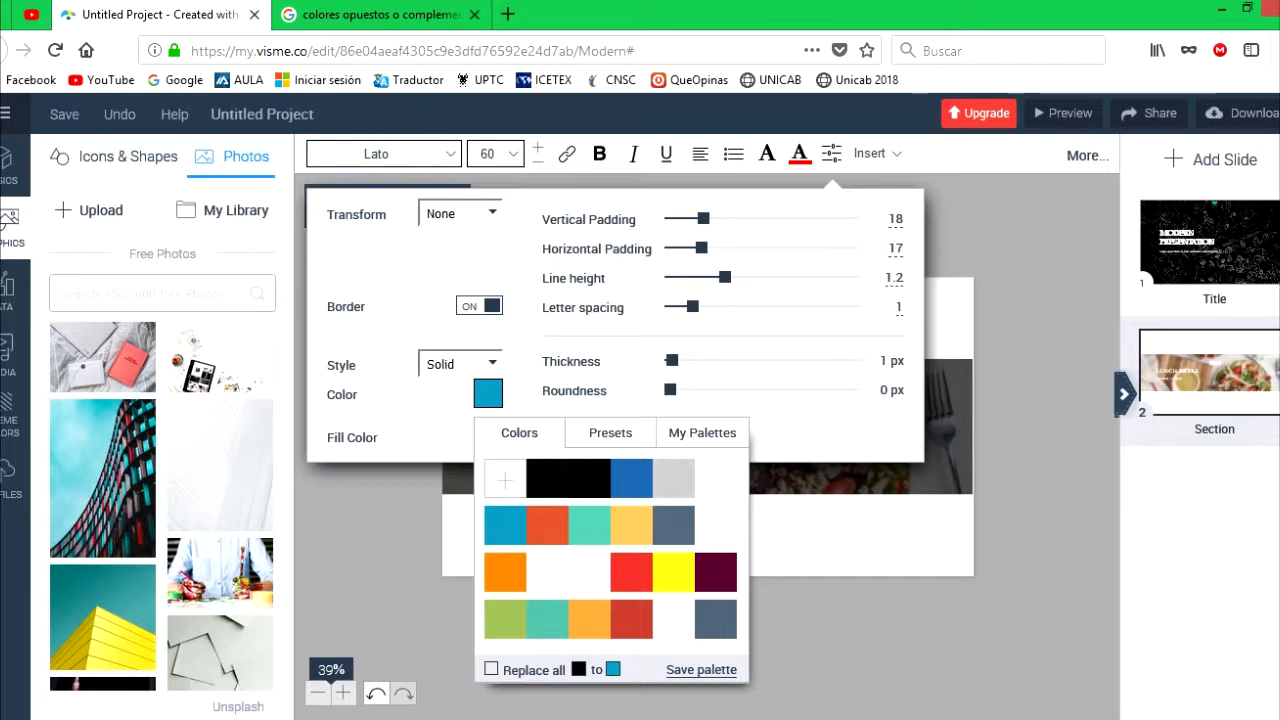
click(862, 479)
click(862, 620)
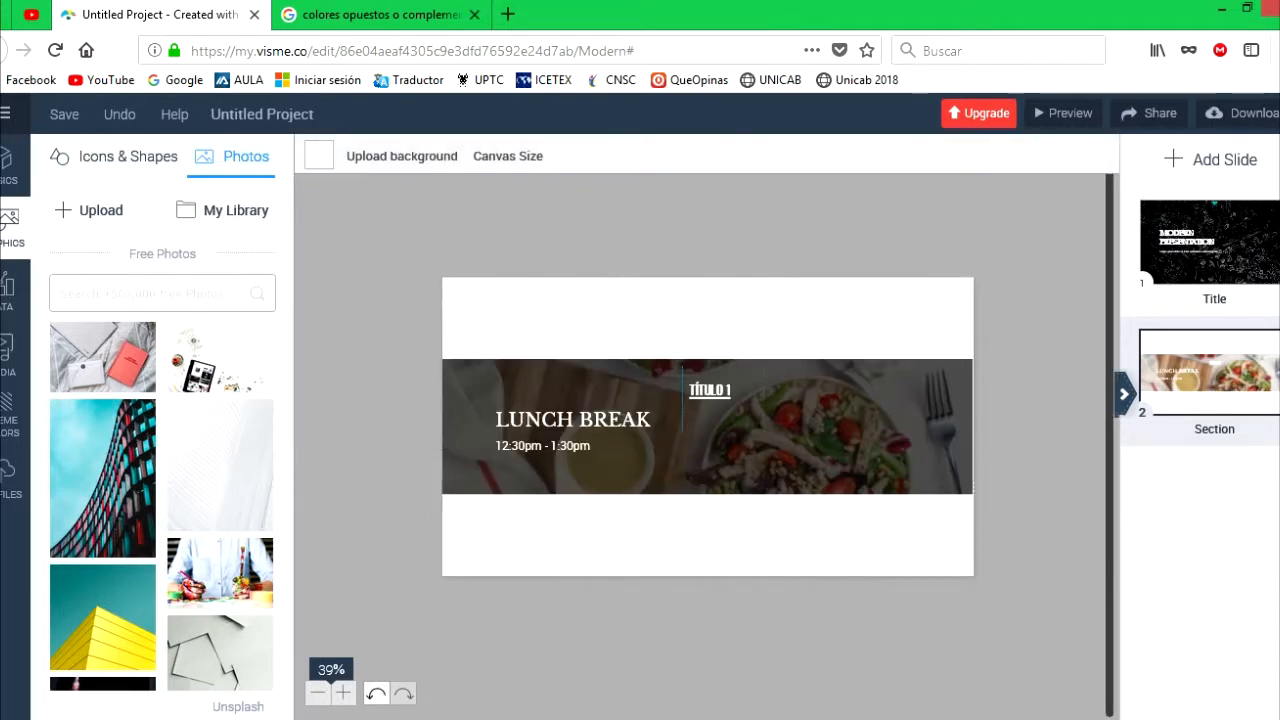
Send the Título 1 text to the back of the slide's layers and bring it to the front again
click(710, 390)
click(850, 460)
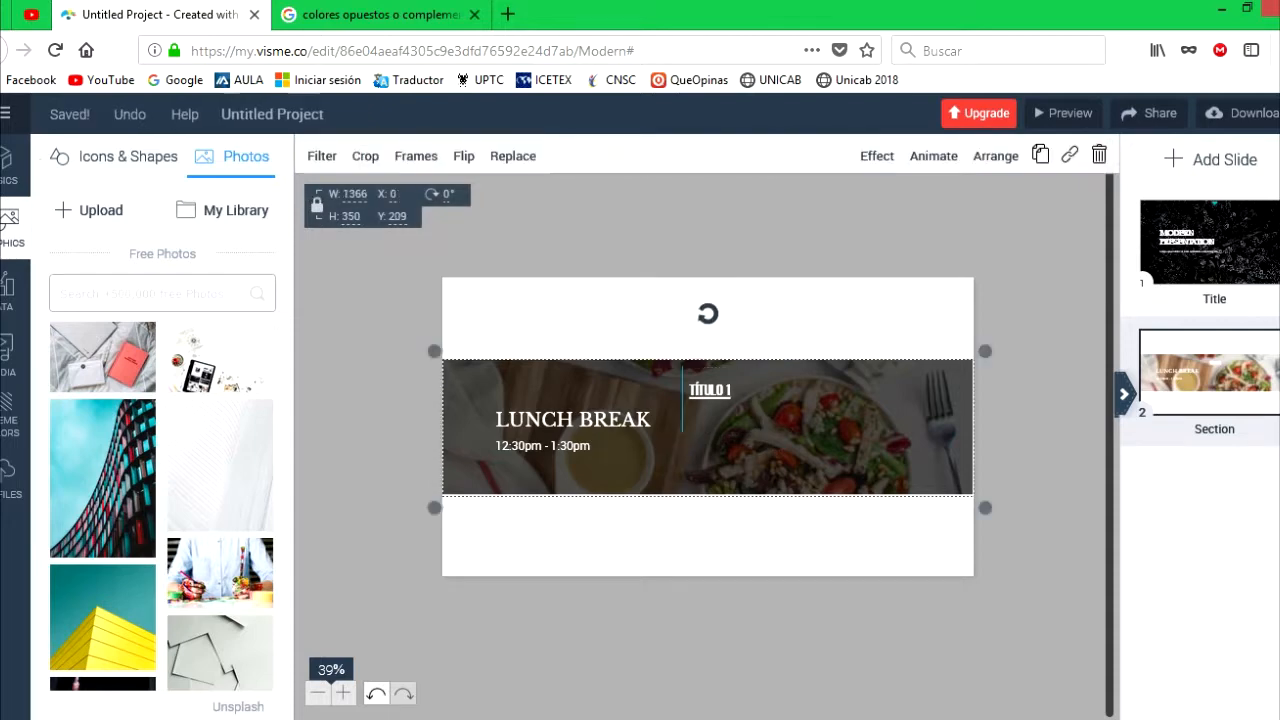
click(722, 390)
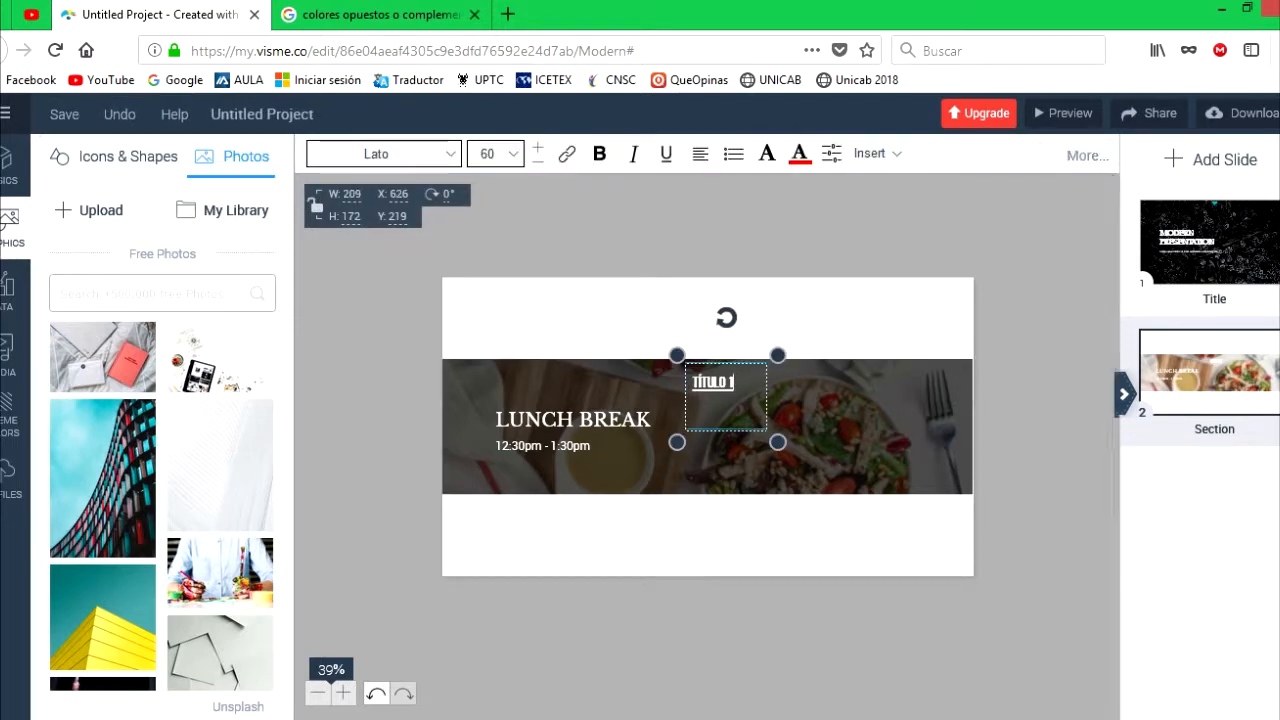
click(1087, 156)
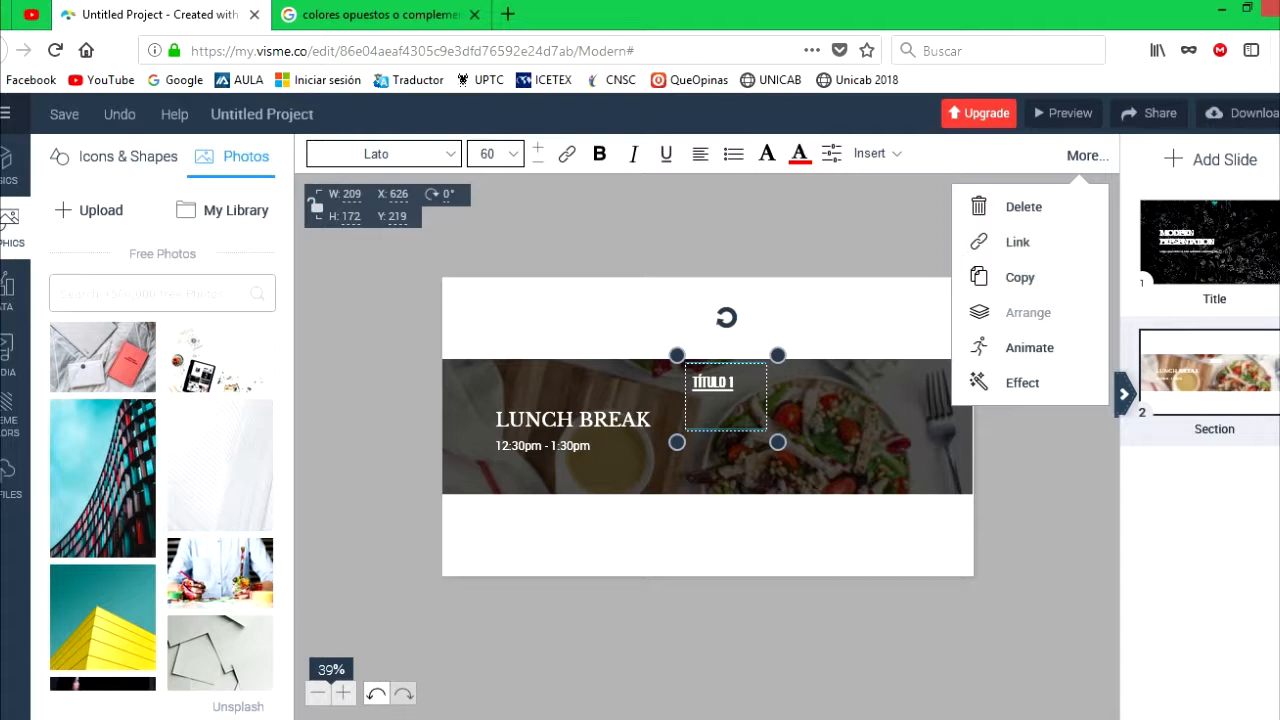
click(1028, 313)
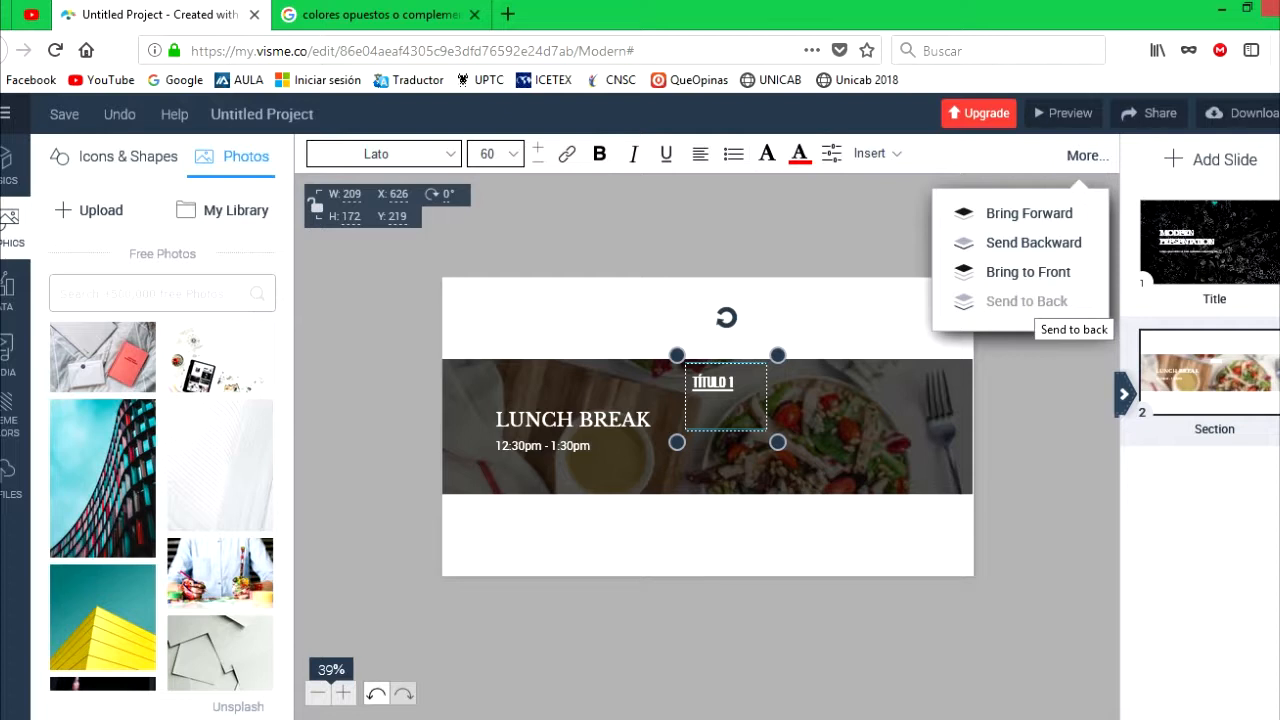
click(1027, 301)
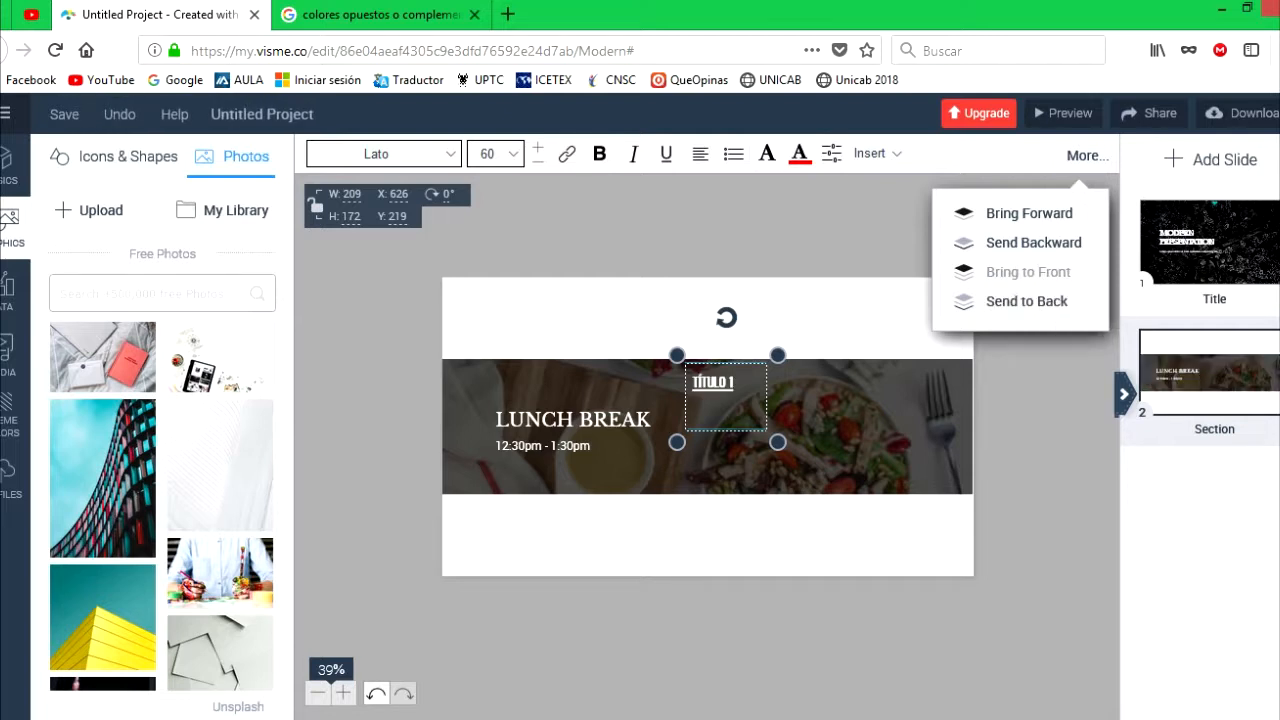
Set the Título 1 text's opacity to 100% and turn on a black drop shadow
click(1087, 156)
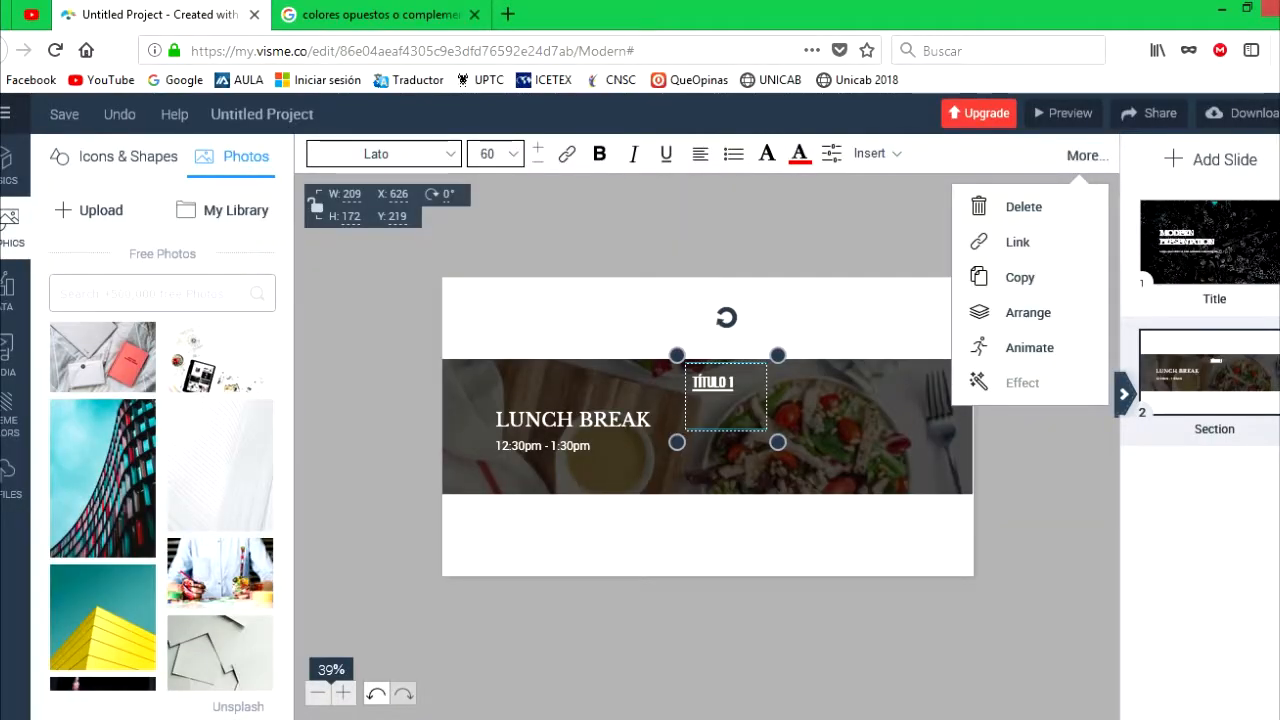
click(1022, 382)
mouse_move(1023, 214)
mouse_down()
mouse_move(903, 214)
mouse_move(1028, 214)
mouse_up()
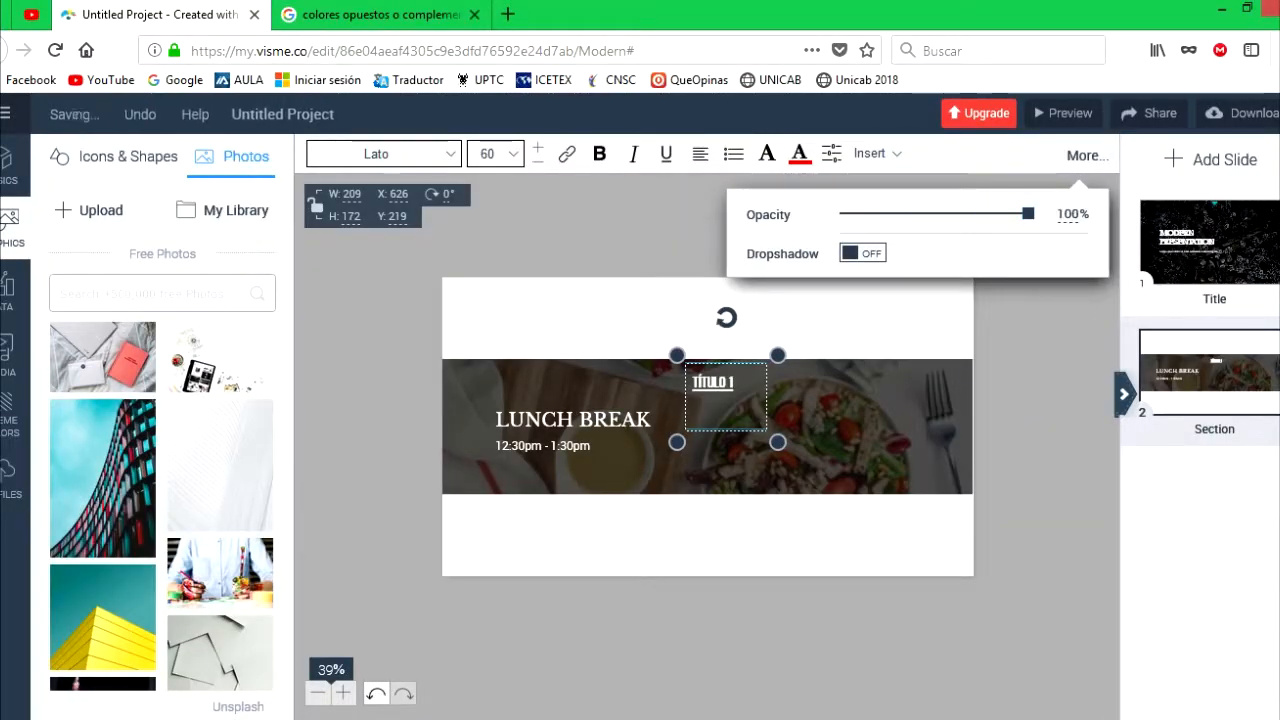
click(862, 253)
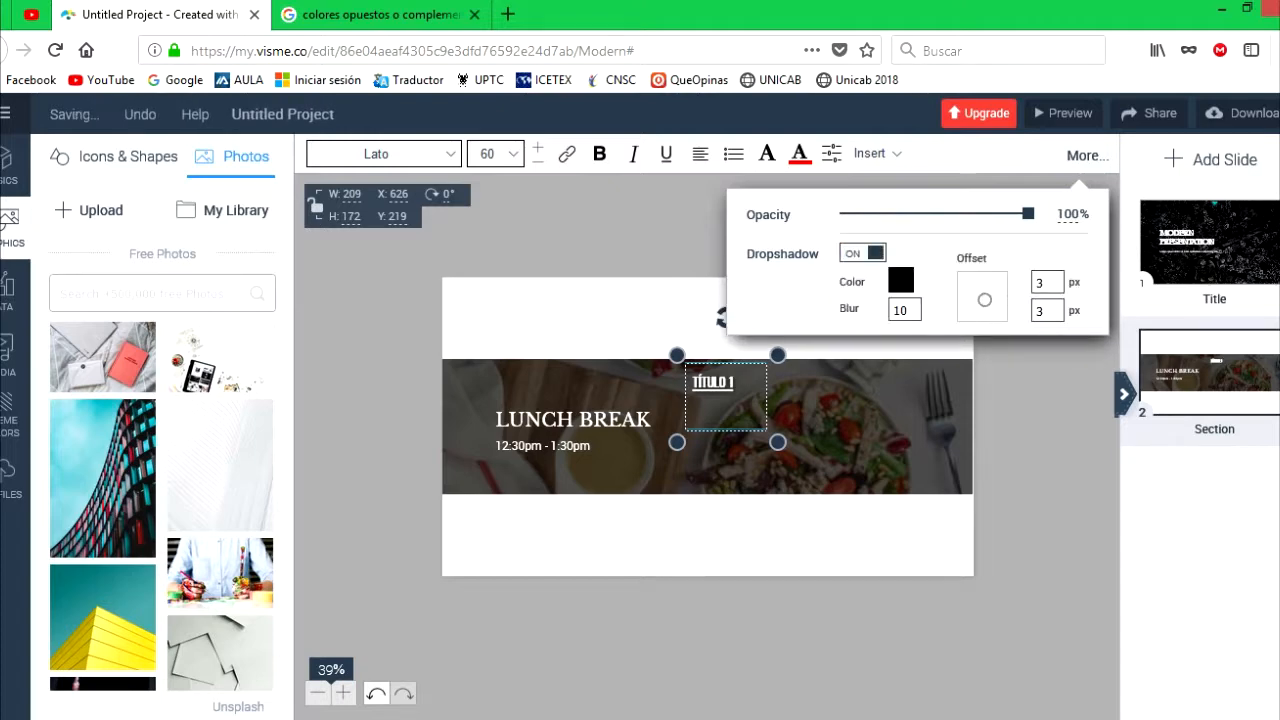
click(900, 281)
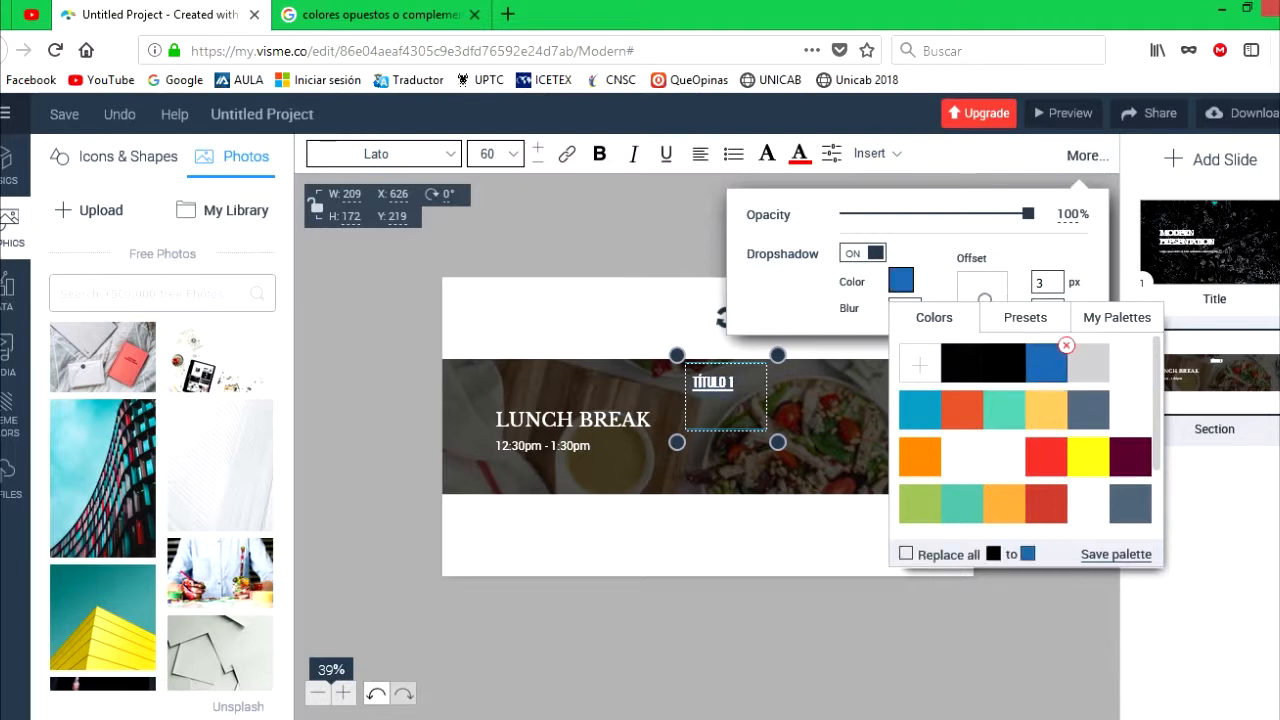
click(1002, 362)
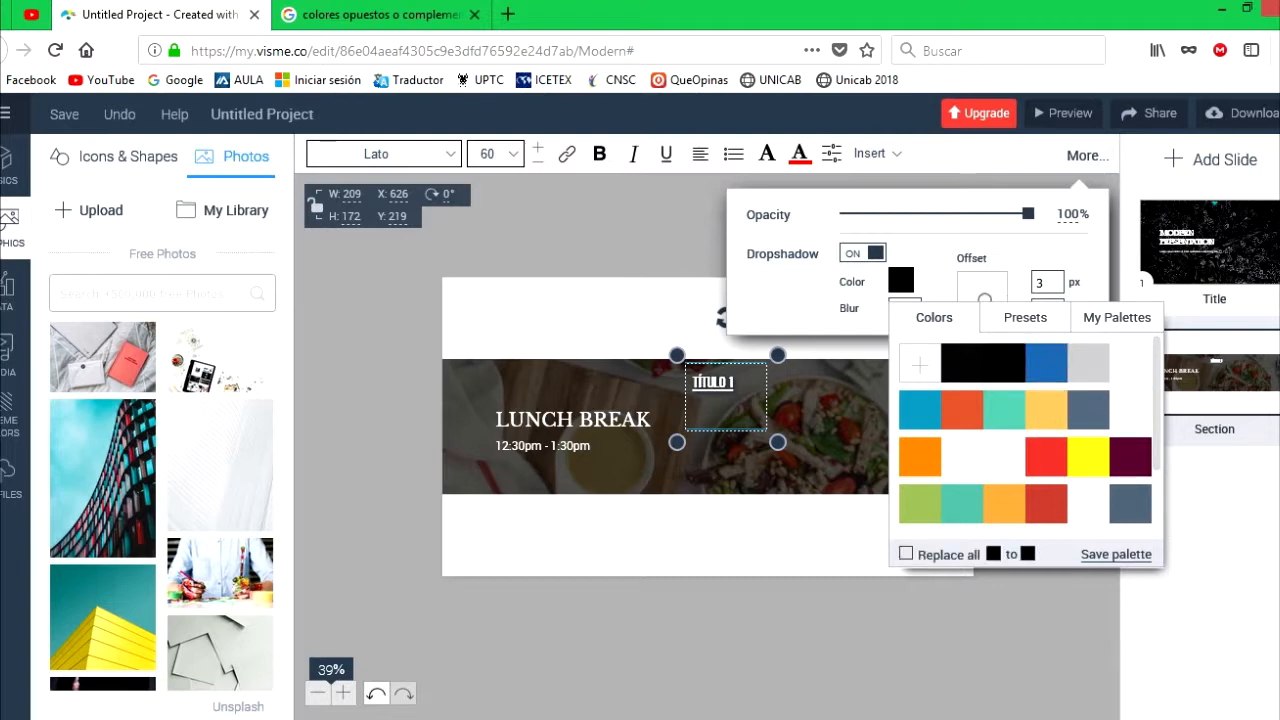
Shift the Título 1 text's drop shadow to a horizontal offset of -3 px and close its effect settings
mouse_move(985, 298)
mouse_down()
mouse_move(967, 283)
mouse_move(965, 298)
mouse_move(996, 294)
mouse_move(967, 300)
mouse_move(1000, 288)
mouse_move(980, 291)
mouse_up()
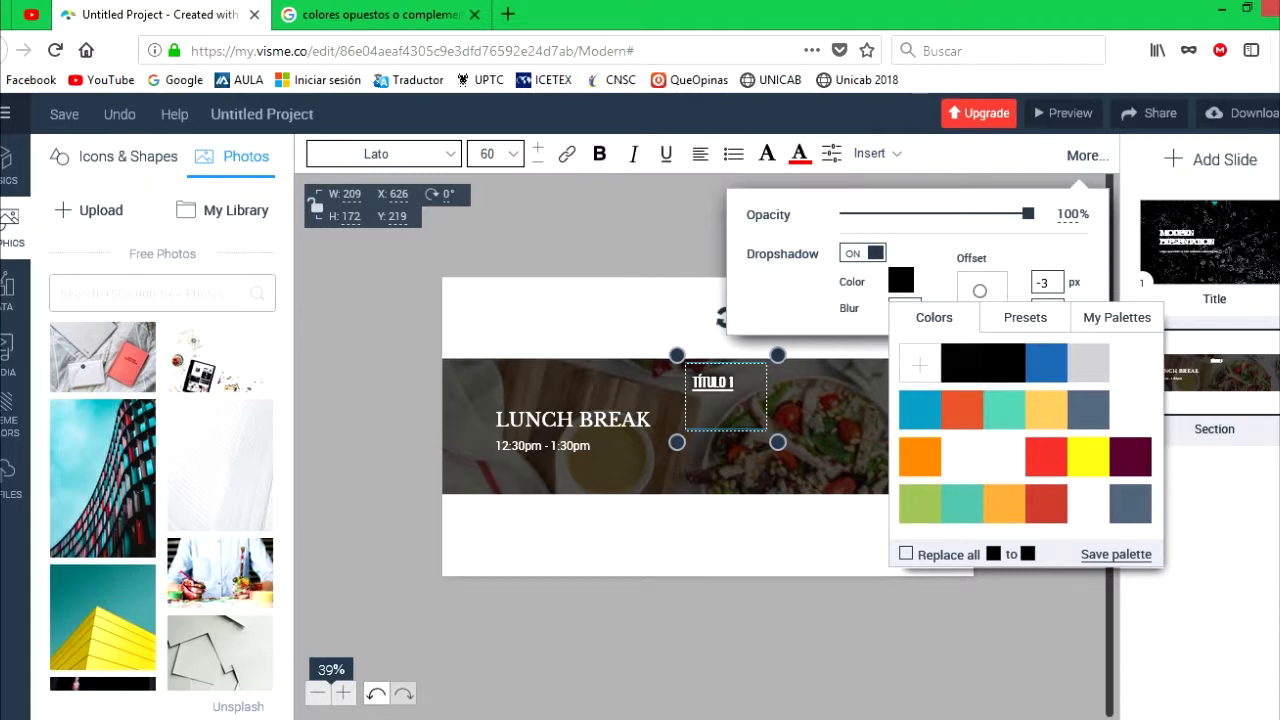
click(822, 428)
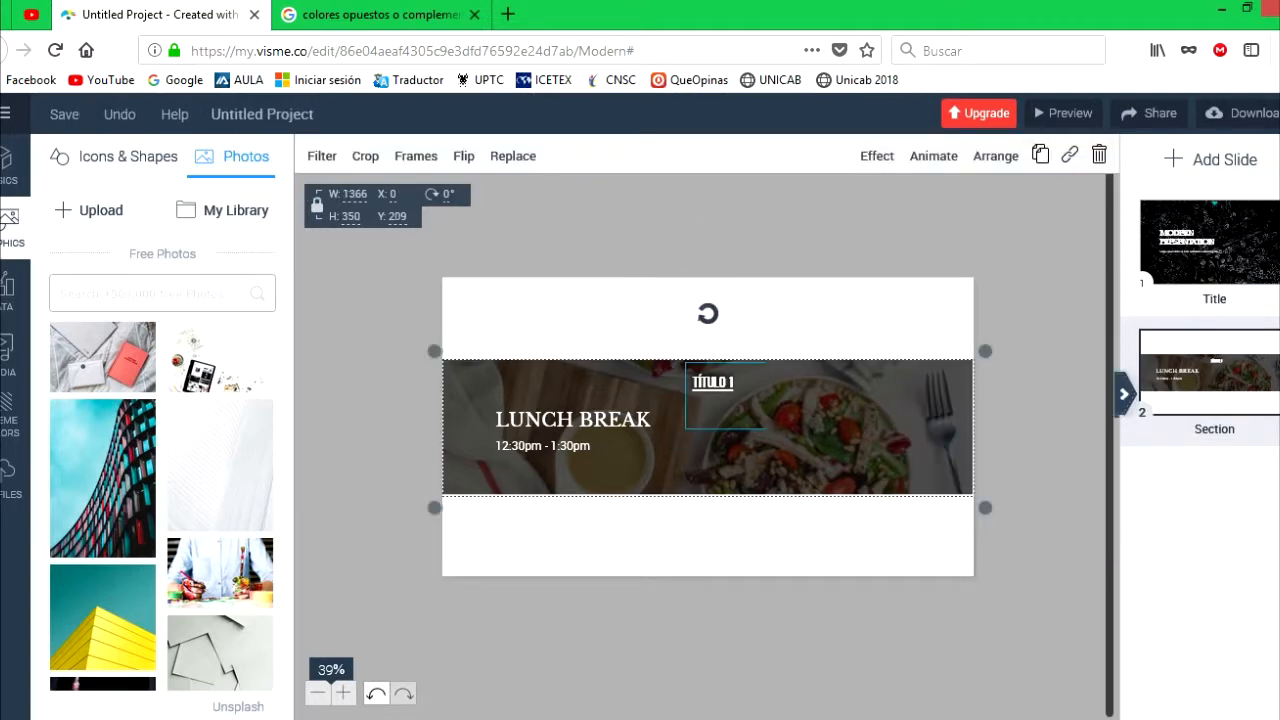
click(724, 396)
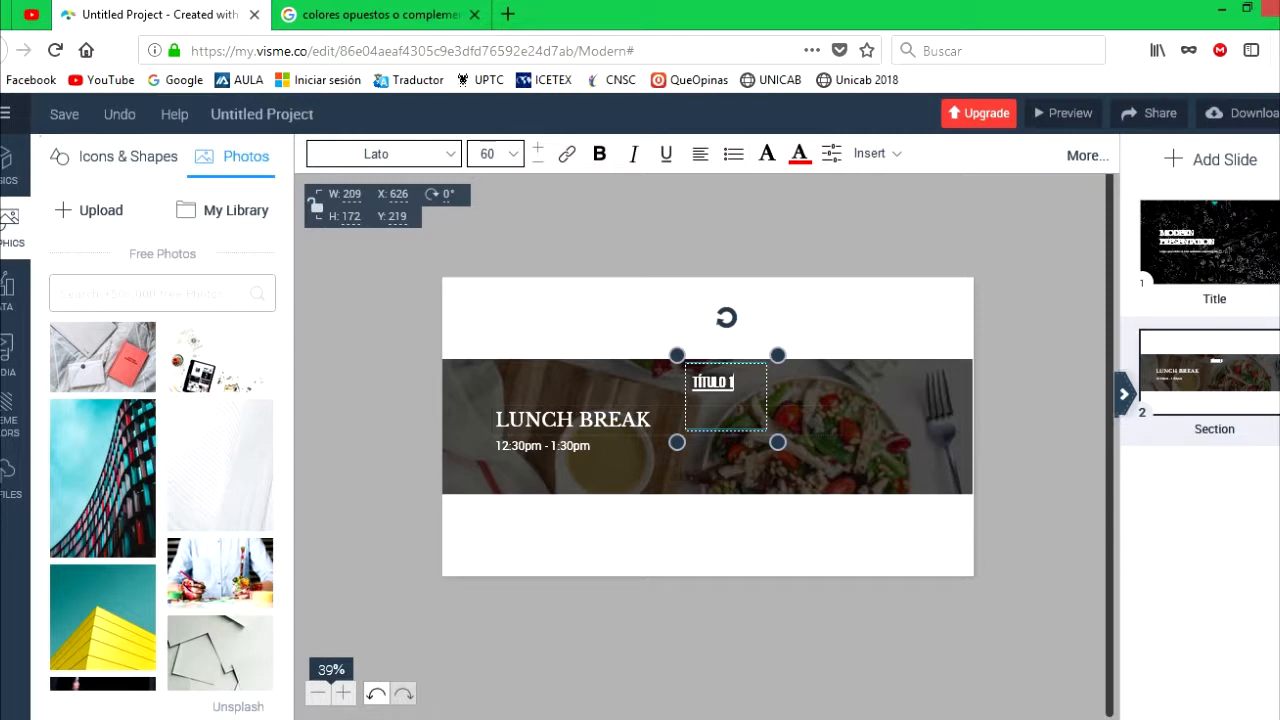
click(640, 420)
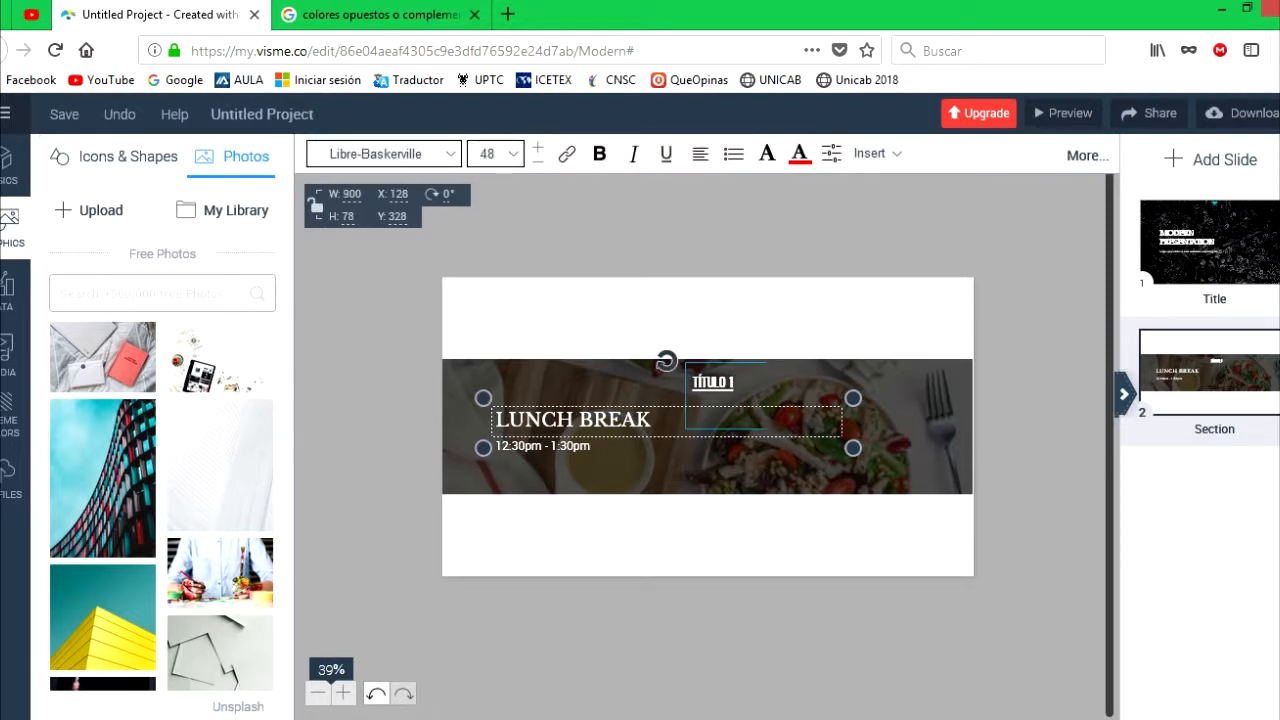
click(708, 625)
click(716, 386)
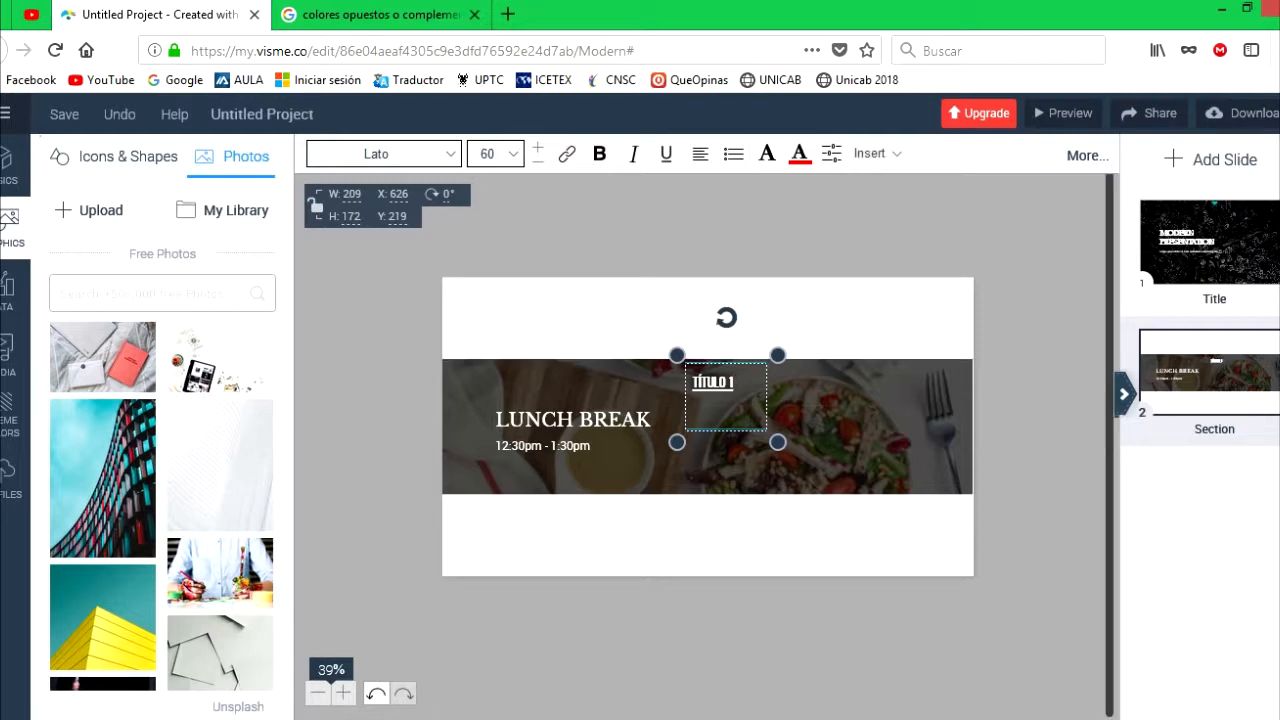
Turn on a drop shadow for the LUNCH BREAK text and offset it 11 px horizontally and 6 px vertically
click(573, 420)
click(1087, 156)
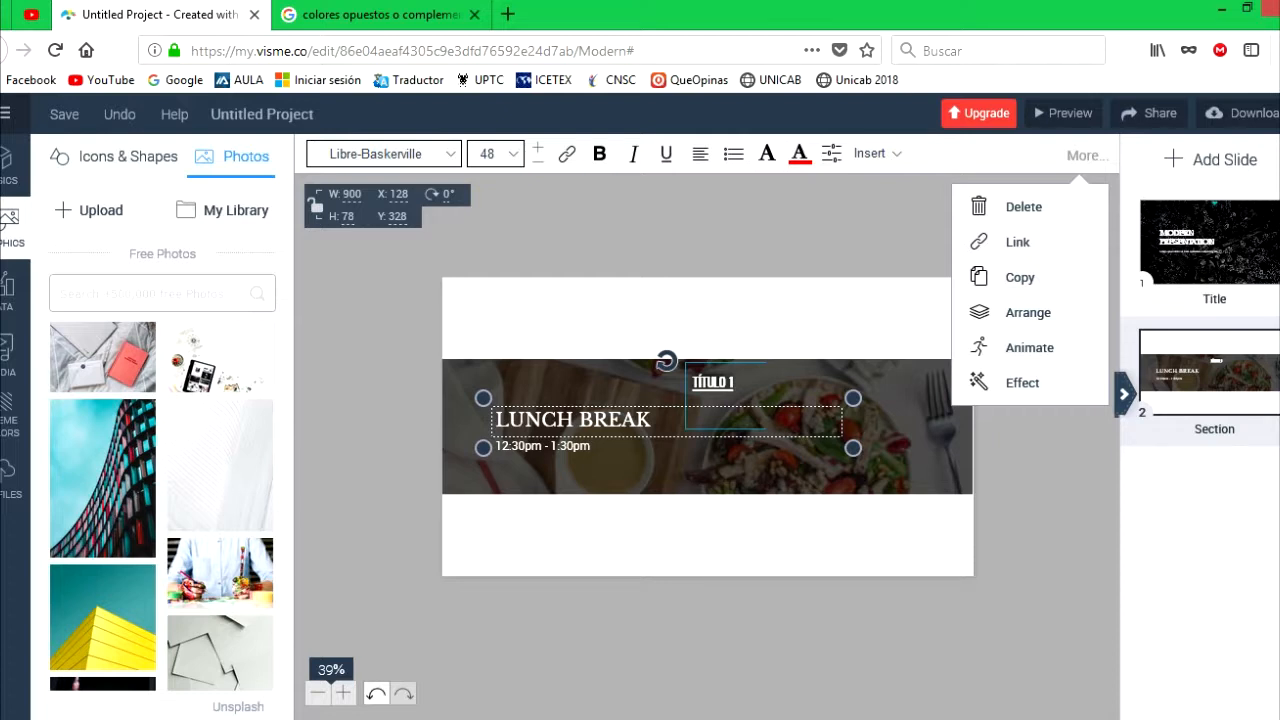
click(1015, 383)
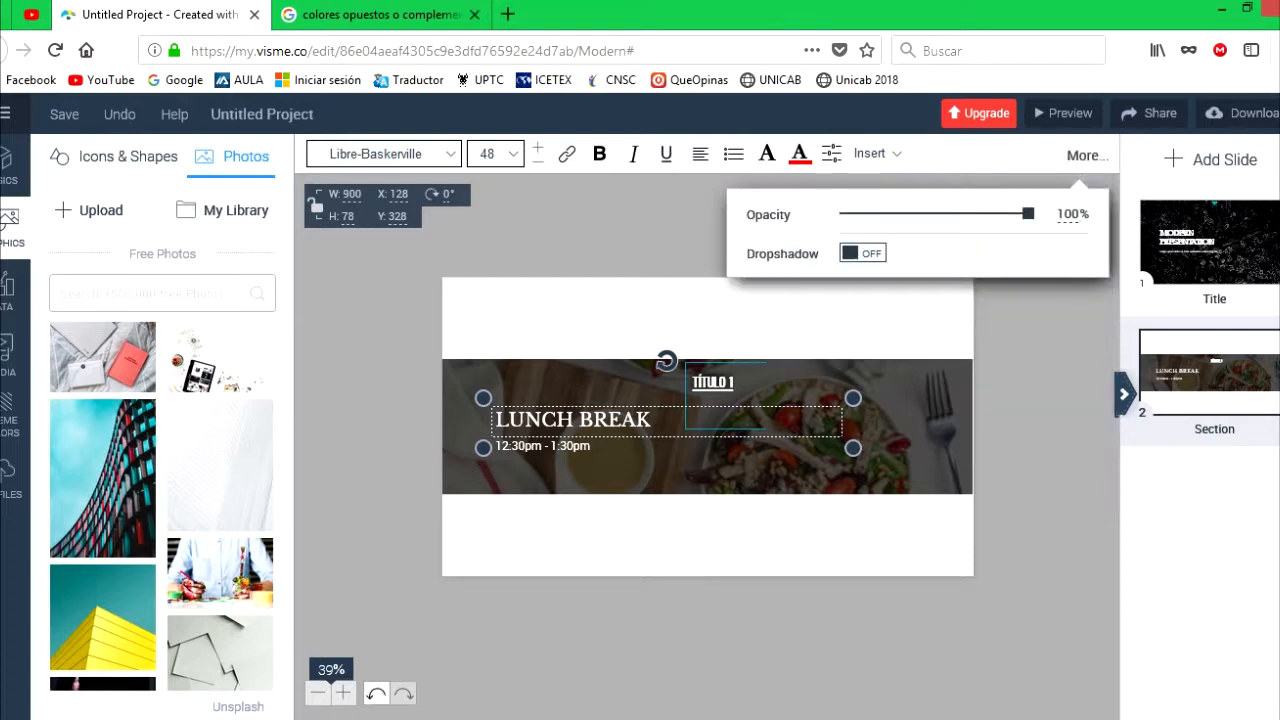
click(862, 253)
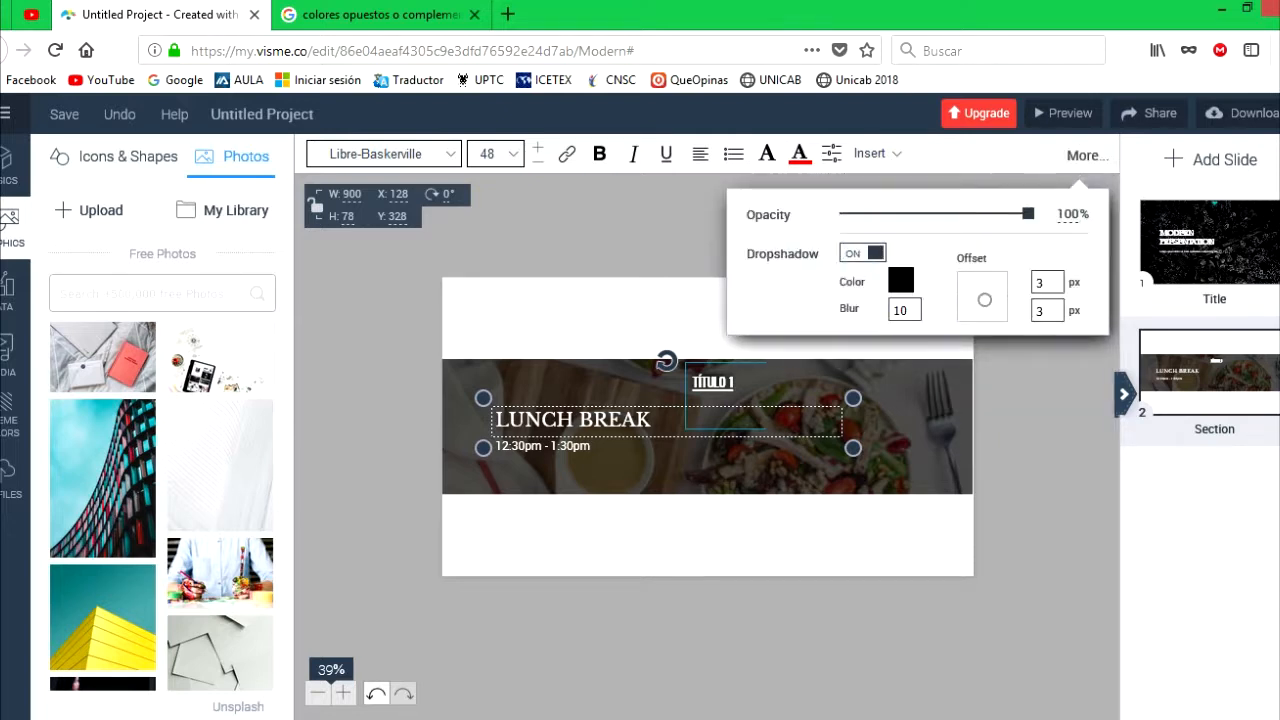
drag(985, 300, 993, 302)
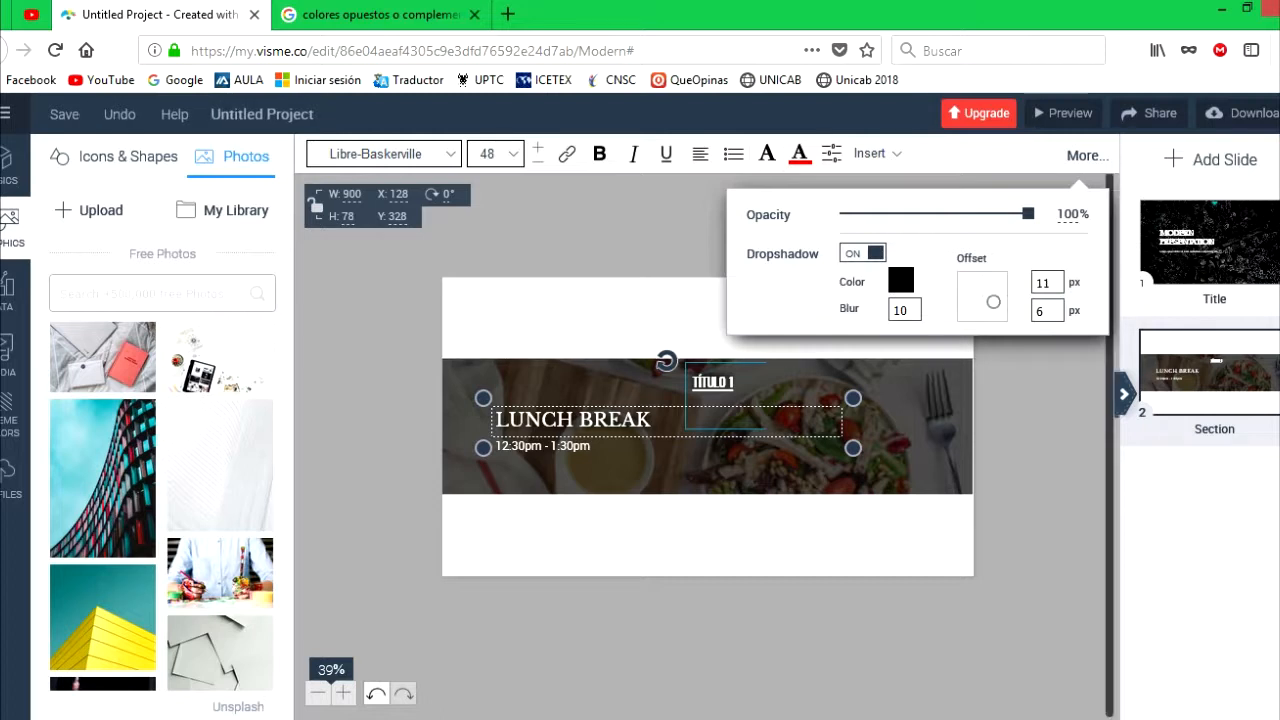
click(900, 440)
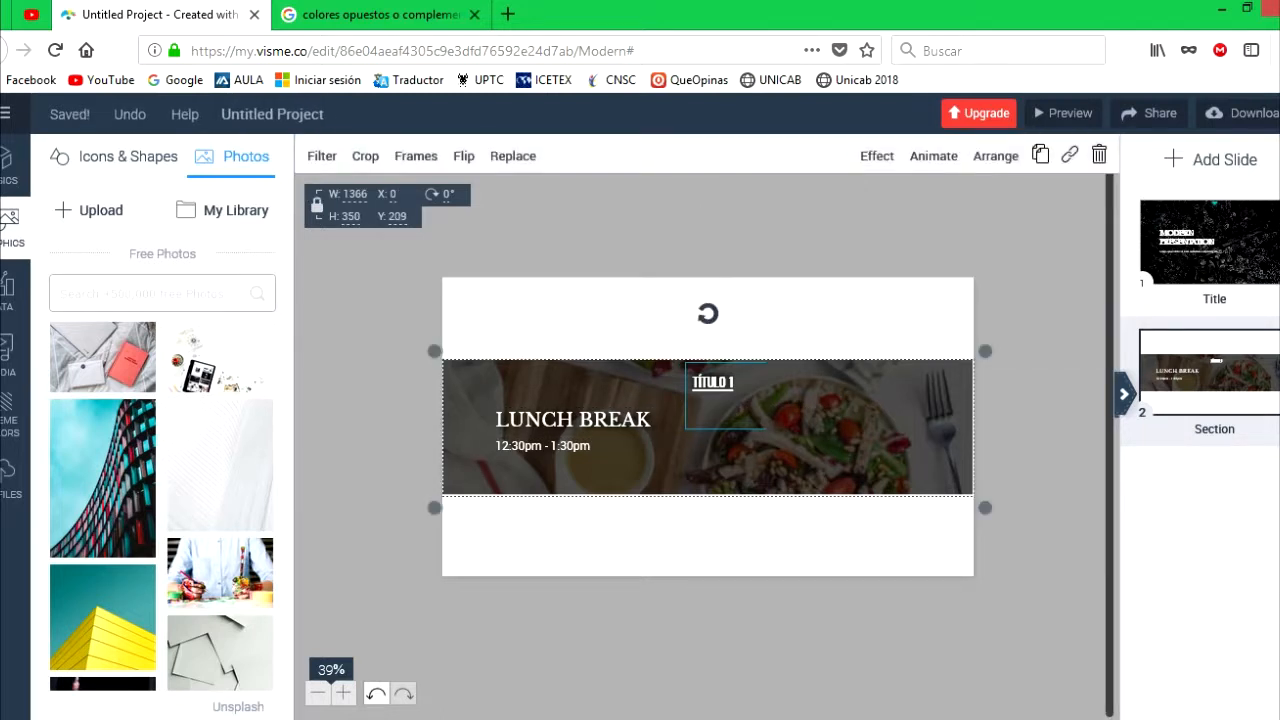
click(1040, 440)
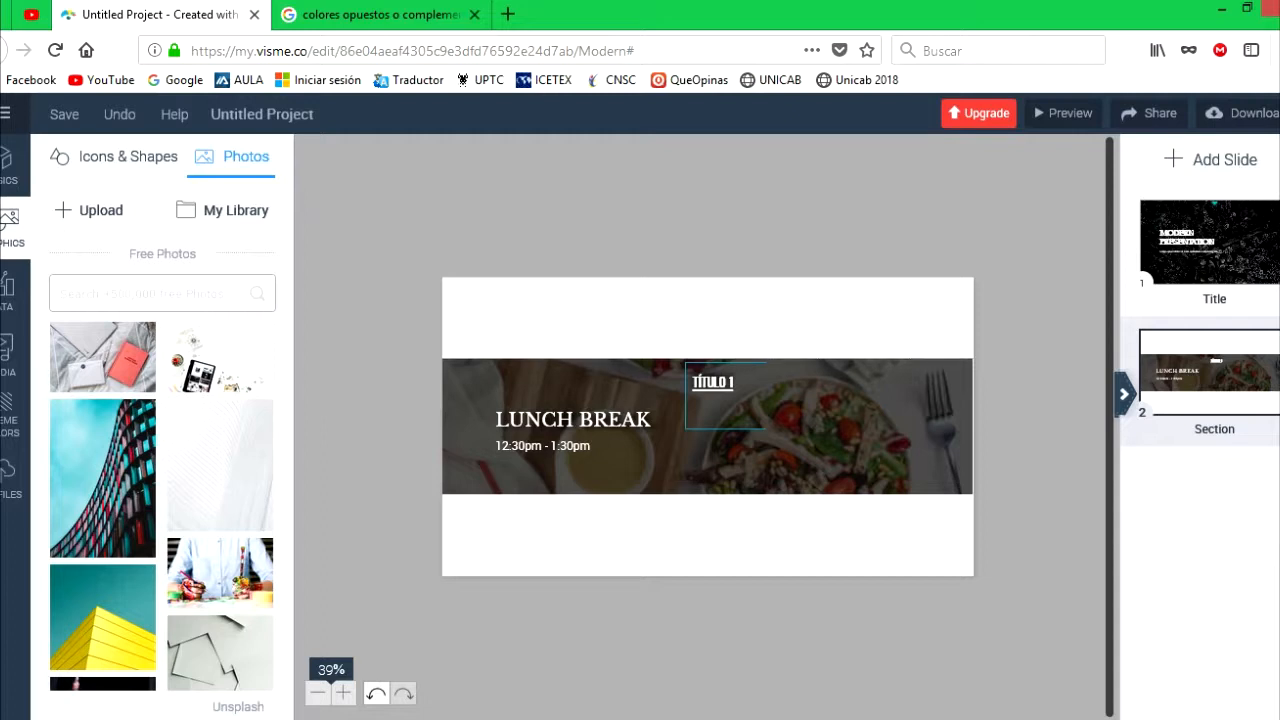
Apply the Fly from Left animation to the food photo and preview the slide
click(850, 435)
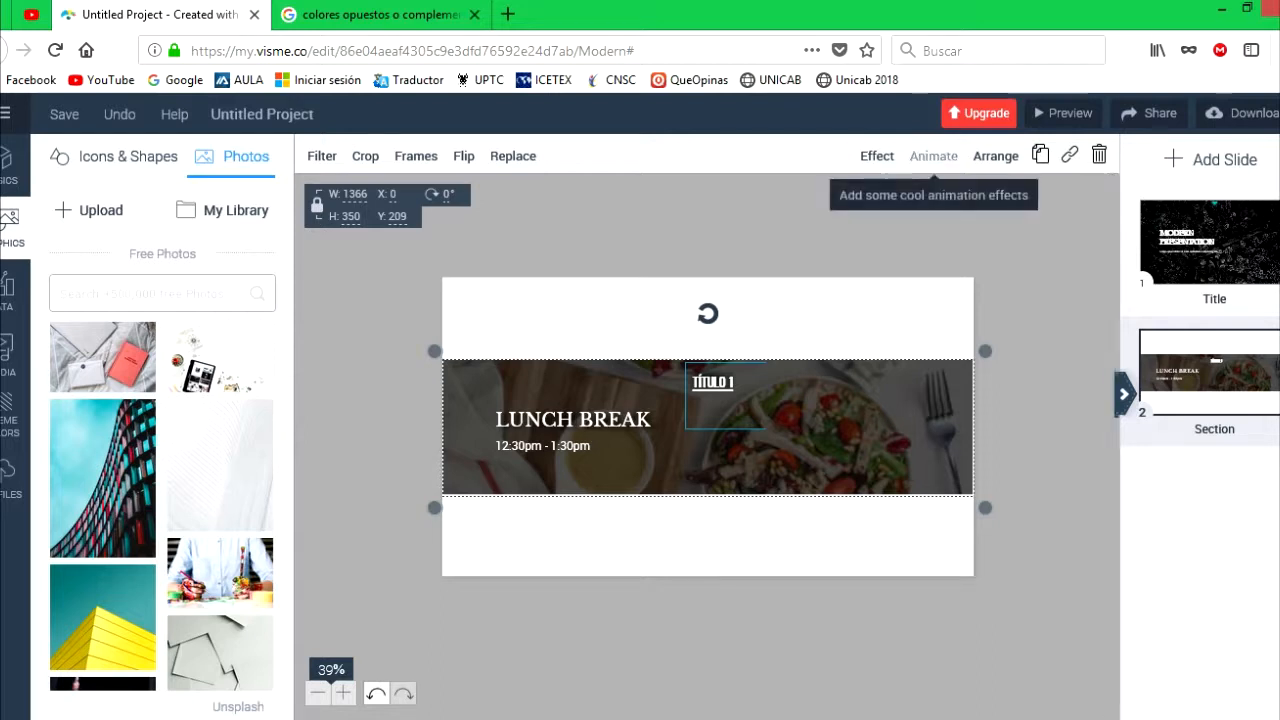
click(933, 156)
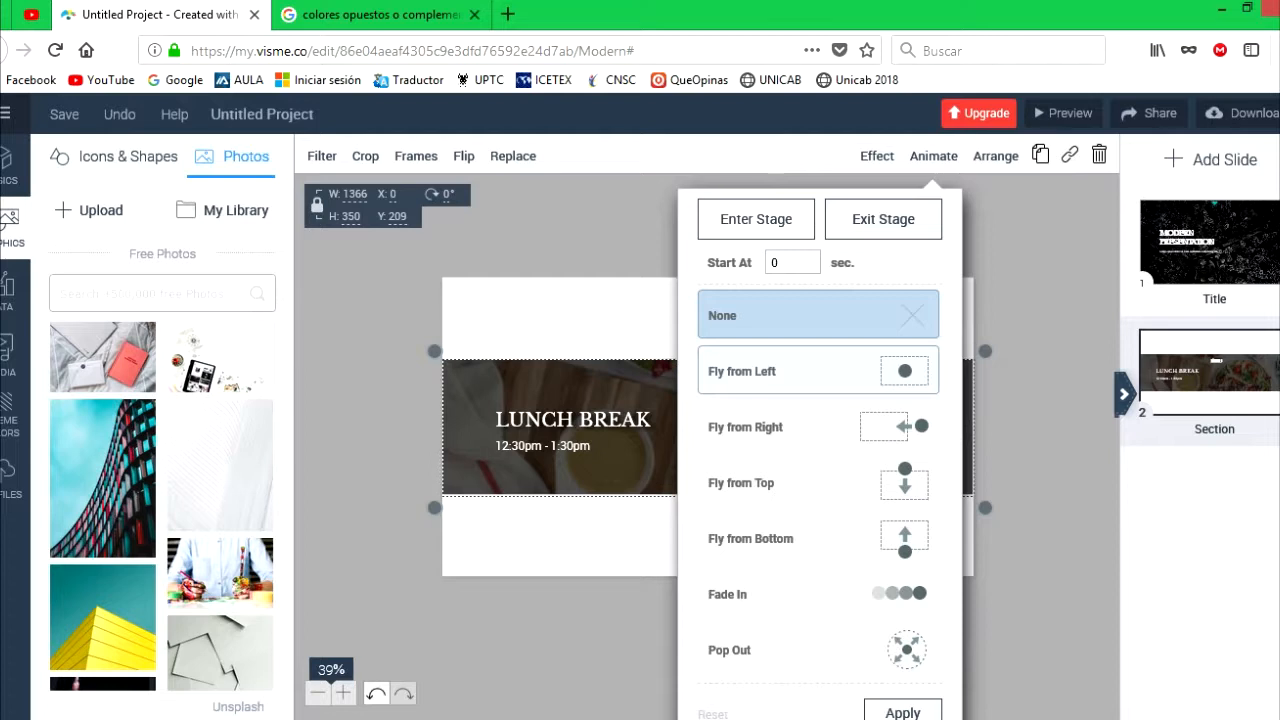
click(818, 371)
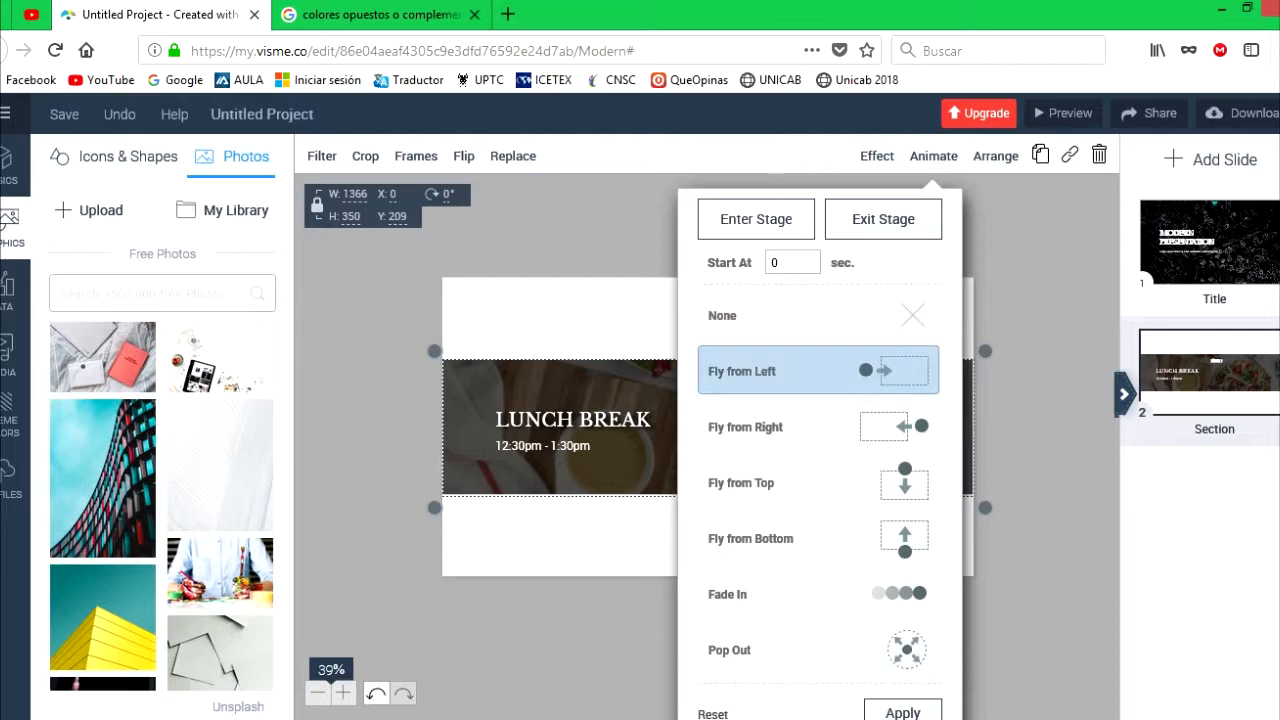
click(902, 712)
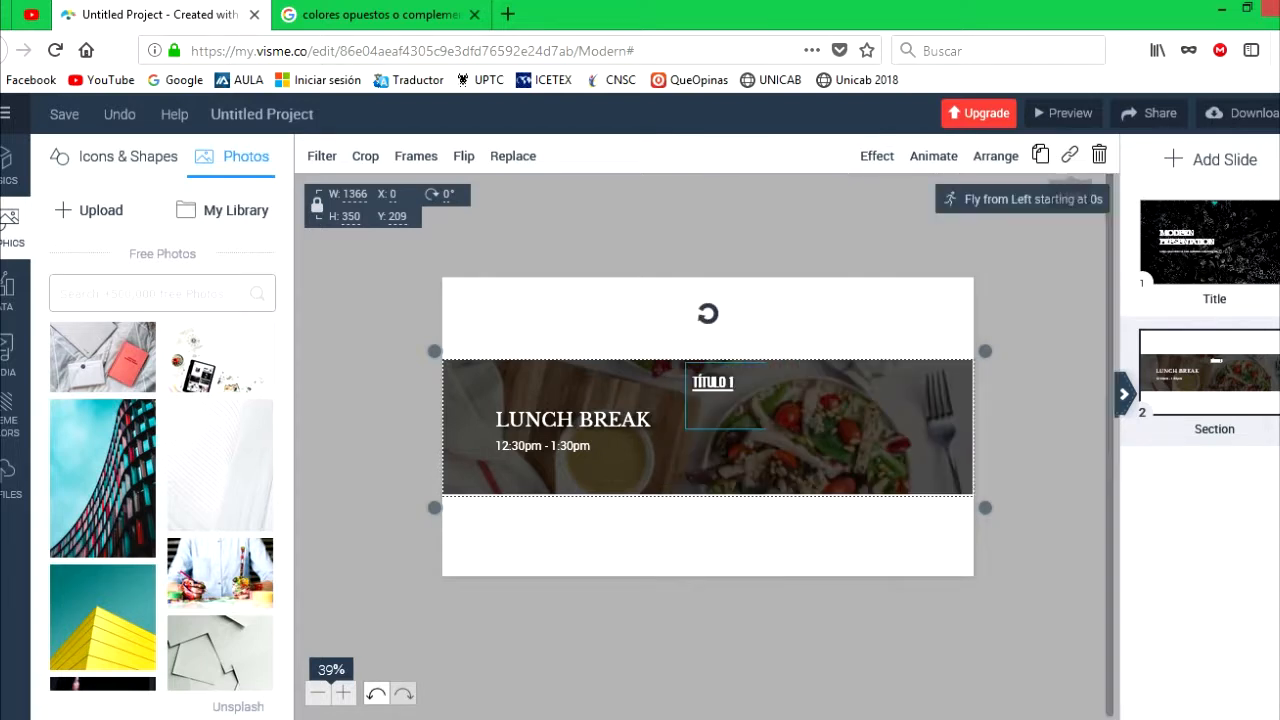
click(1063, 113)
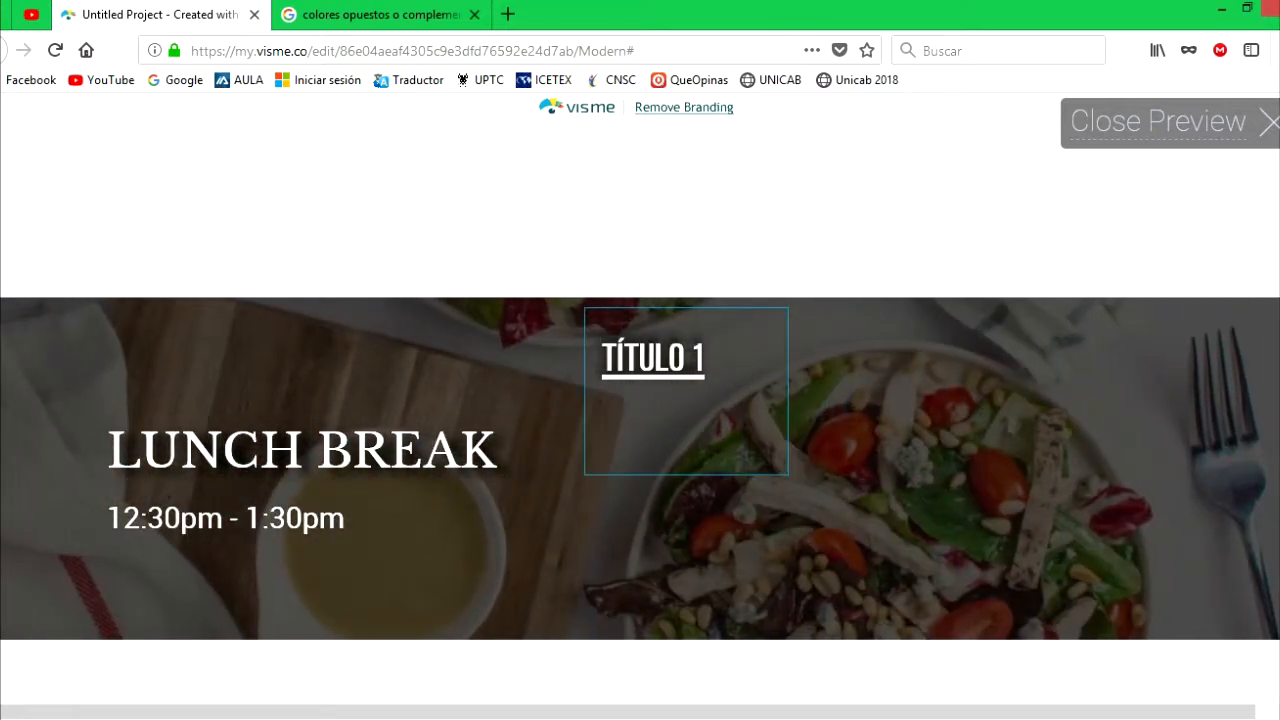
click(1266, 122)
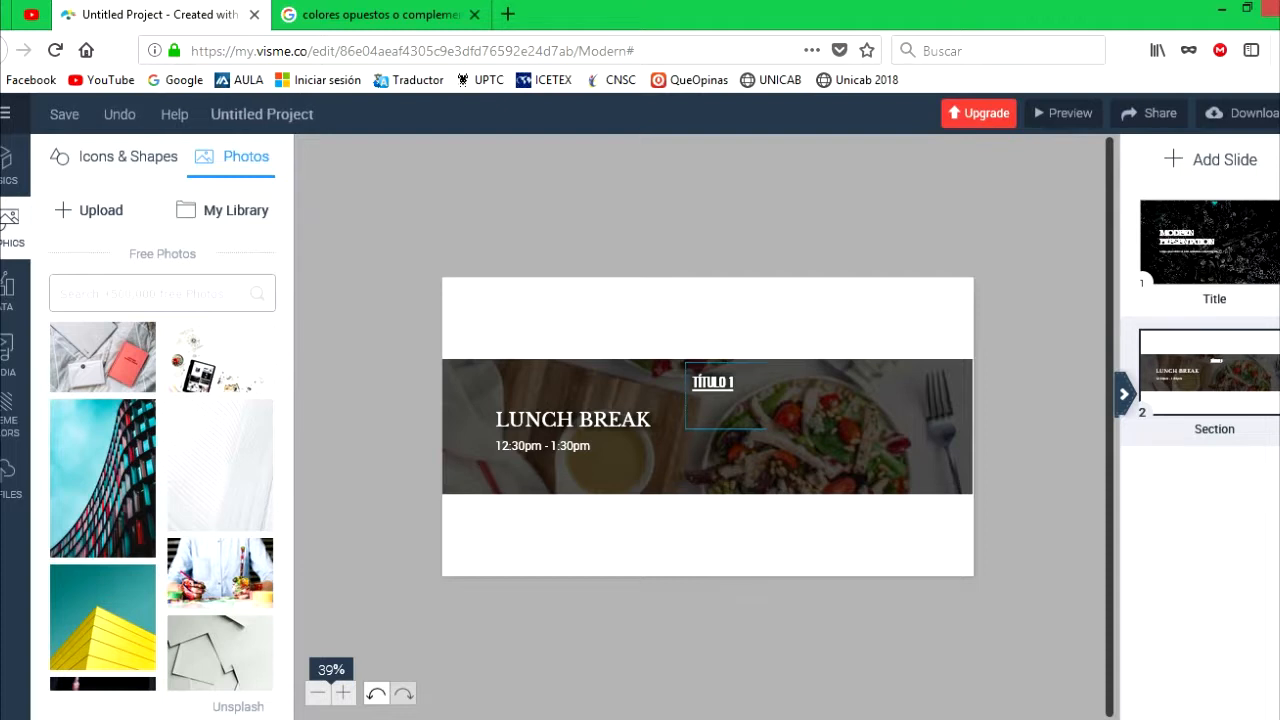
Apply the Pop Out animation to the Título 1 text and preview the slide
click(720, 389)
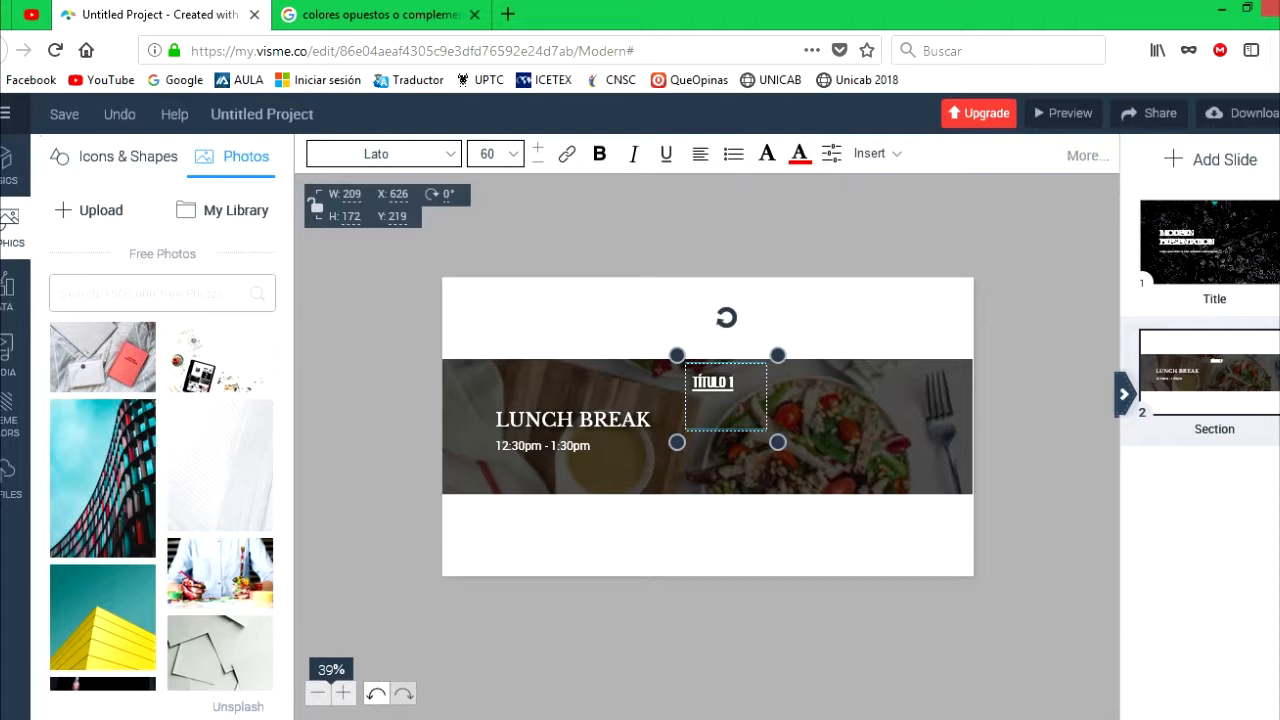
click(1087, 155)
click(1014, 343)
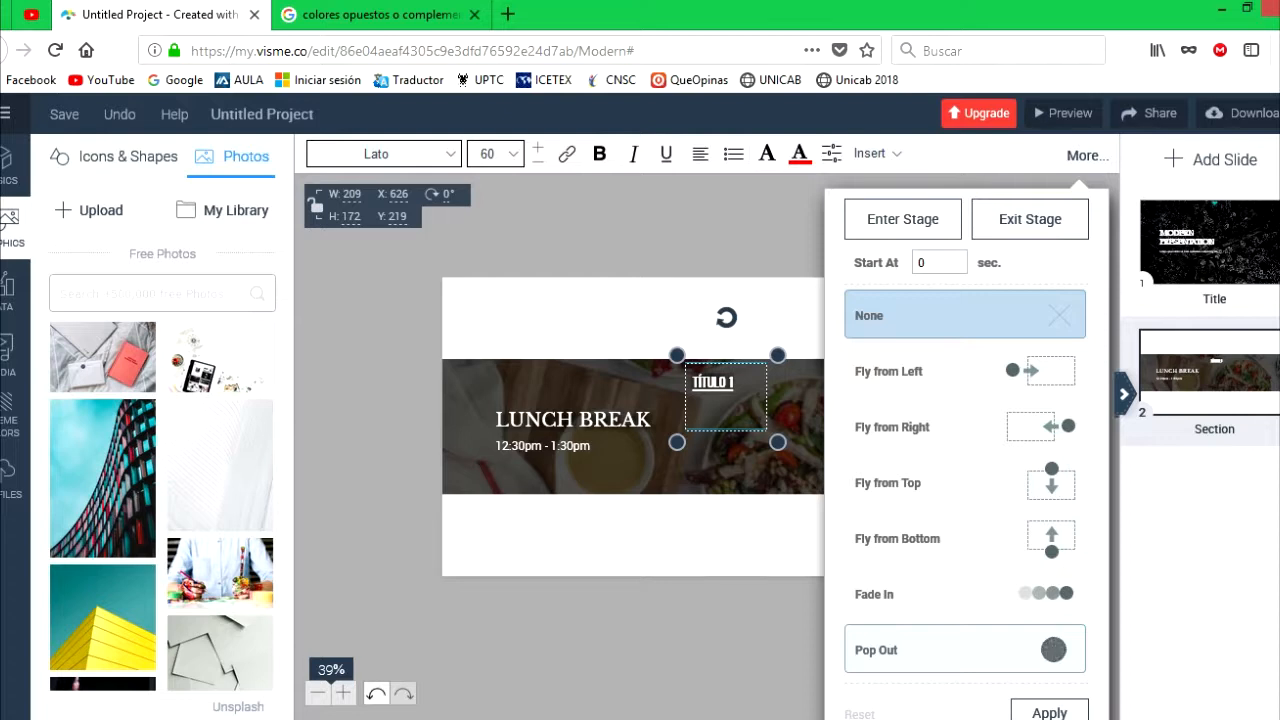
click(1046, 654)
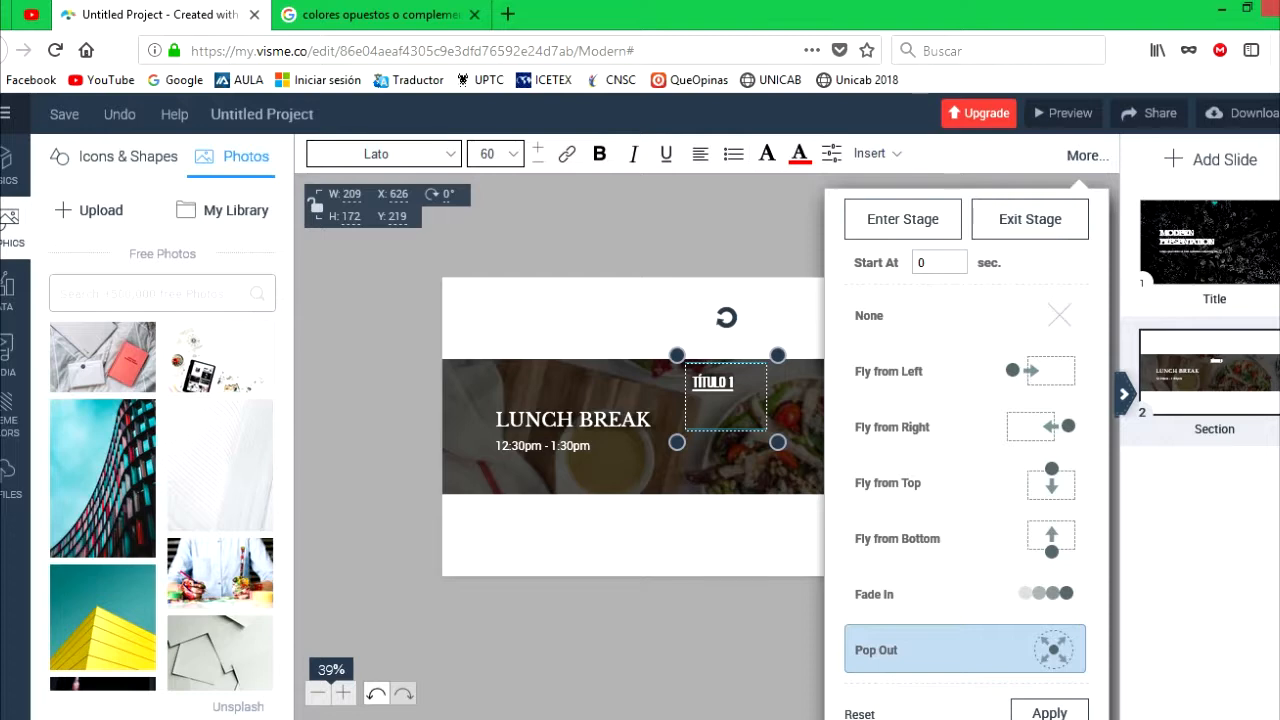
click(1049, 712)
click(1060, 113)
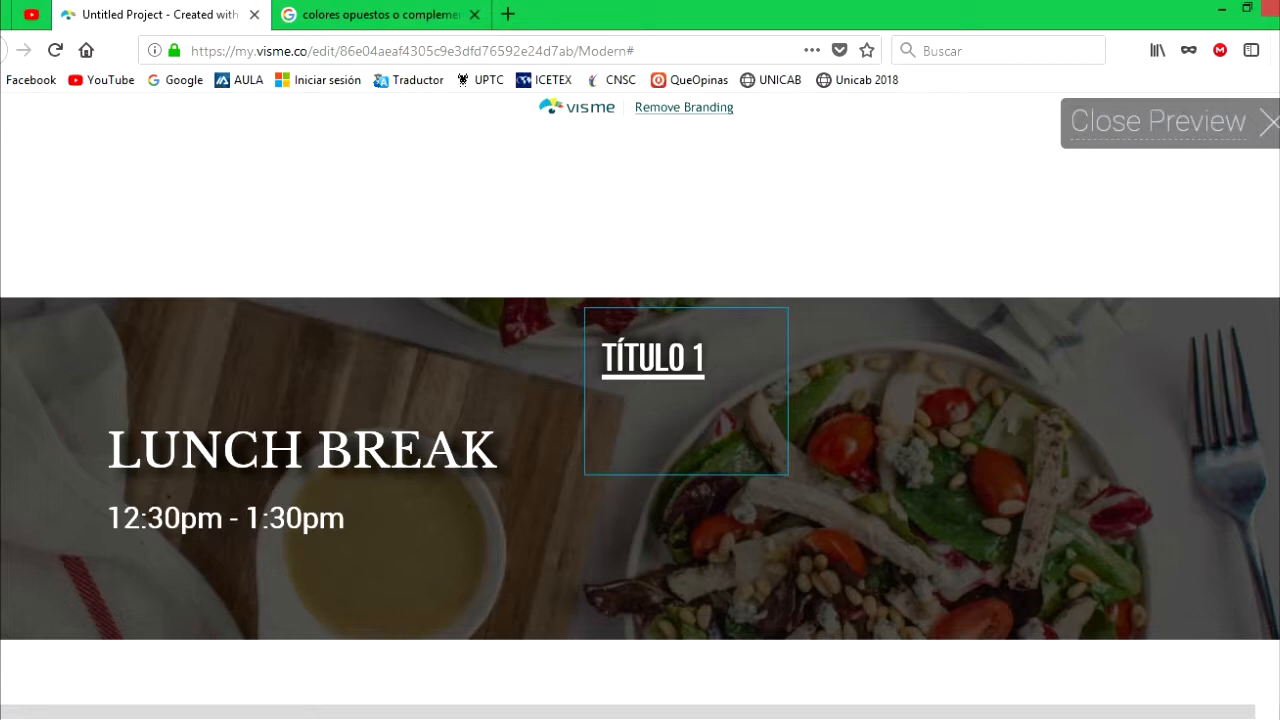
click(1254, 121)
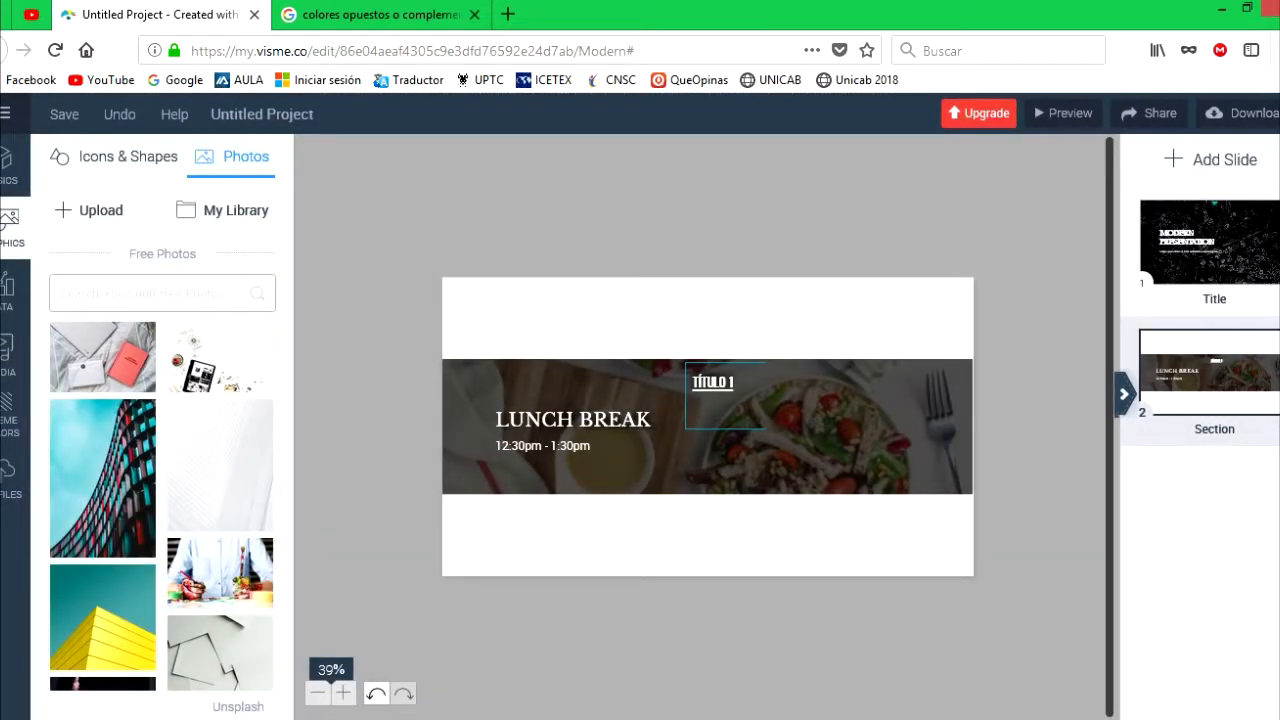
Reapply the food photo's Fly from Left animation with its start at 0 seconds
click(780, 445)
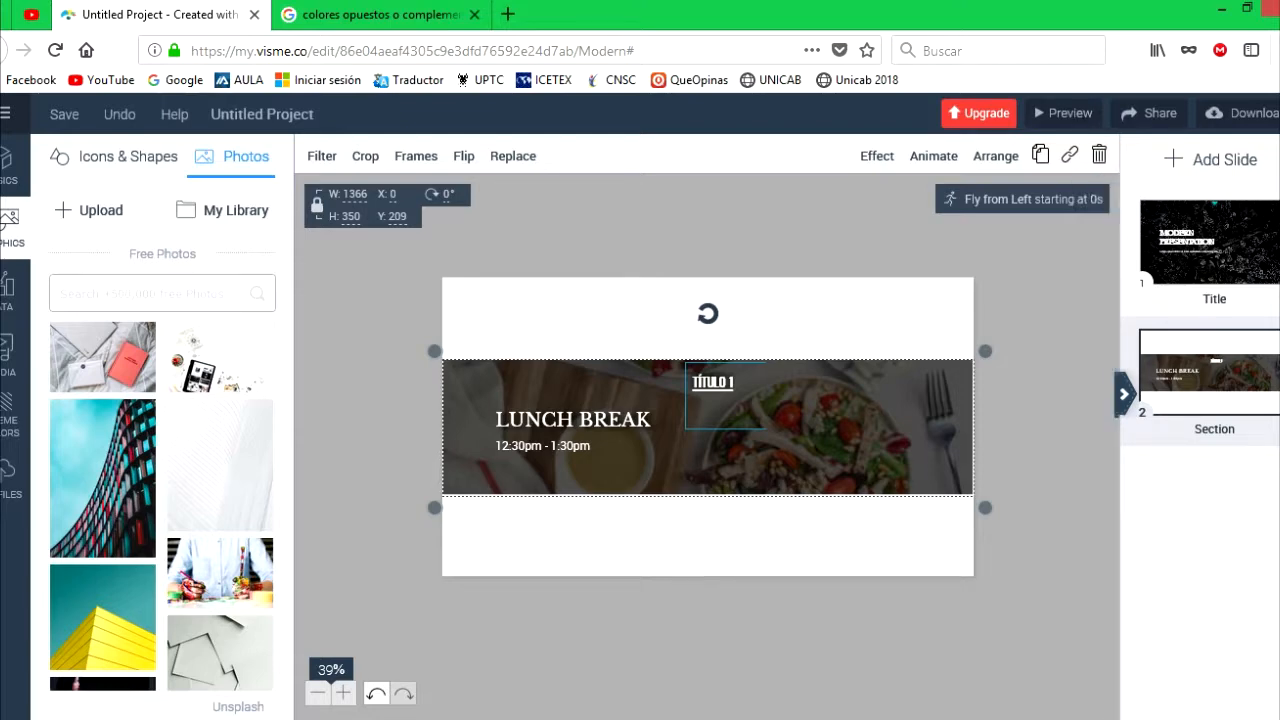
click(933, 156)
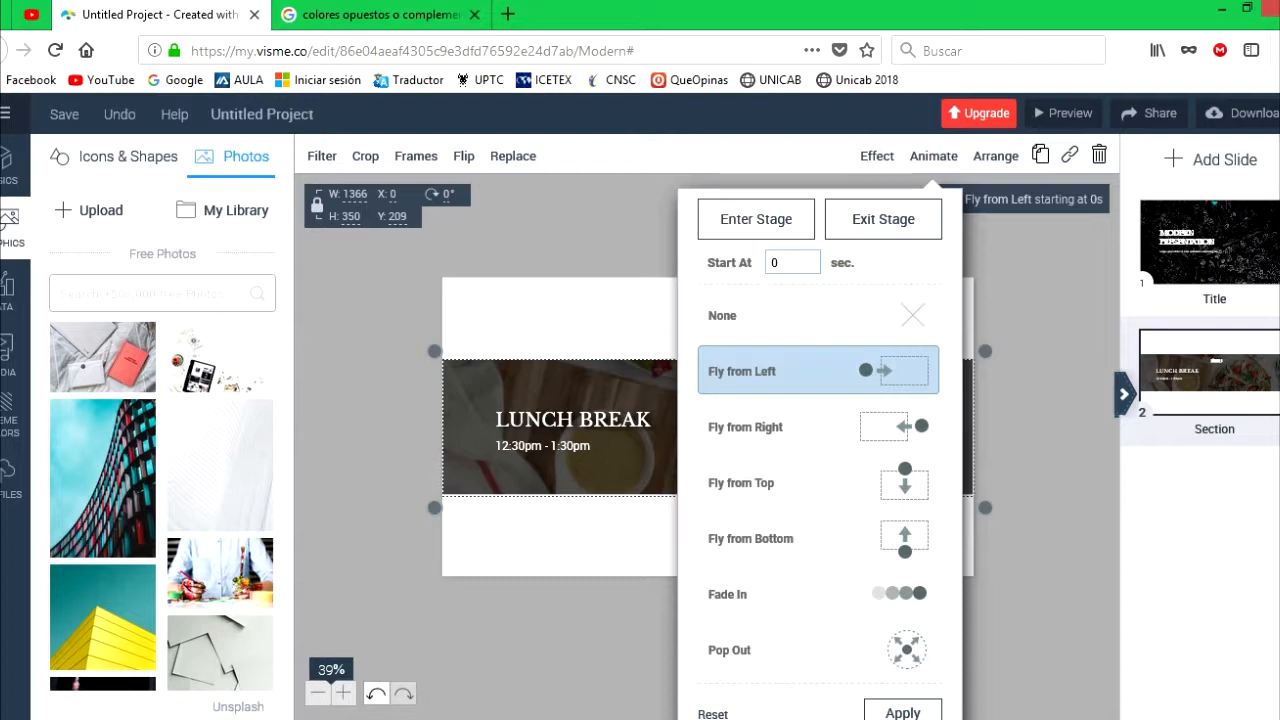
double_click(777, 263)
click(782, 263)
double_click(777, 263)
click(782, 263)
double_click(777, 263)
click(1040, 400)
click(903, 712)
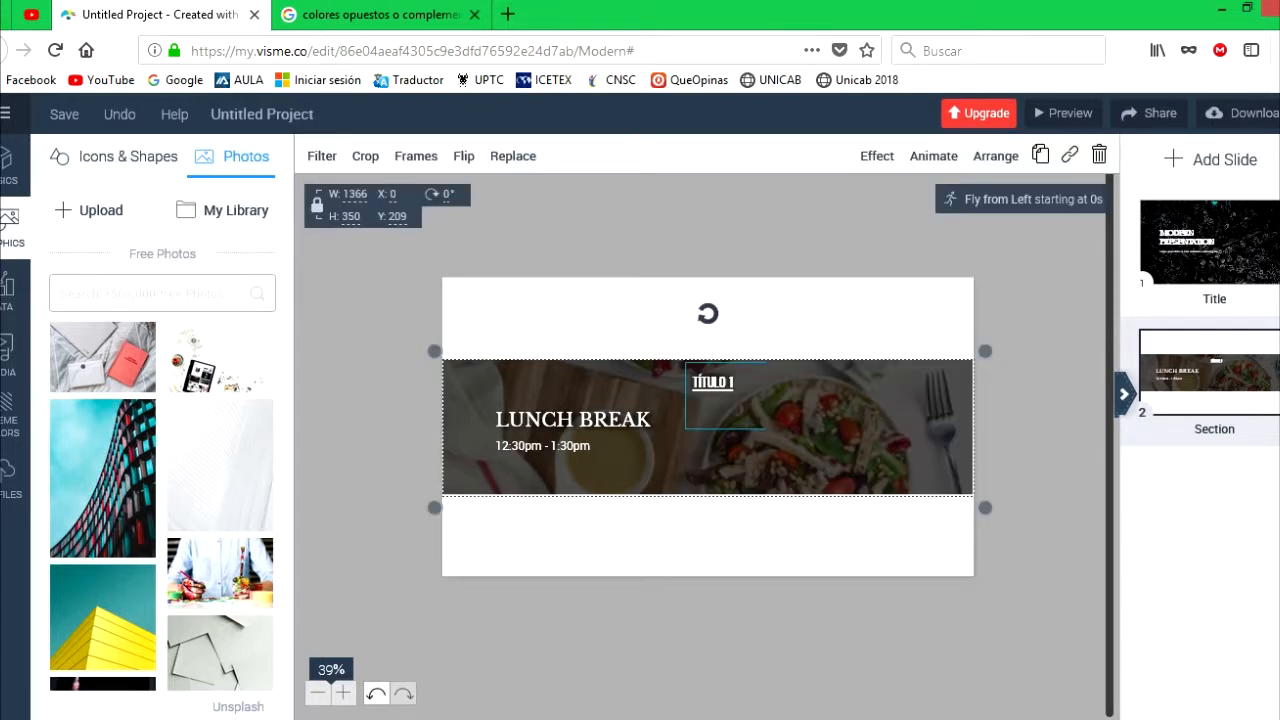
Set the Título 1 text's Pop Out animation to start at 2 seconds and preview the slide
click(728, 390)
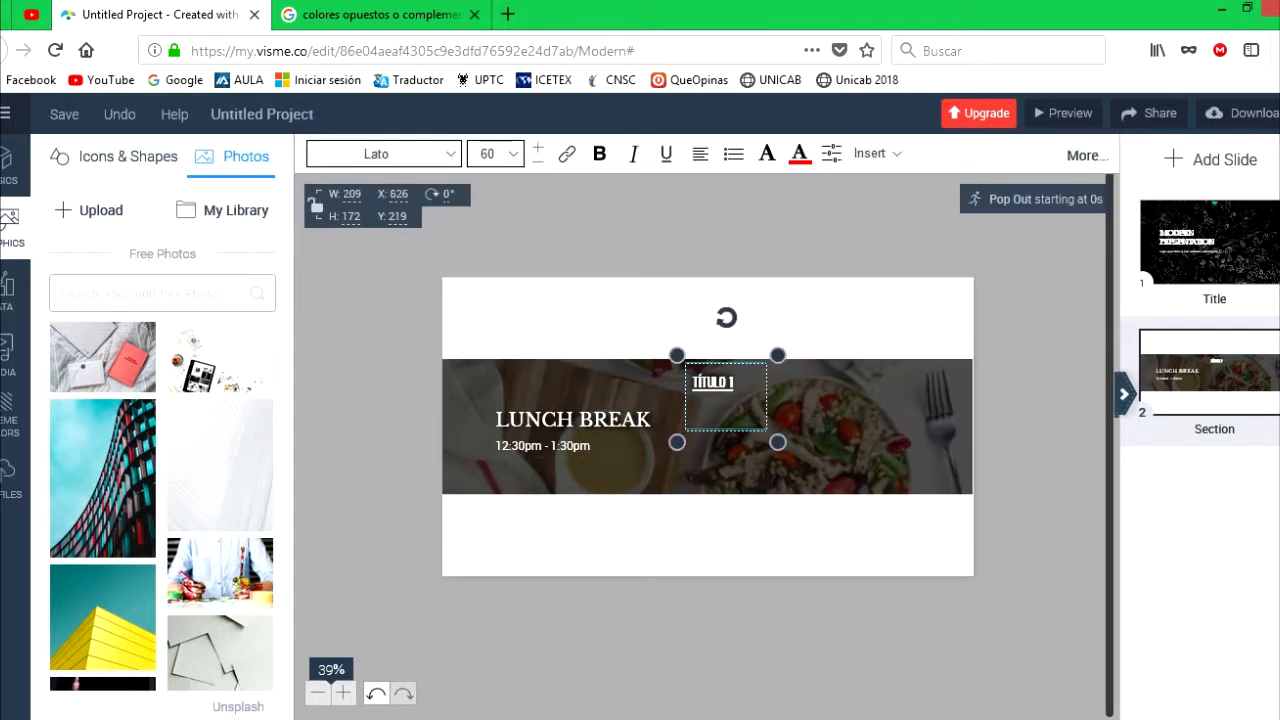
click(734, 380)
click(1087, 156)
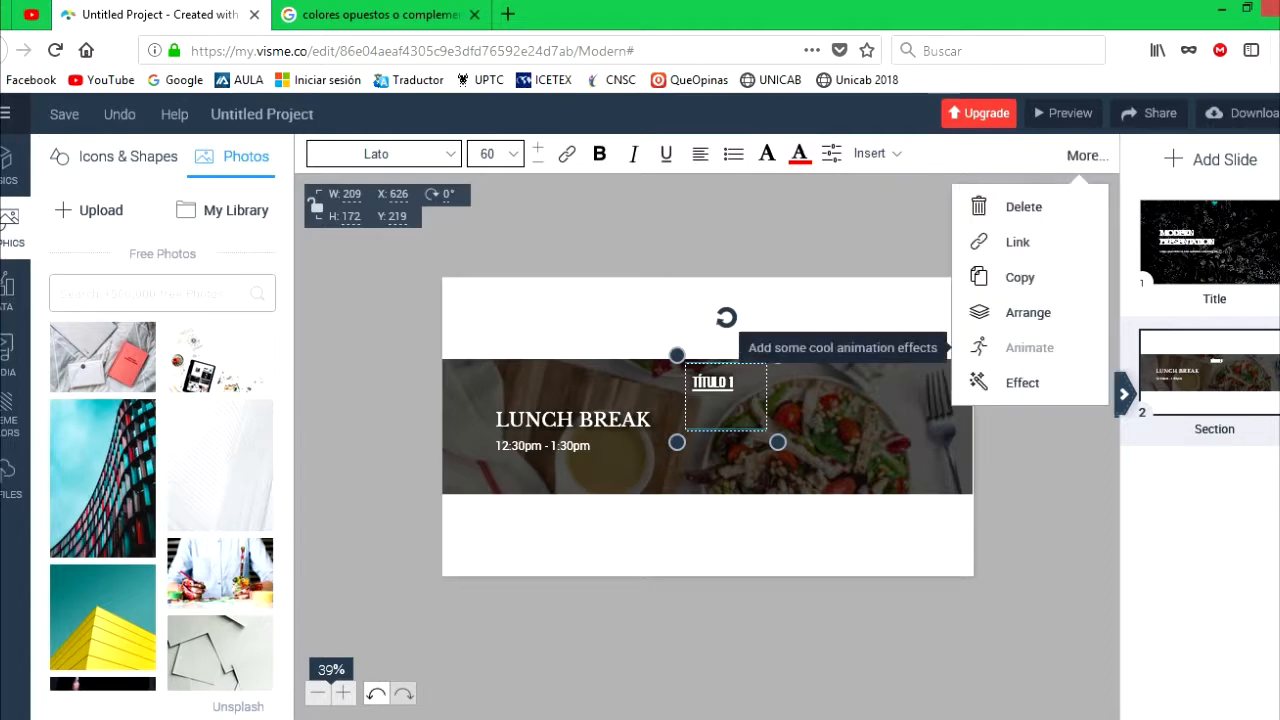
click(1028, 347)
click(922, 262)
double_click(922, 262)
text(2)
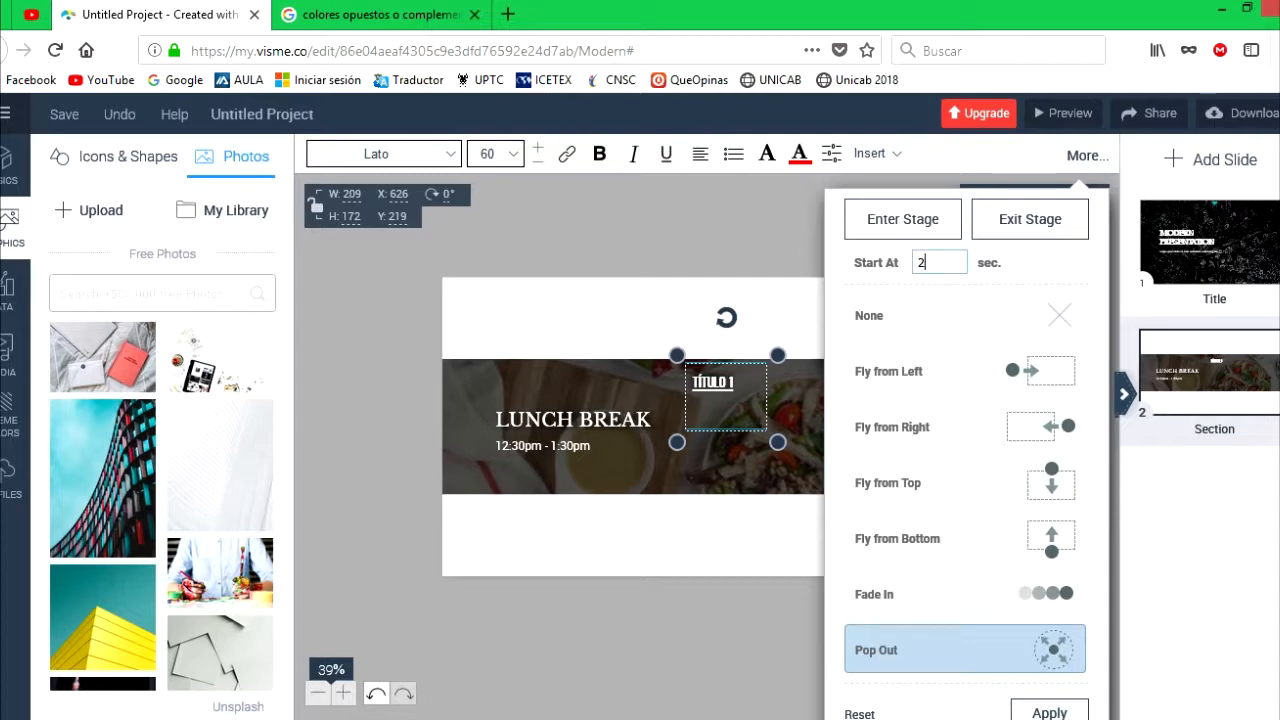
click(1063, 113)
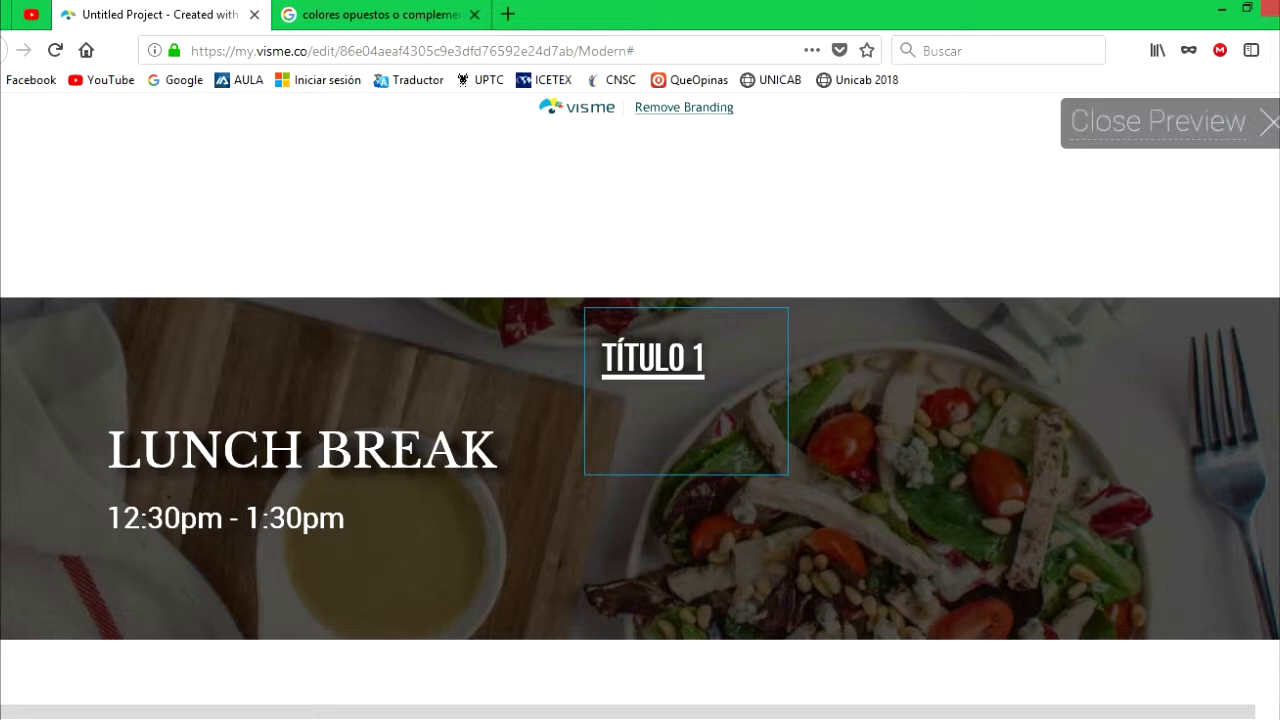
click(1158, 122)
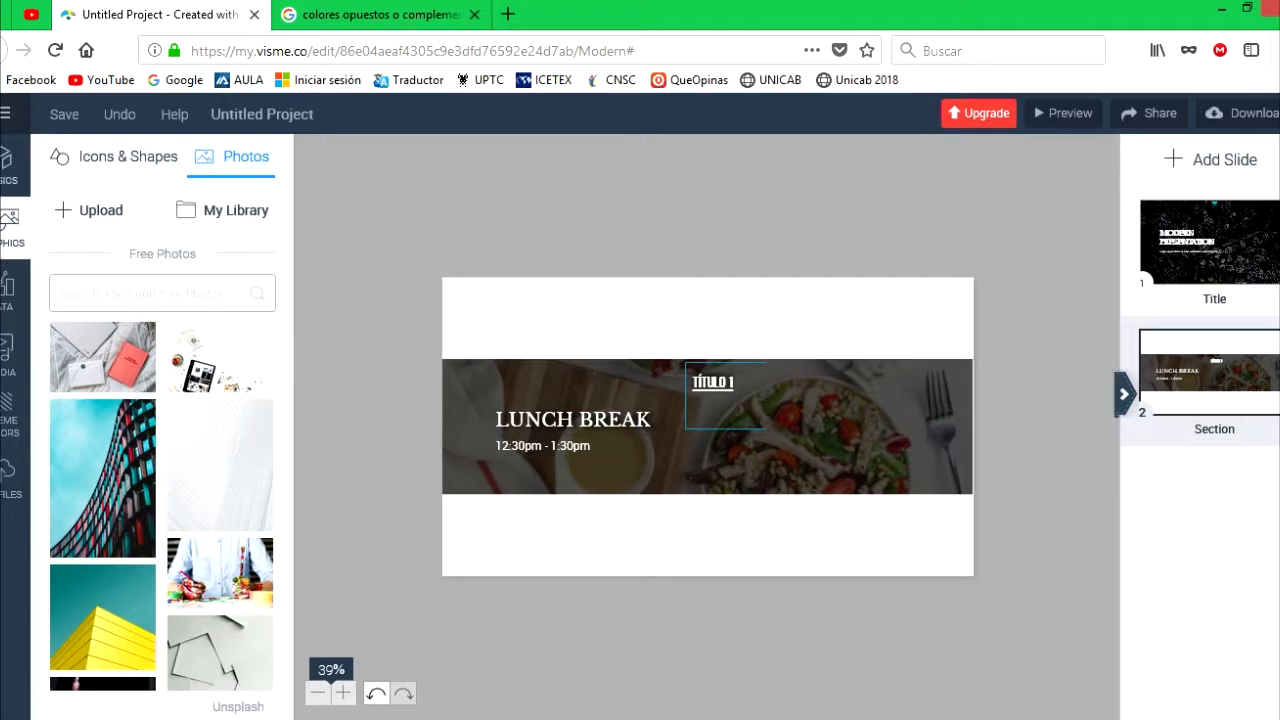
Add a title text block below the Título 1 box and enter "Título 2" as its text
click(9, 166)
click(161, 312)
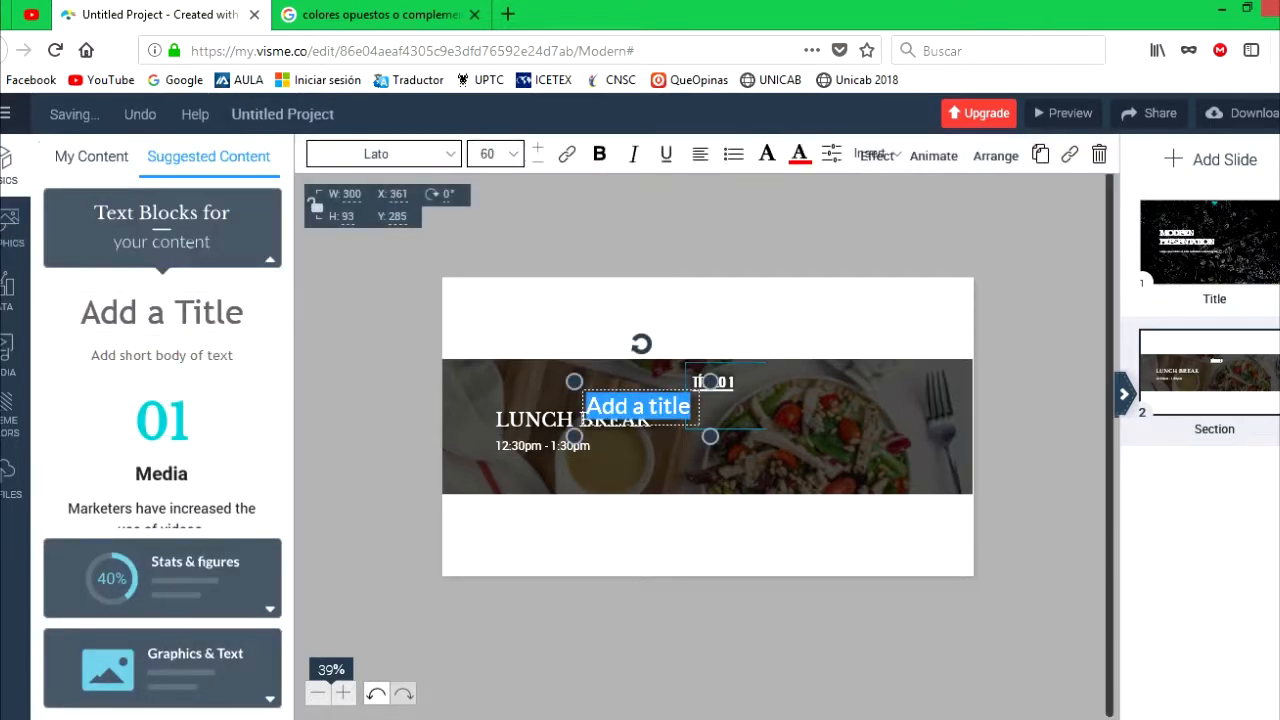
drag(638, 406, 738, 457)
text(Título)
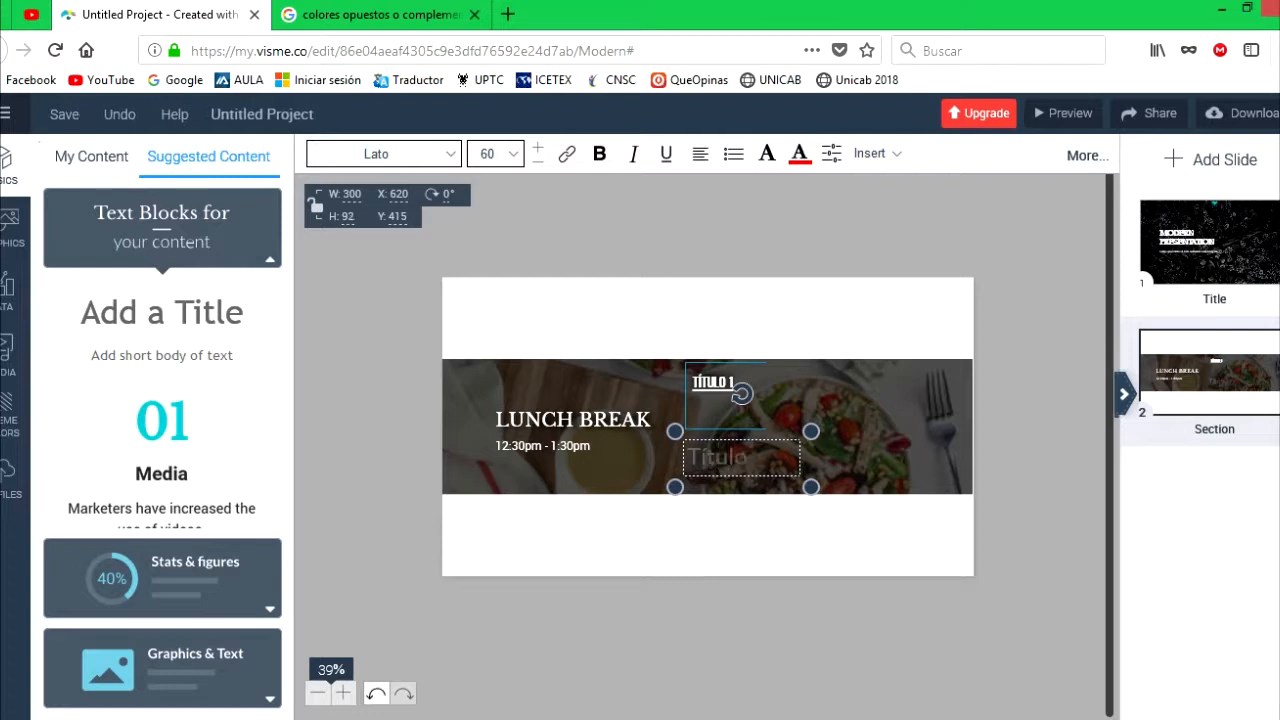
text( 2)
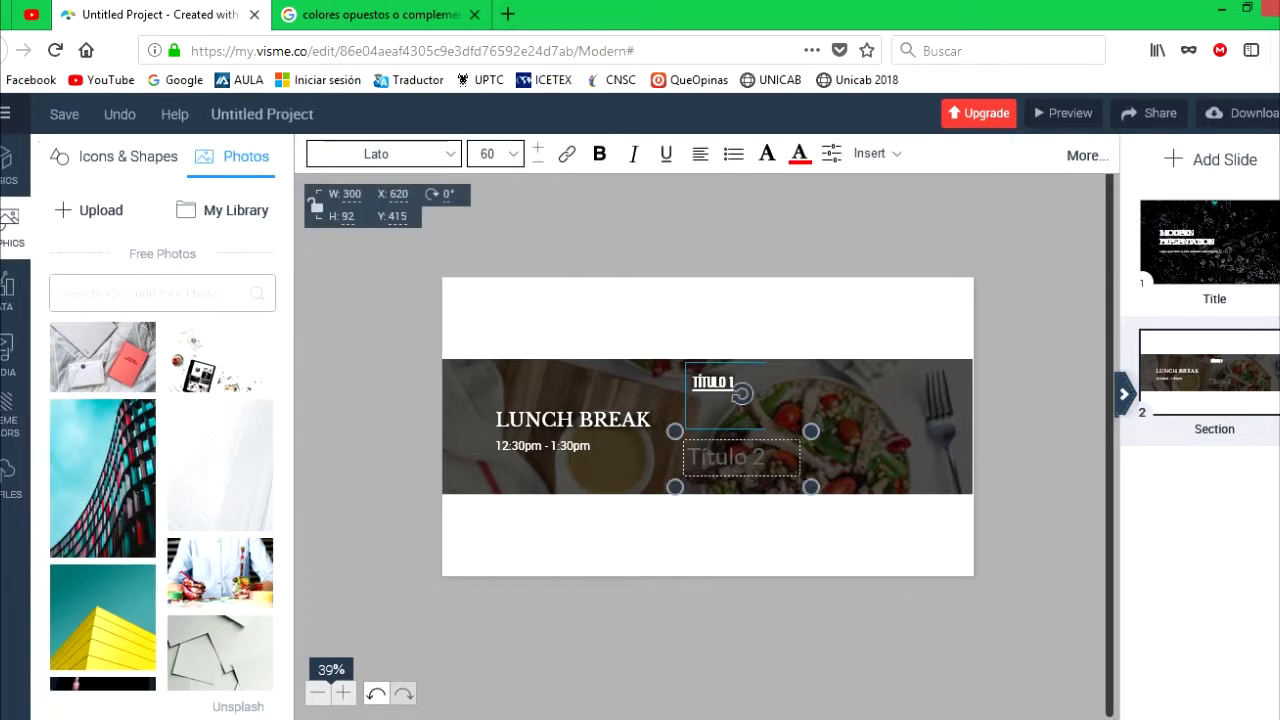
Color the Título 2 text white and change it to a heavy serif font
drag(769, 457, 685, 457)
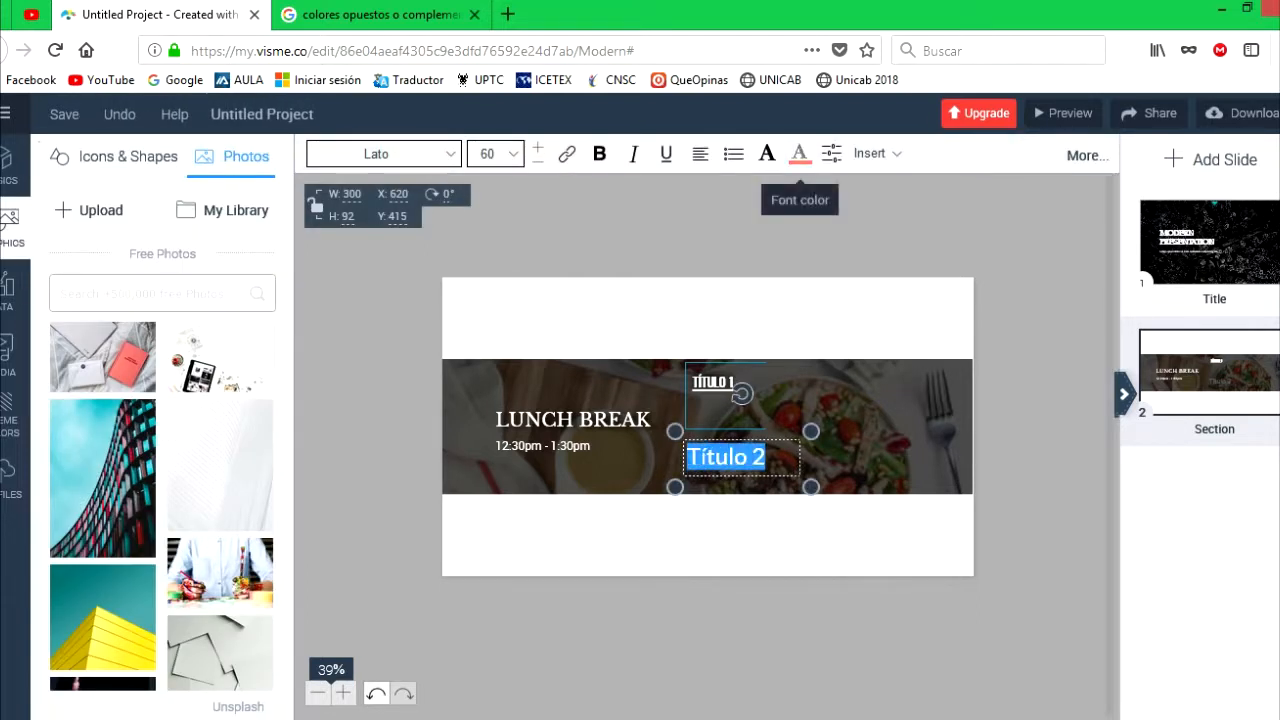
click(800, 154)
click(1028, 289)
drag(768, 457, 685, 457)
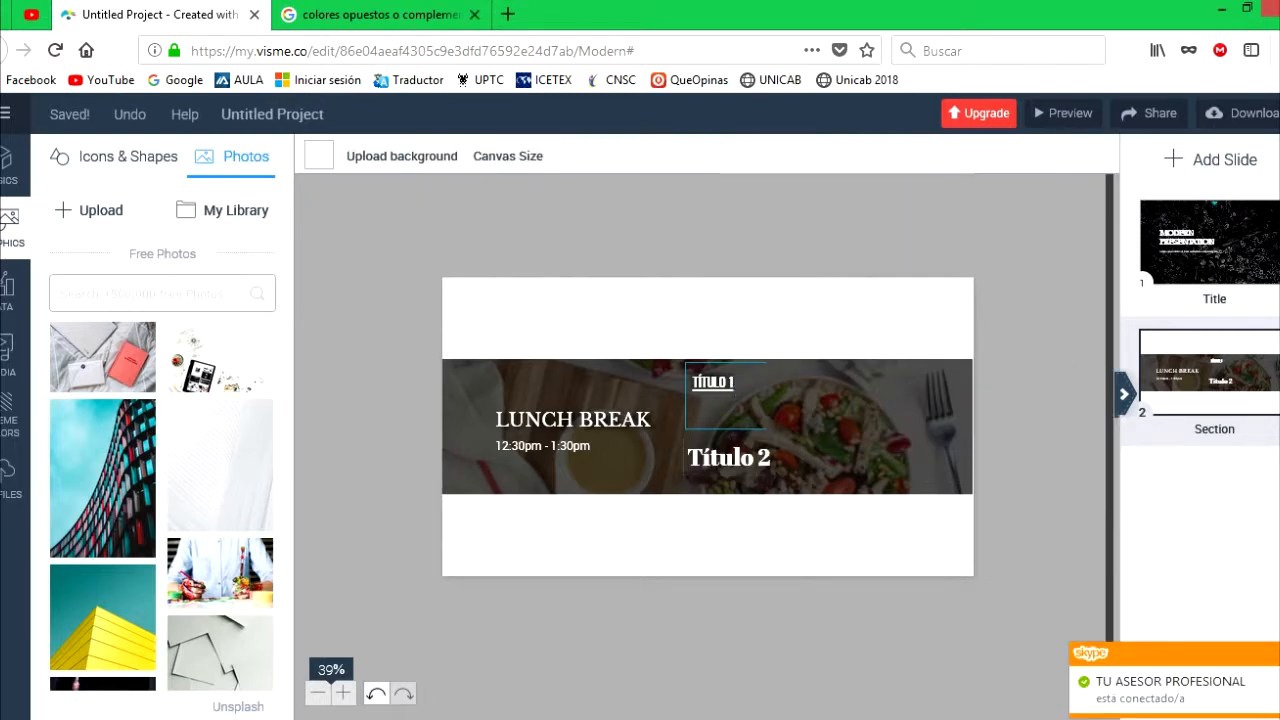
Set the Título 2 text to appear at 4 seconds and preview the slide's animations
click(728, 457)
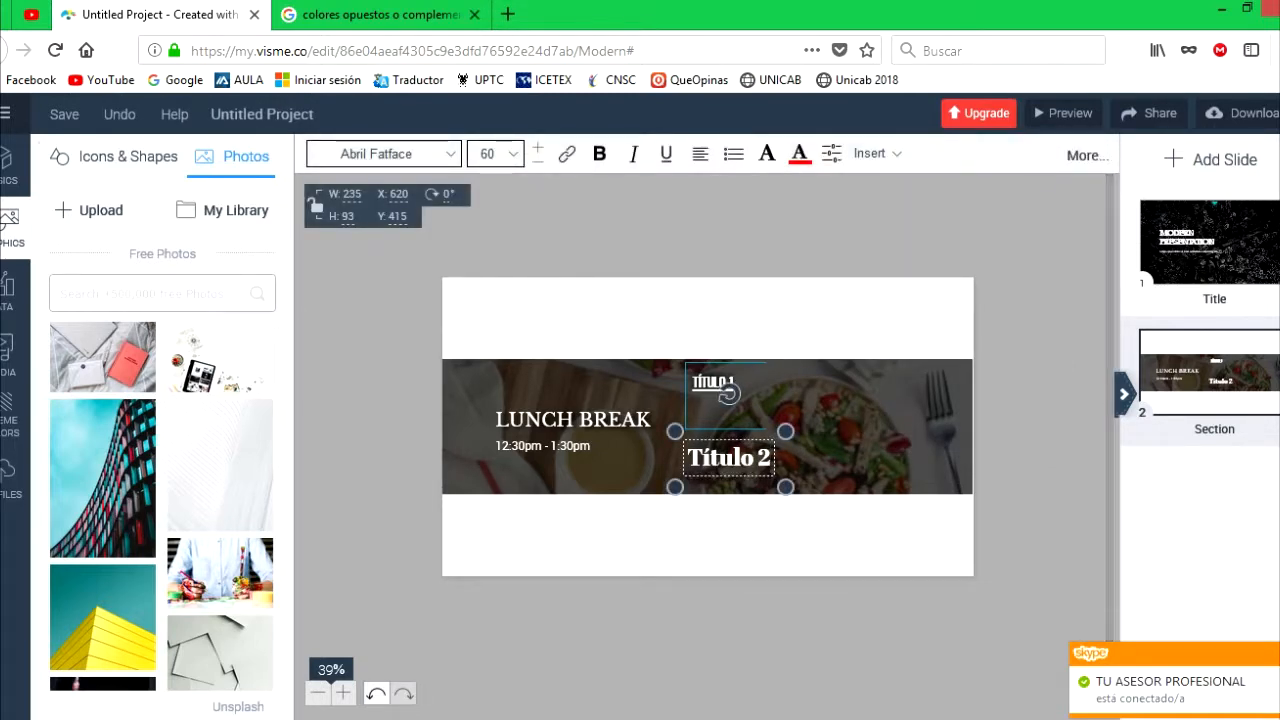
click(1087, 155)
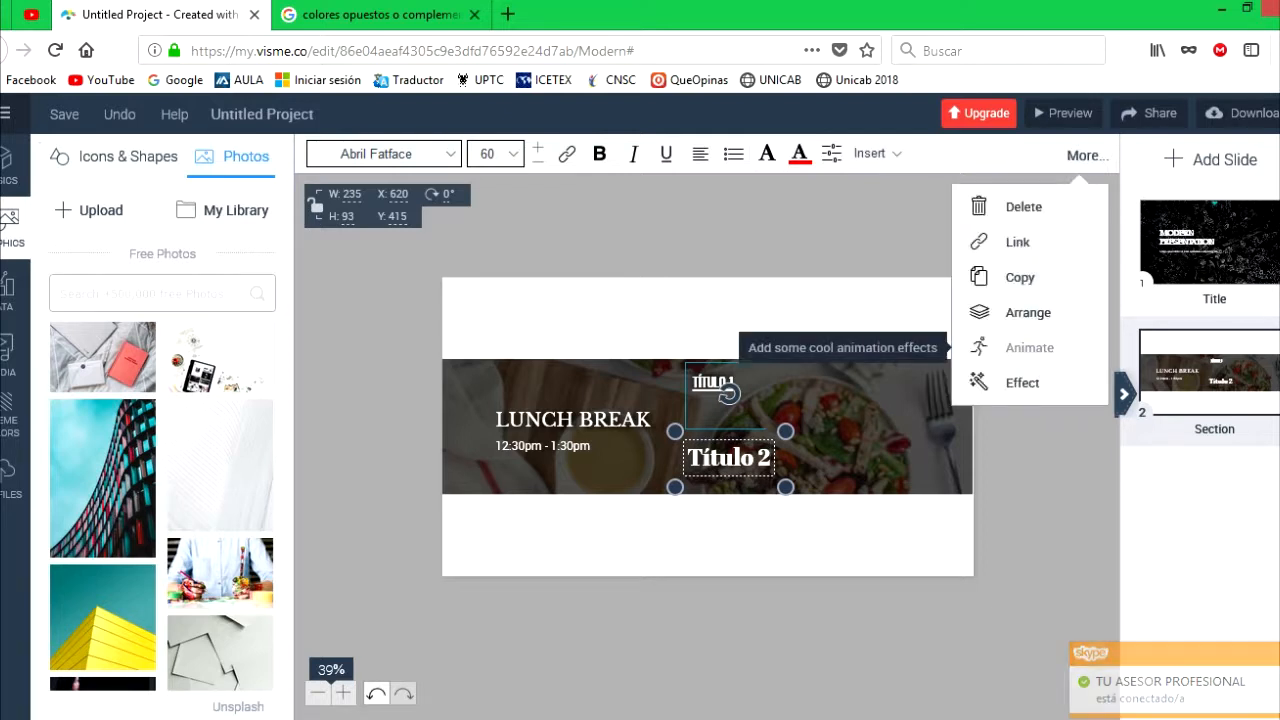
click(1022, 347)
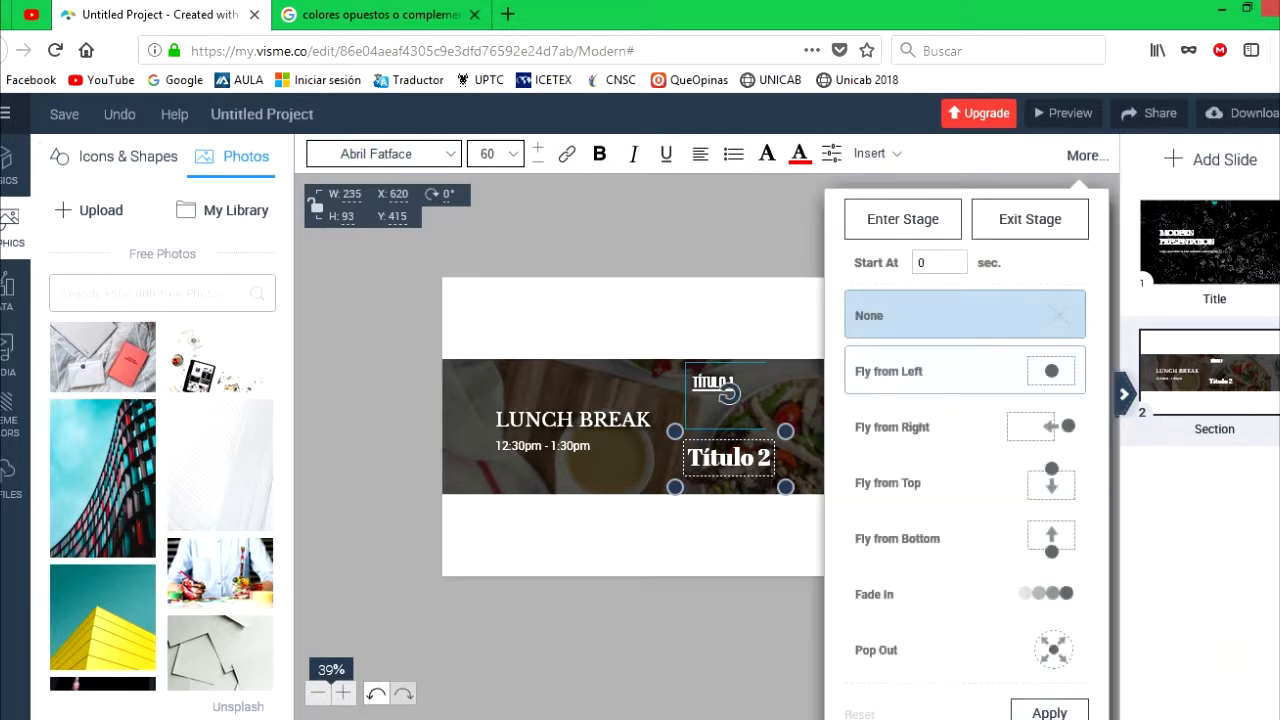
double_click(928, 263)
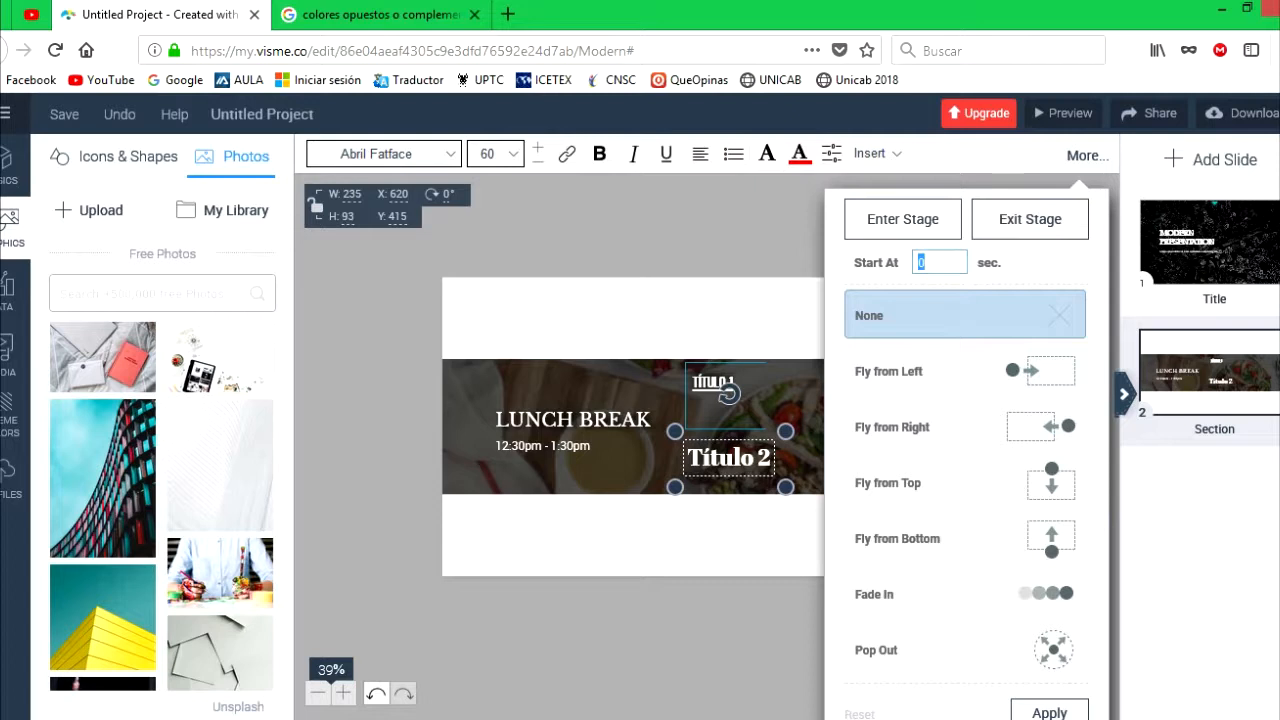
text(4)
click(1049, 712)
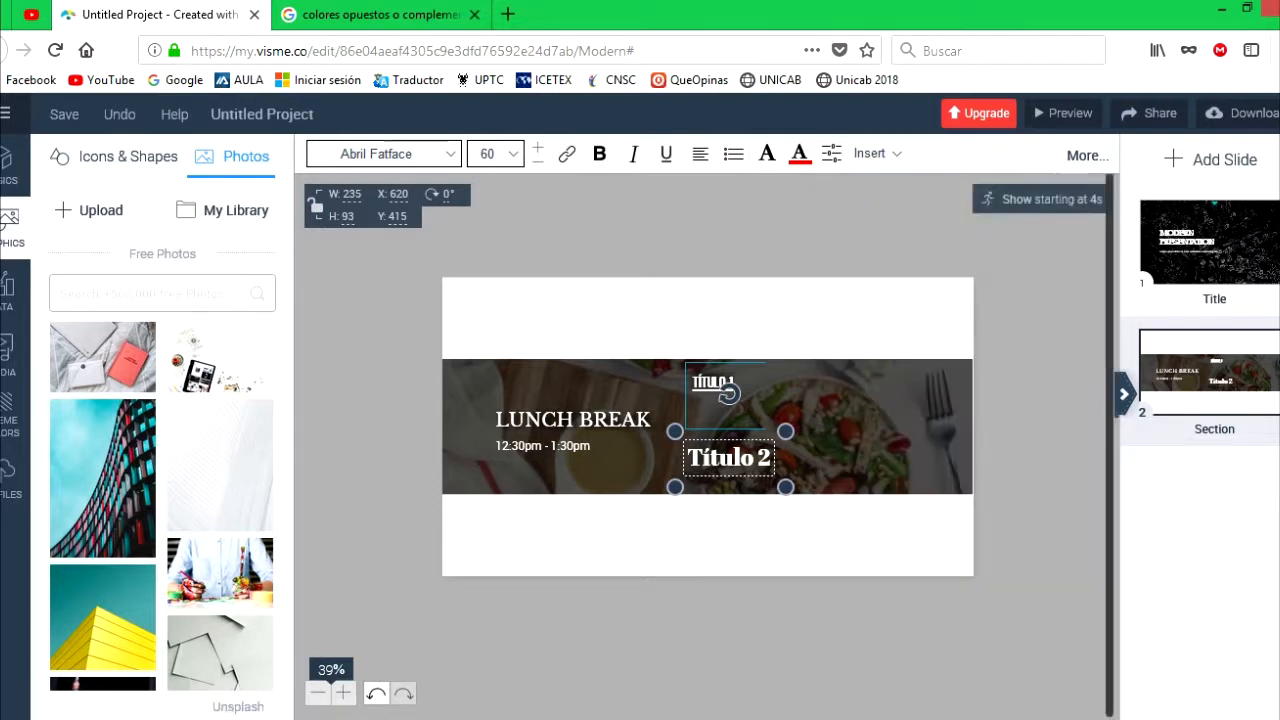
click(1062, 113)
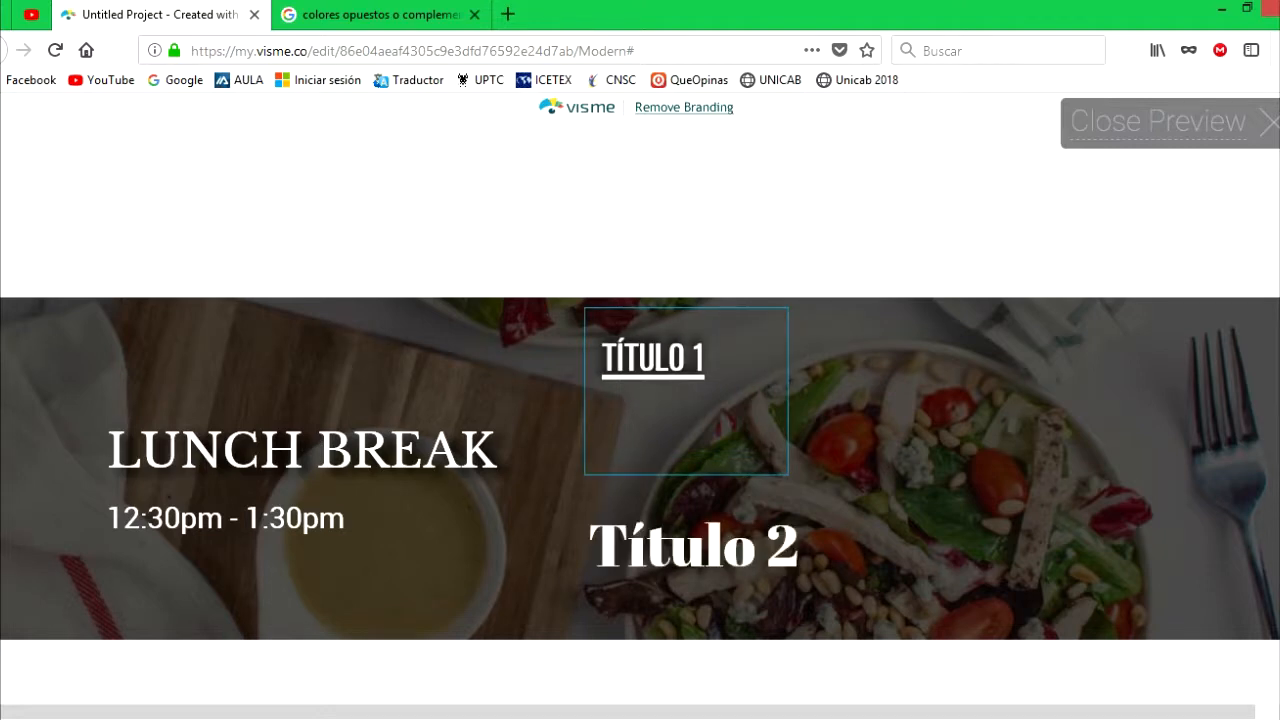
key(Escape)
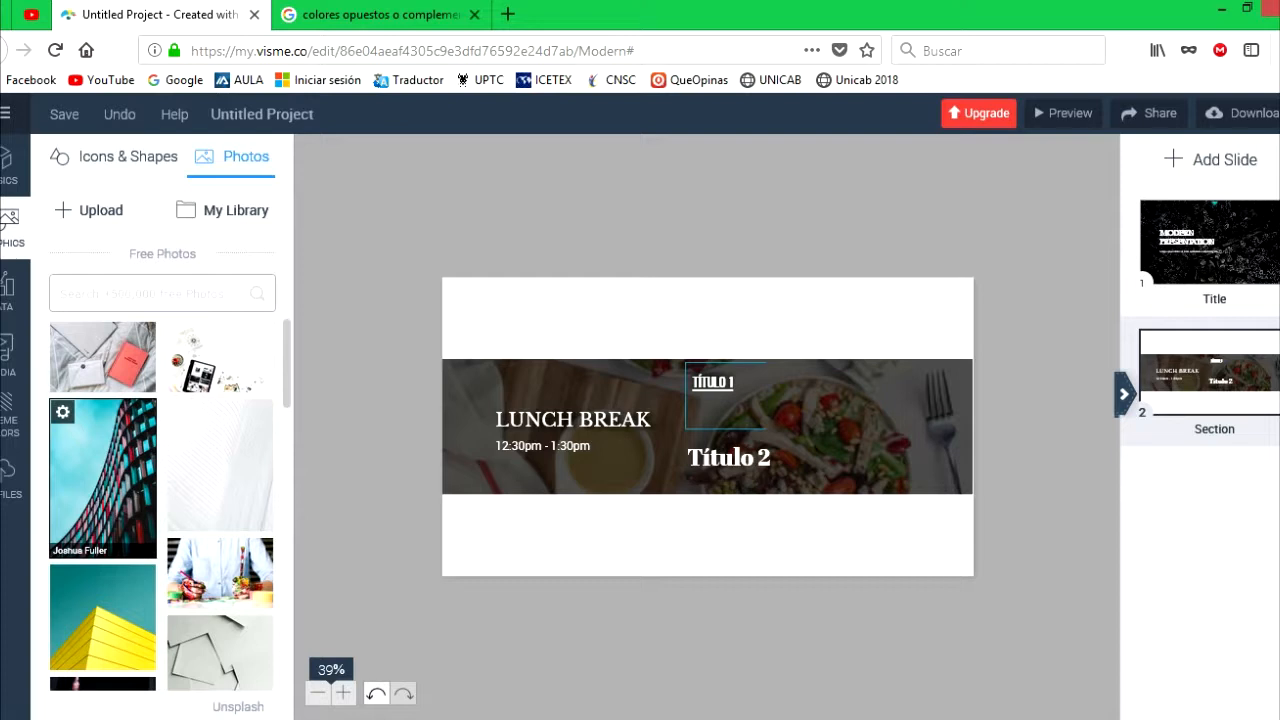
Add the teal building photo to the slide and place it over the left end of the food photo
click(100, 480)
drag(734, 542, 662, 435)
drag(602, 350, 496, 426)
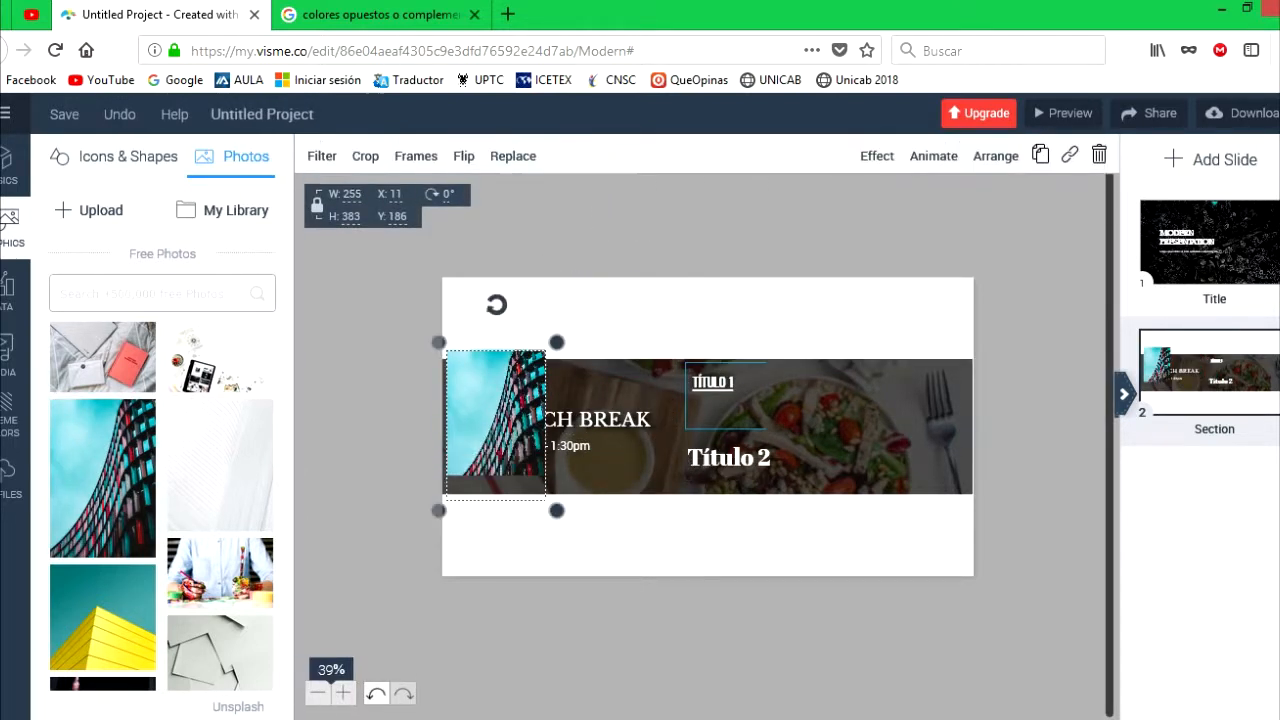
Send the building photo backward behind the food photo and enlarge it to about 352 × 528
click(996, 156)
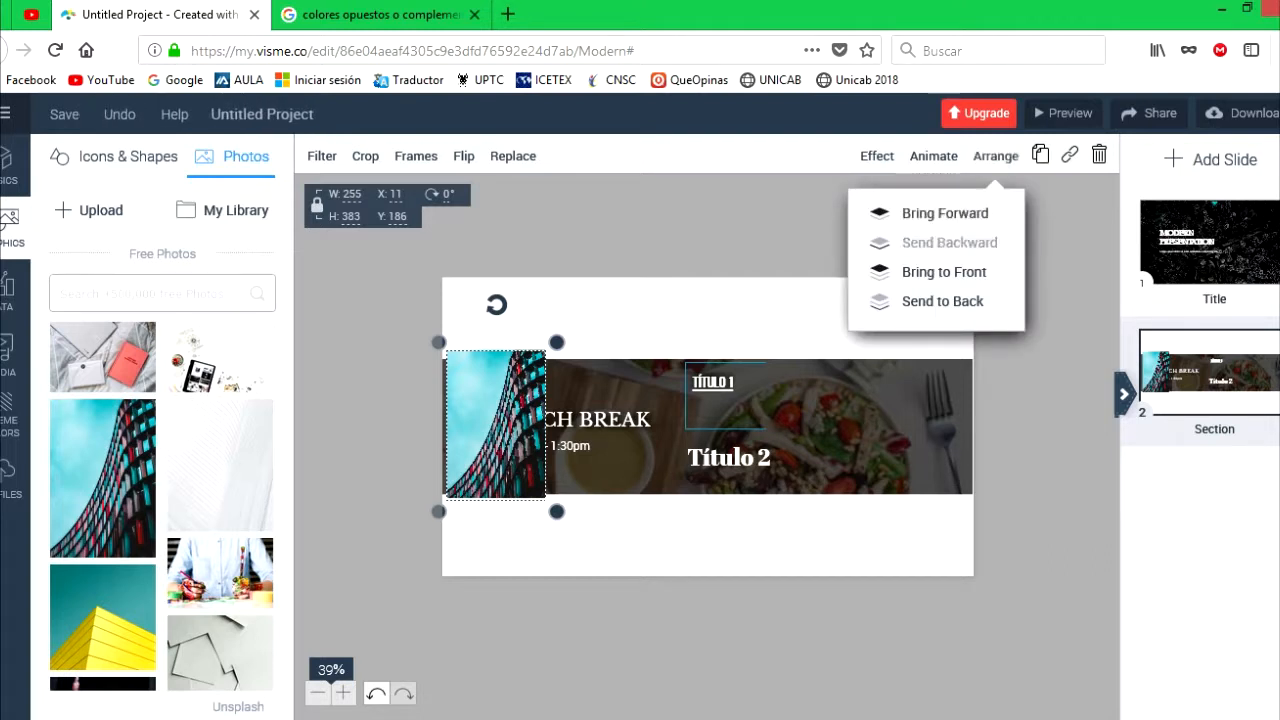
click(949, 242)
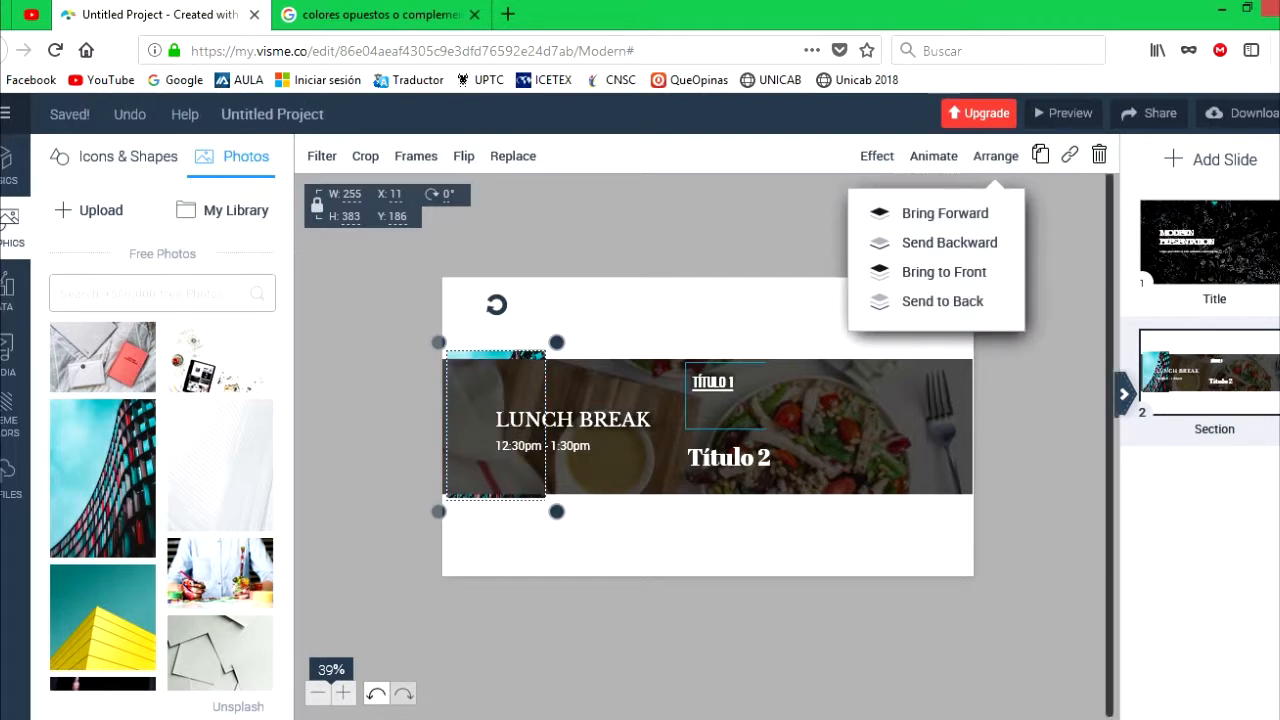
drag(556, 342, 595, 287)
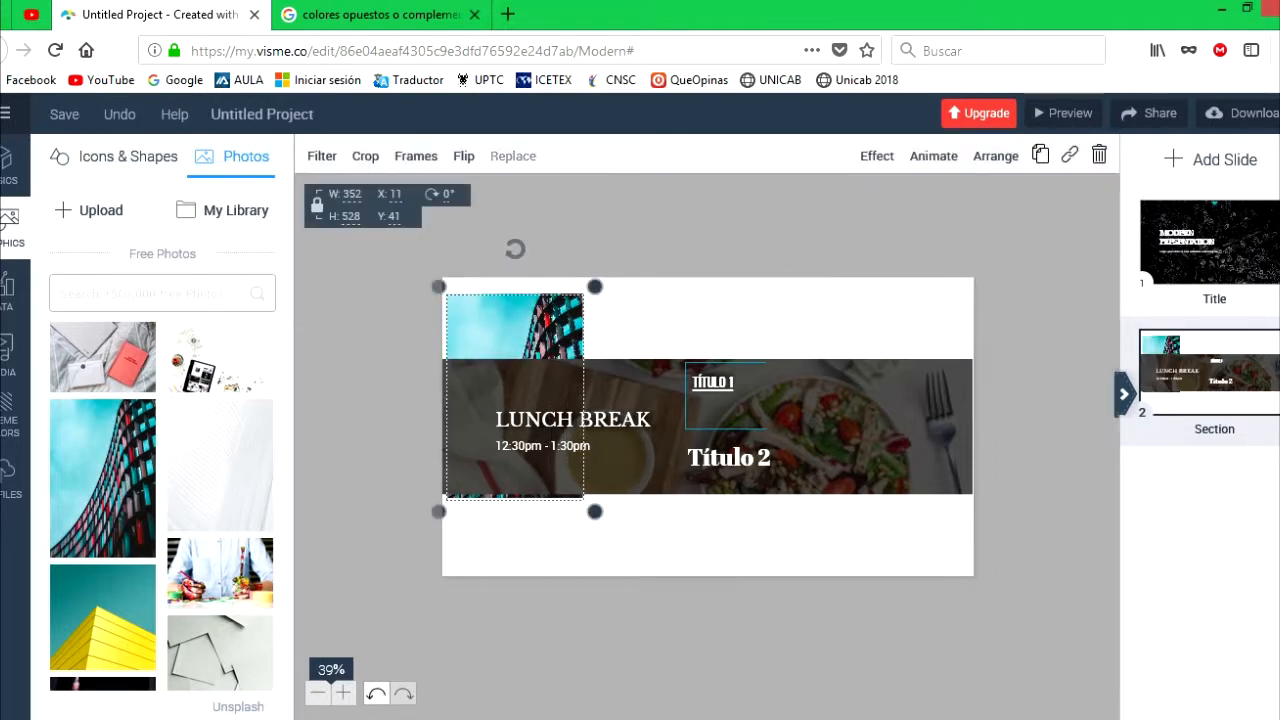
click(513, 156)
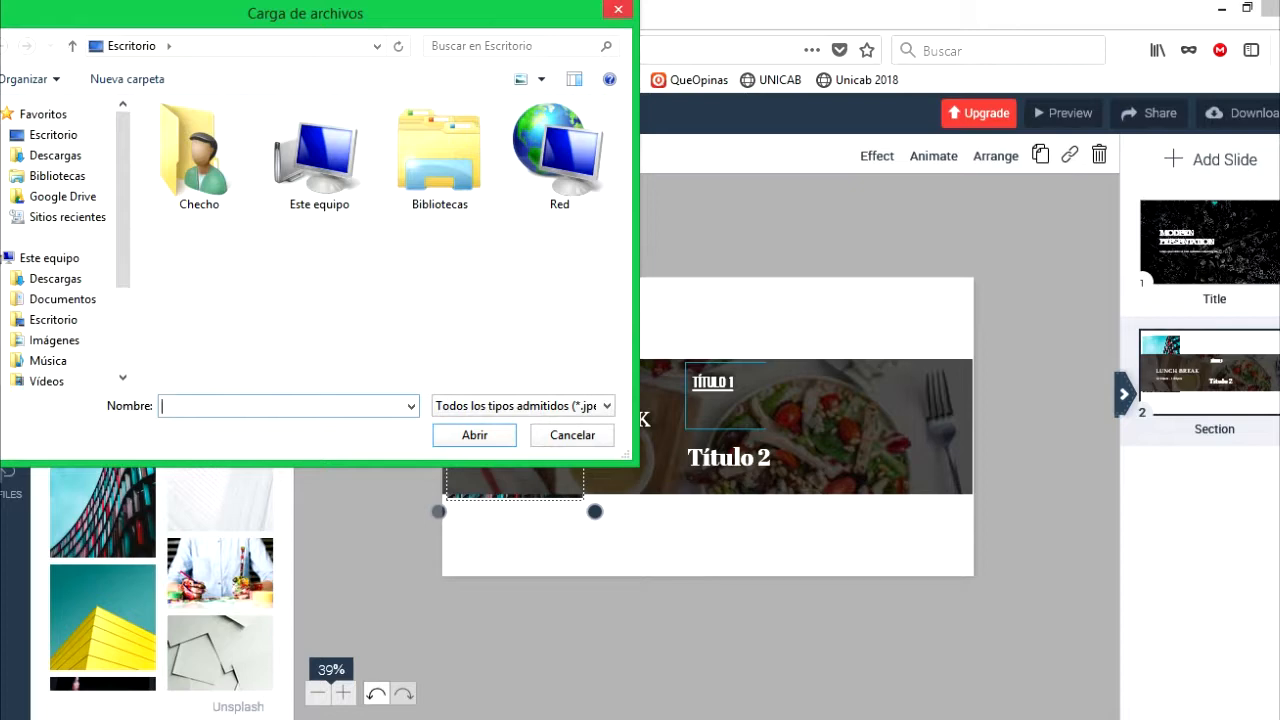
click(617, 8)
click(463, 156)
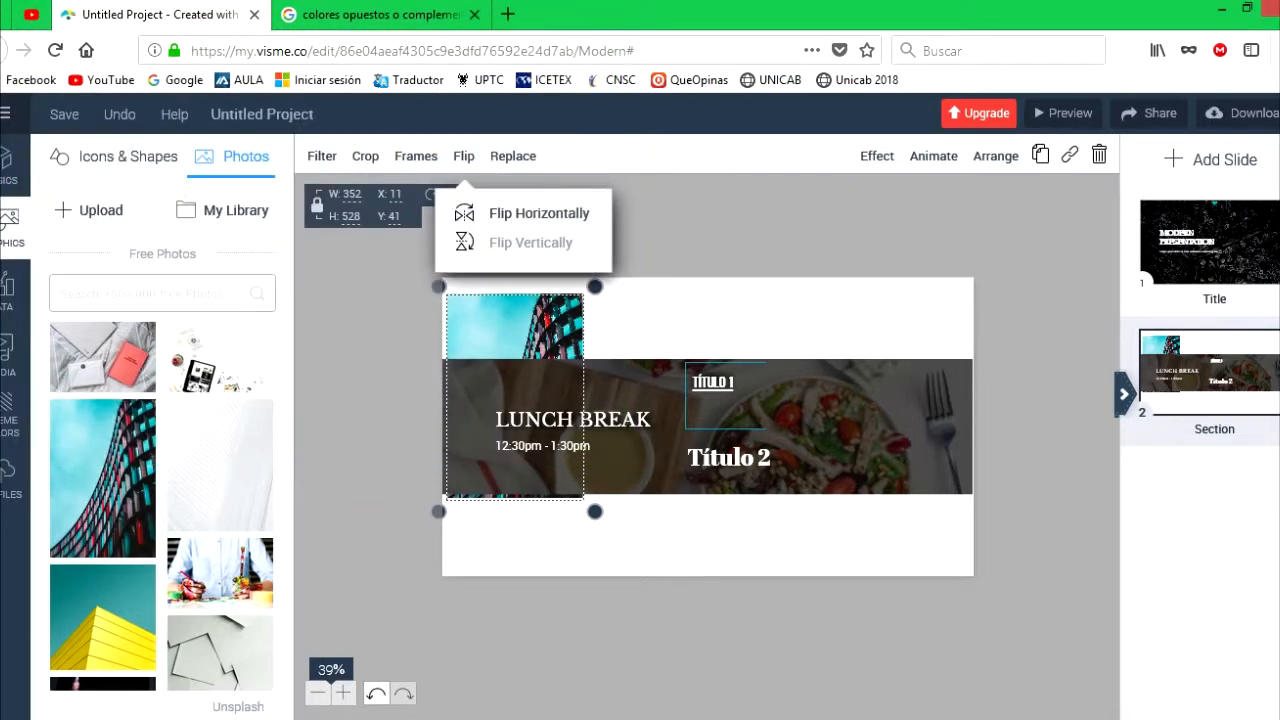
Crop the building photo to a circle about 218 × 217 and place it above LUNCH BREAK, with the food photo lowered
click(365, 156)
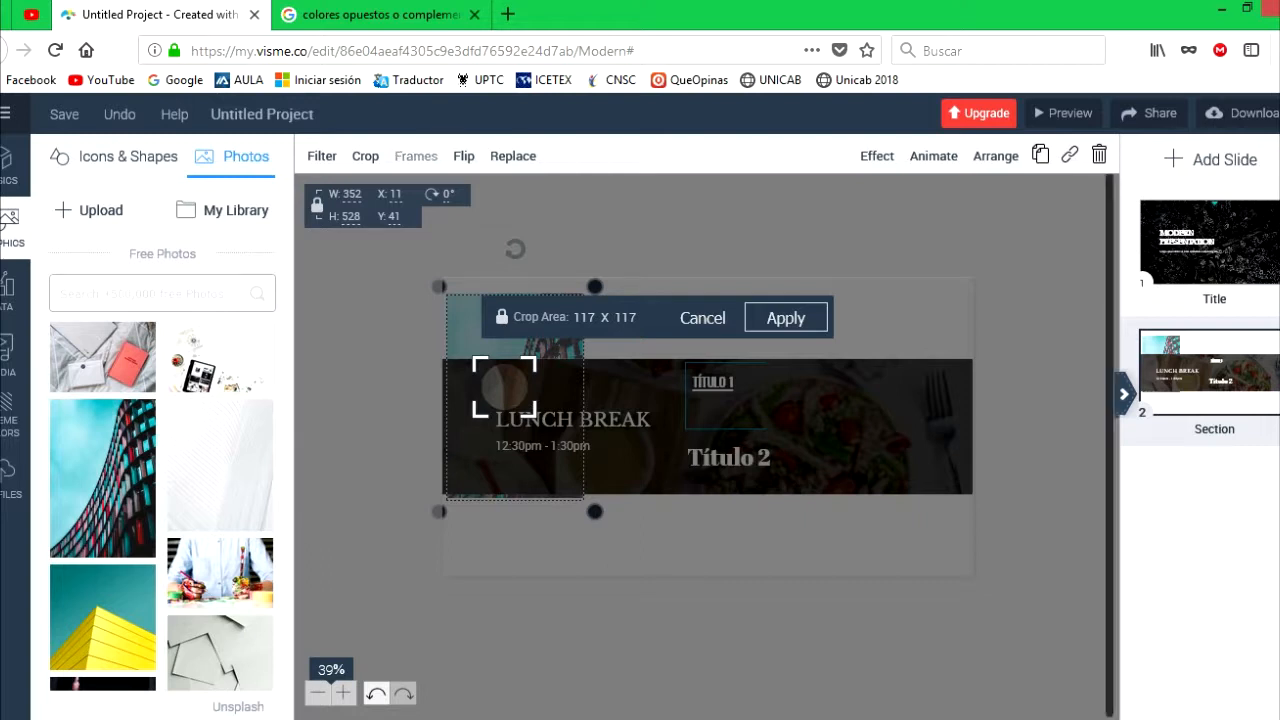
drag(535, 414, 575, 454)
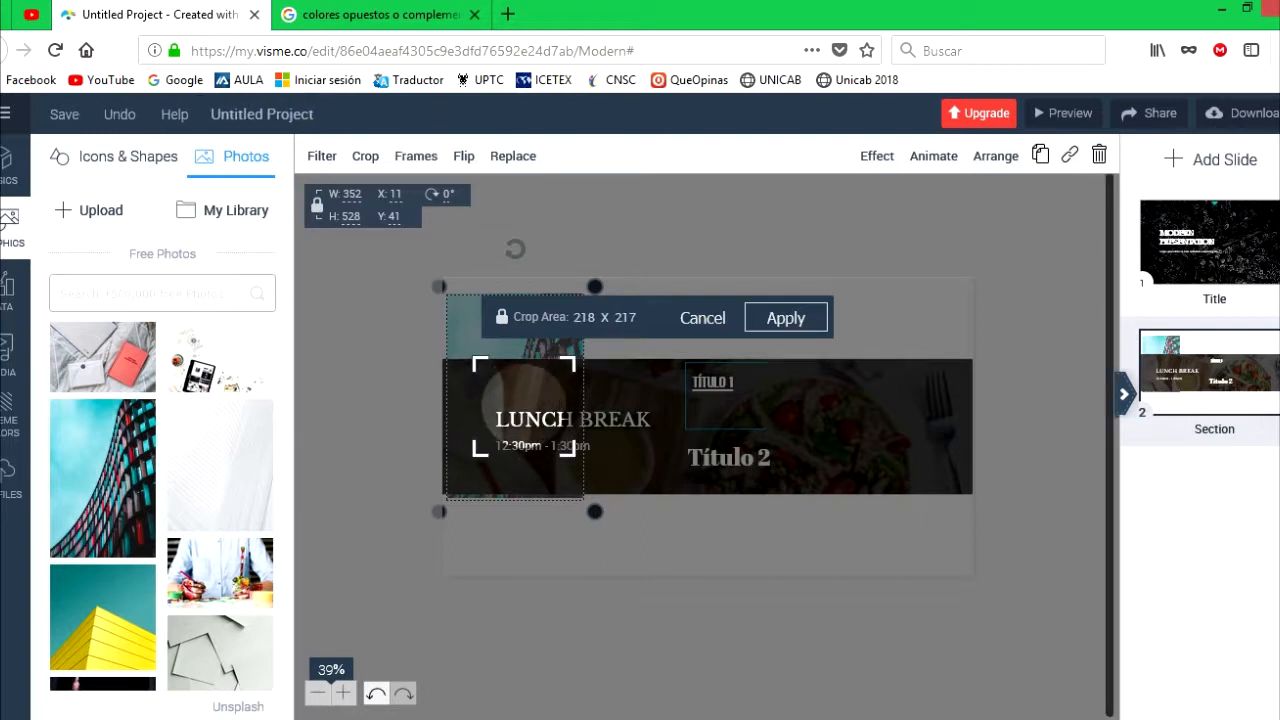
click(786, 318)
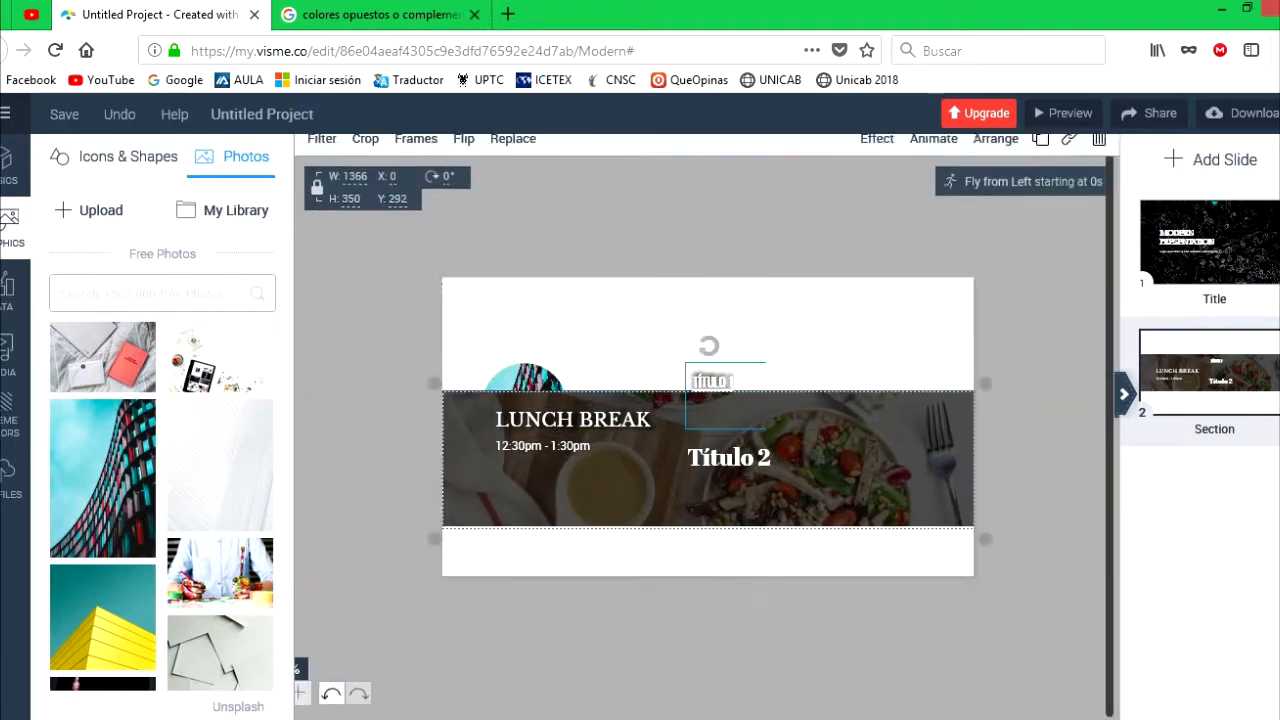
drag(524, 379, 524, 332)
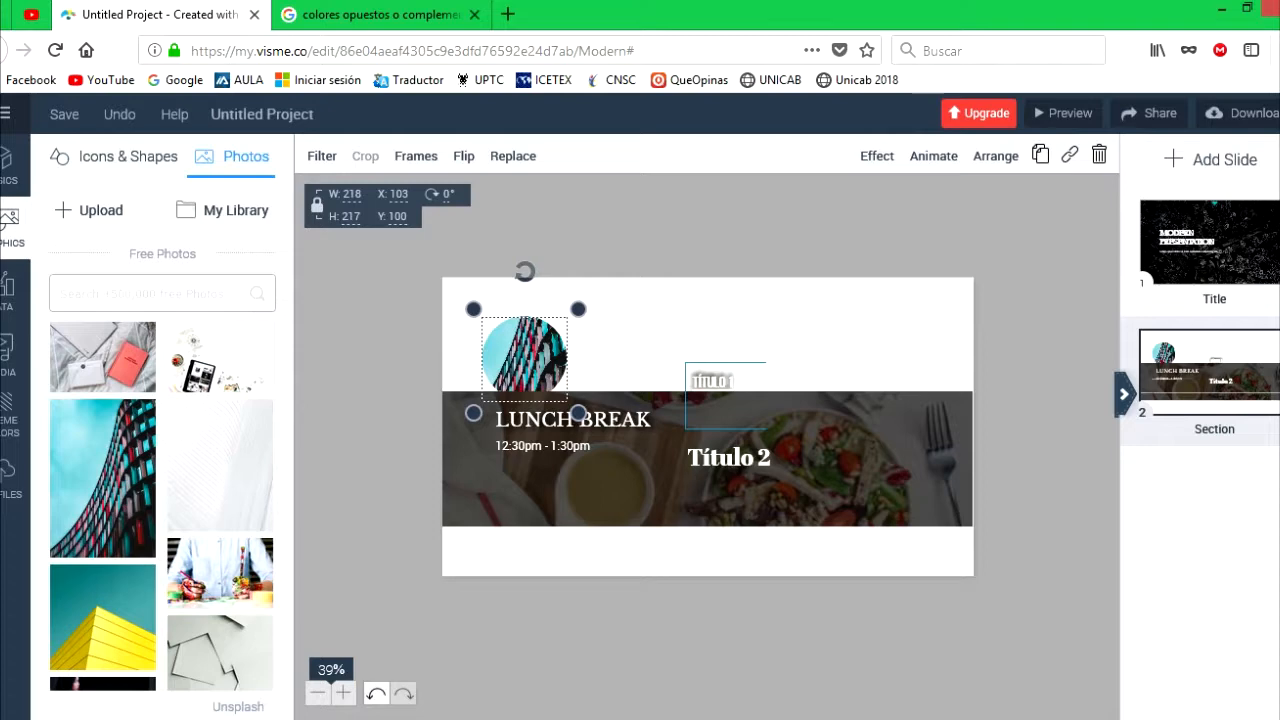
Recrop the building photo to a square-cornered area of about 218 × 217, shifted slightly upward
click(365, 156)
mouse_move(524, 360)
mouse_down()
mouse_move(488, 315)
mouse_move(541, 327)
mouse_move(534, 344)
mouse_move(514, 331)
mouse_move(530, 339)
mouse_up()
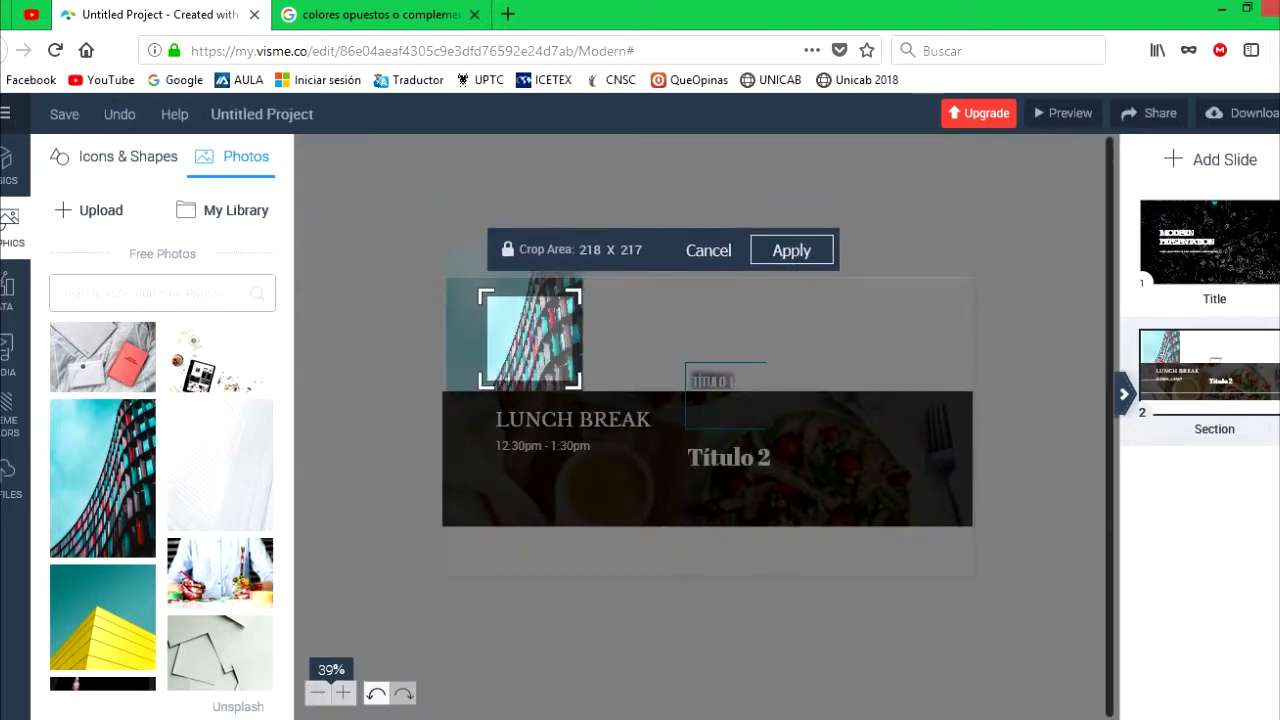
click(791, 251)
Try a 15% color overlay and the Aden, Brooklyn and Clarendon filters on the building photo, and apply the Gingham filter
click(322, 156)
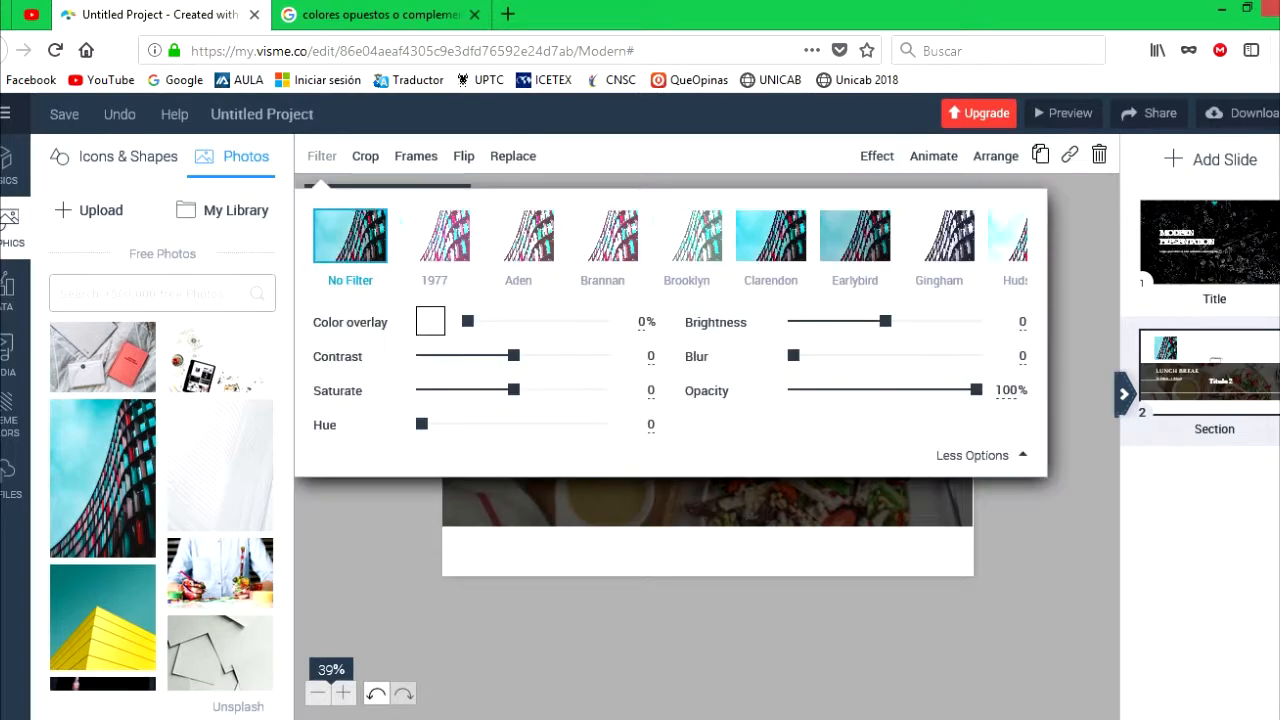
drag(467, 321, 488, 321)
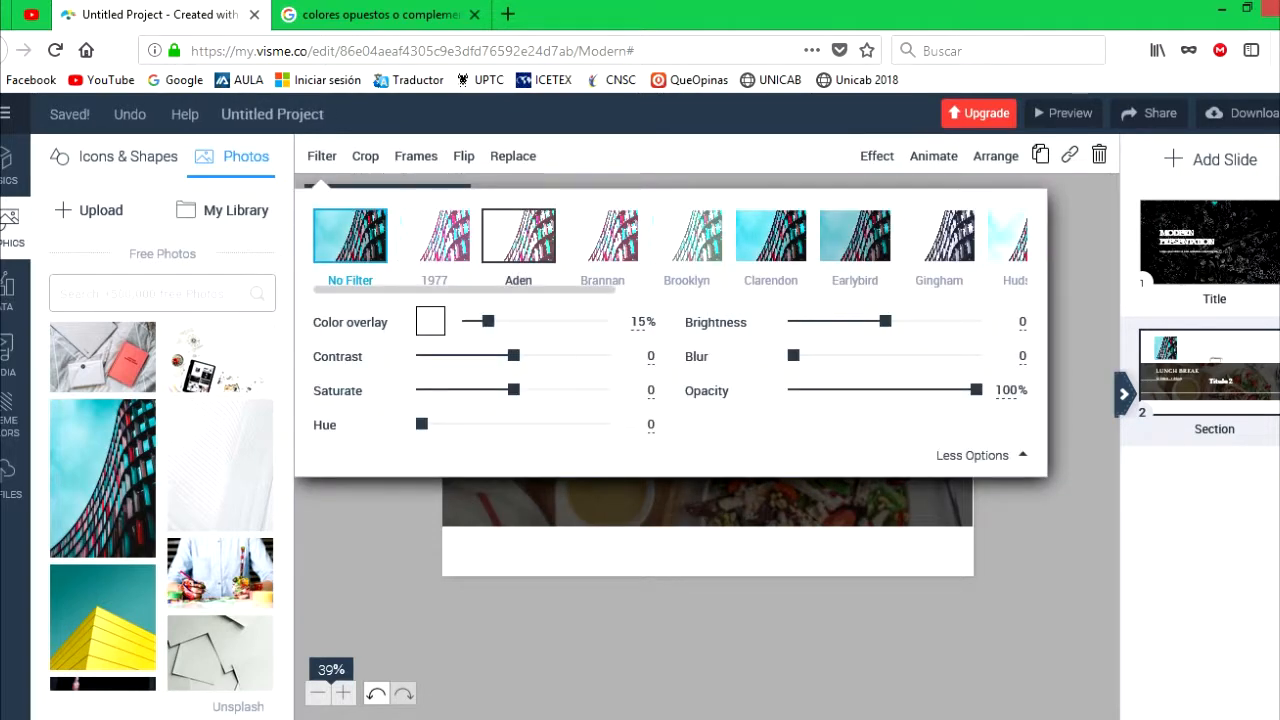
click(518, 237)
click(687, 237)
click(771, 237)
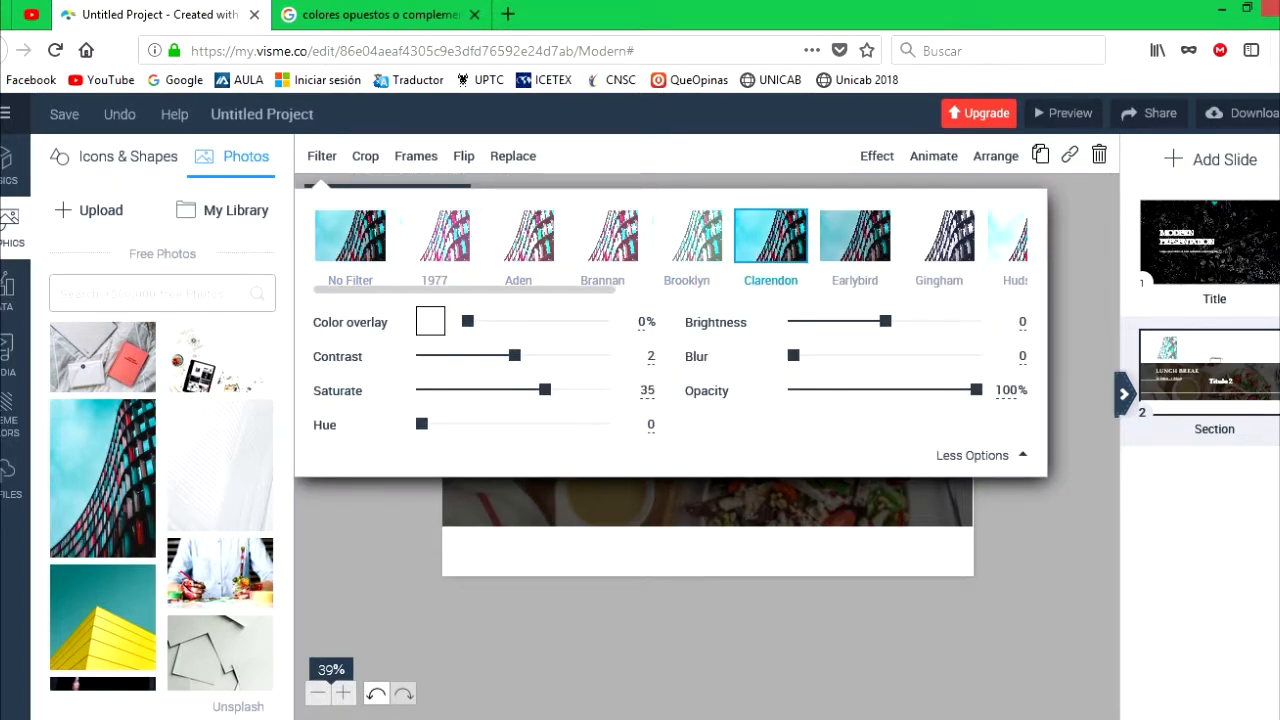
click(939, 237)
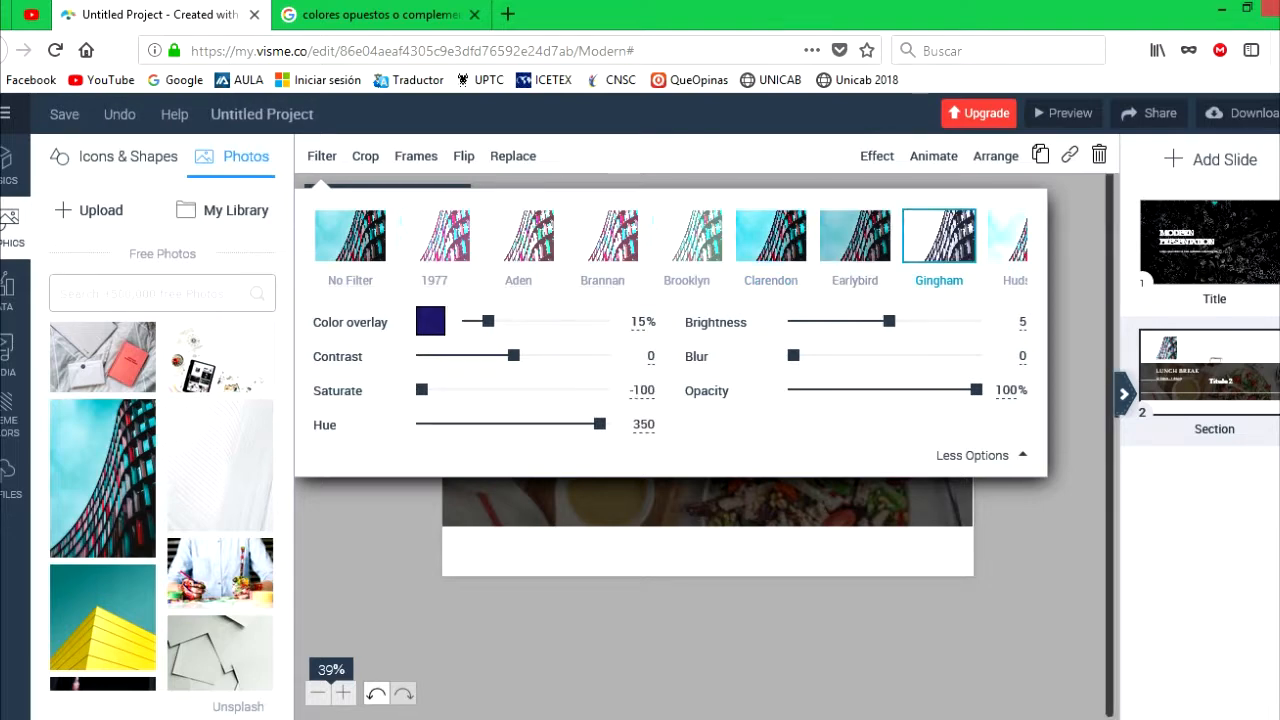
click(708, 503)
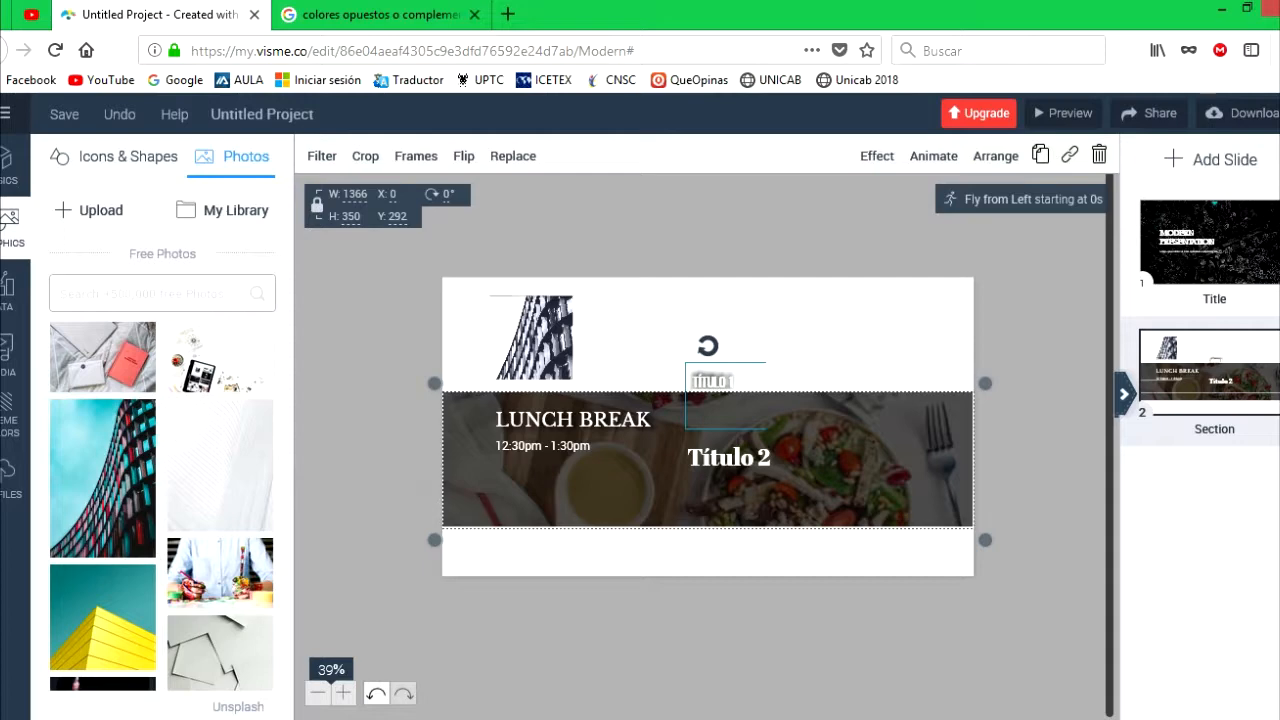
click(535, 330)
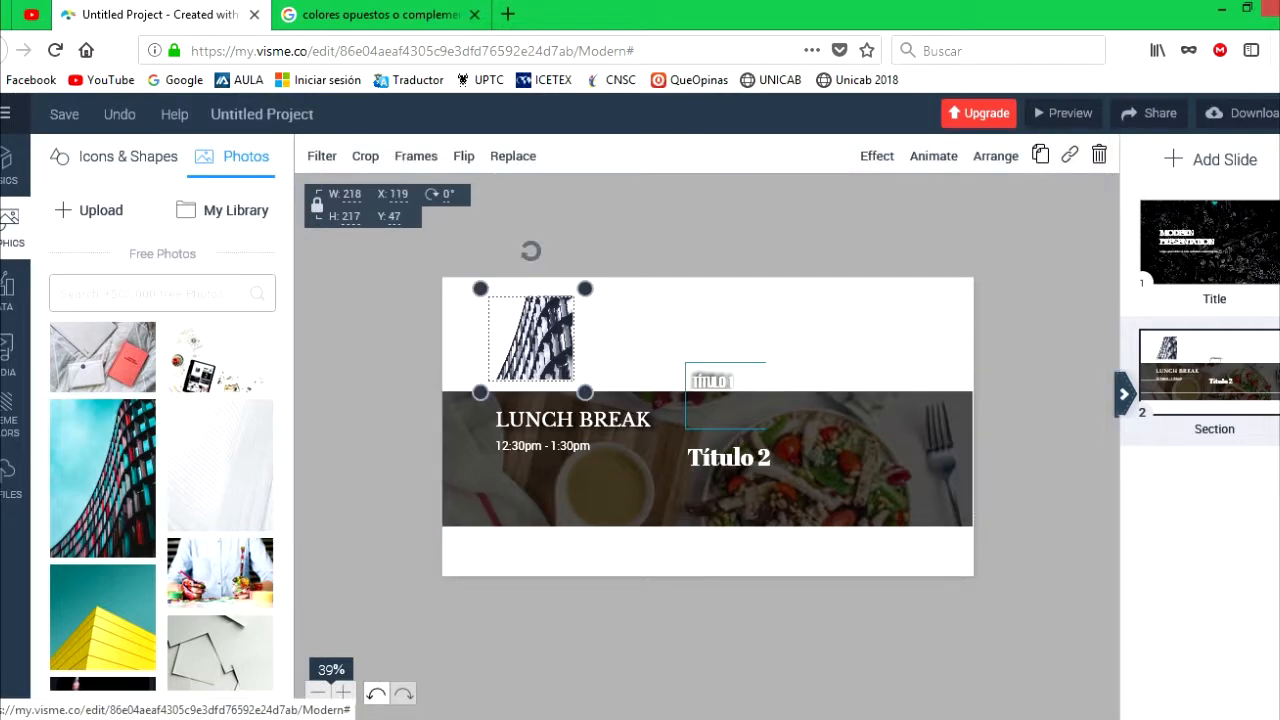
Browse the Animals and Arrows icon categories and insert the orange round-badge ribbon from Banners above the Título 1 box
click(128, 157)
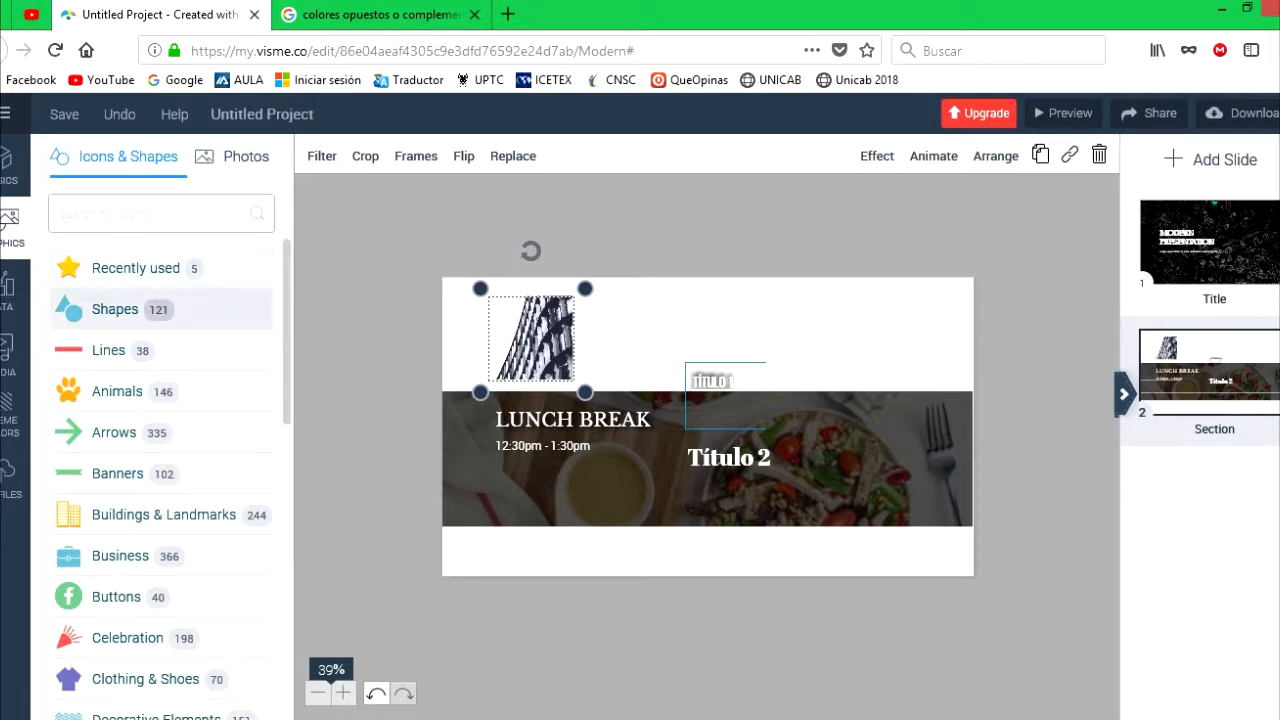
click(117, 391)
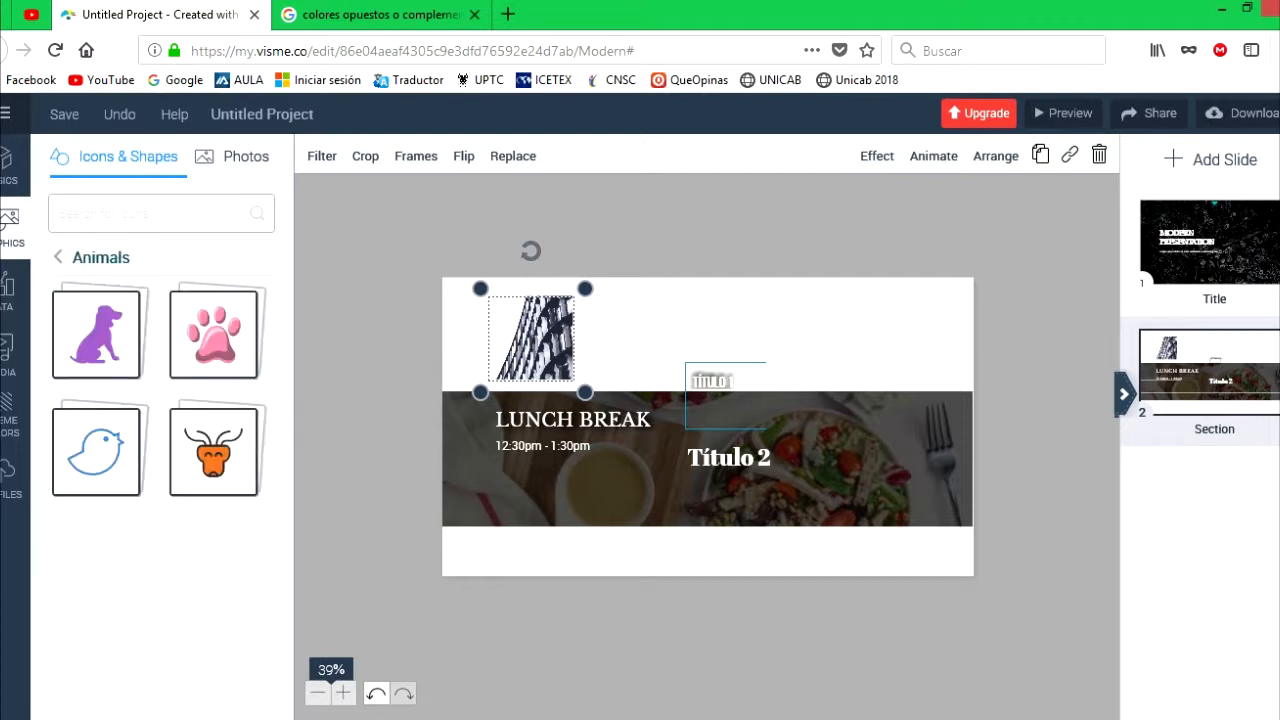
click(58, 257)
click(113, 432)
click(58, 257)
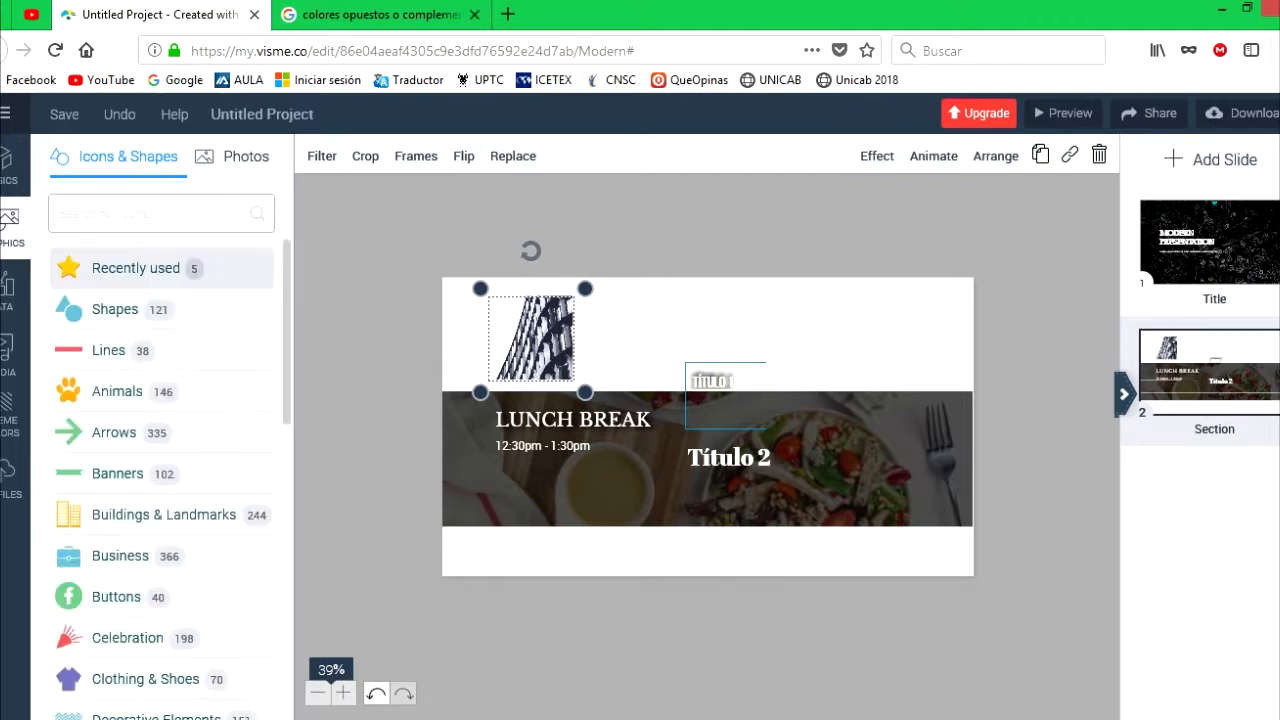
click(117, 473)
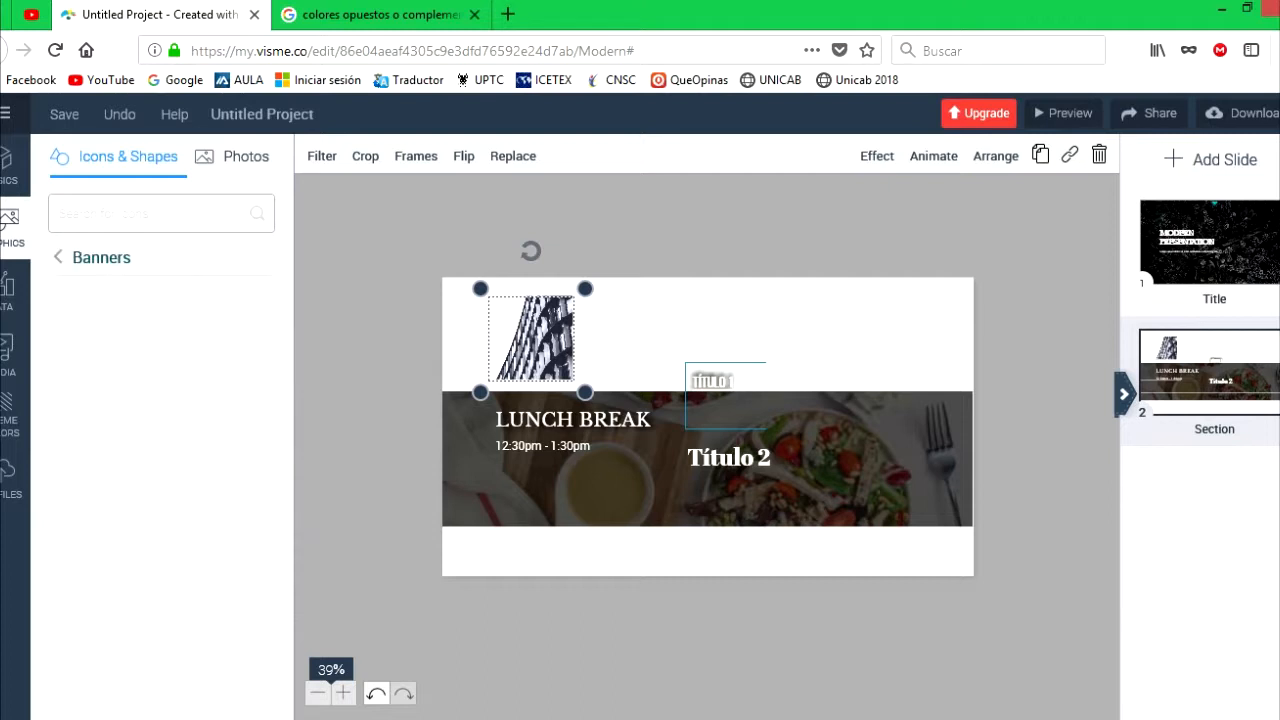
click(96, 335)
click(89, 453)
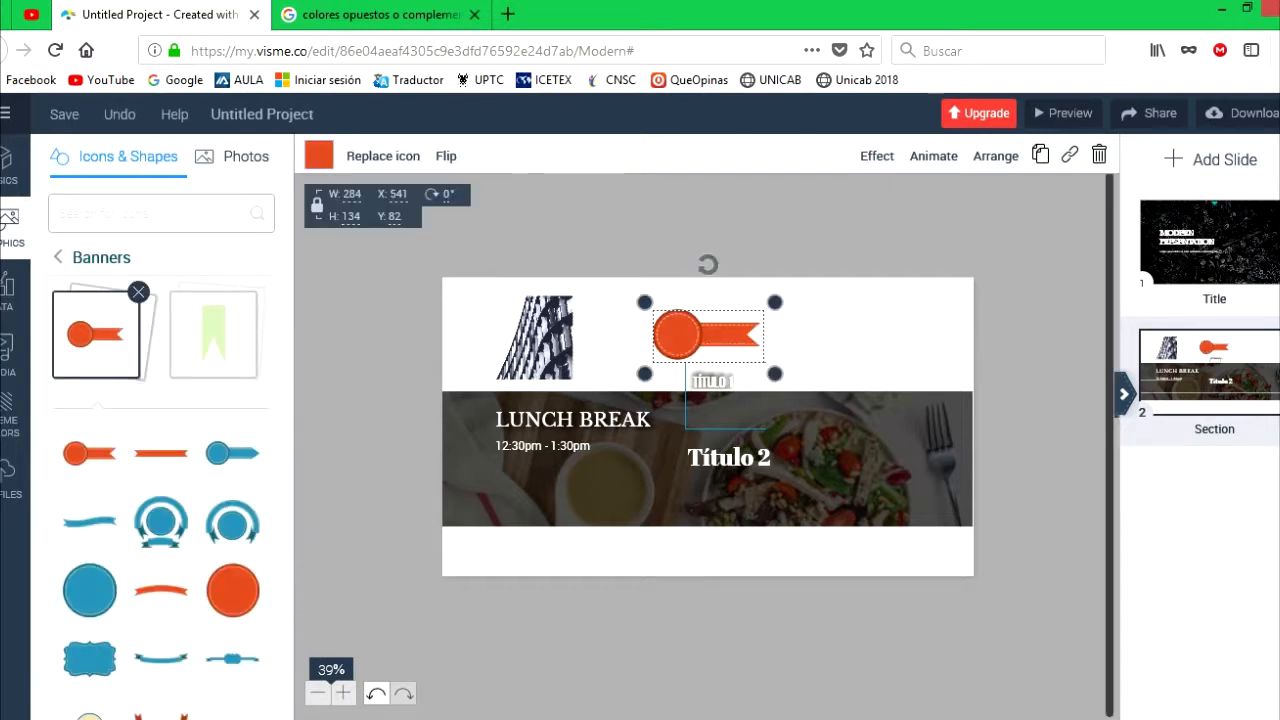
Apply a Fly from Right animation starting at 0 seconds to the orange ribbon banner
click(933, 156)
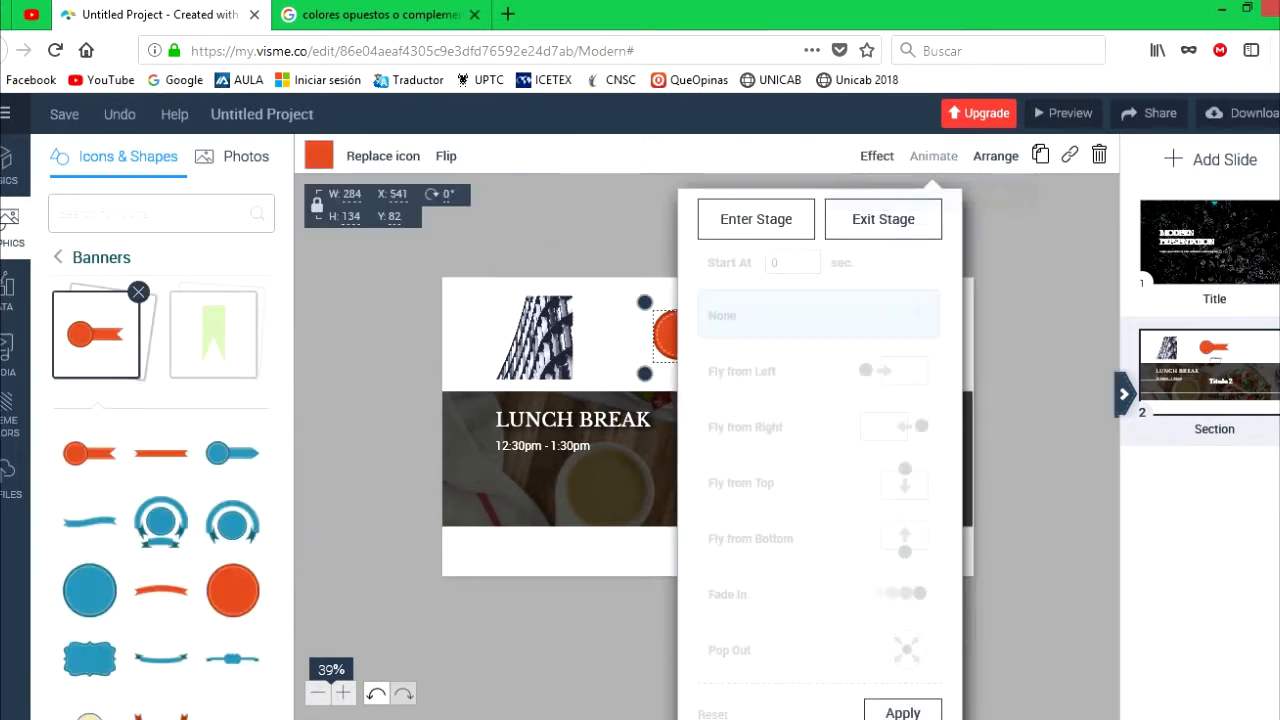
click(818, 427)
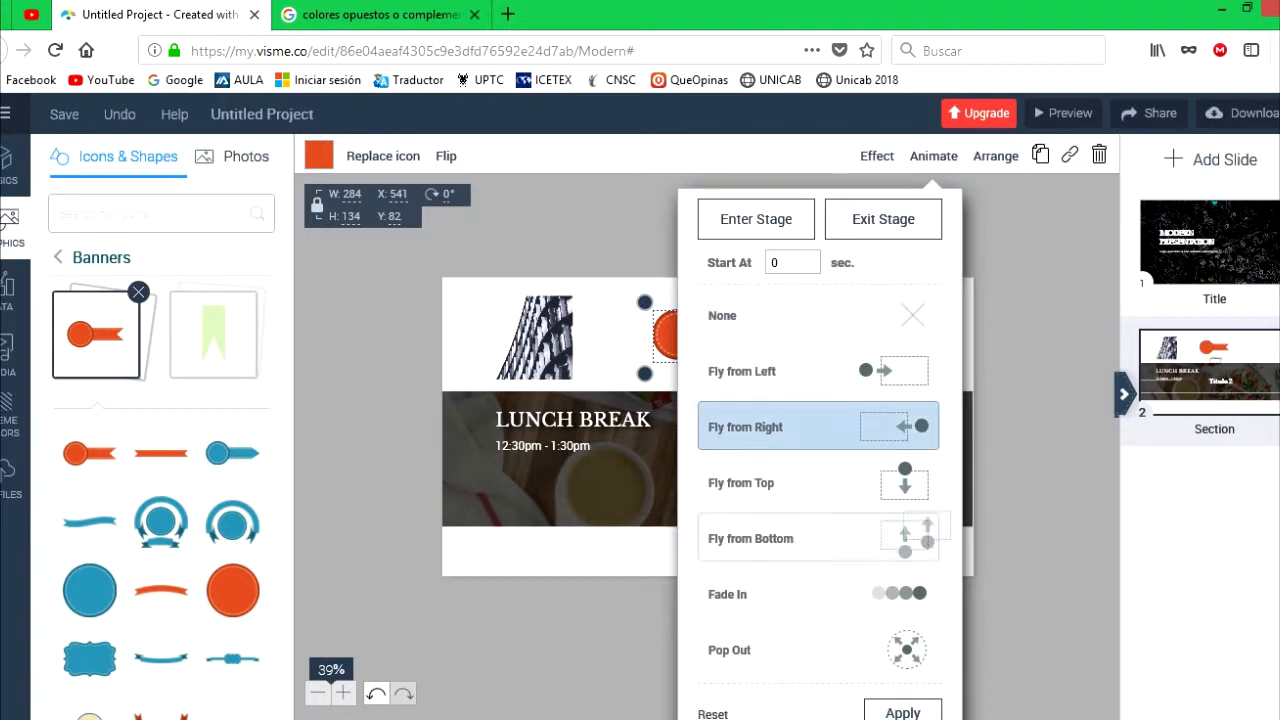
click(902, 712)
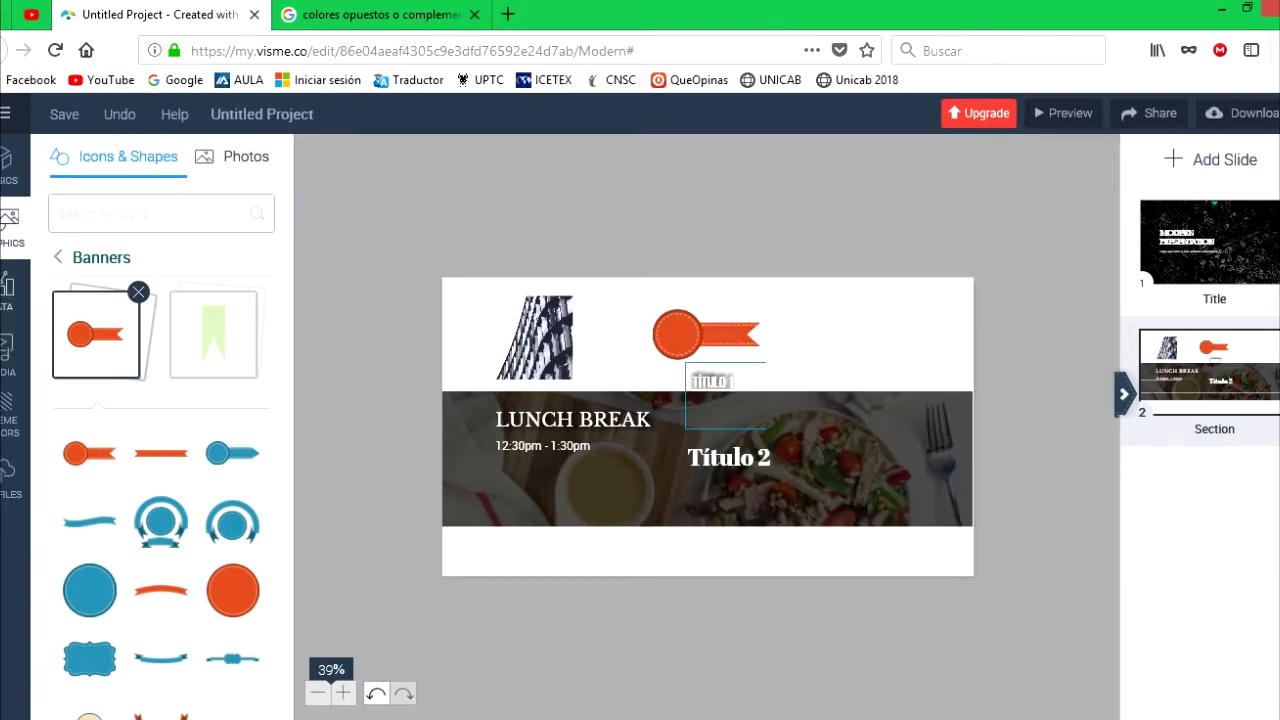
Examine the available data widgets, such as charts, tables, maps, gauges and progress indicators
click(8, 293)
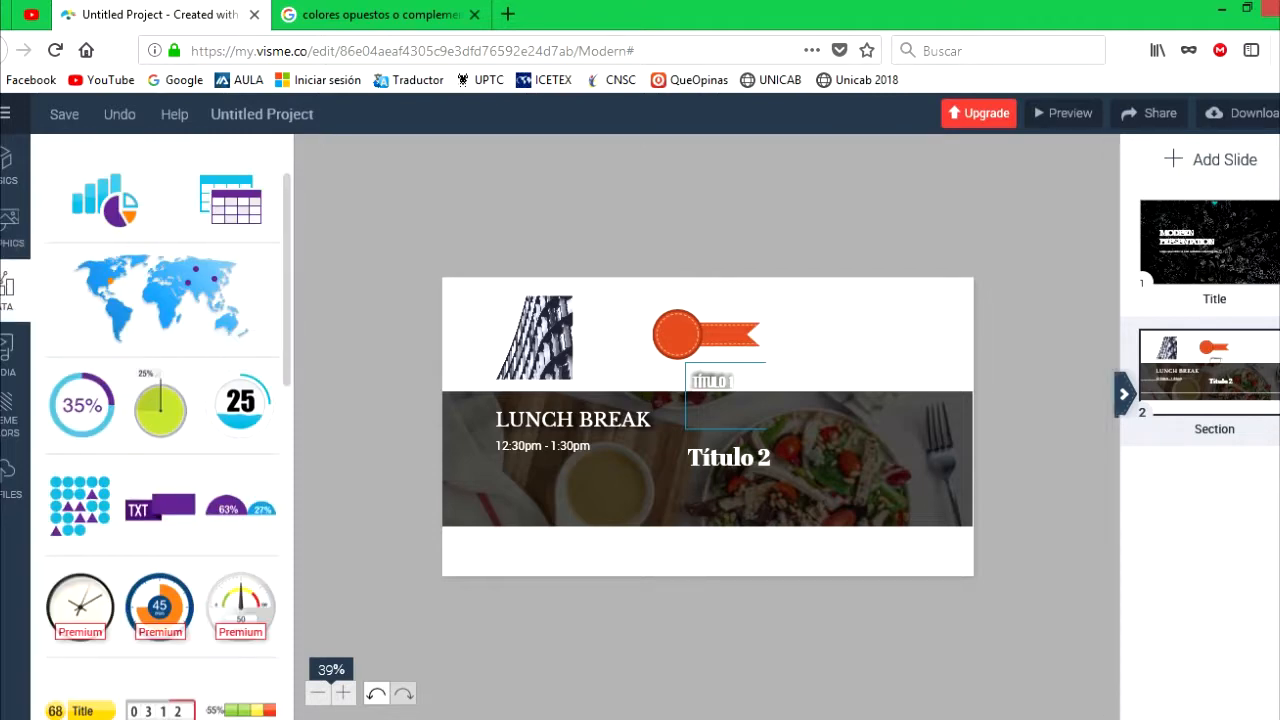
scroll(240, 340, down, 1)
scroll(160, 445, down, 3)
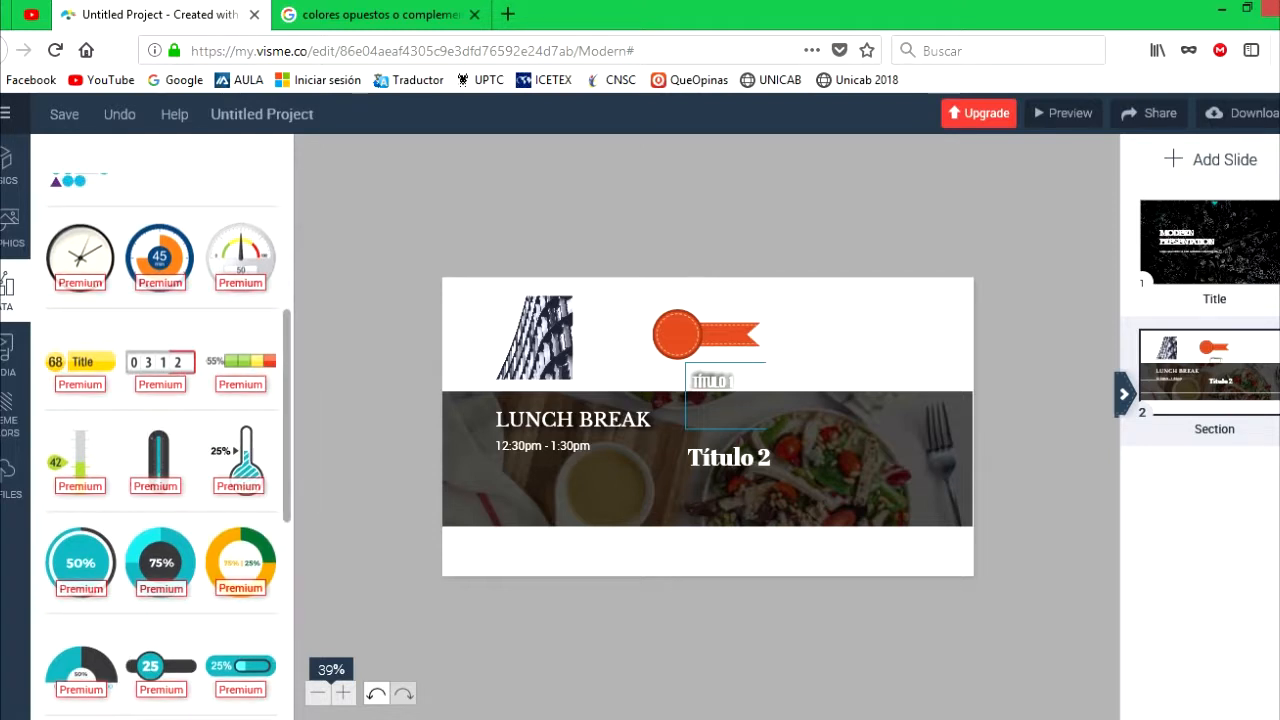
scroll(240, 360, up, 2)
scroll(110, 200, up, 2)
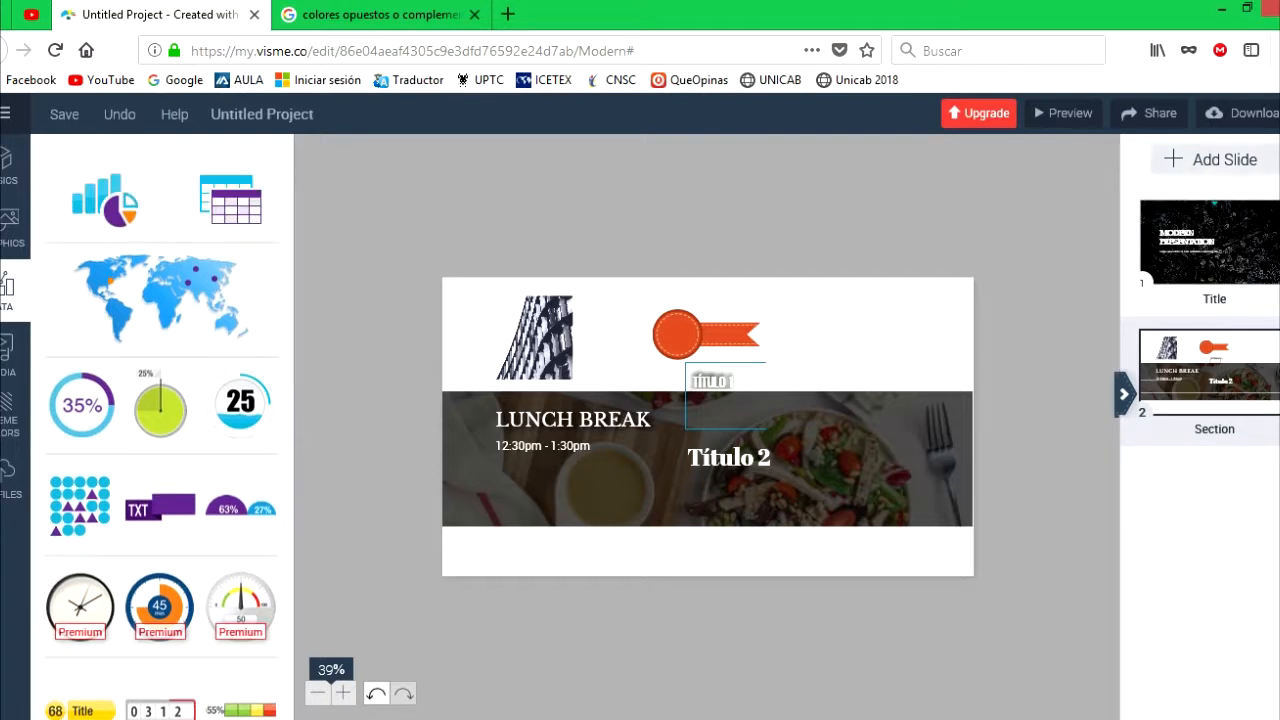
Add a blank slide after the Lunch Break slide
click(1214, 159)
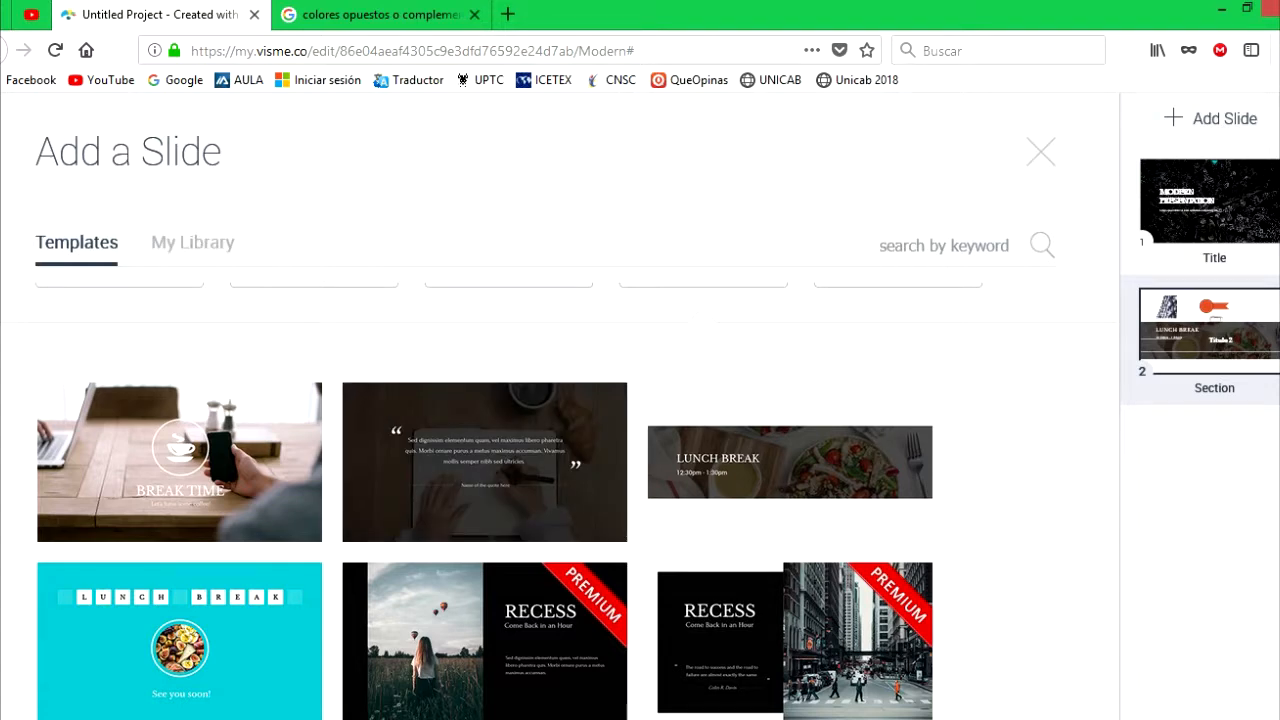
click(1041, 152)
click(1214, 158)
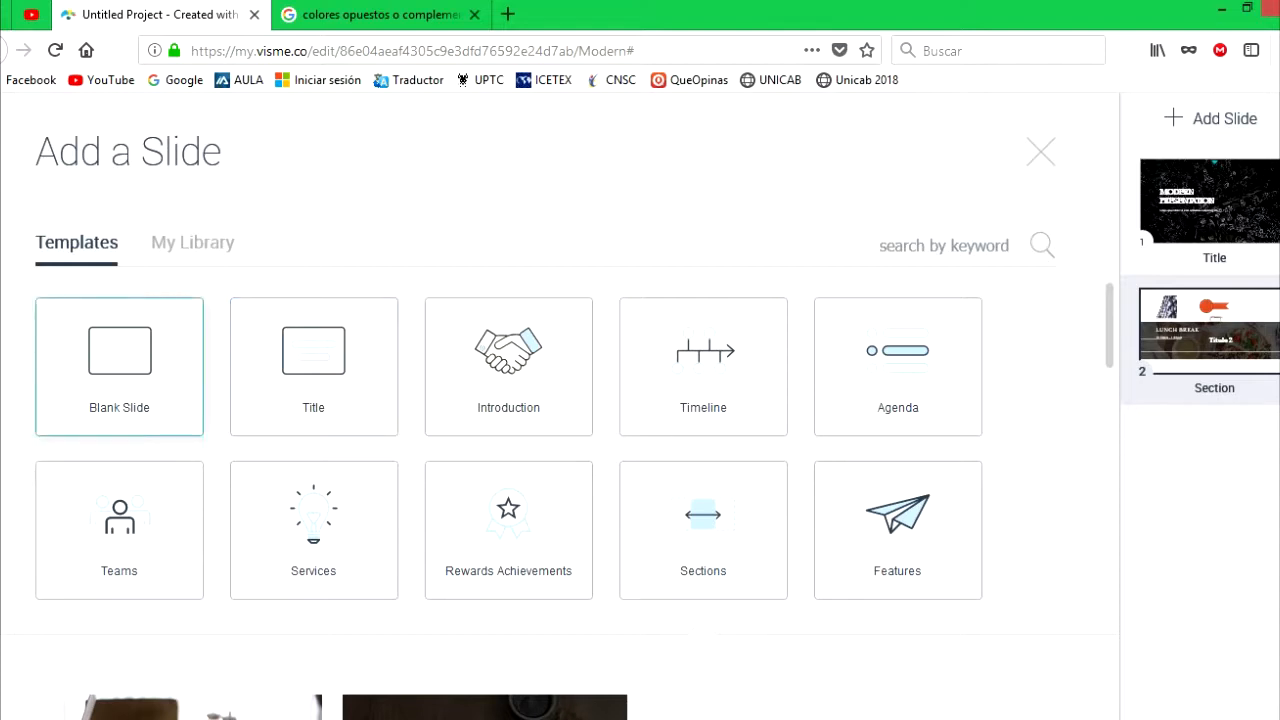
click(119, 366)
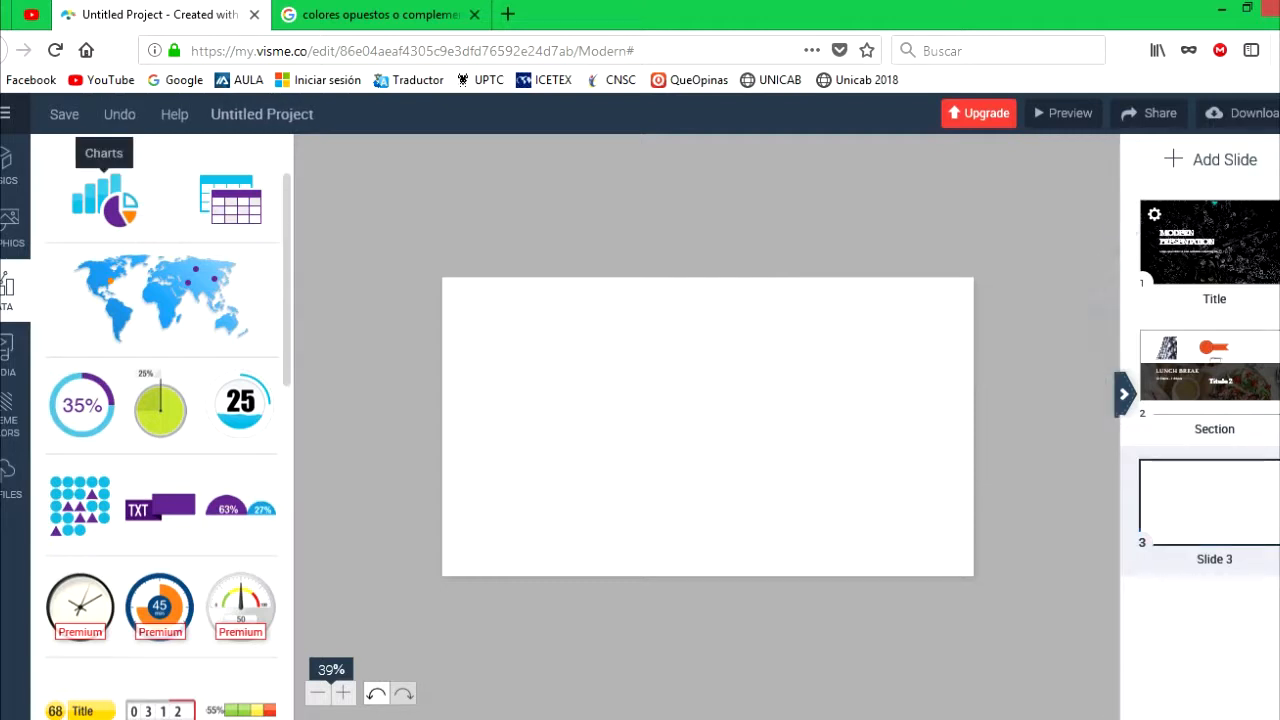
Start a new column chart for the blank slide and rename its data series to "Uso de PC"
click(104, 200)
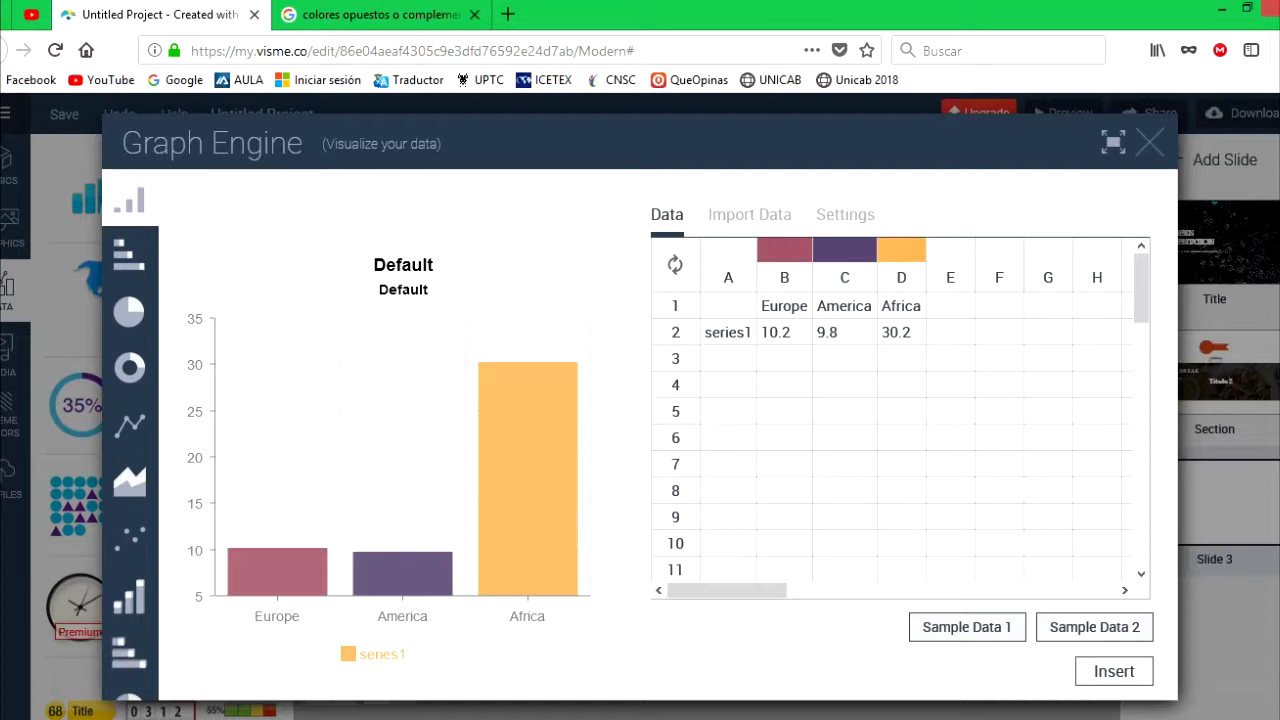
click(784, 332)
click(740, 332)
drag(753, 332, 703, 332)
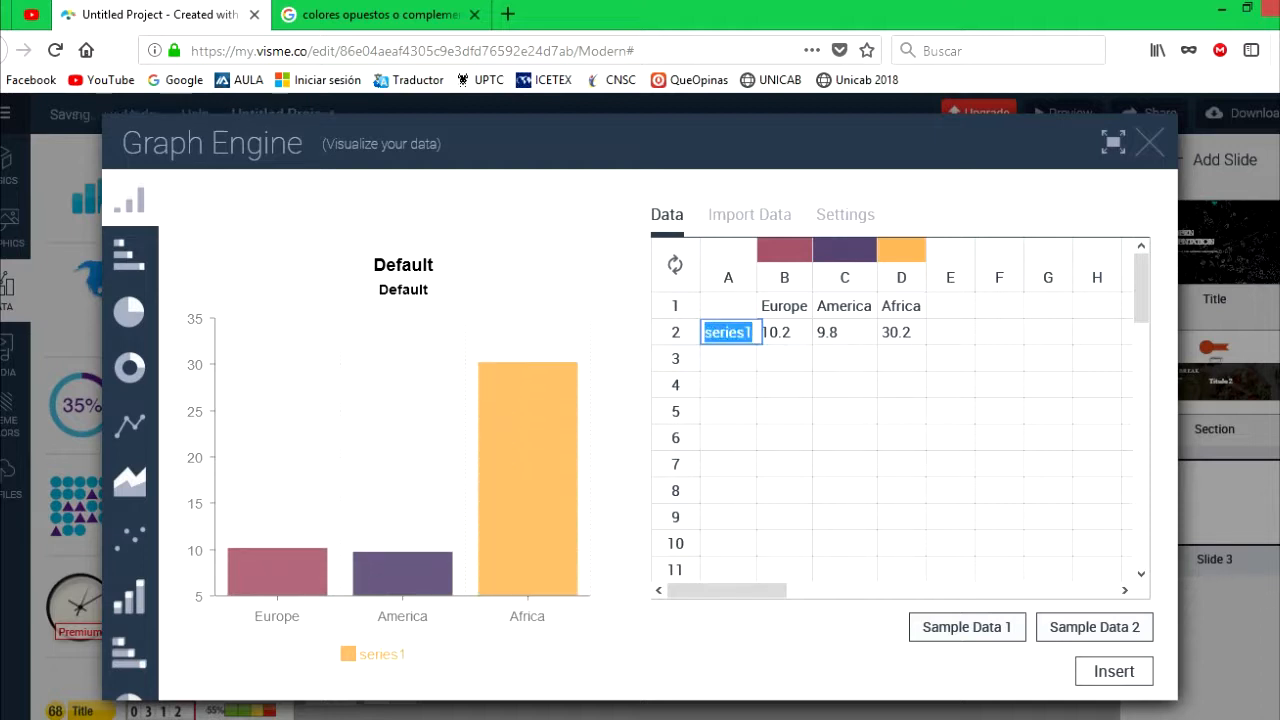
text(PC)
key(Return)
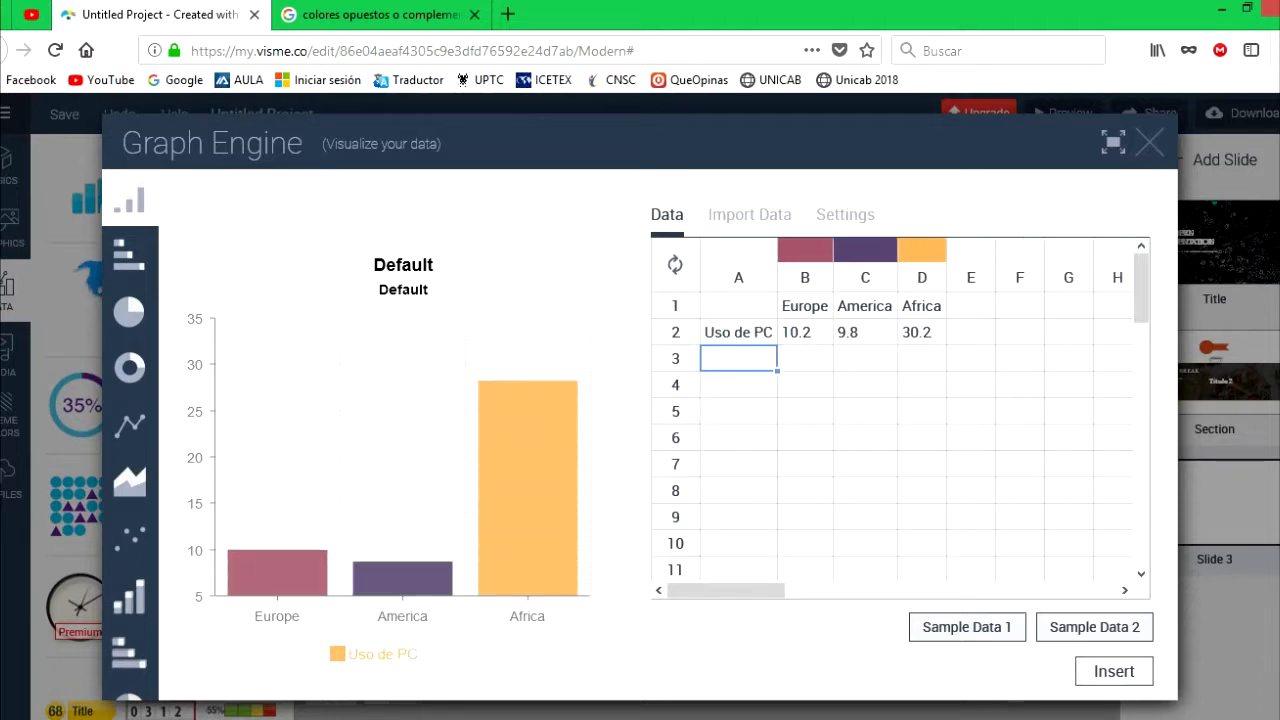
key(Up)
key(Right)
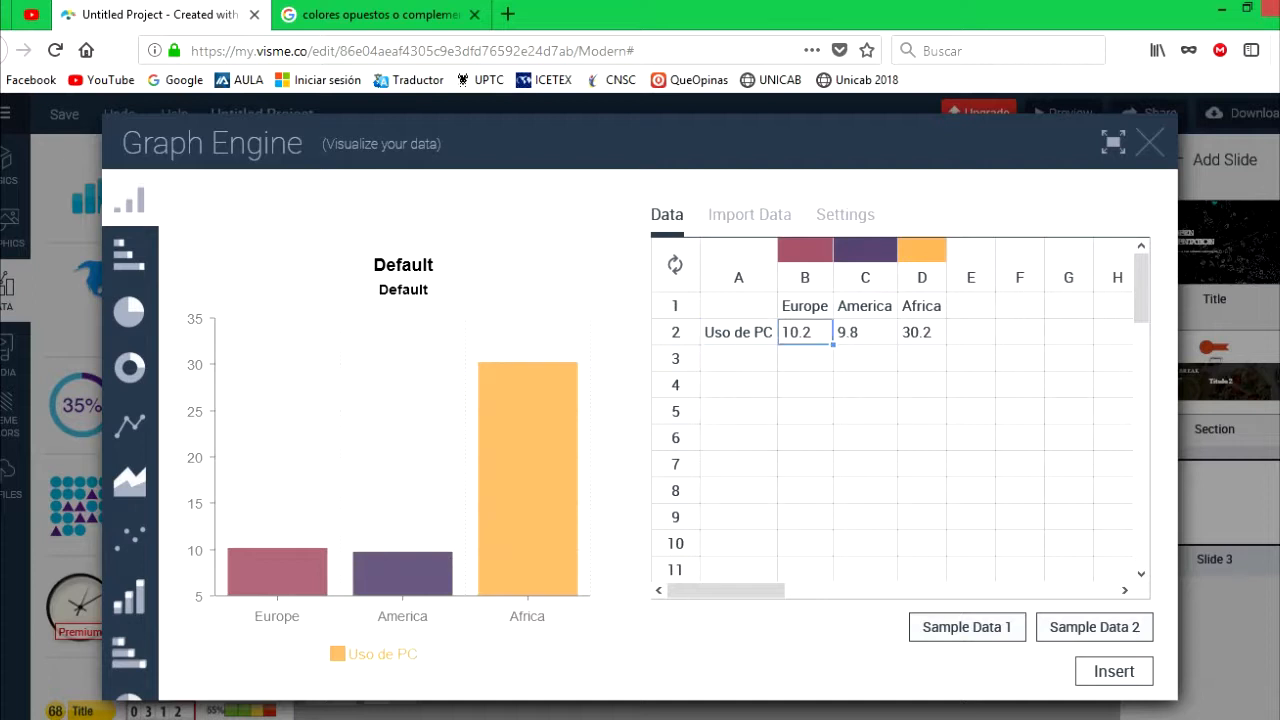
key(Right)
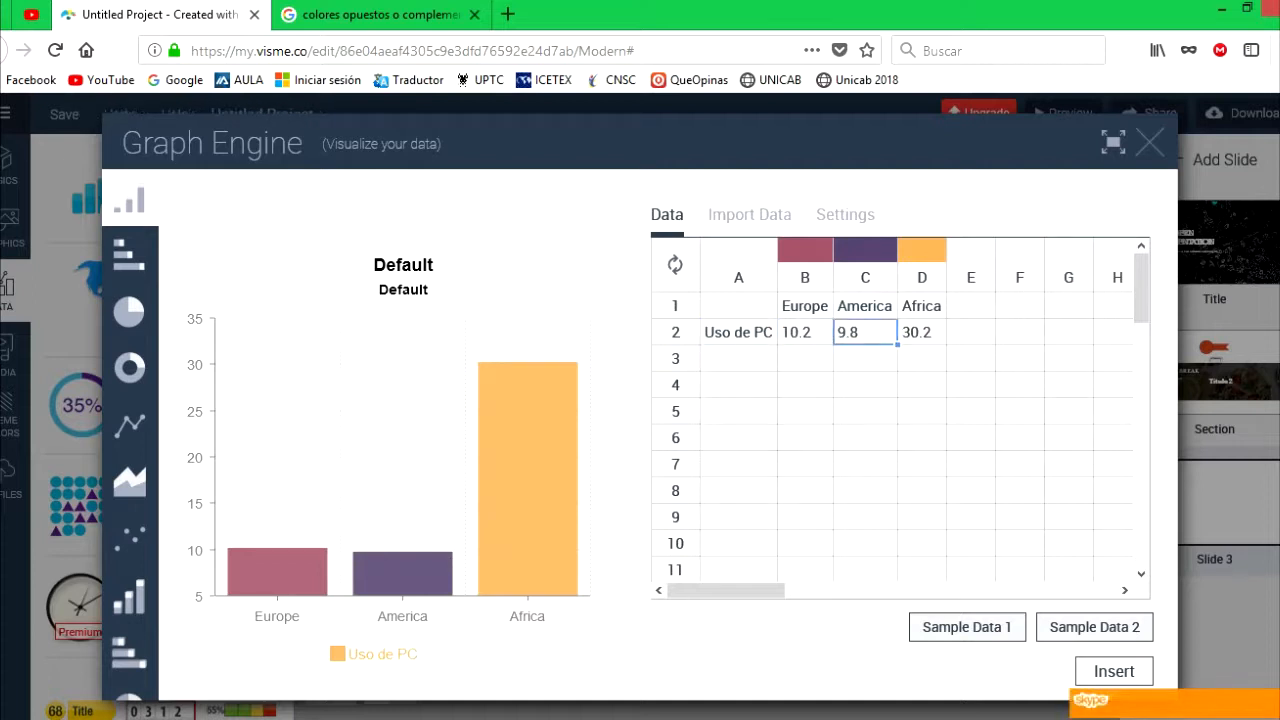
key(Right)
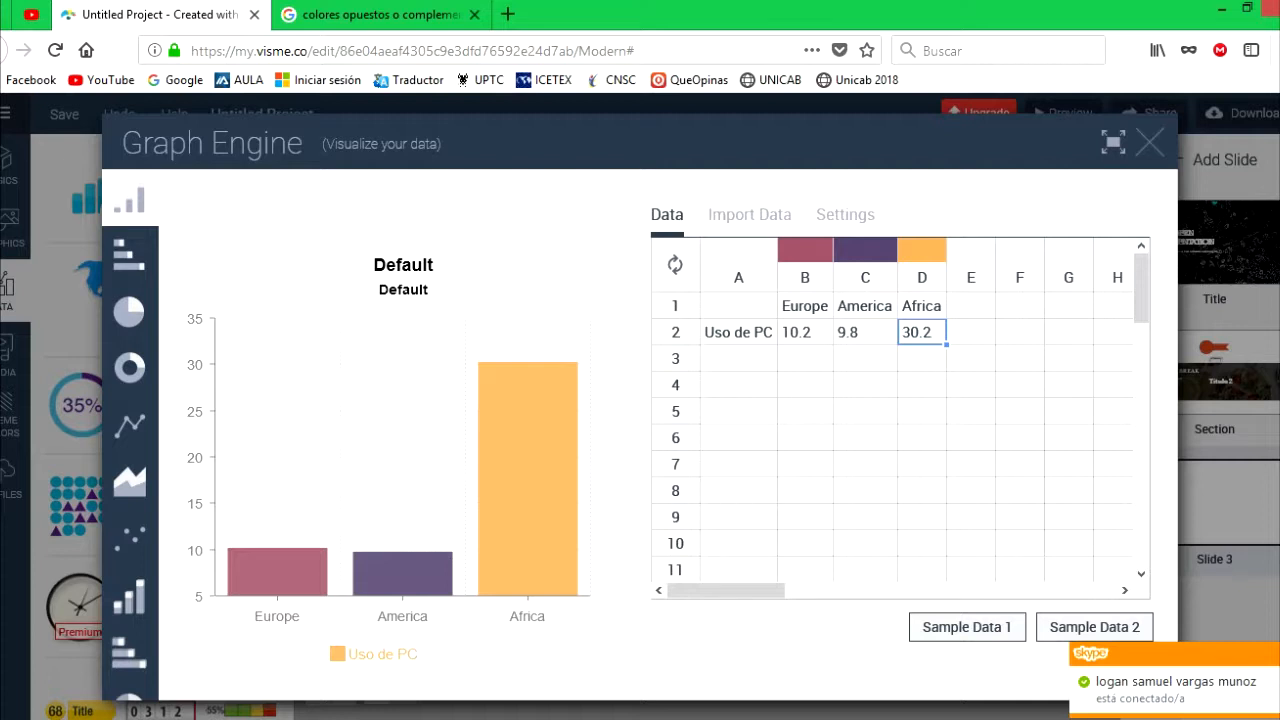
Try the horizontal bar, pie, donut, line and area chart types, and return to the column chart
click(128, 256)
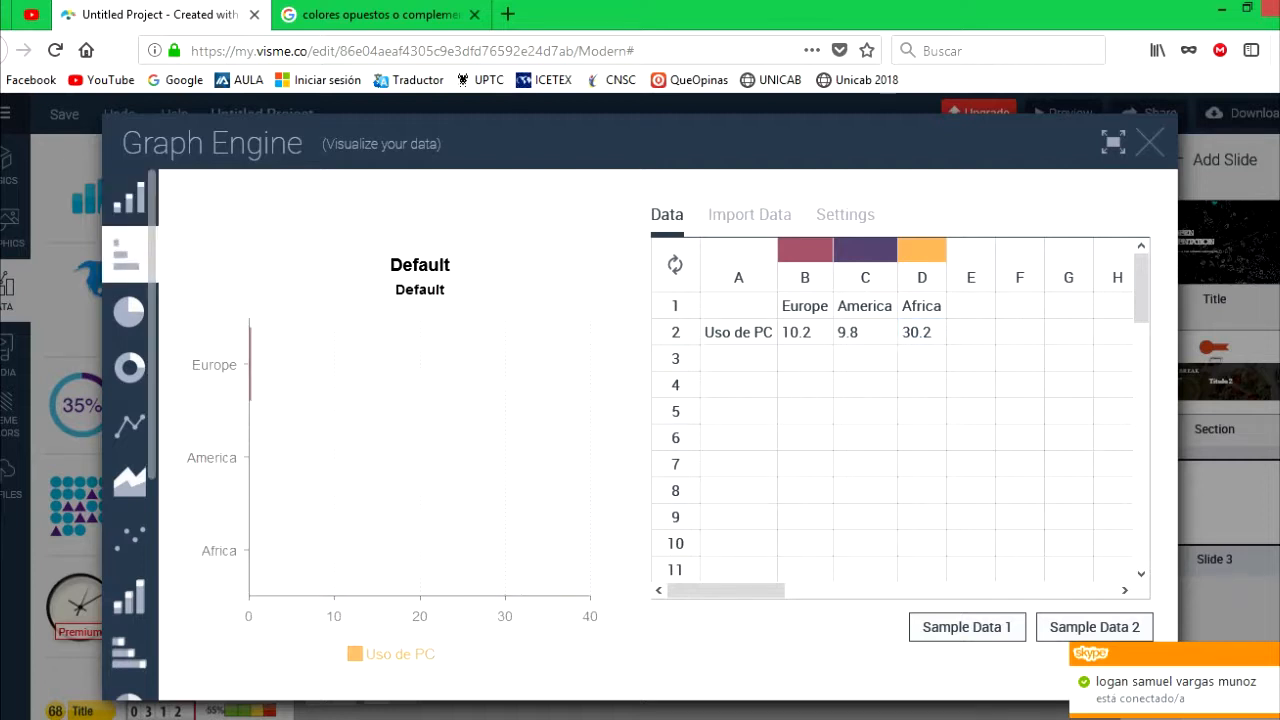
click(128, 312)
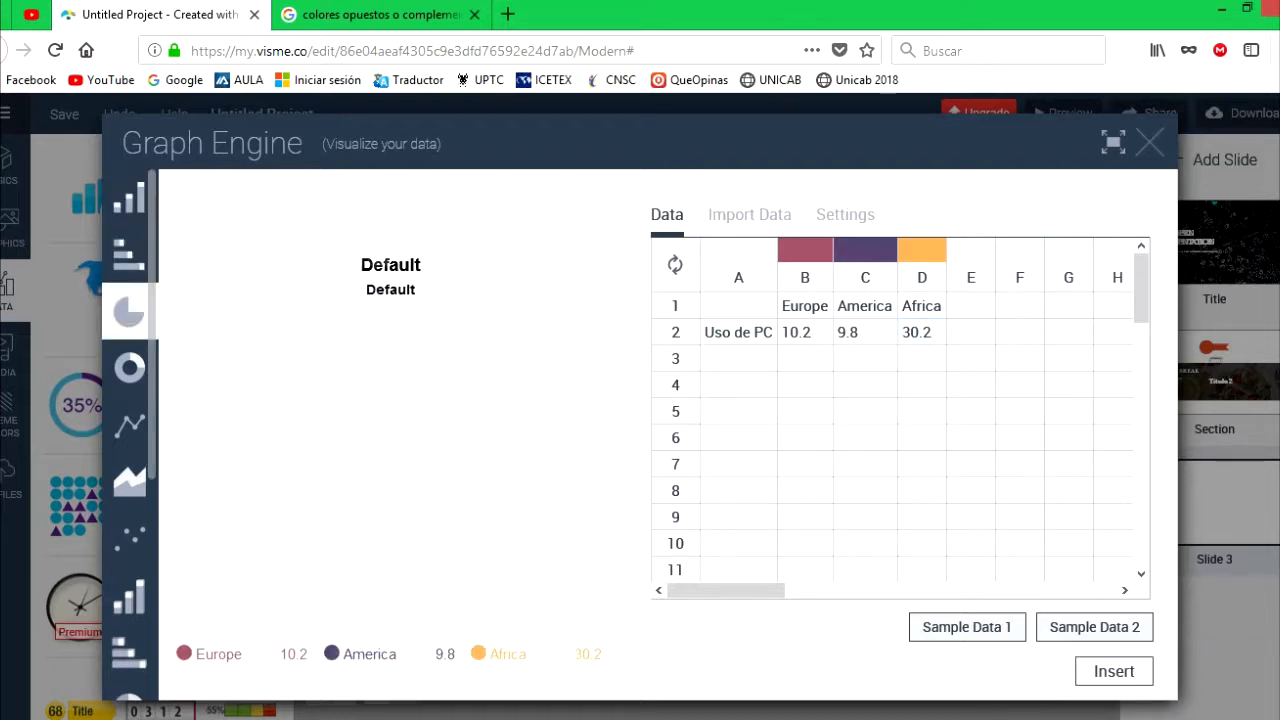
click(128, 368)
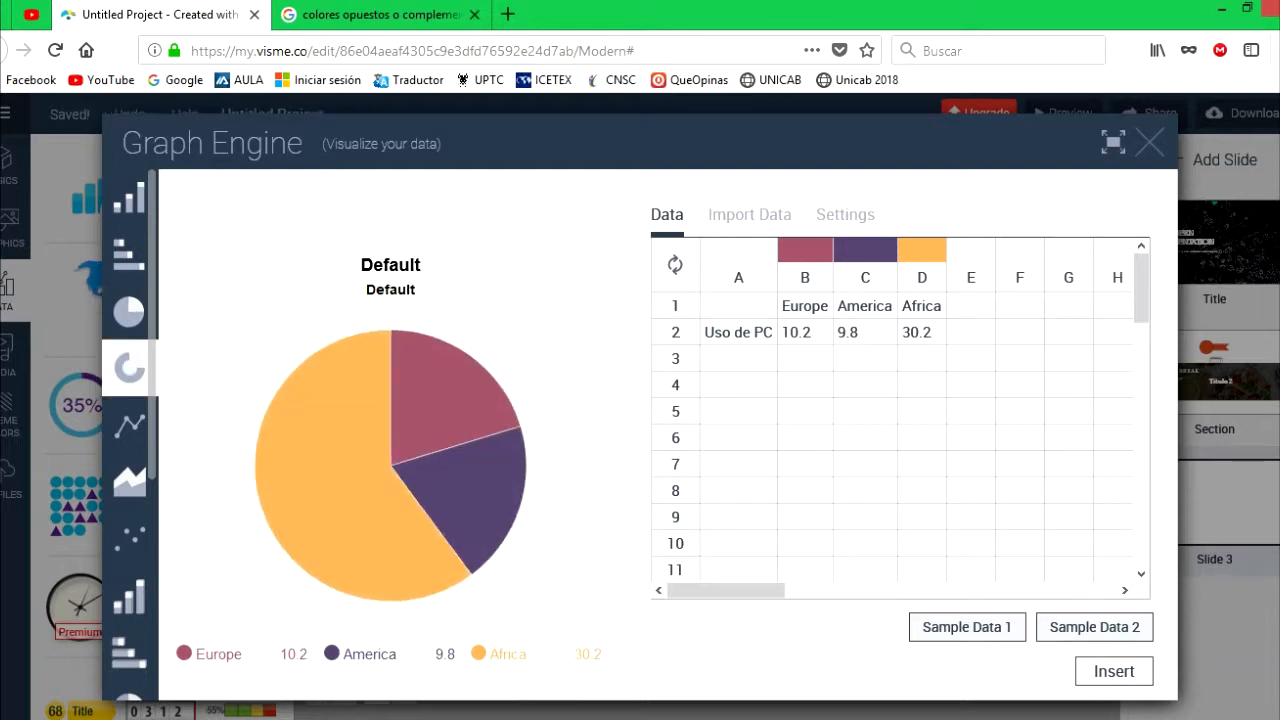
click(128, 425)
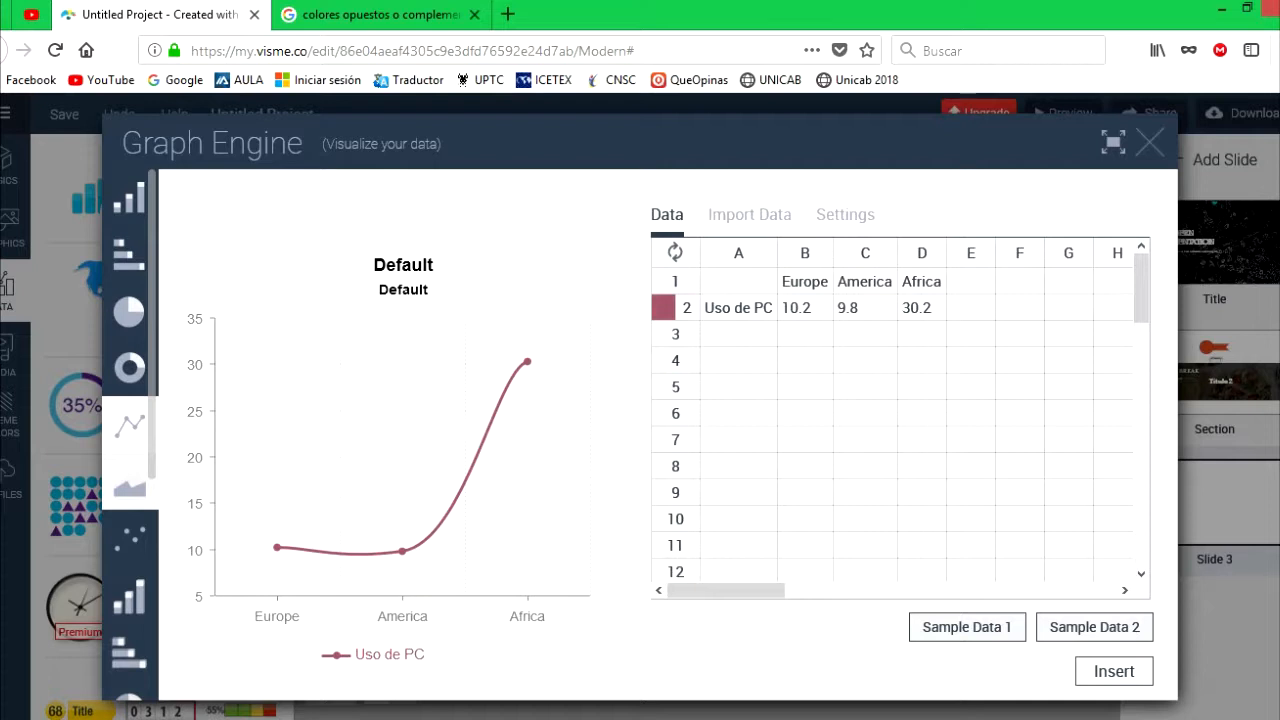
click(128, 485)
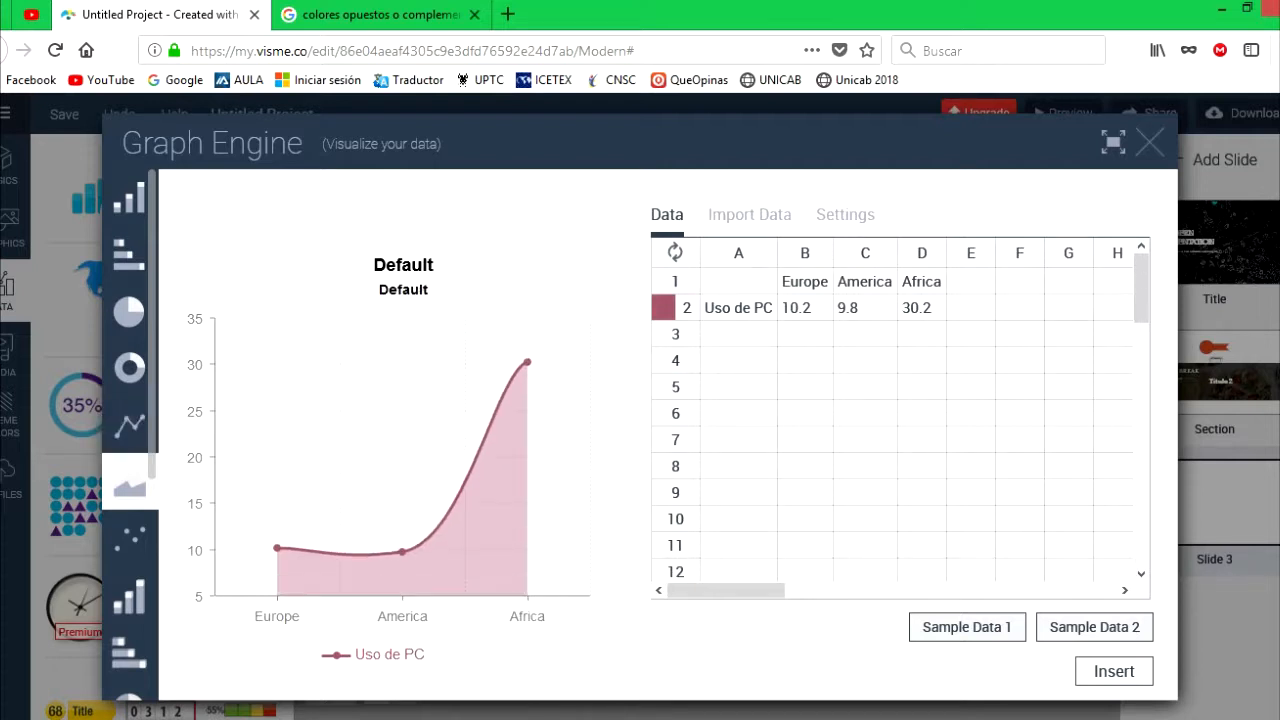
click(129, 199)
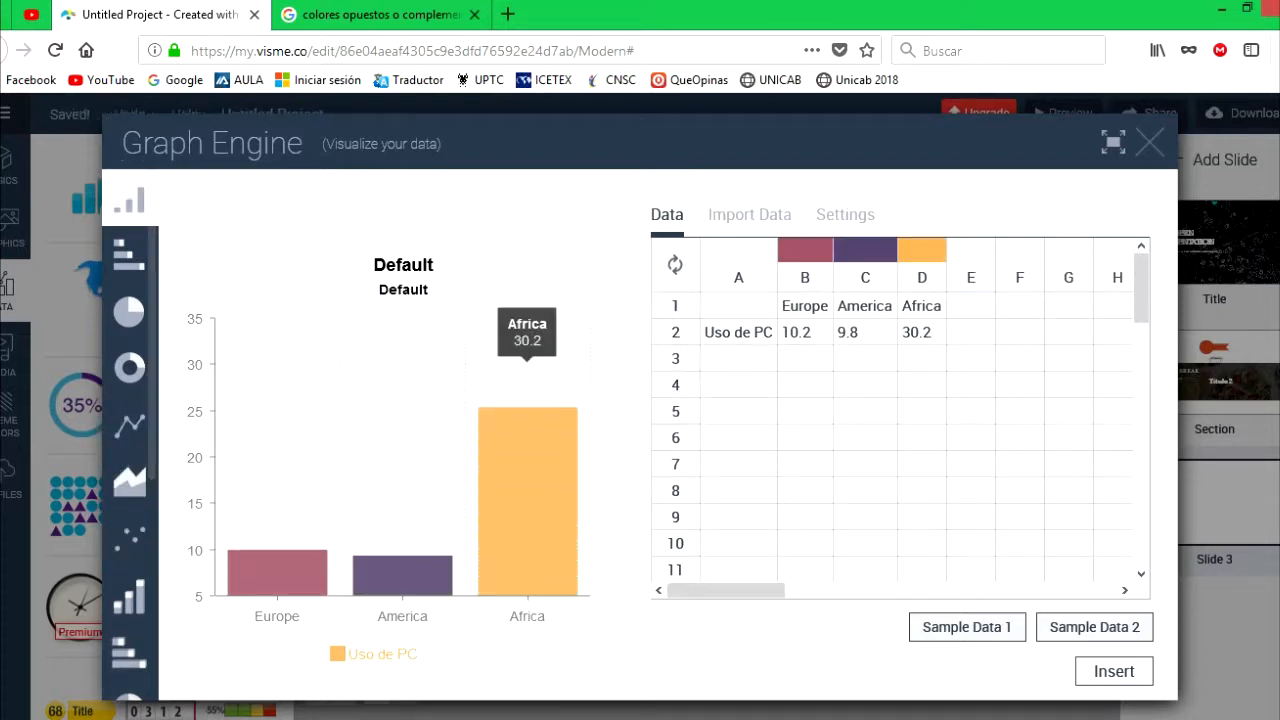
Insert the column chart on slide 3 and change its type to a pie chart
click(805, 332)
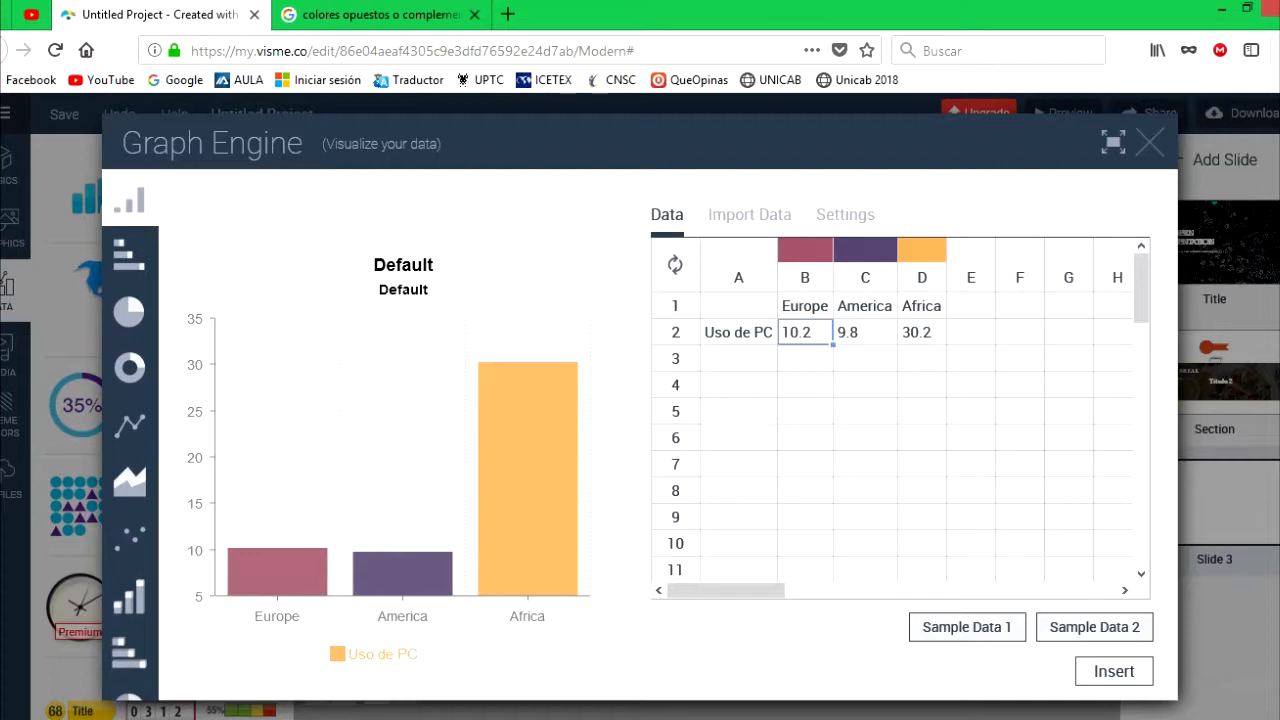
click(865, 332)
click(922, 332)
click(1114, 671)
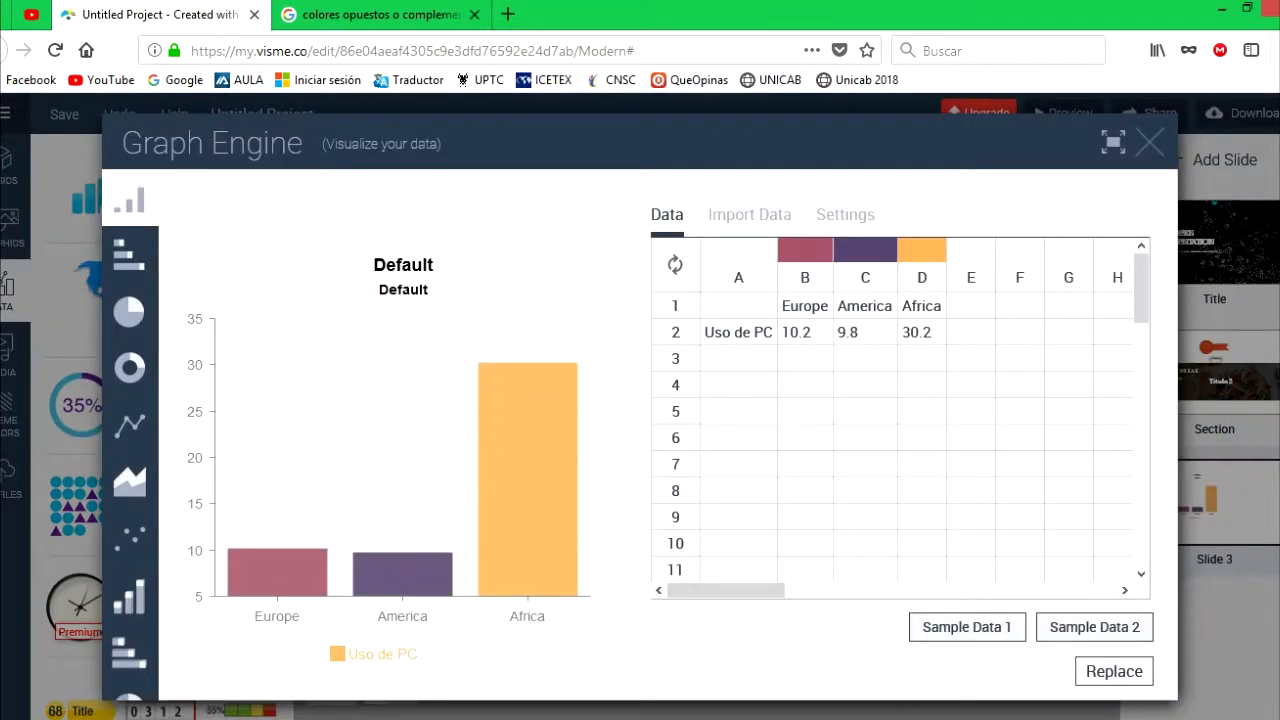
click(129, 312)
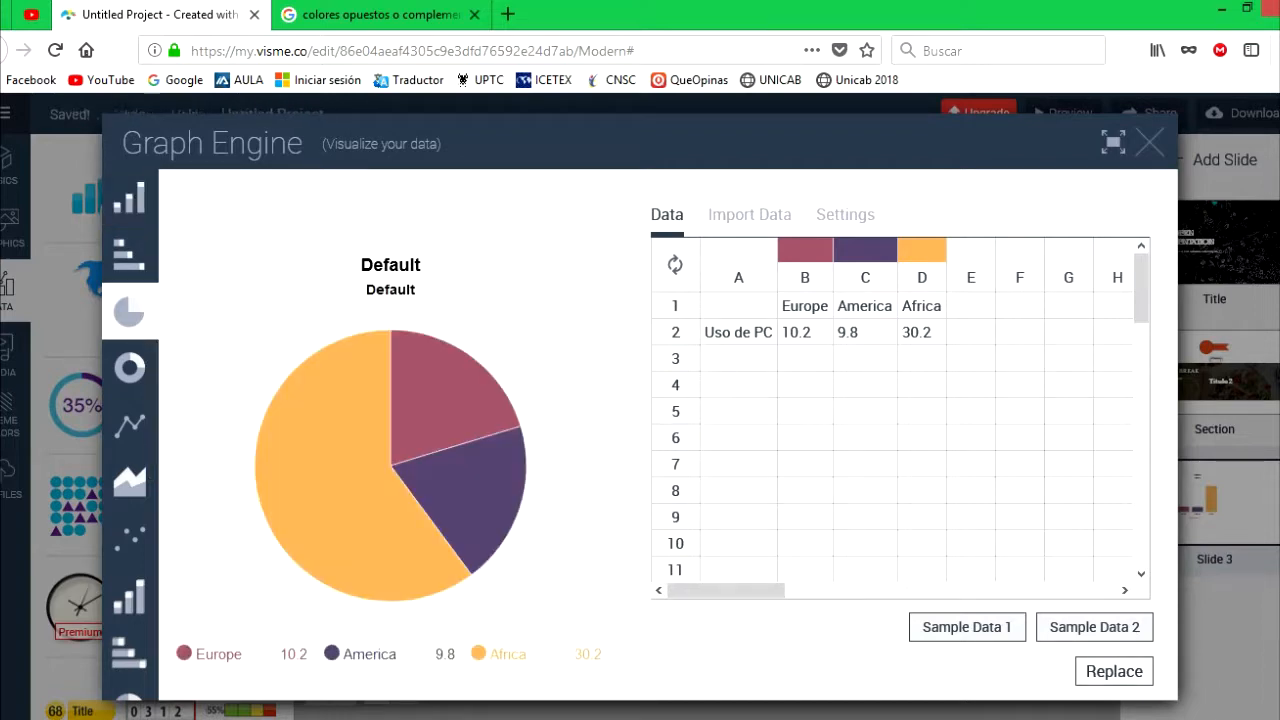
click(1149, 142)
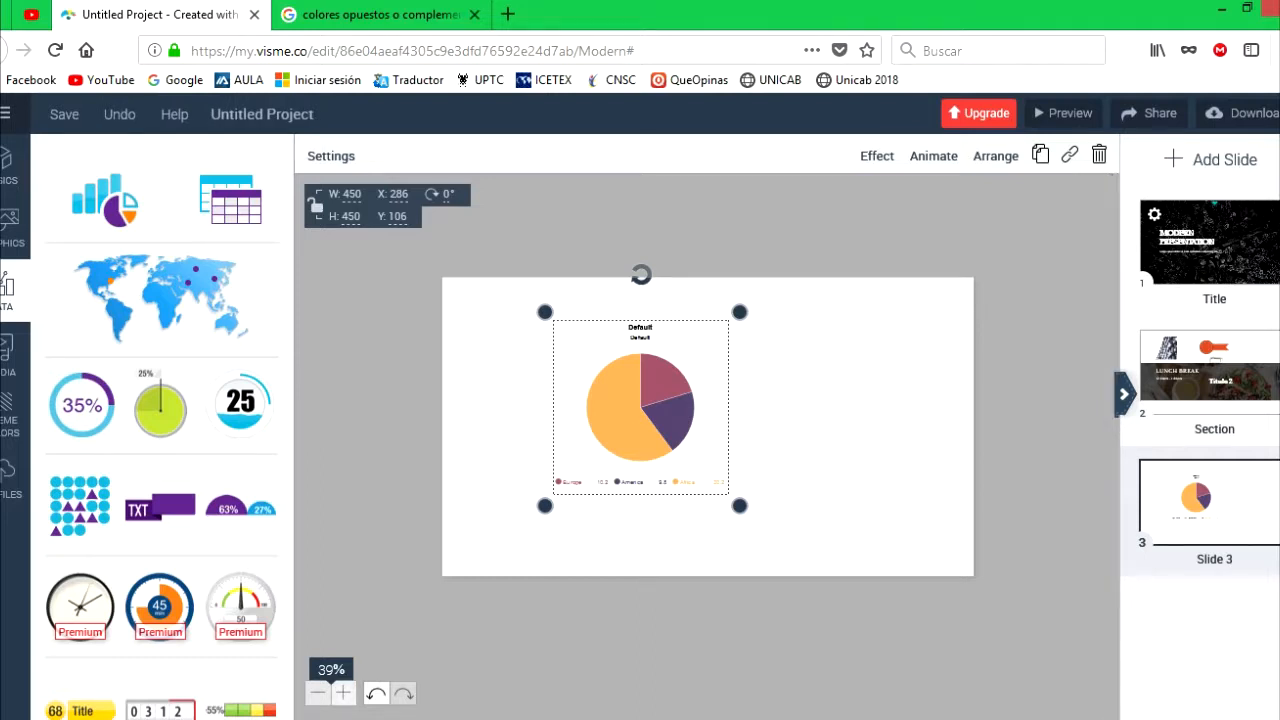
Add a table to the right of the pie chart and apply the theme with a dark header and blue striped rows
click(343, 692)
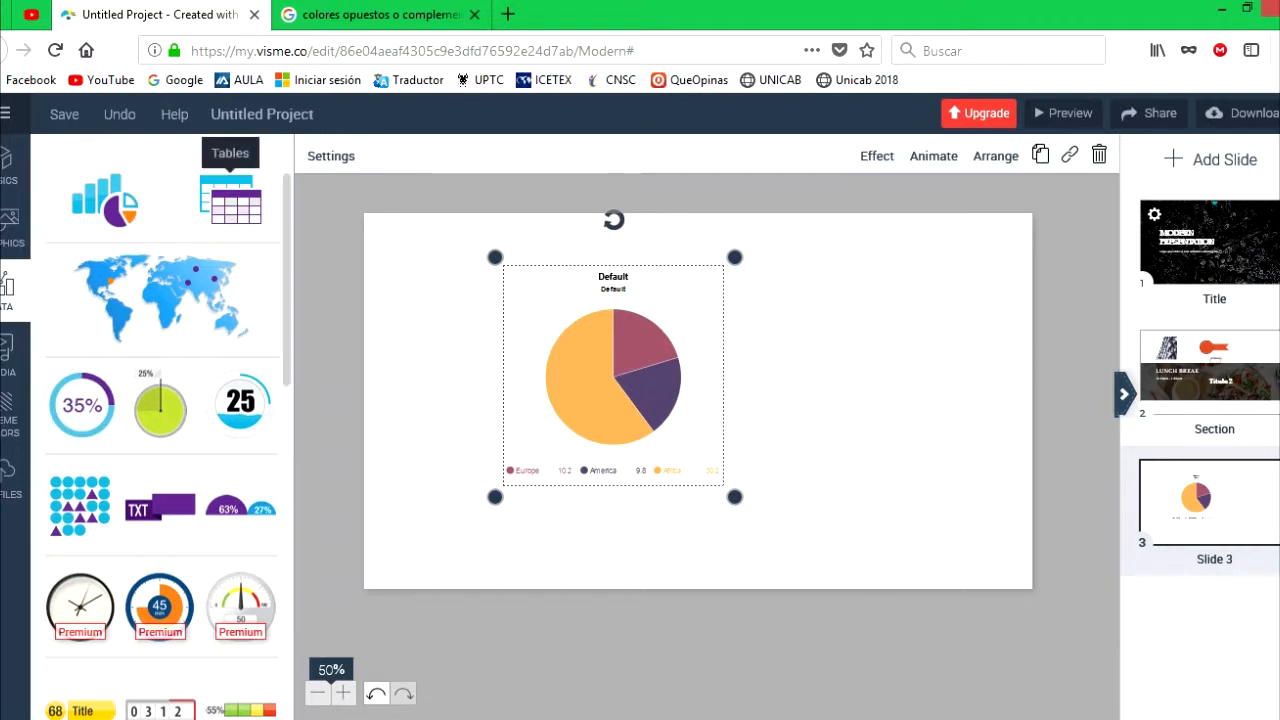
click(331, 156)
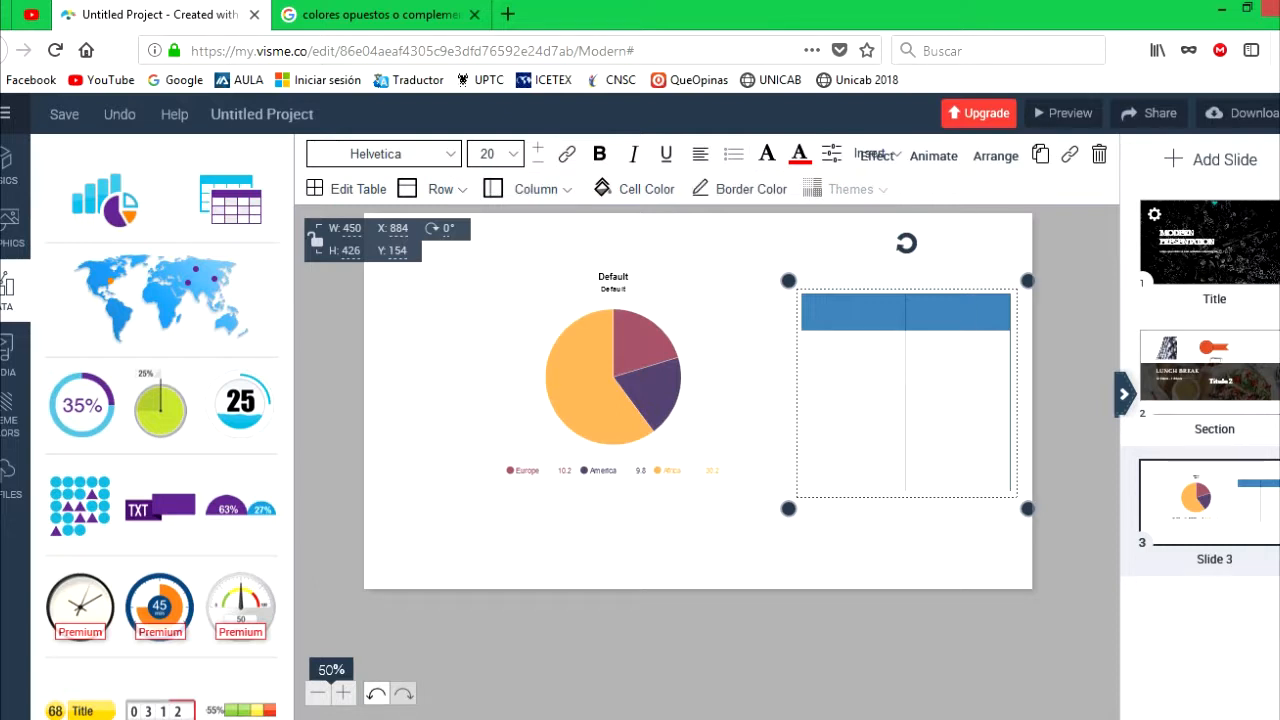
click(850, 189)
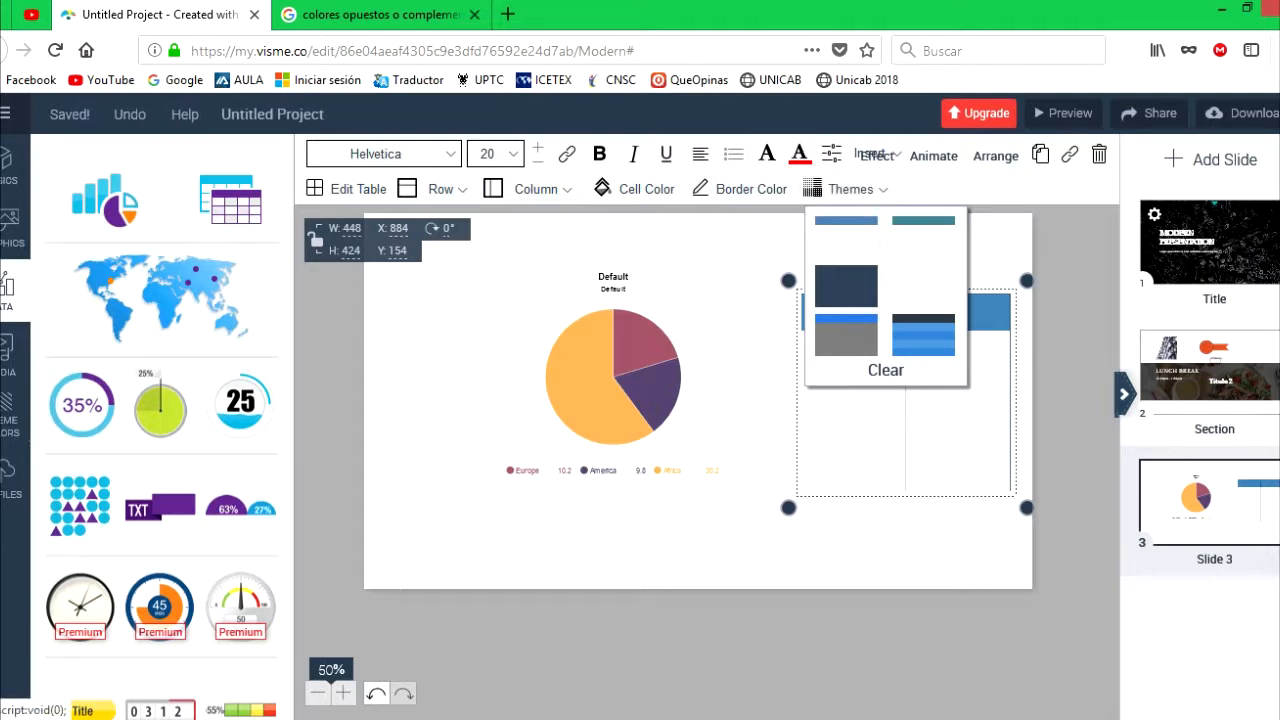
click(923, 336)
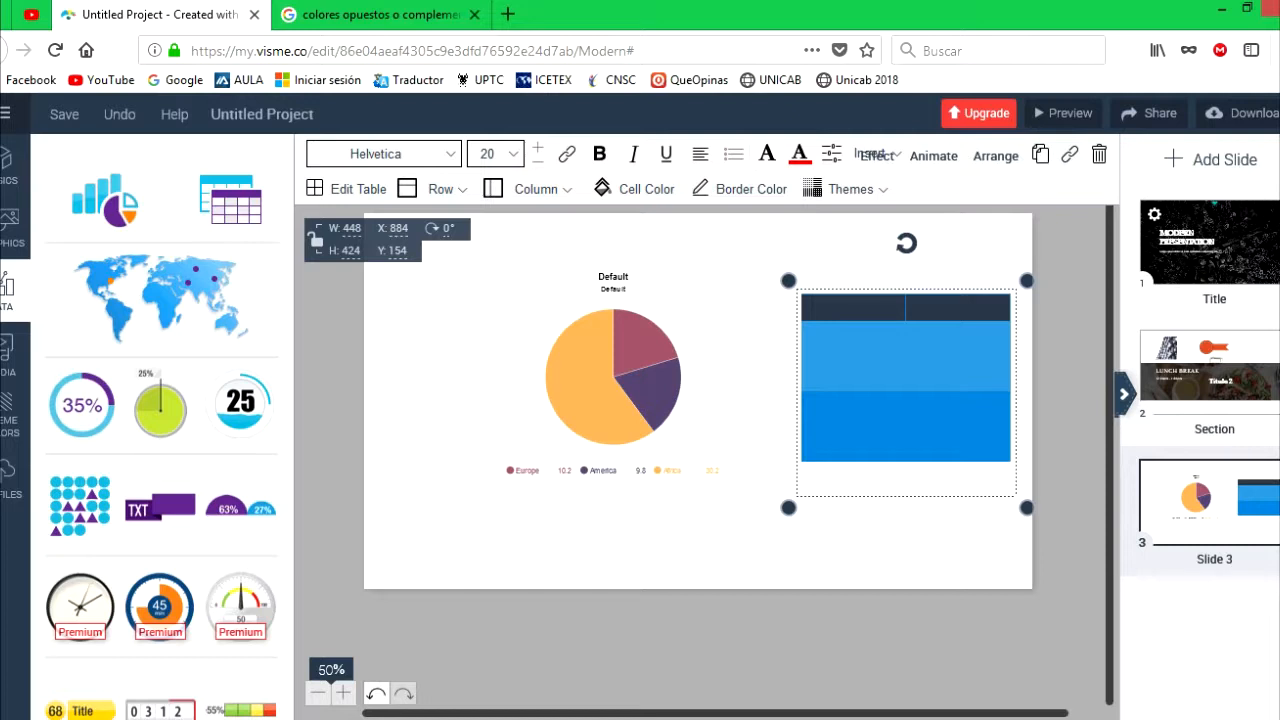
click(346, 189)
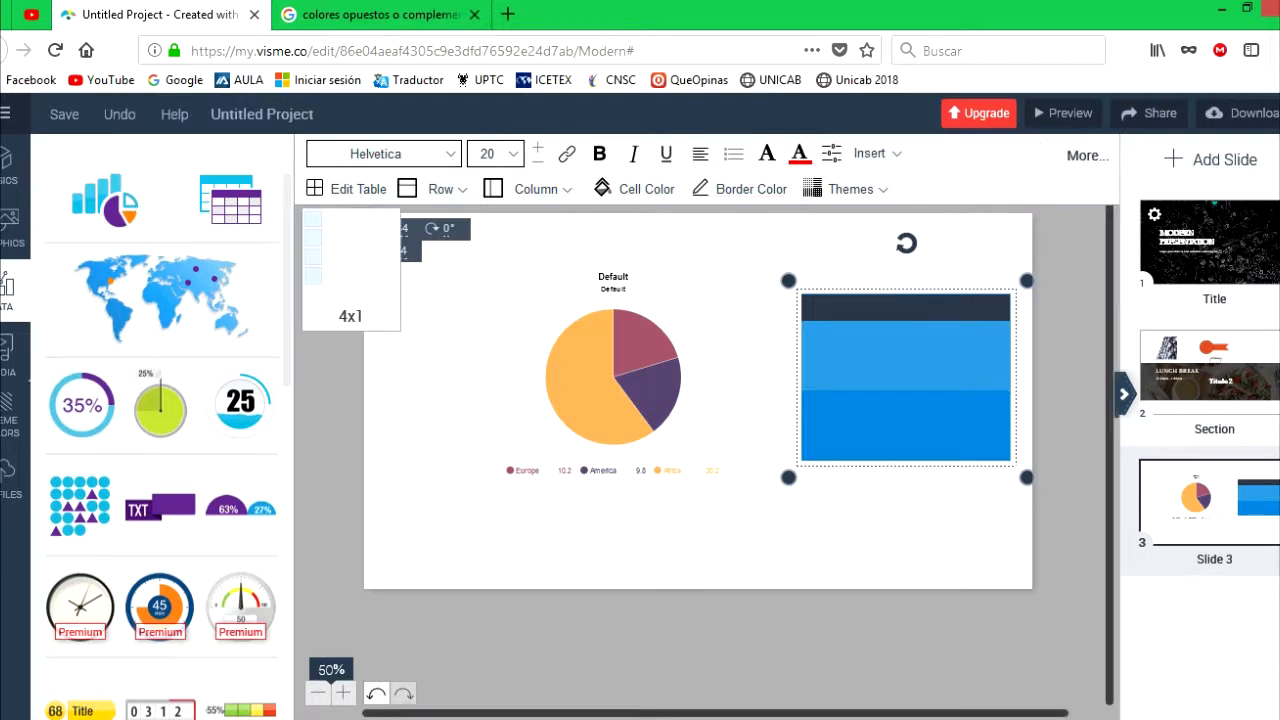
Insert a Radial percentage widget, place it above the gap between the pie chart and the table, and set its value to 84%
scroll(160, 400, down, 1)
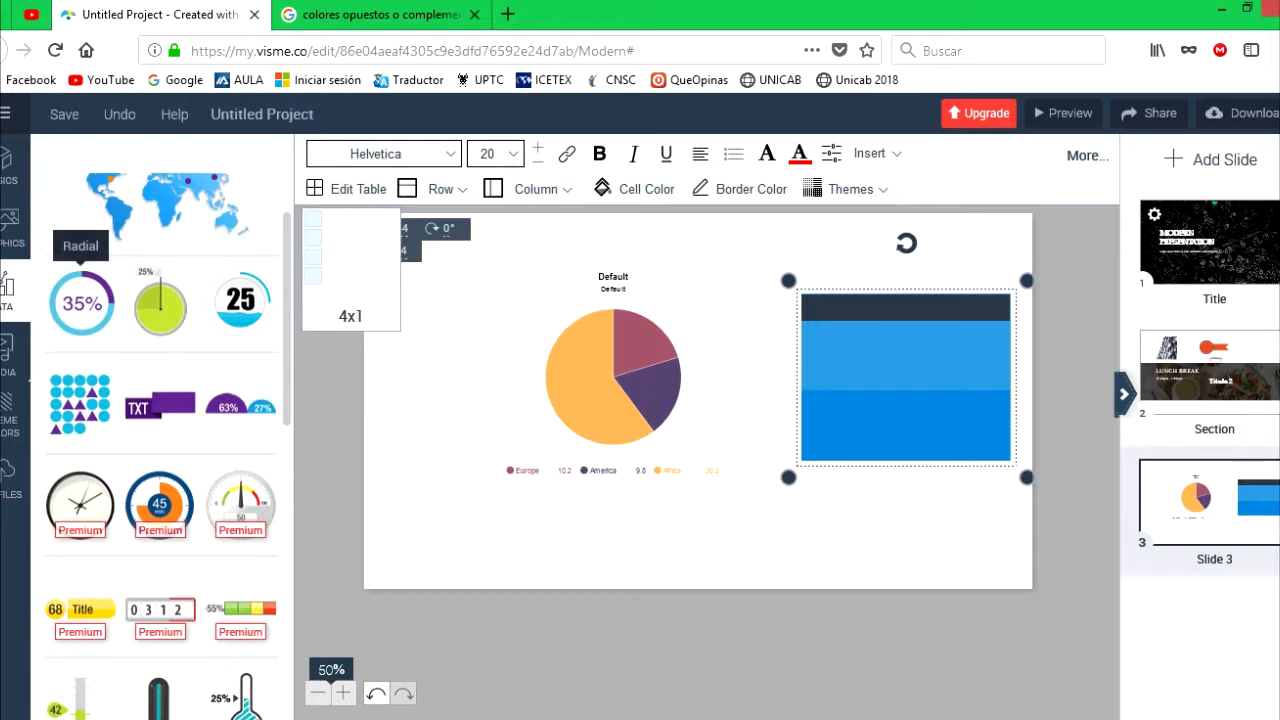
click(82, 303)
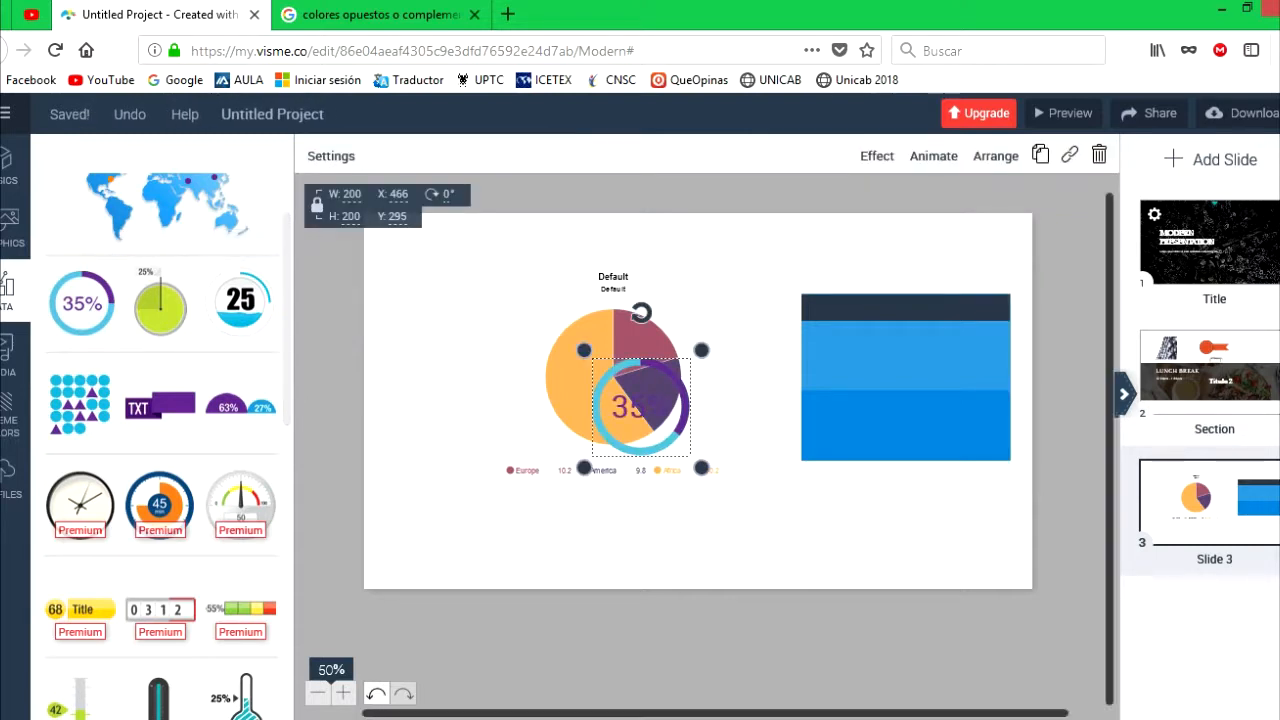
drag(640, 405, 744, 281)
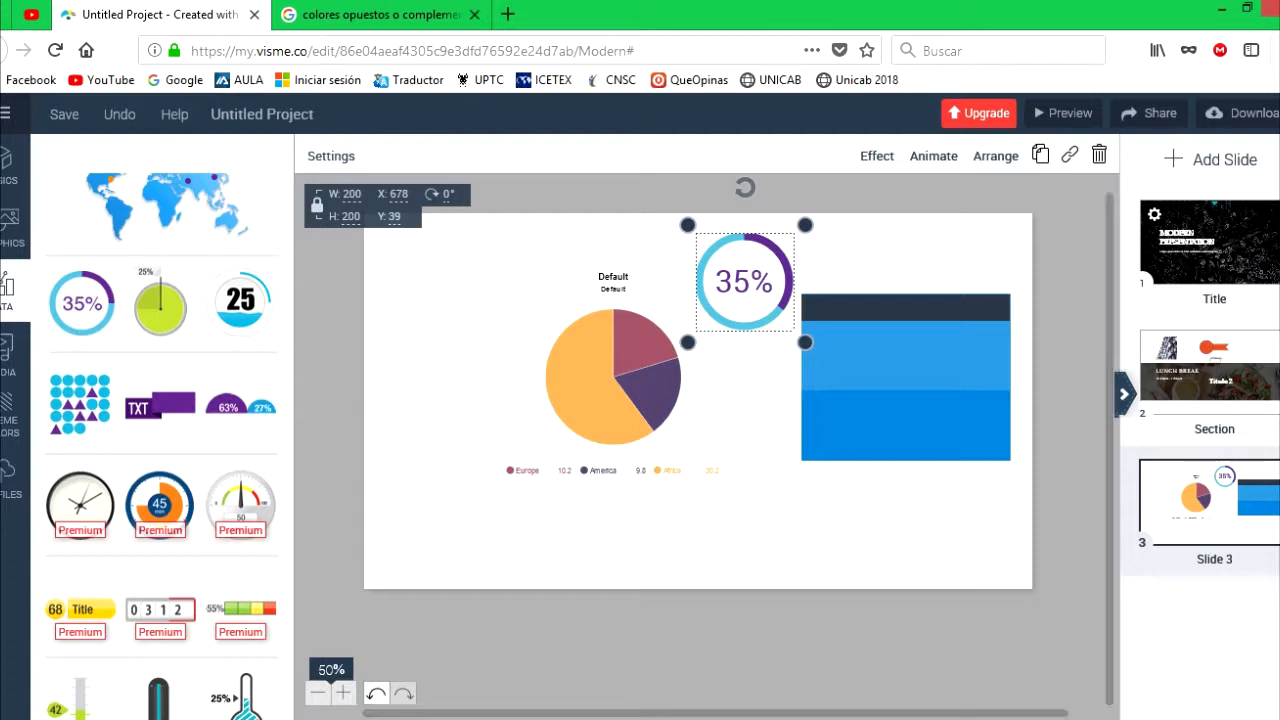
click(331, 156)
drag(392, 242, 475, 242)
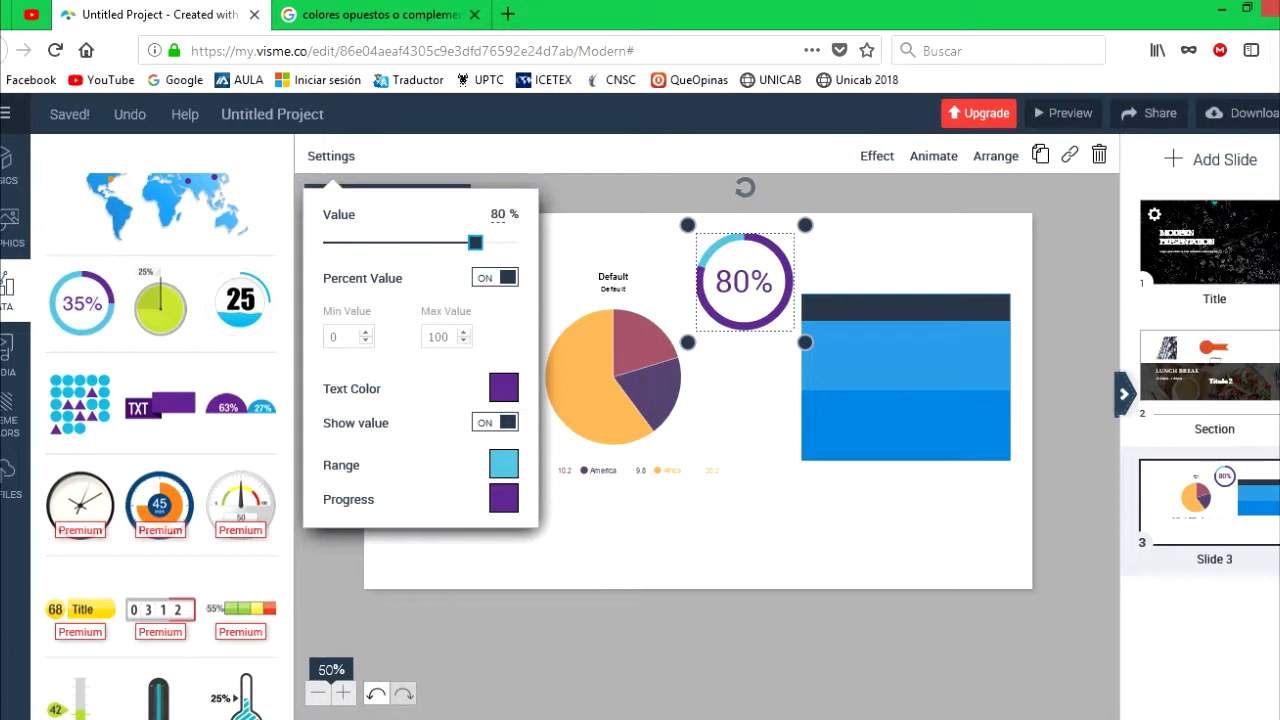
mouse_move(475, 242)
mouse_down()
mouse_move(420, 242)
mouse_move(482, 242)
mouse_up()
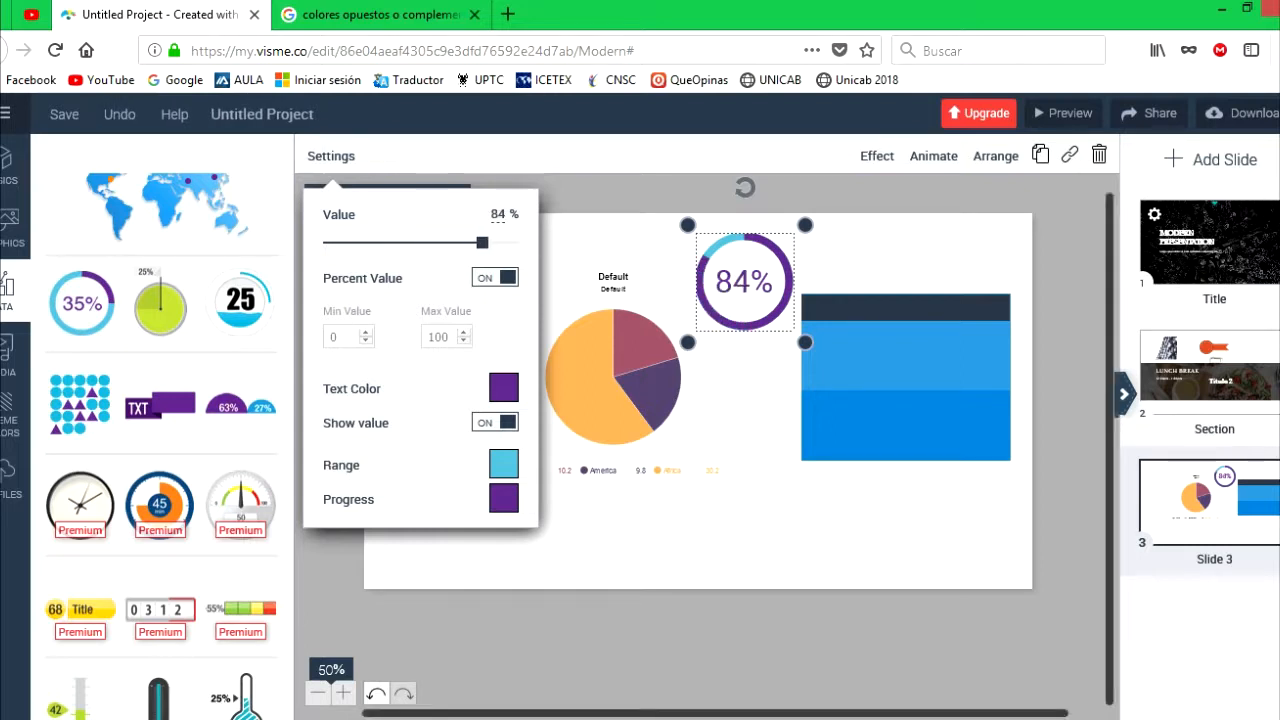
Examine the media options for inserting a YouTube or Vimeo video and for adding, uploading or recording audio
click(904, 376)
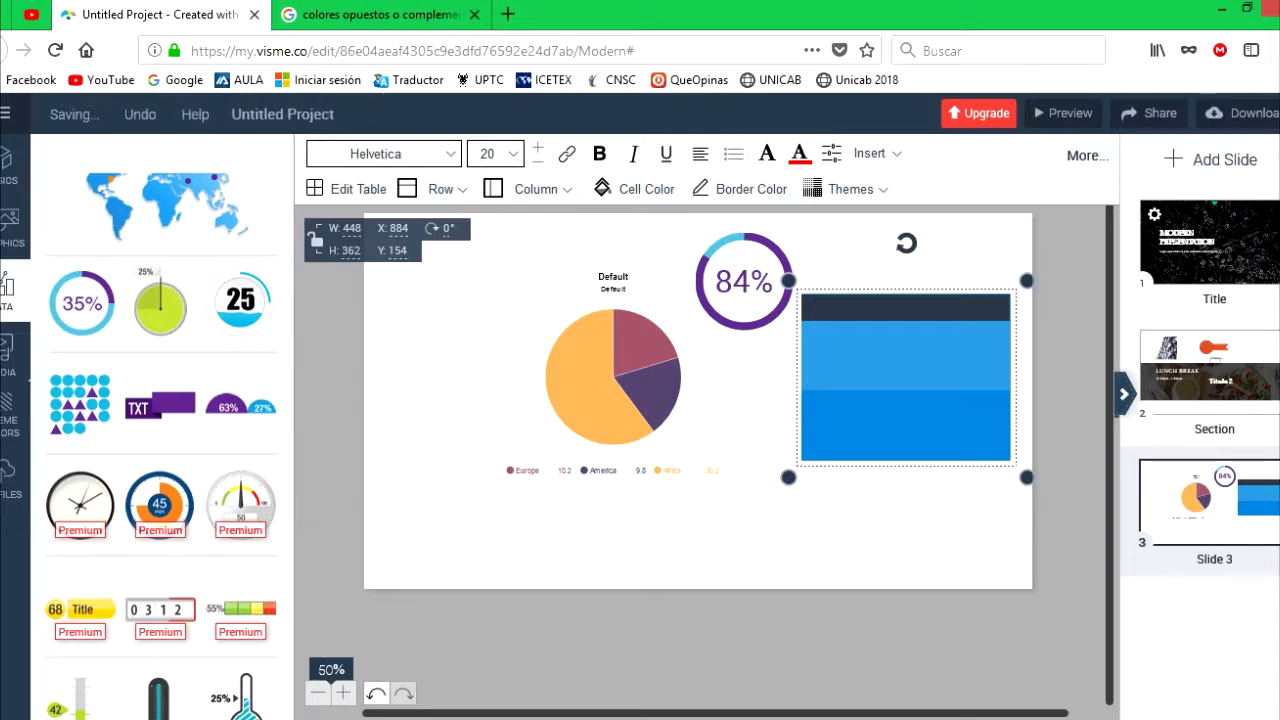
click(9, 226)
click(9, 290)
click(9, 354)
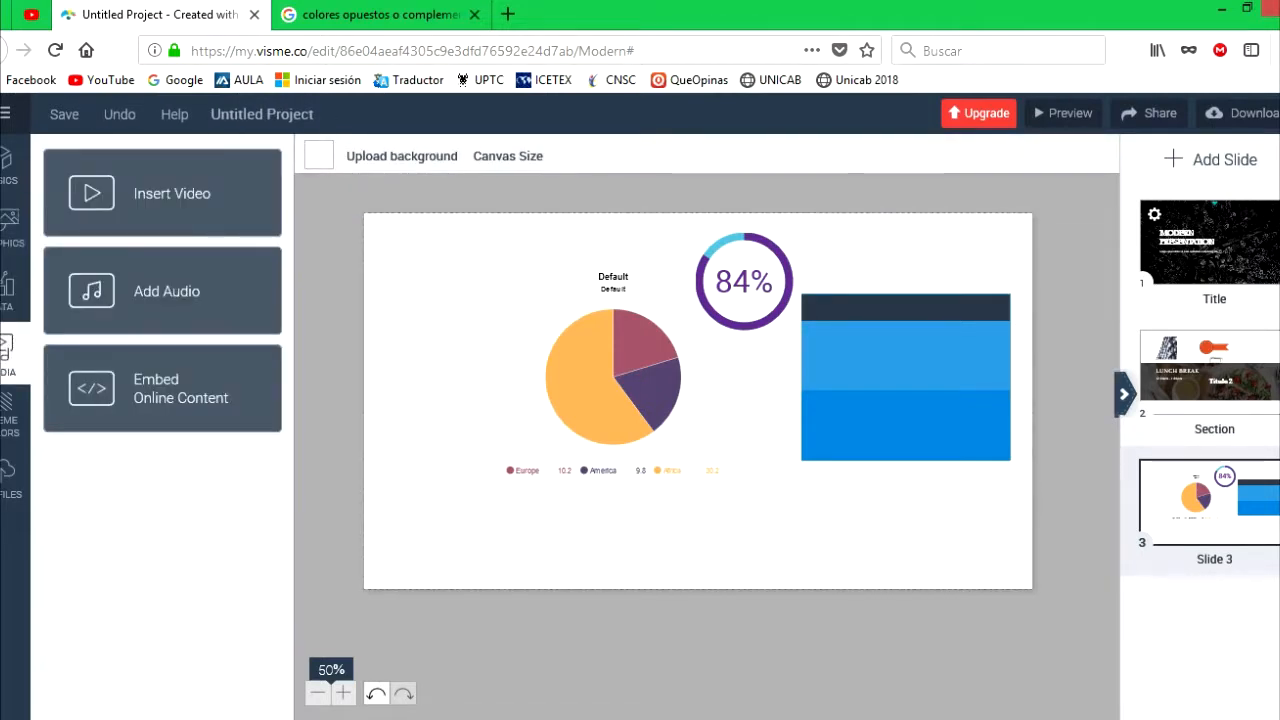
click(172, 193)
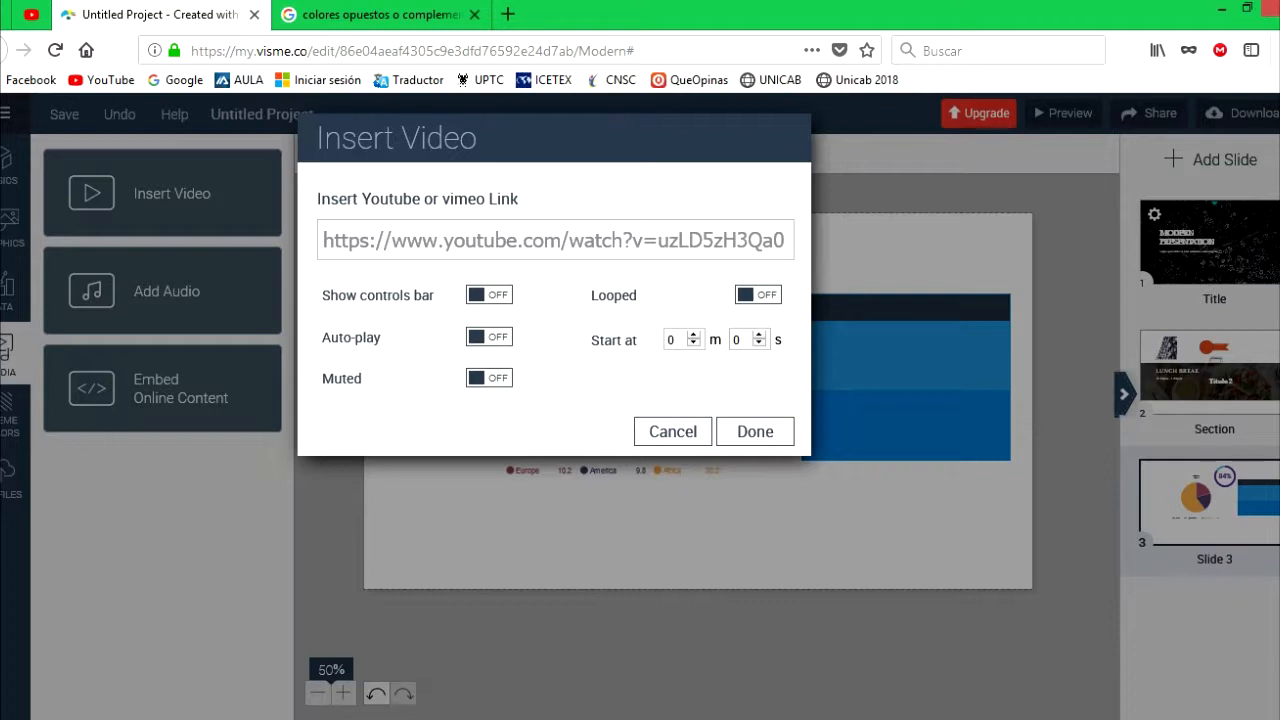
click(673, 432)
click(166, 291)
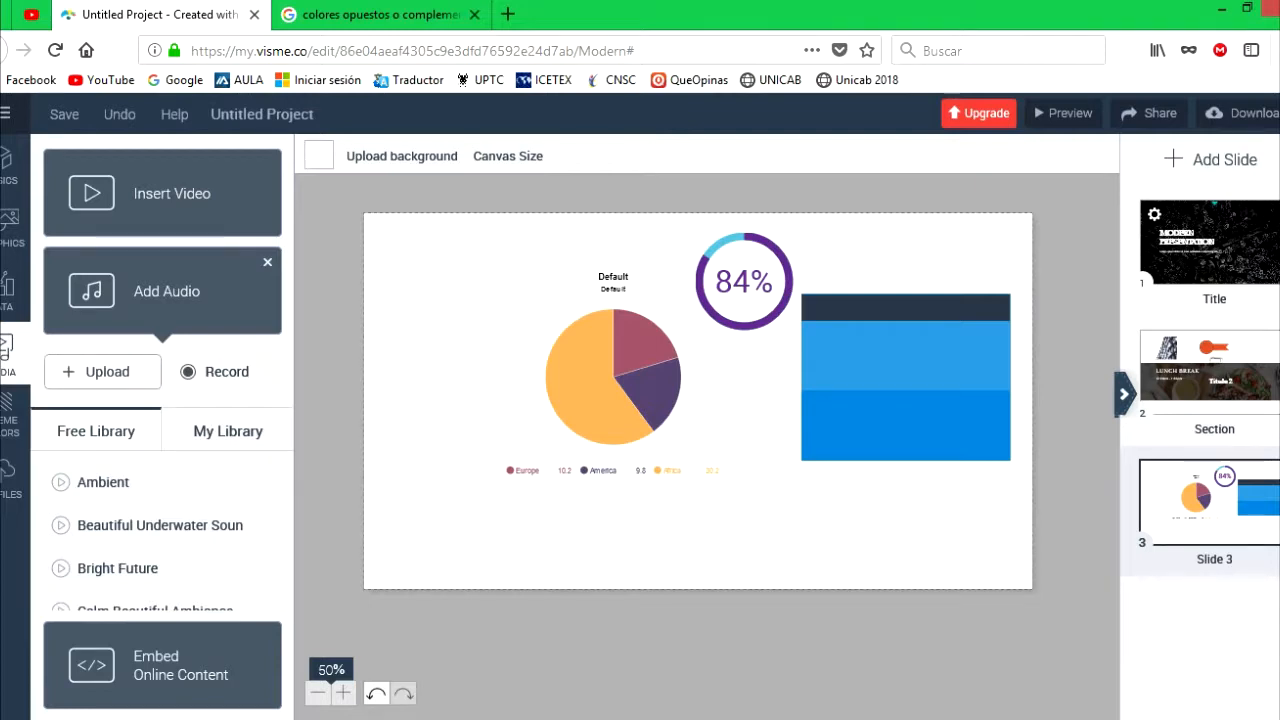
click(102, 372)
Apply the dark red to pink theme color palette to the presentation
click(8, 415)
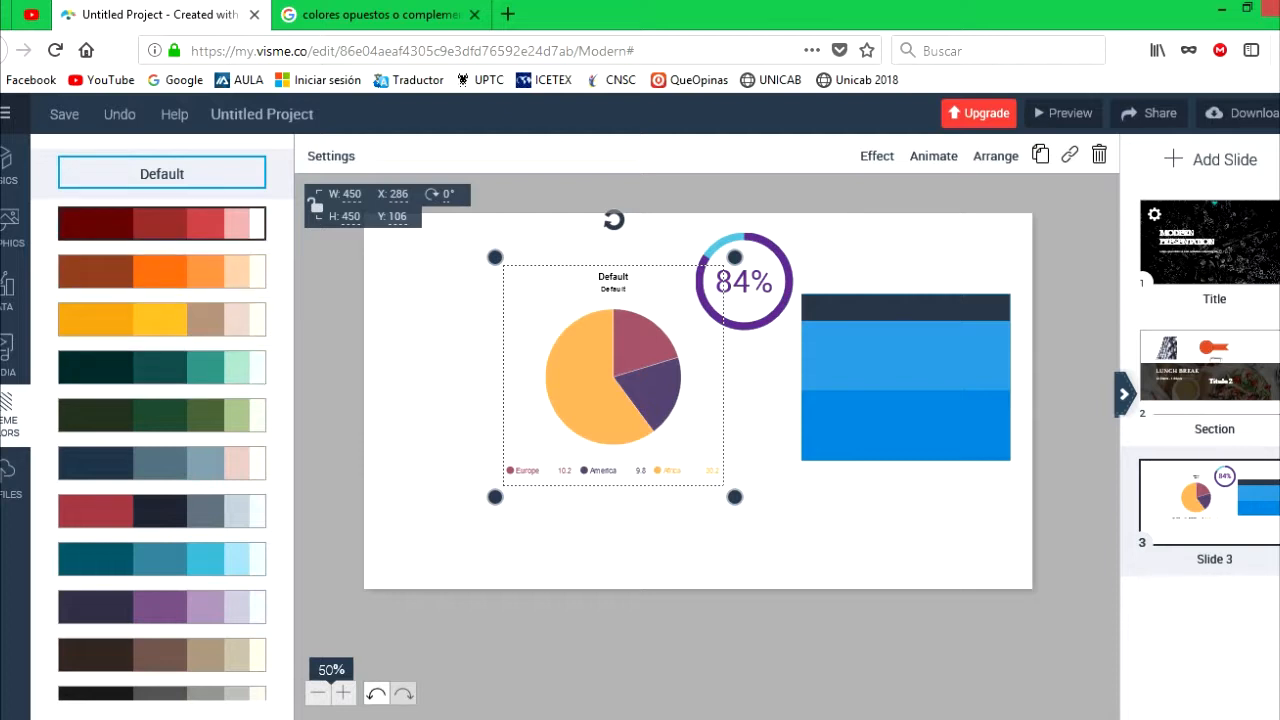
click(162, 223)
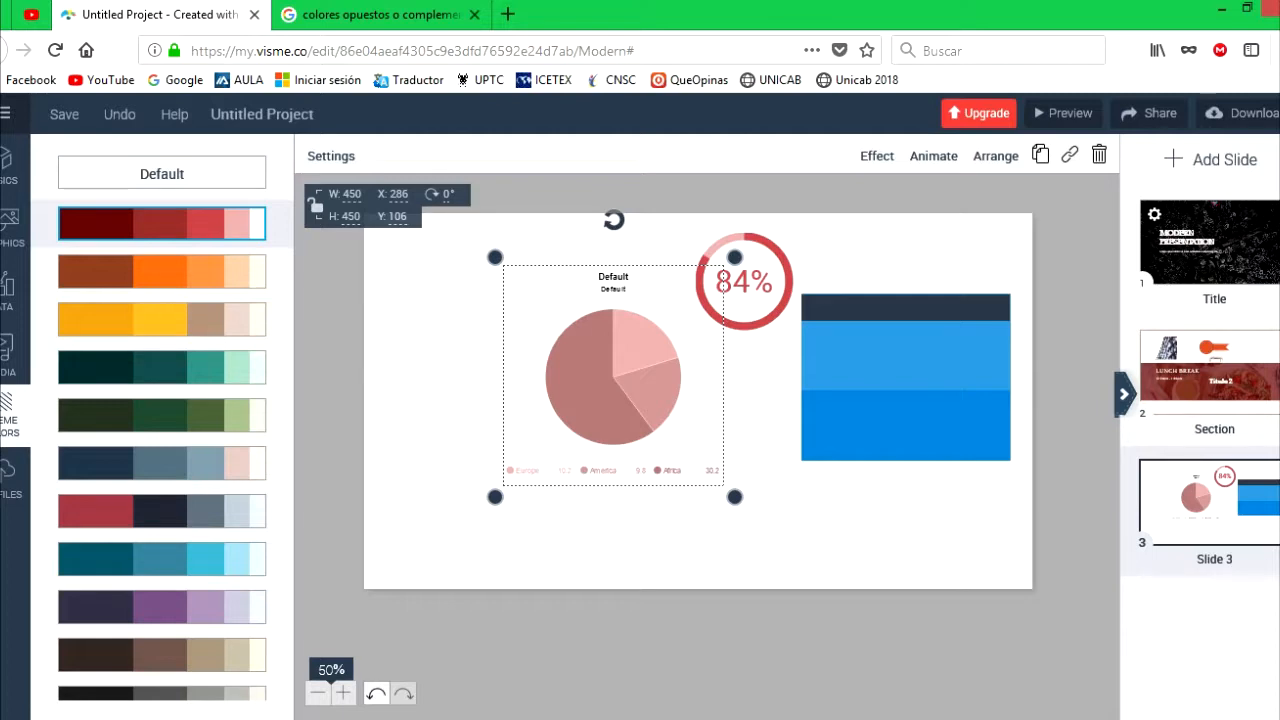
Consult the complementary color wheel in the Google Images results and apply the teal to light blue theme color palette to the presentation
click(380, 14)
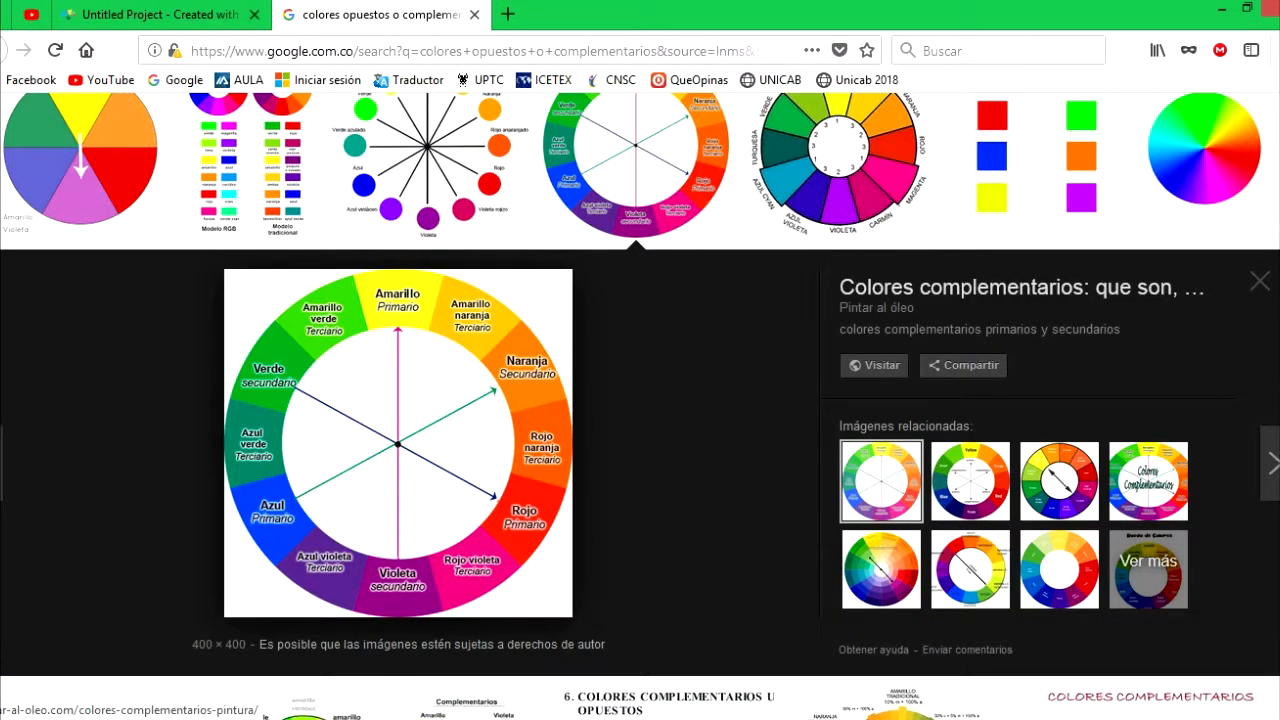
click(150, 14)
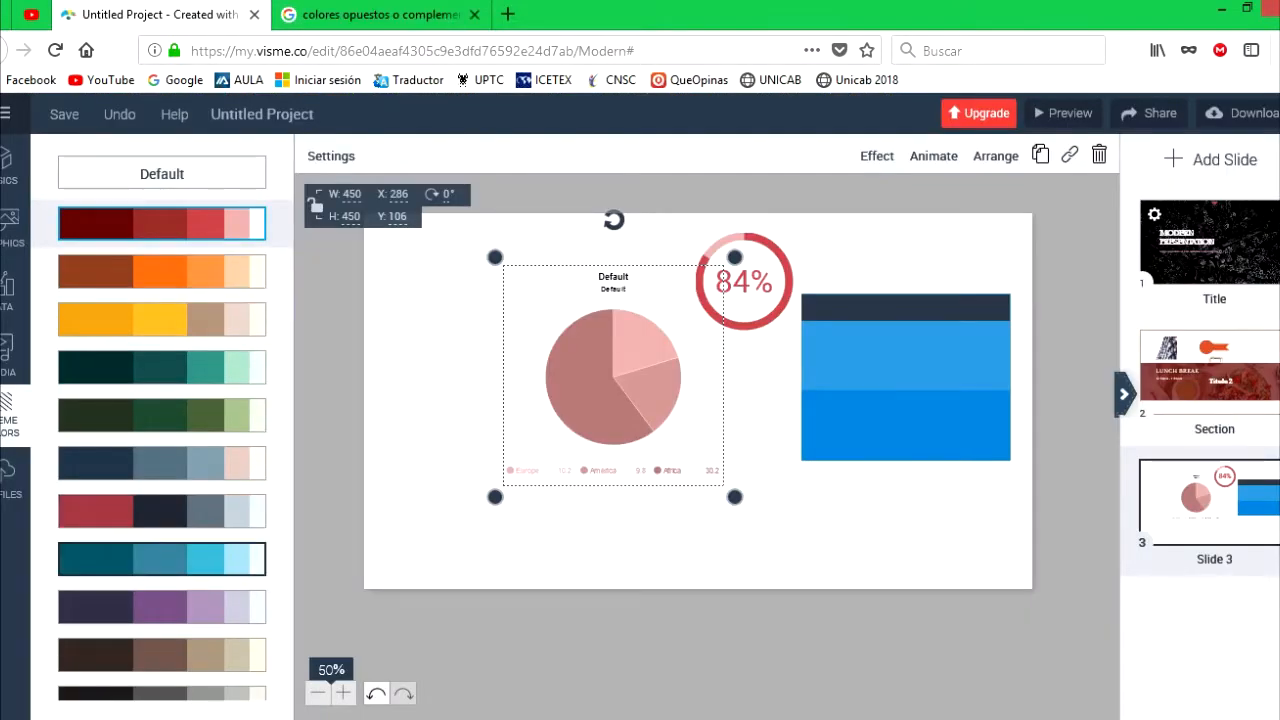
click(160, 559)
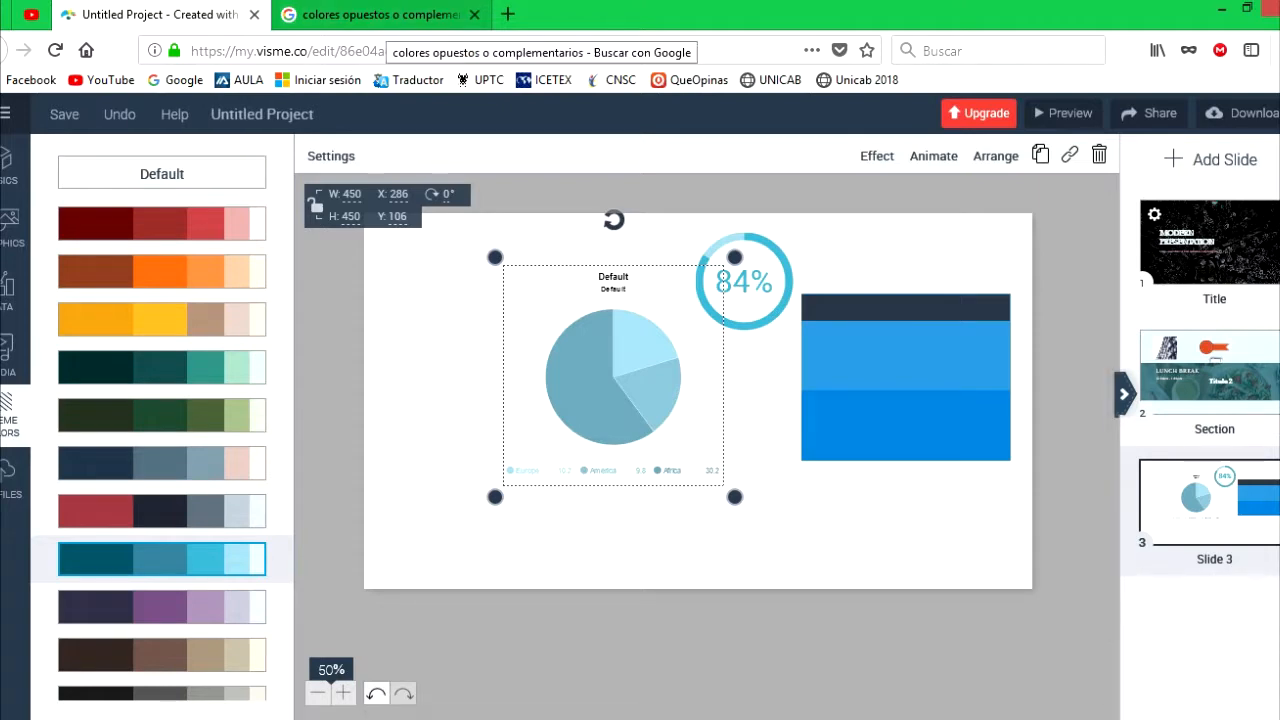
click(382, 16)
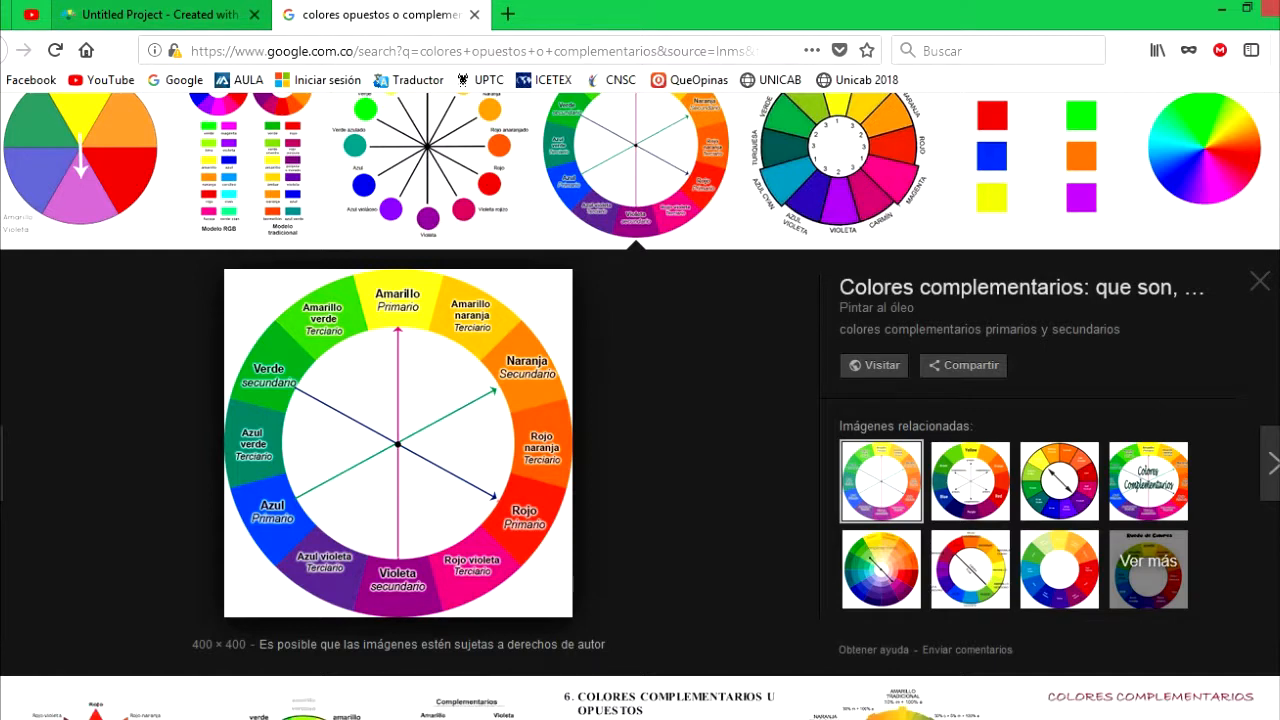
click(150, 14)
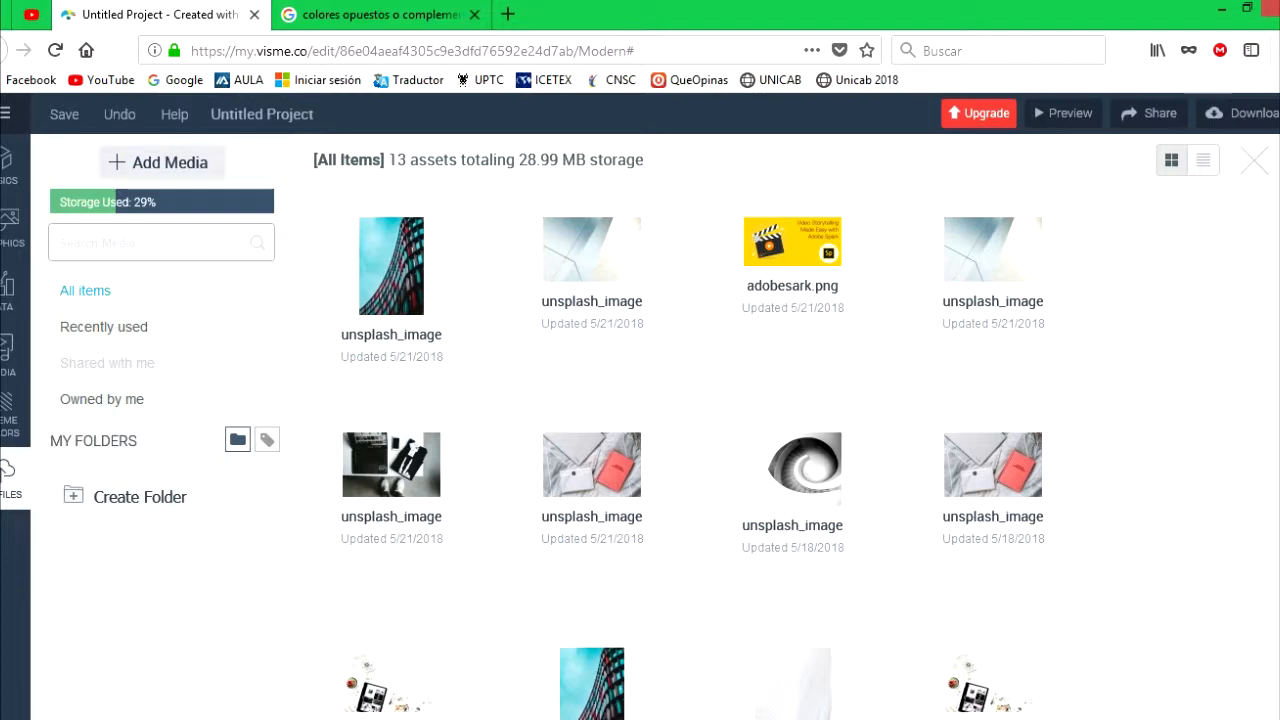
Upload the red toy snail PNG from the Imágenes folder to the media files and add it to slide 3
click(160, 162)
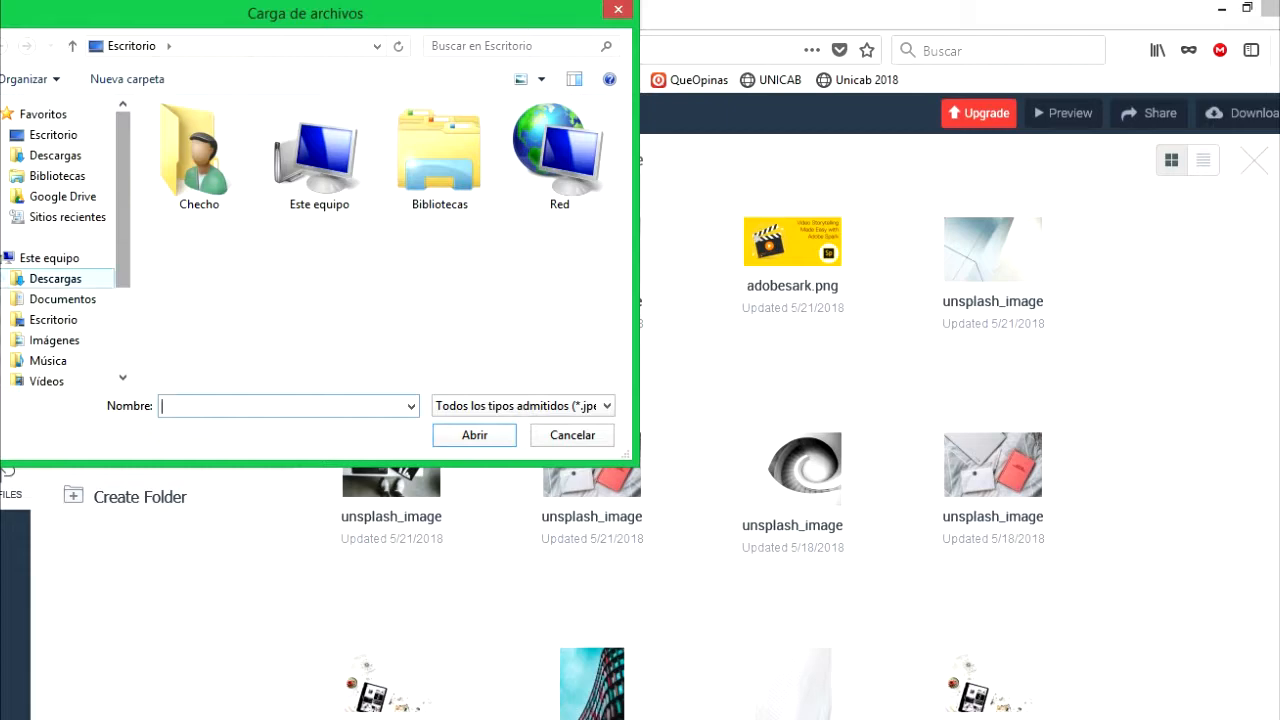
click(54, 340)
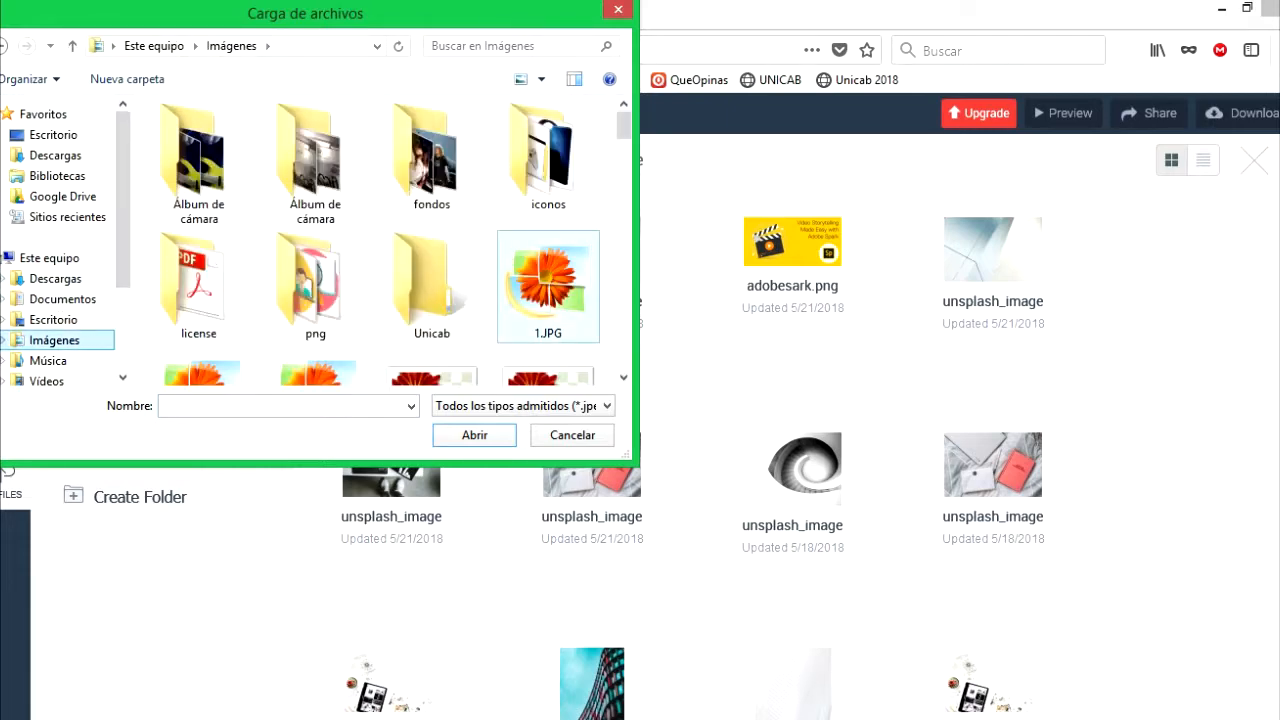
click(432, 367)
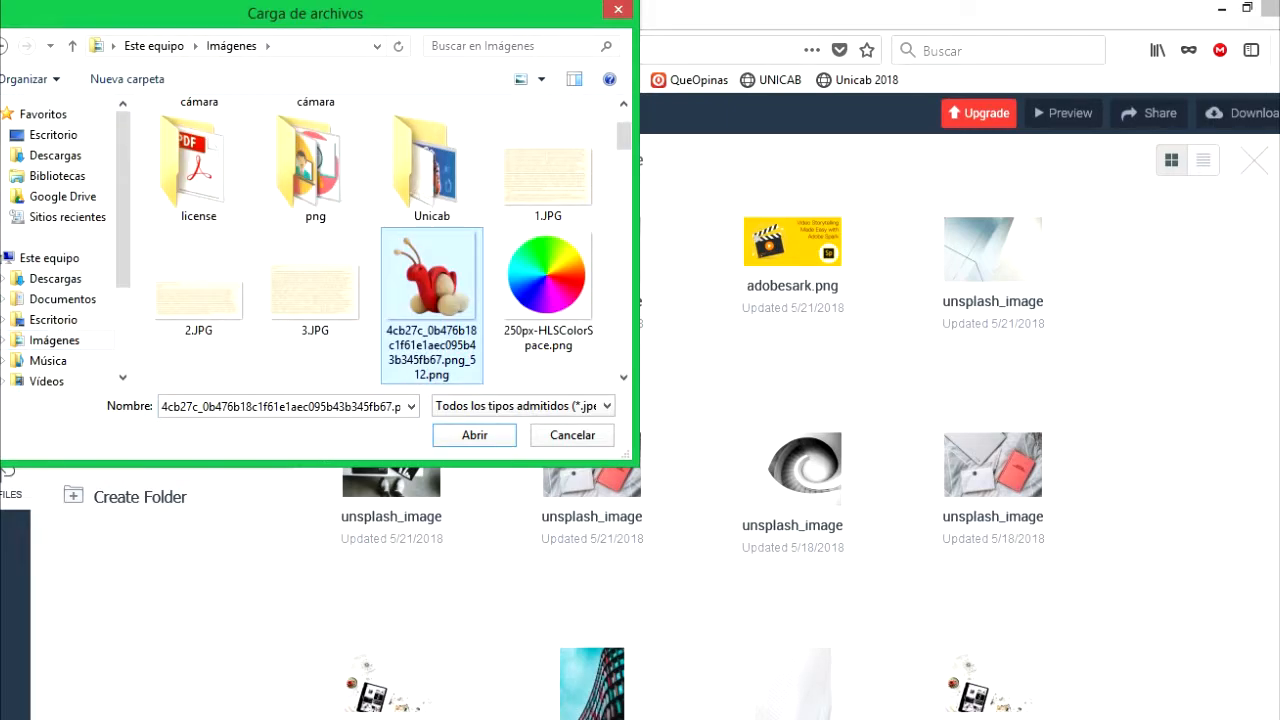
click(474, 435)
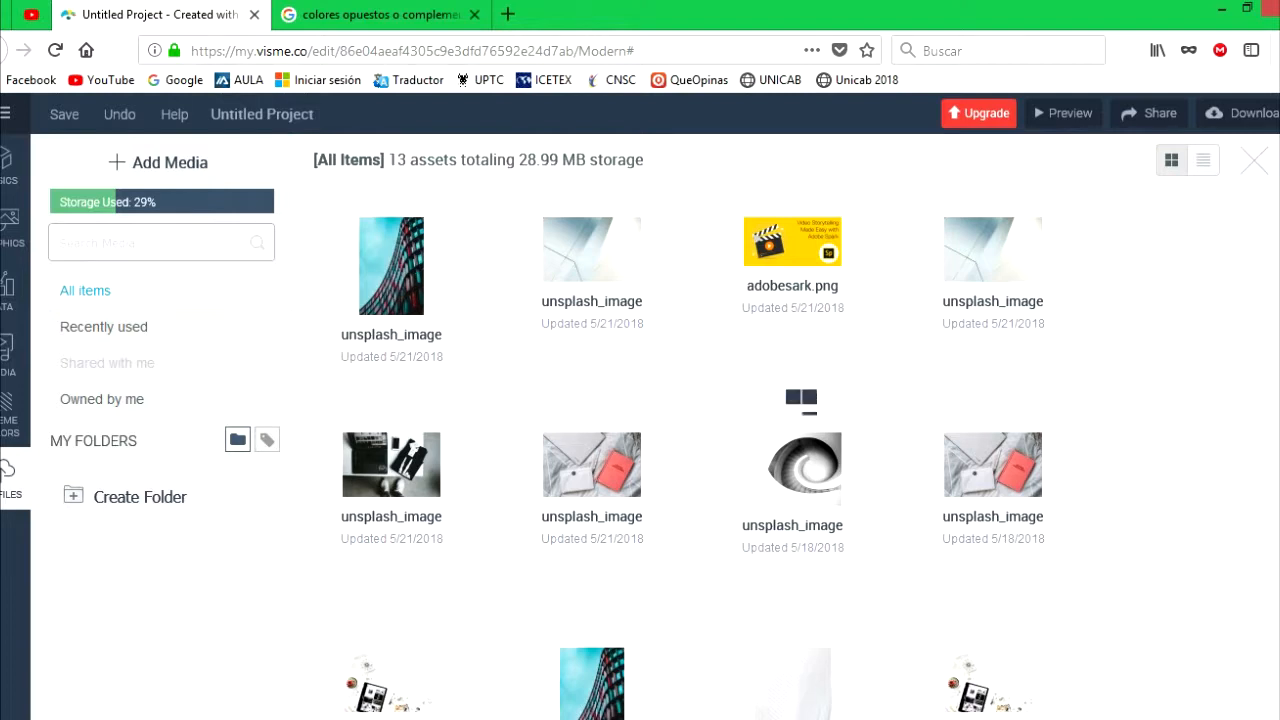
mouse_move(391, 272)
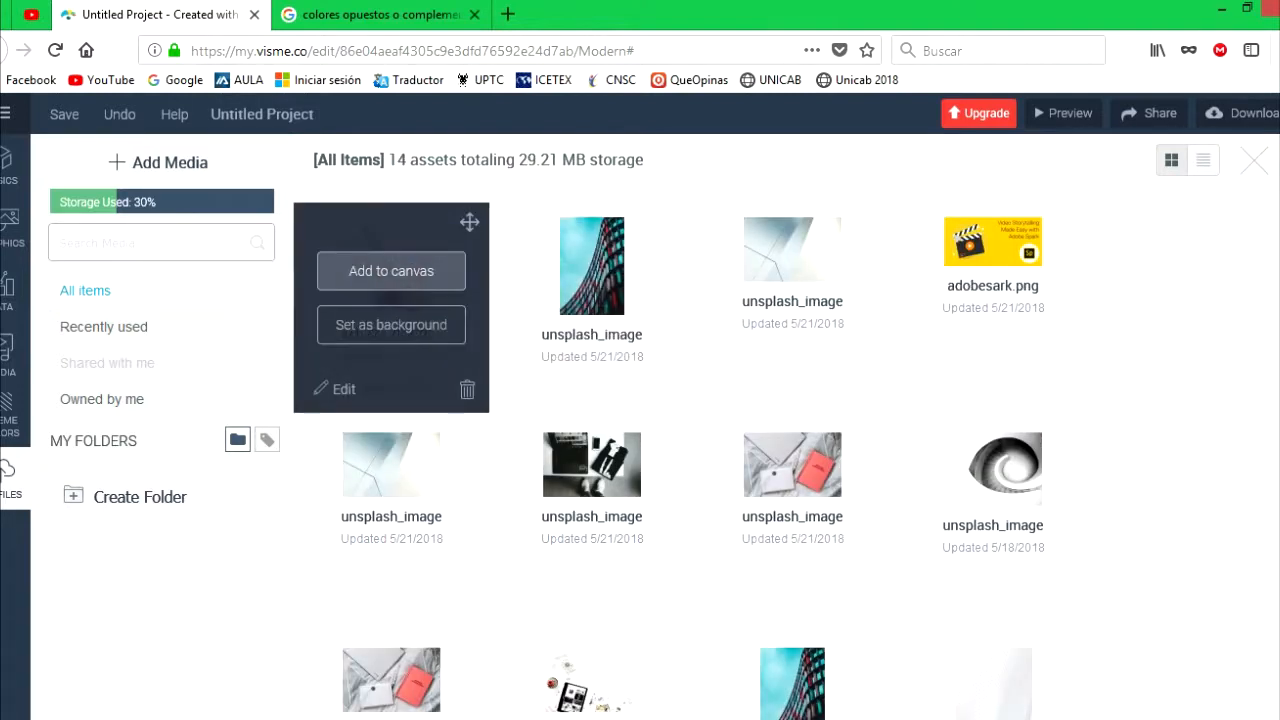
click(391, 271)
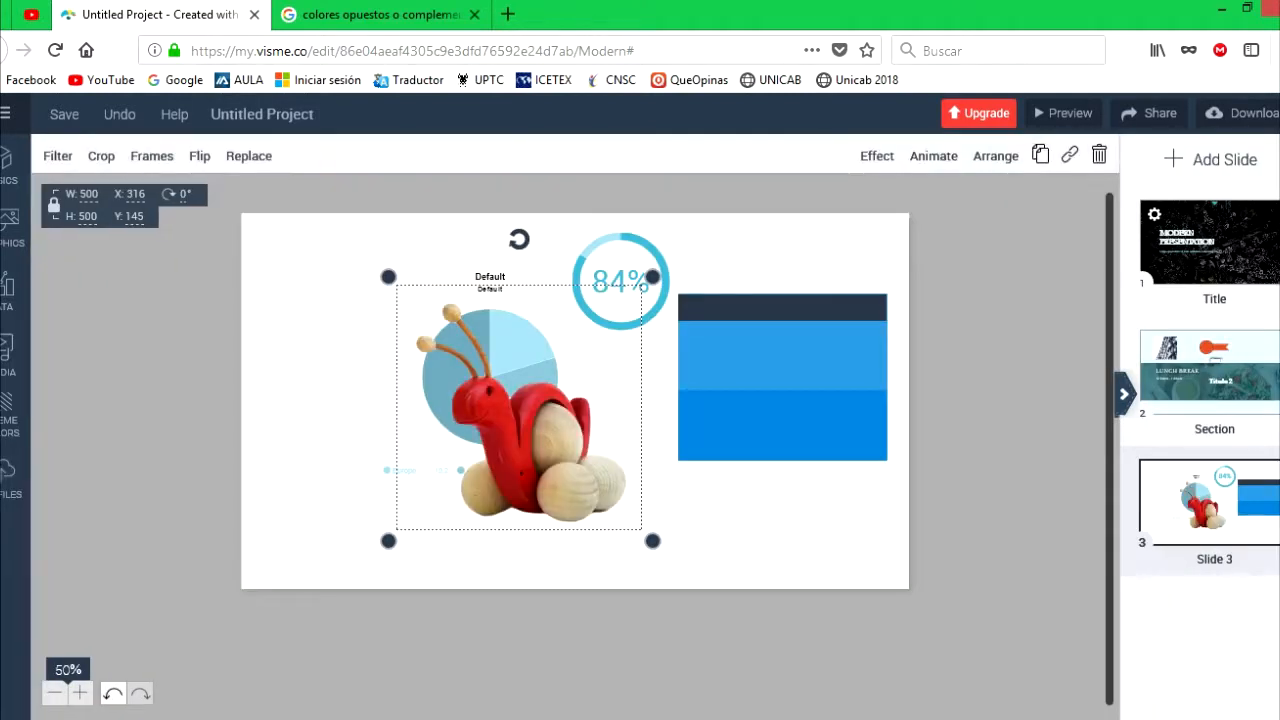
Move the snail image from slide 3 to the Section slide, sized 201 by 201, beside Título 2 at X 937, Y 305
click(9, 228)
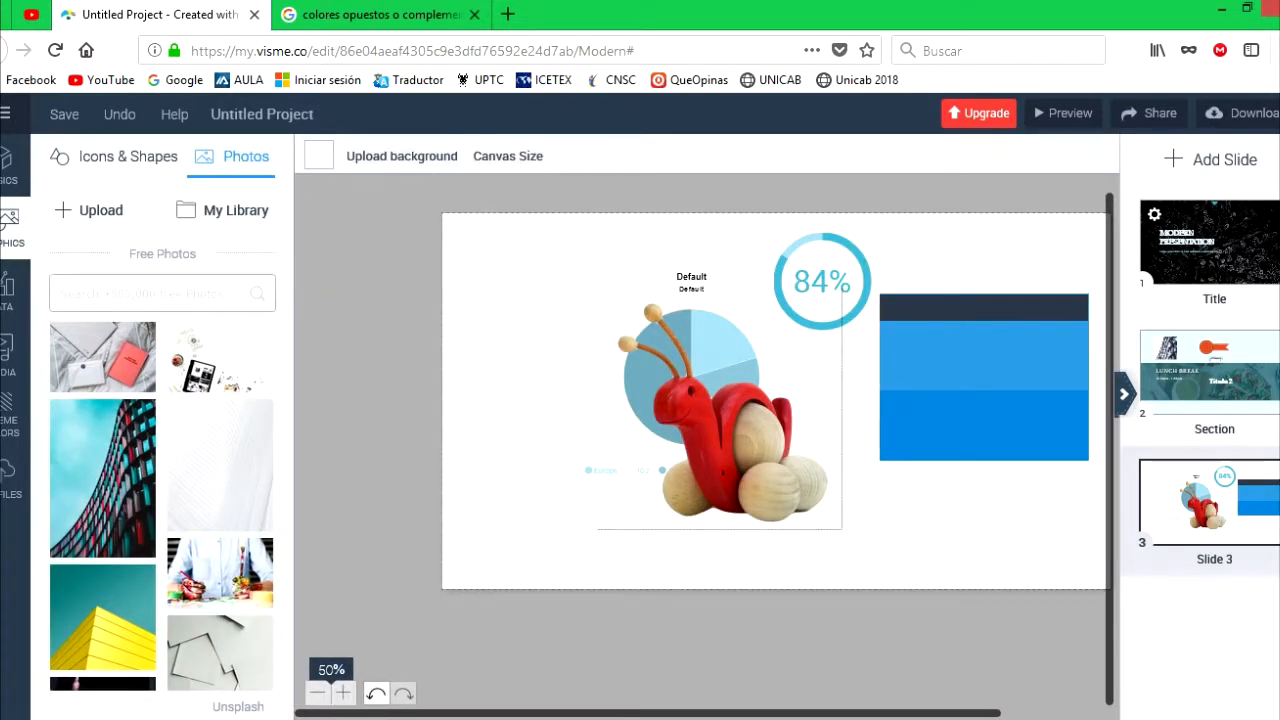
click(735, 430)
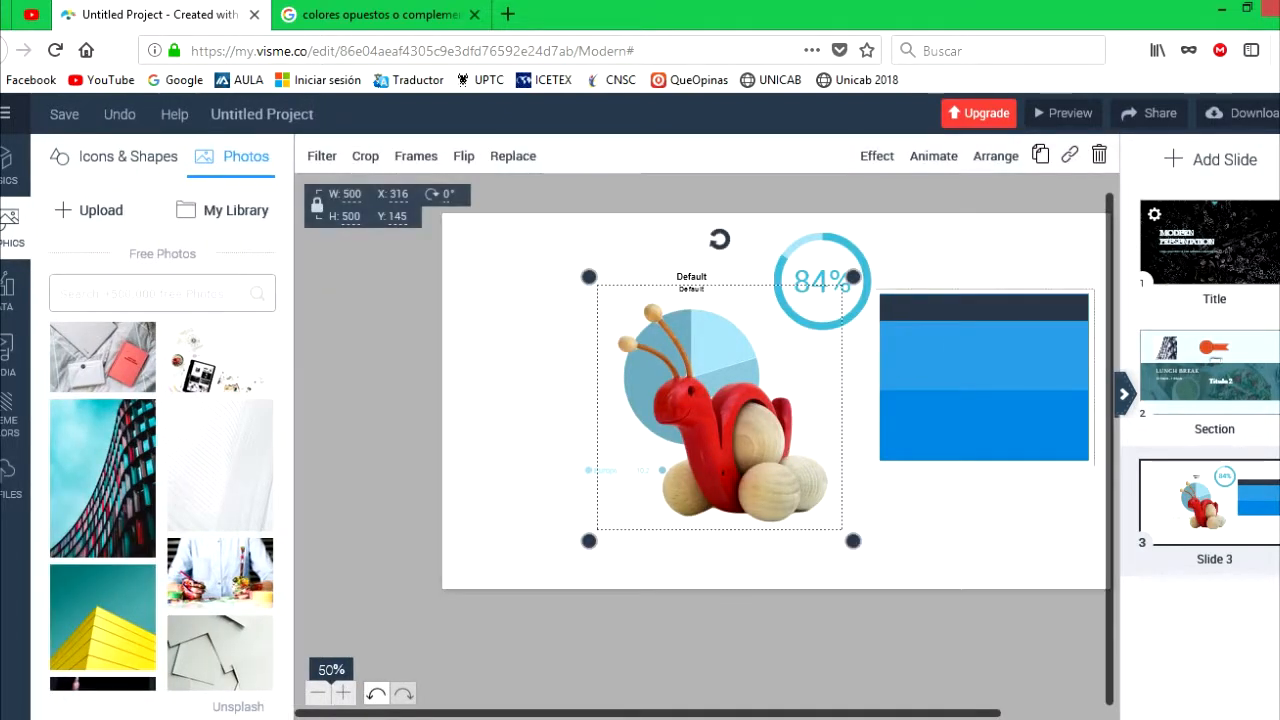
key(Delete)
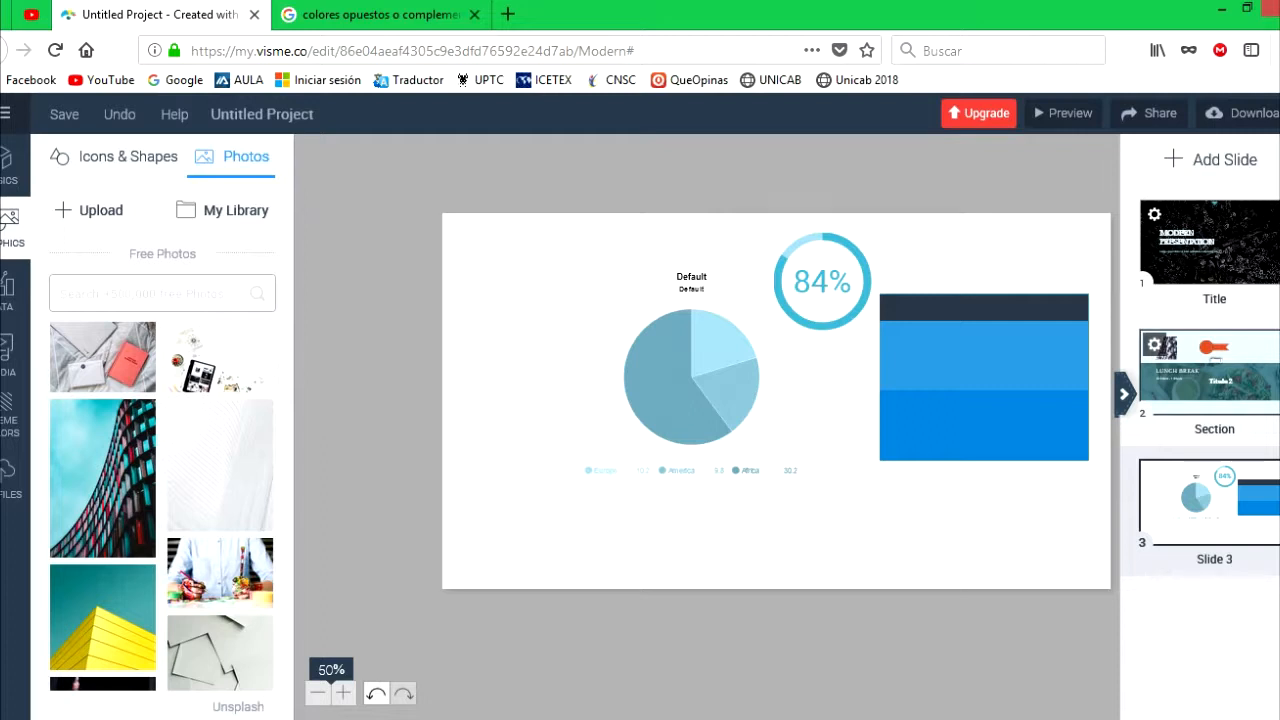
click(1209, 367)
key(ctrl+v)
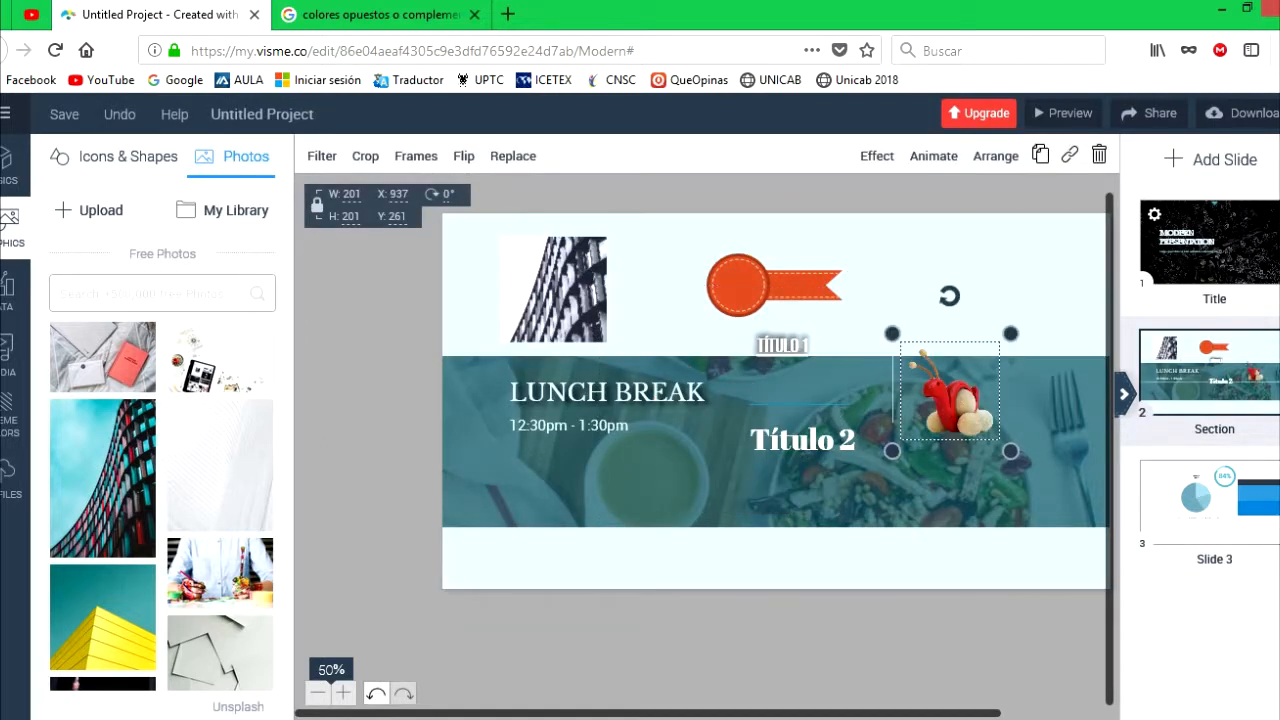
drag(952, 402, 952, 424)
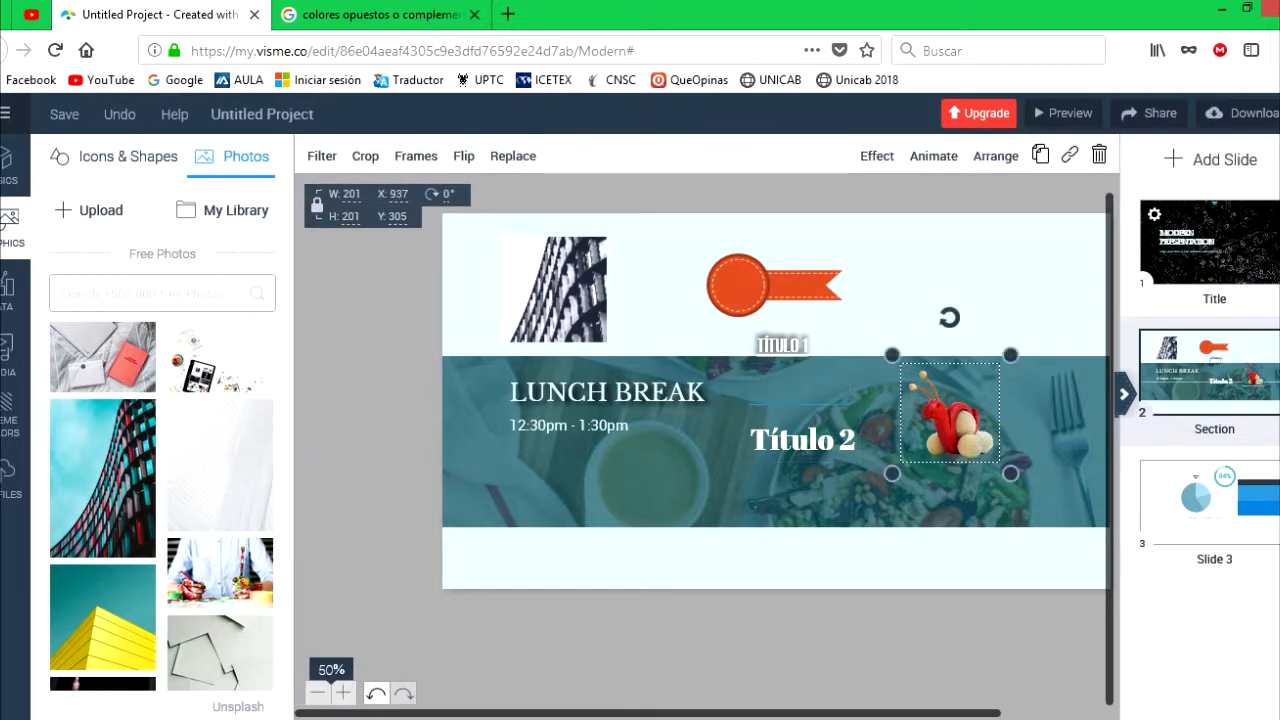
Turn on the snail image's drop shadow and give it the Fly from Right animation
click(877, 156)
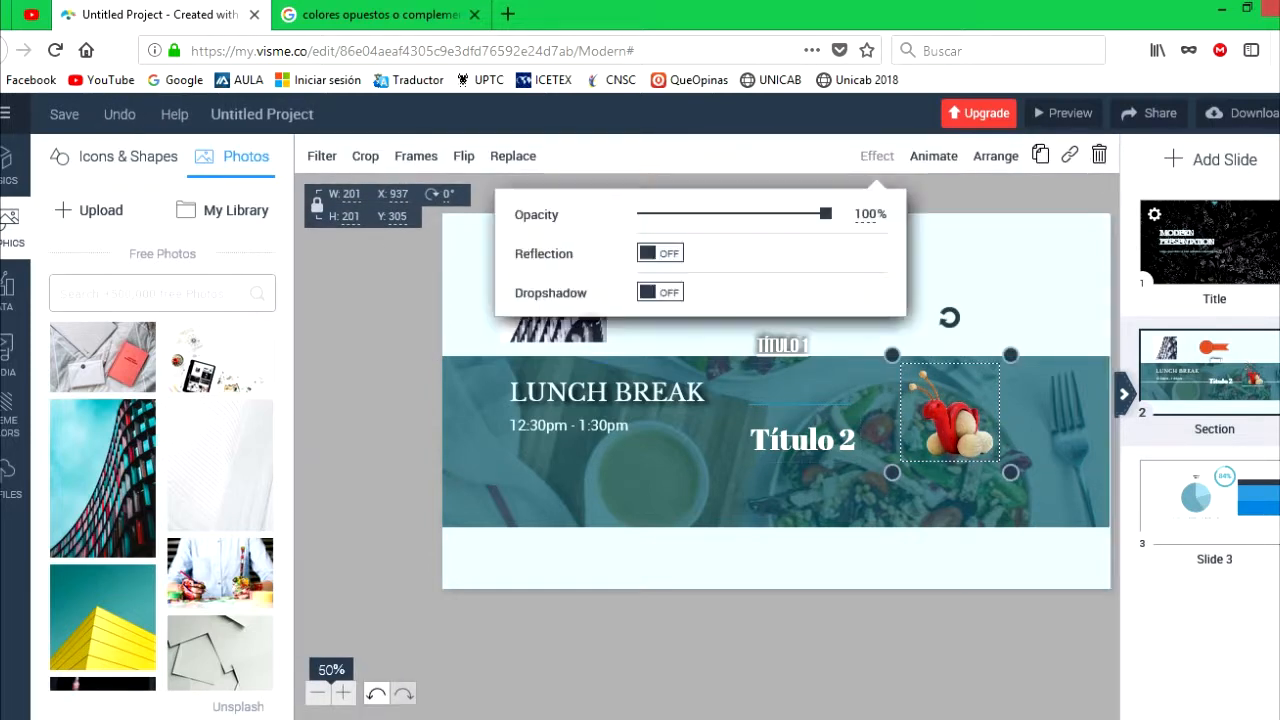
click(665, 292)
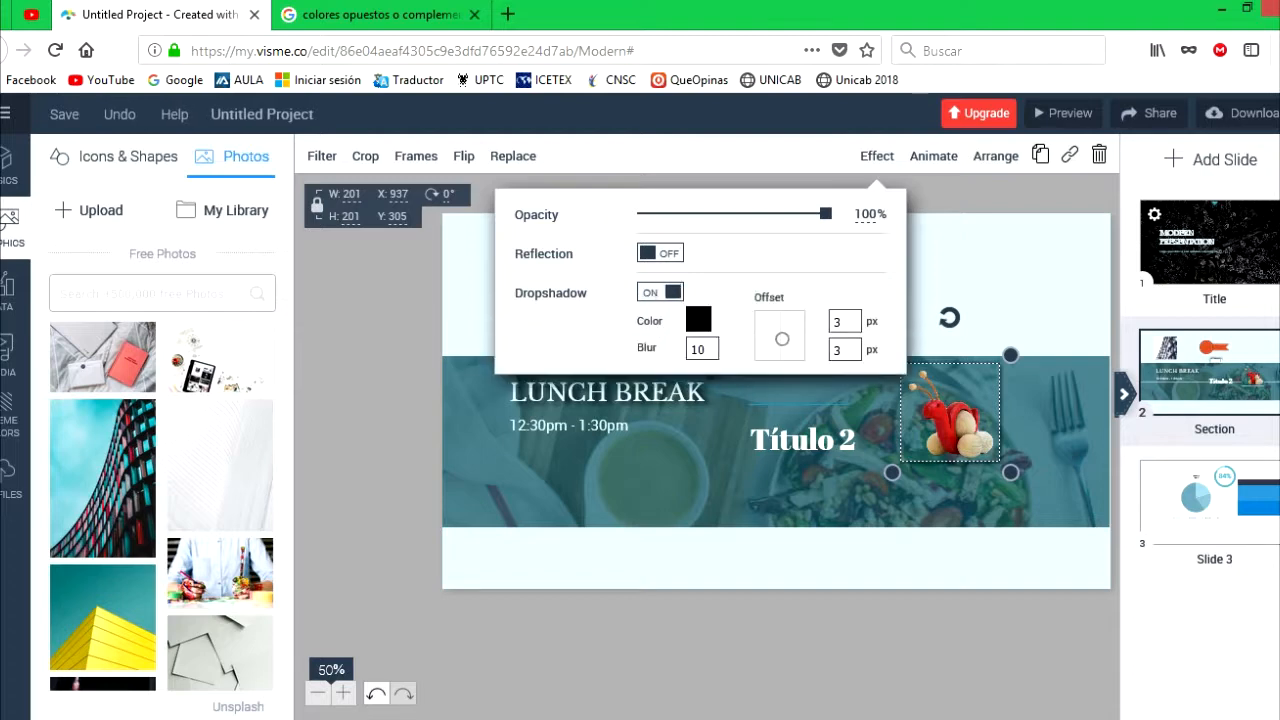
click(933, 156)
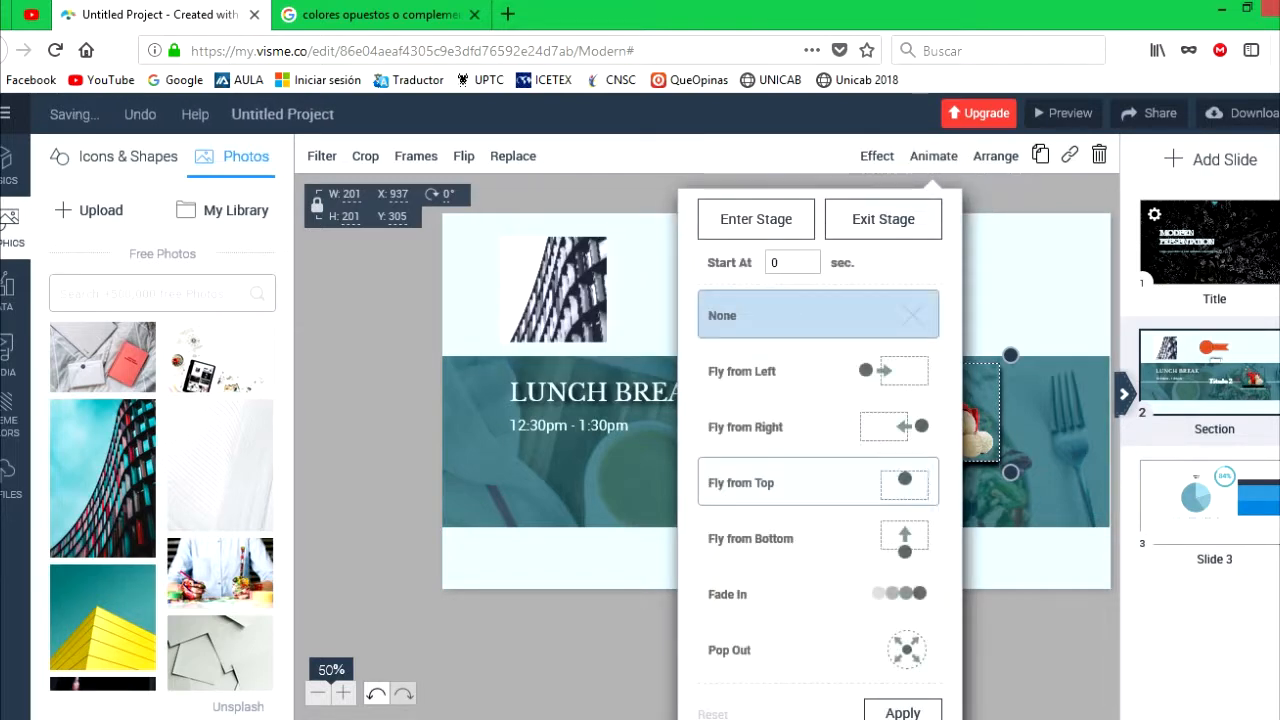
click(760, 427)
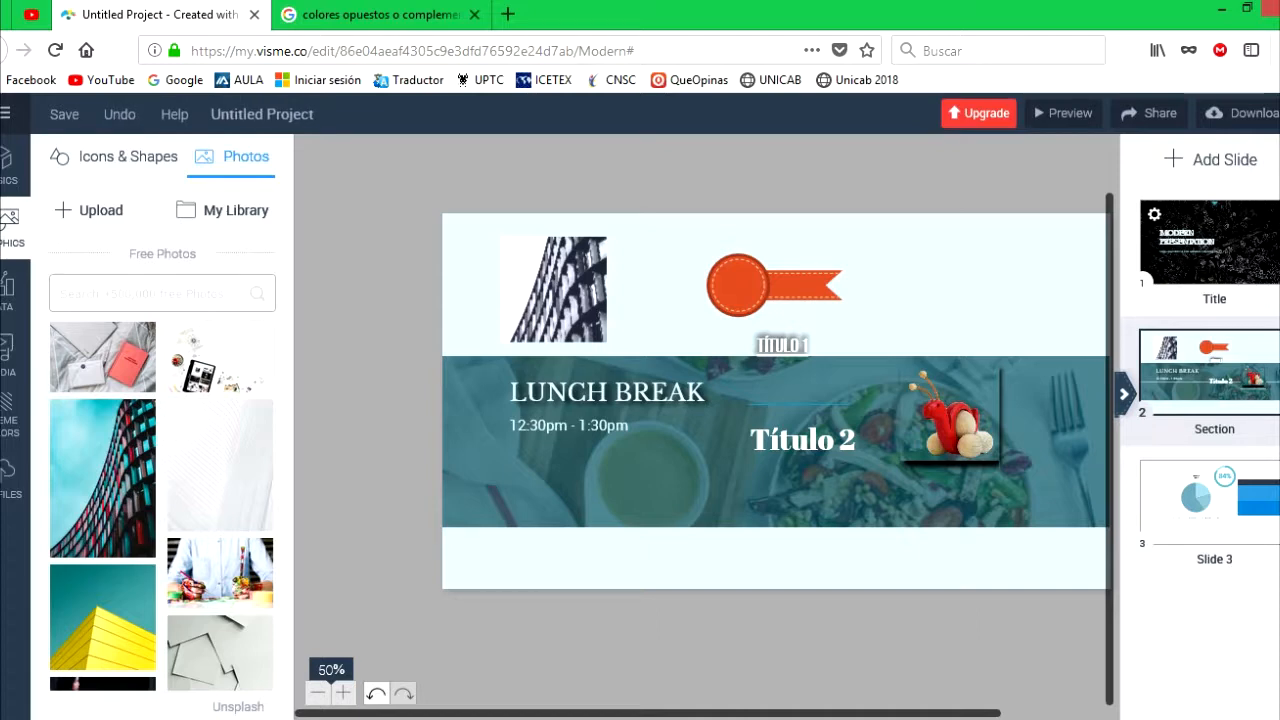
Compare the editing options offered for the images and for the LUNCH BREAK title on the Section slide
click(928, 397)
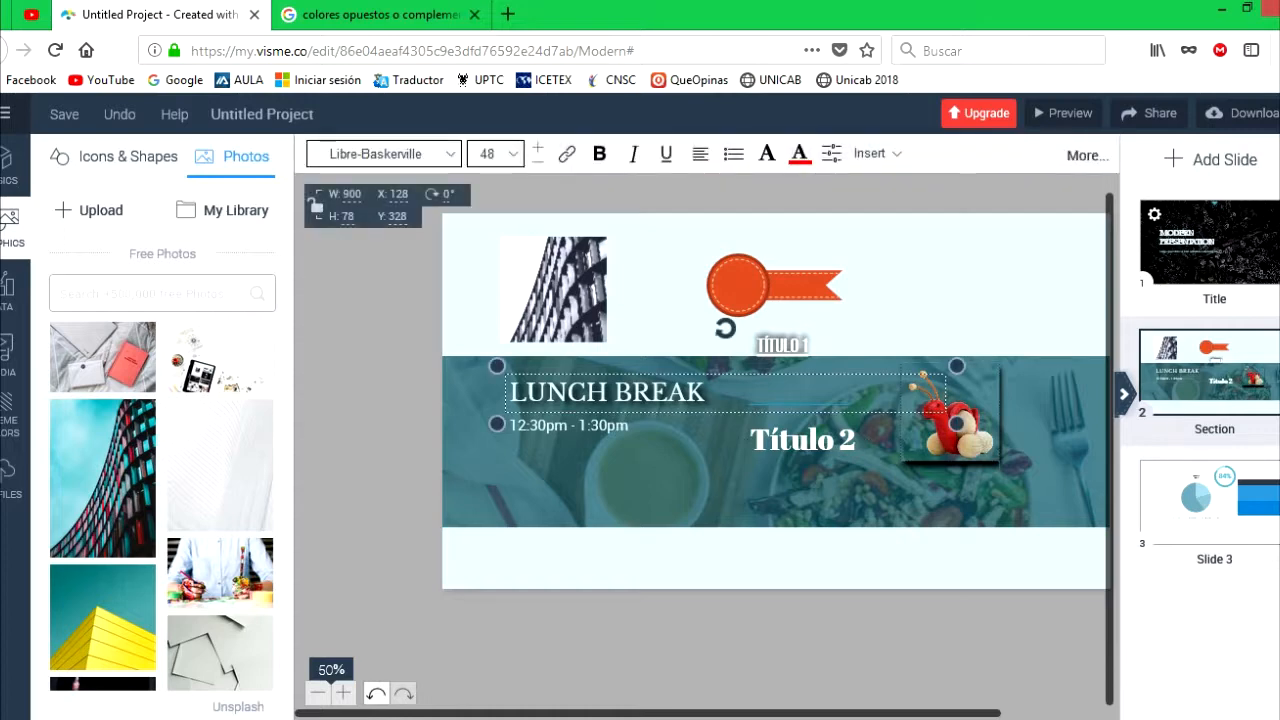
click(956, 428)
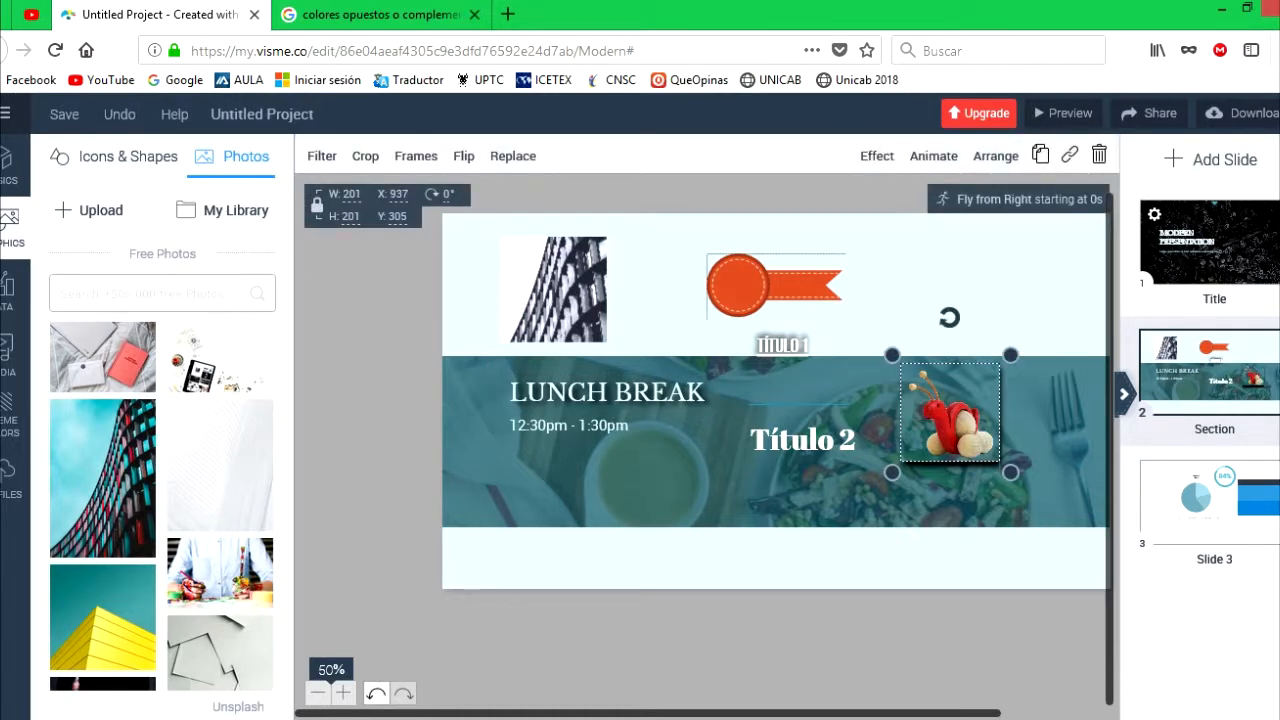
click(776, 284)
click(554, 290)
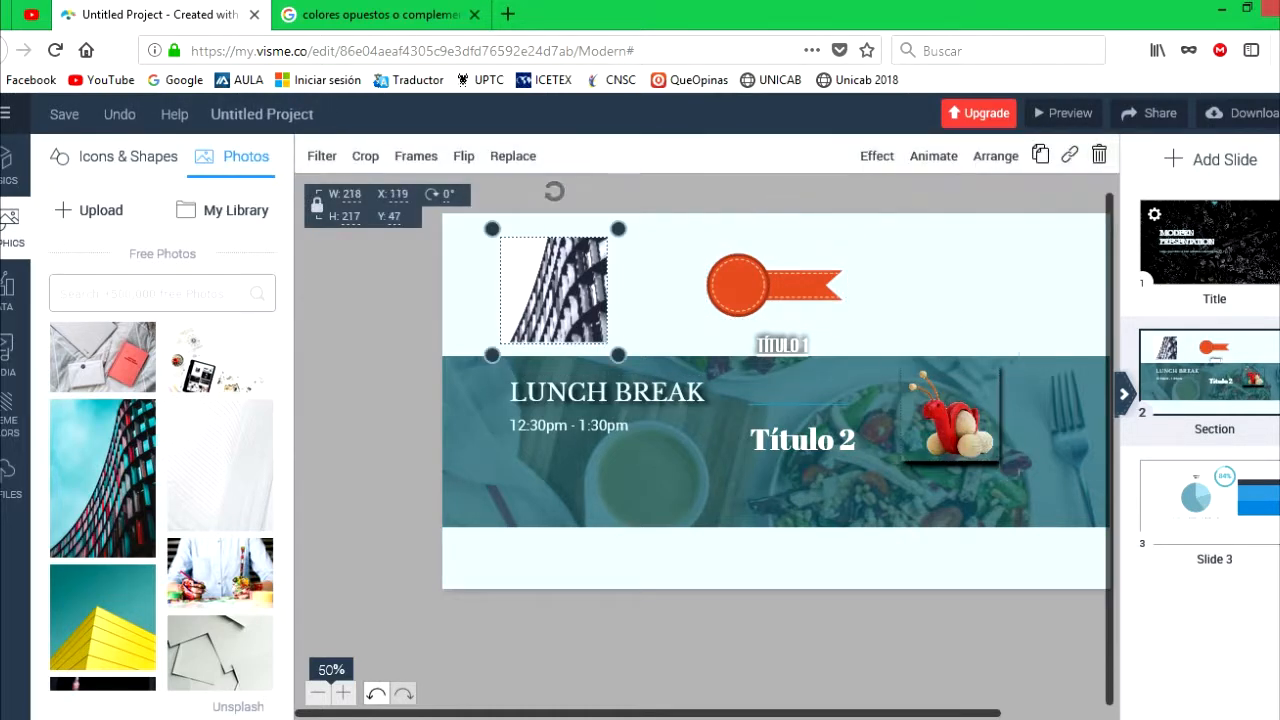
click(950, 413)
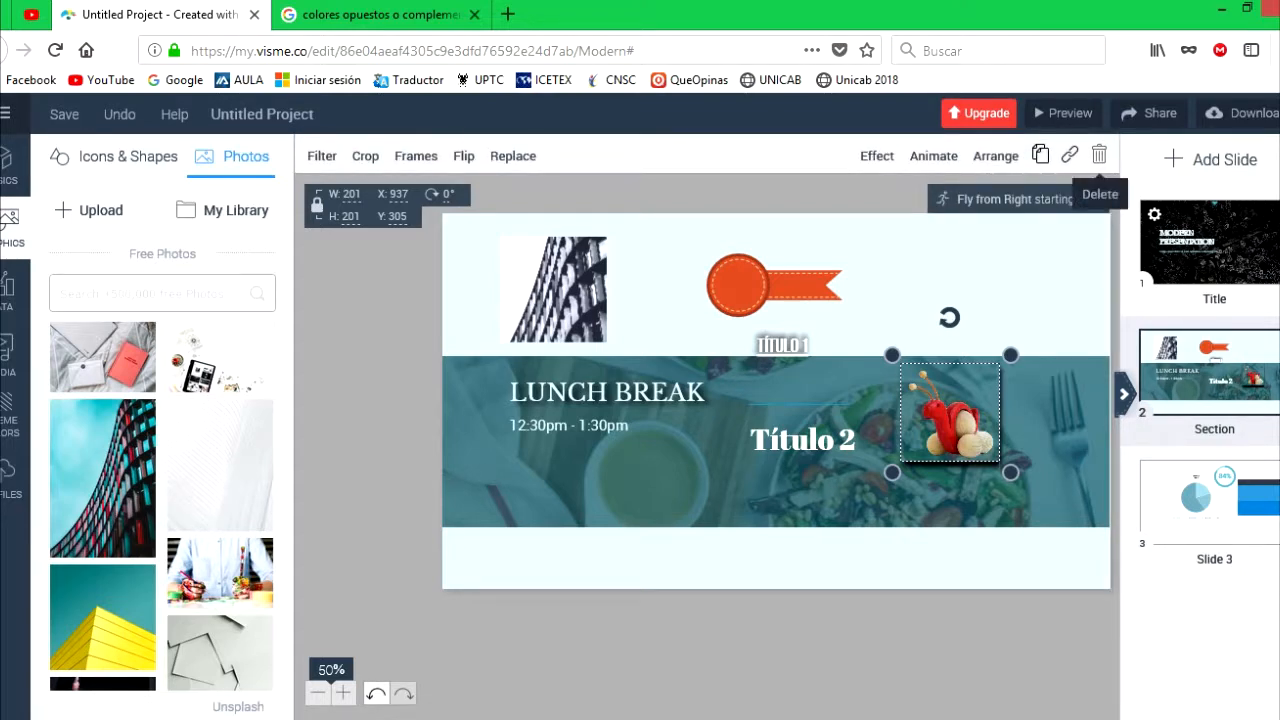
click(650, 393)
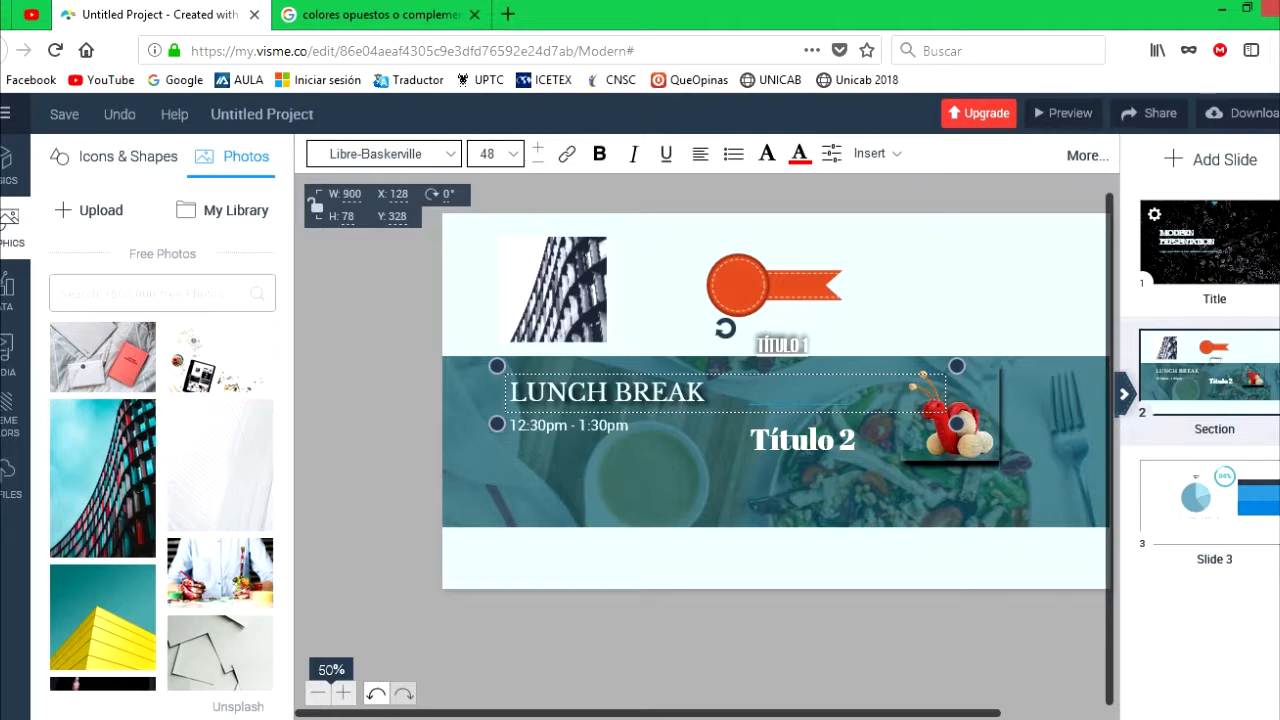
click(1084, 155)
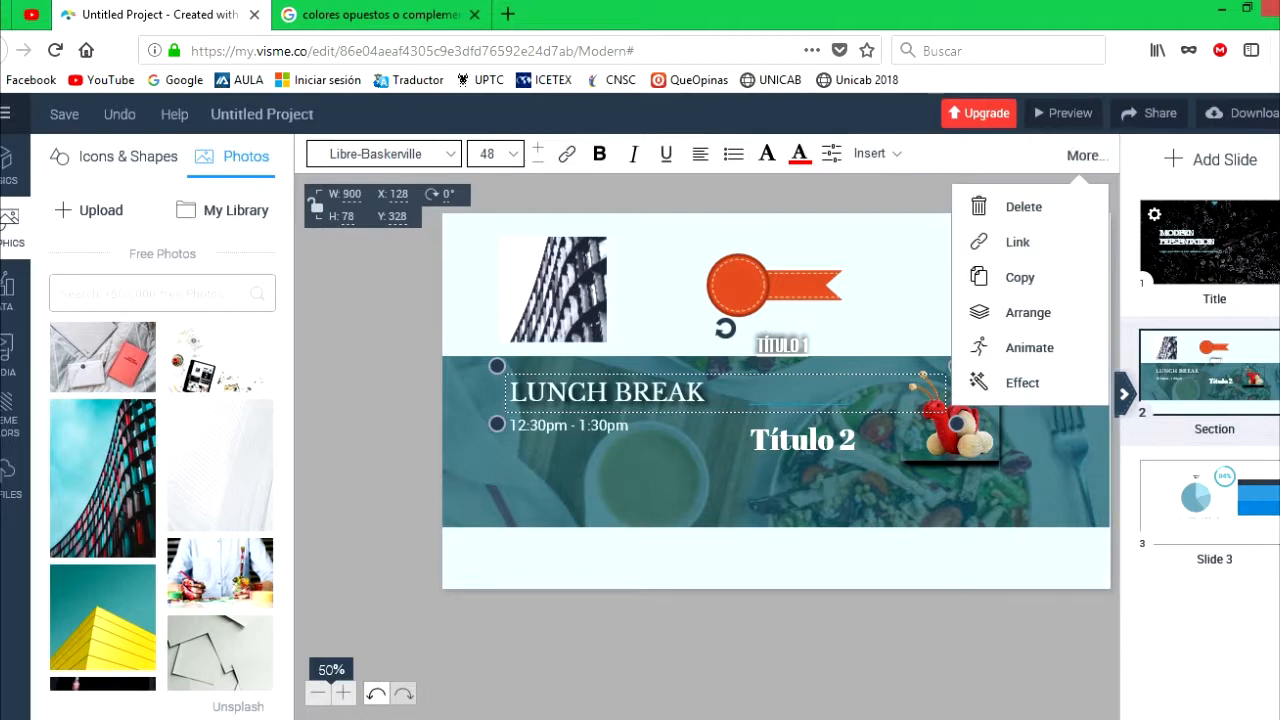
click(897, 240)
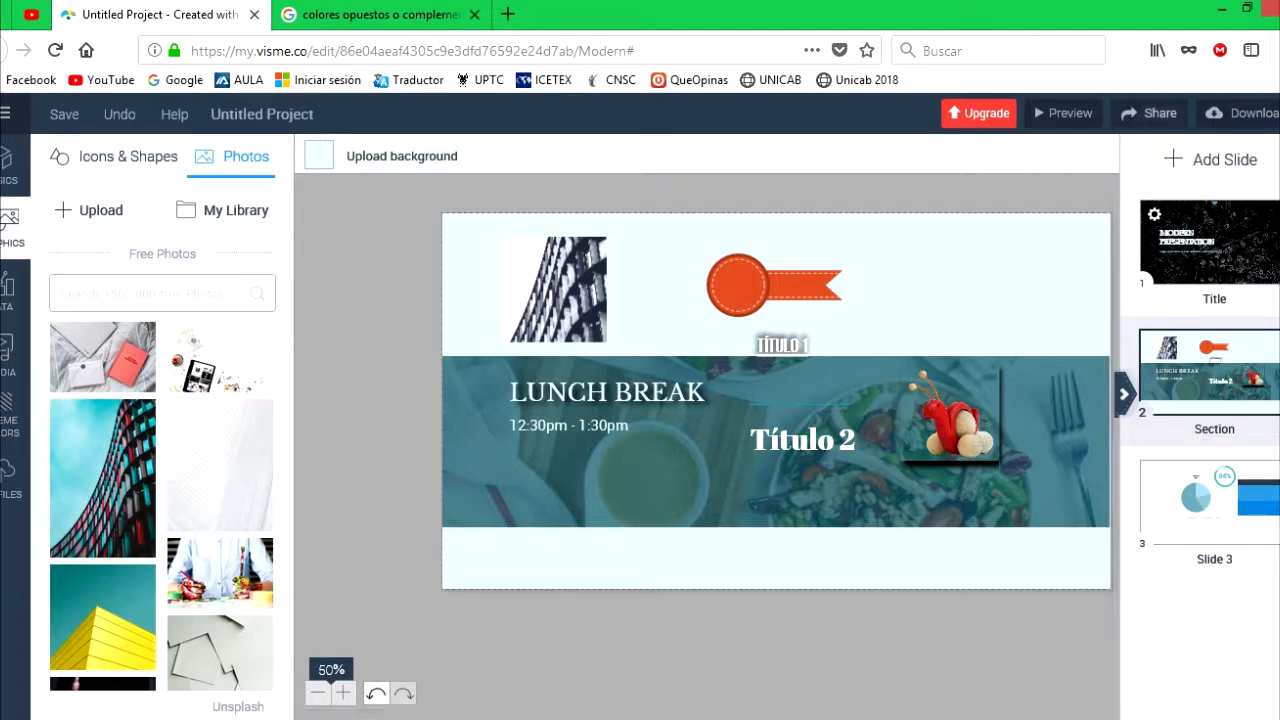
Publish the presentation to the web with the title "Proyecto 1"
click(1149, 113)
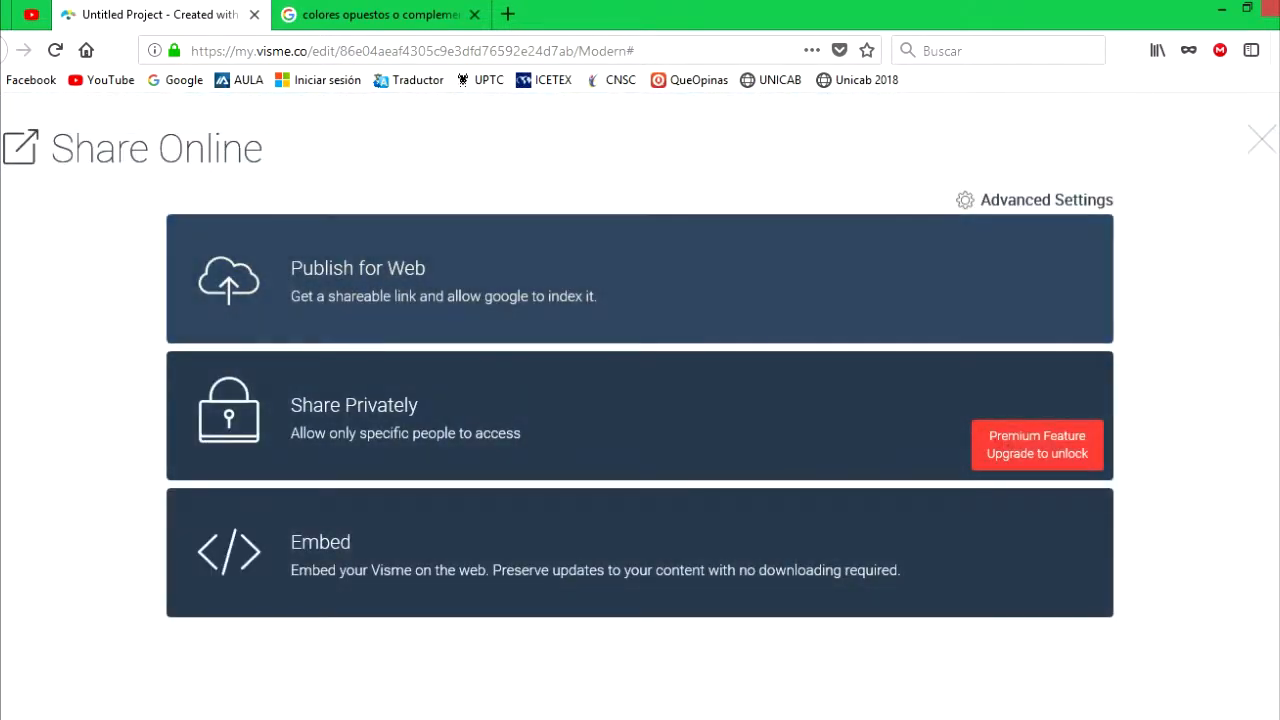
click(640, 279)
click(400, 206)
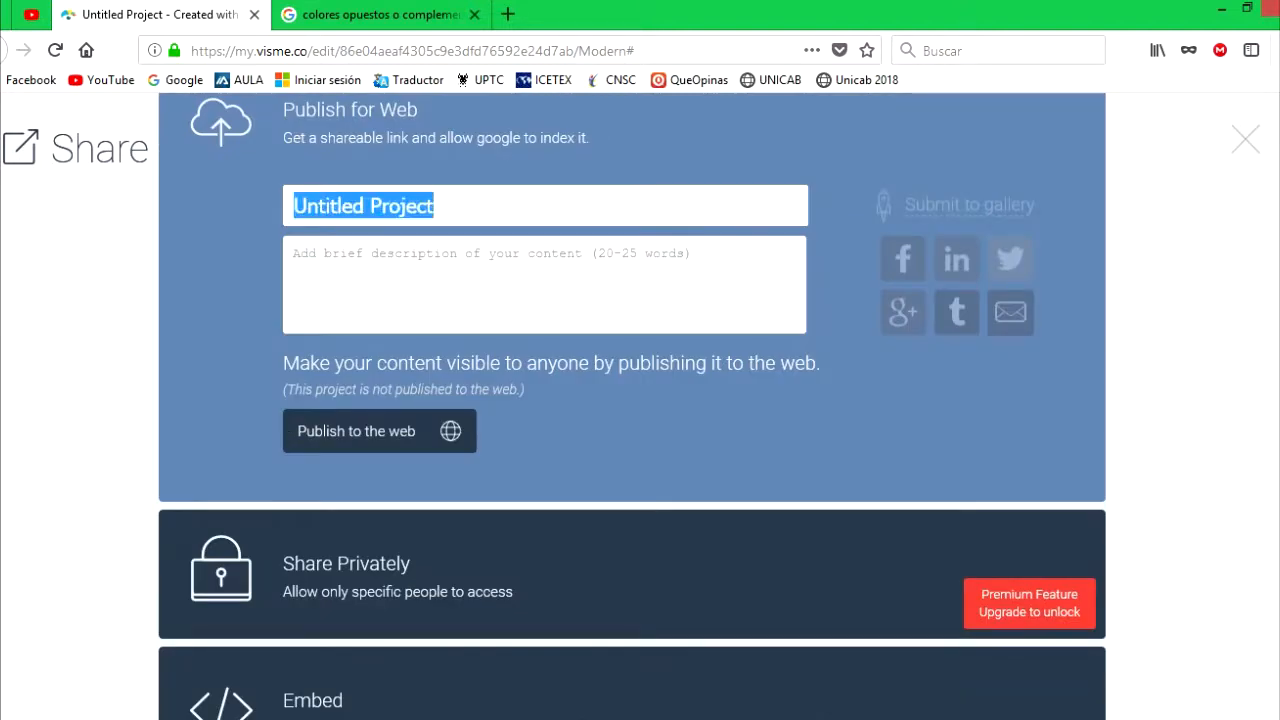
text(Proyecto 1)
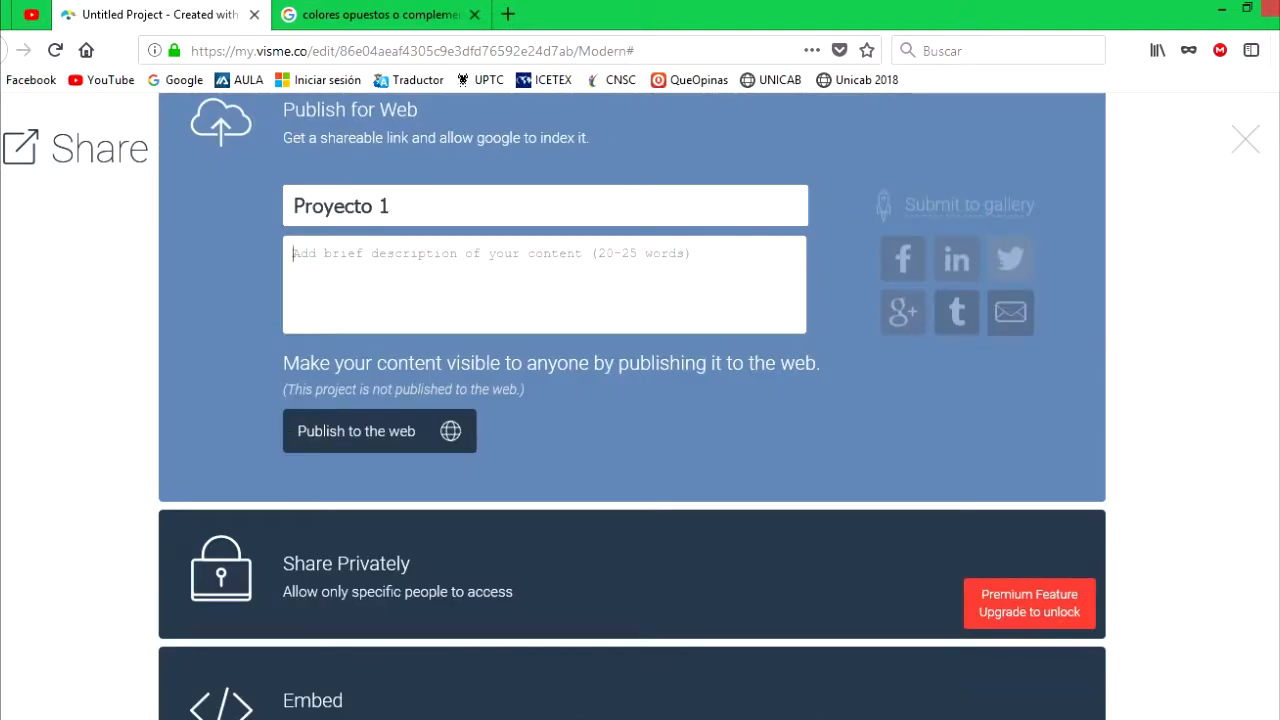
click(380, 431)
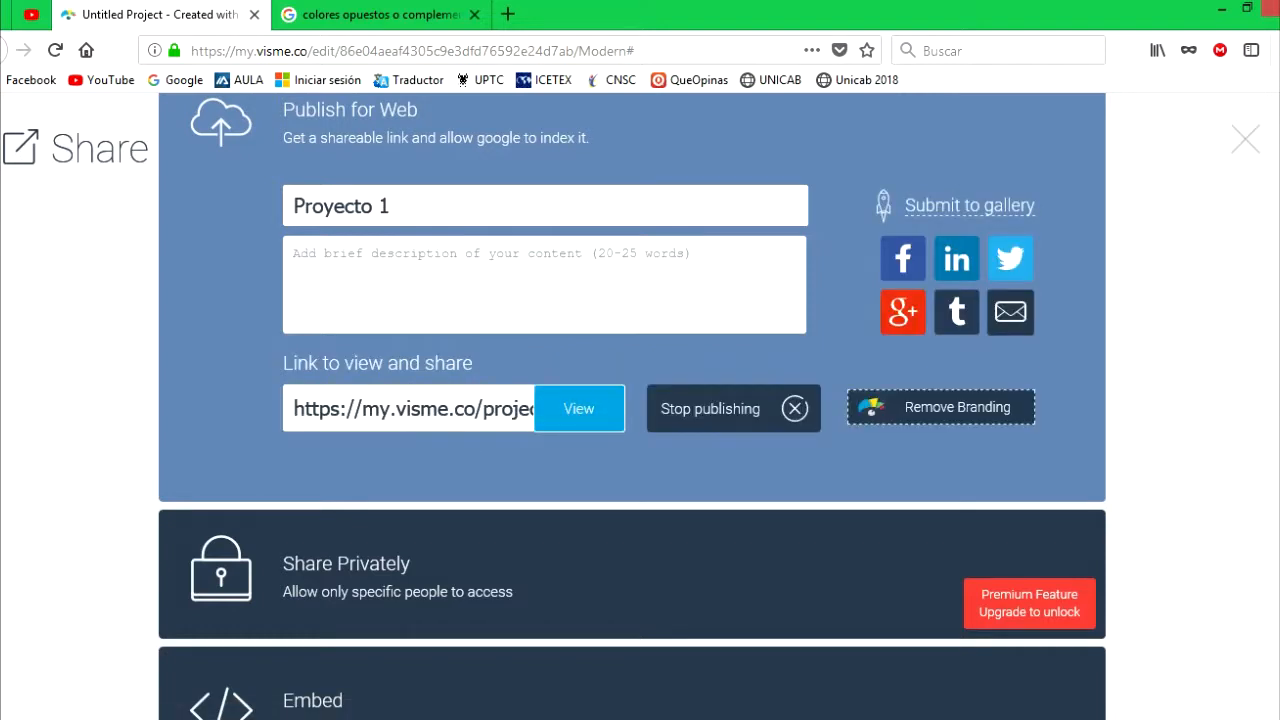
Copy the published project's link to view and share
drag(293, 408, 534, 408)
right_click(444, 408)
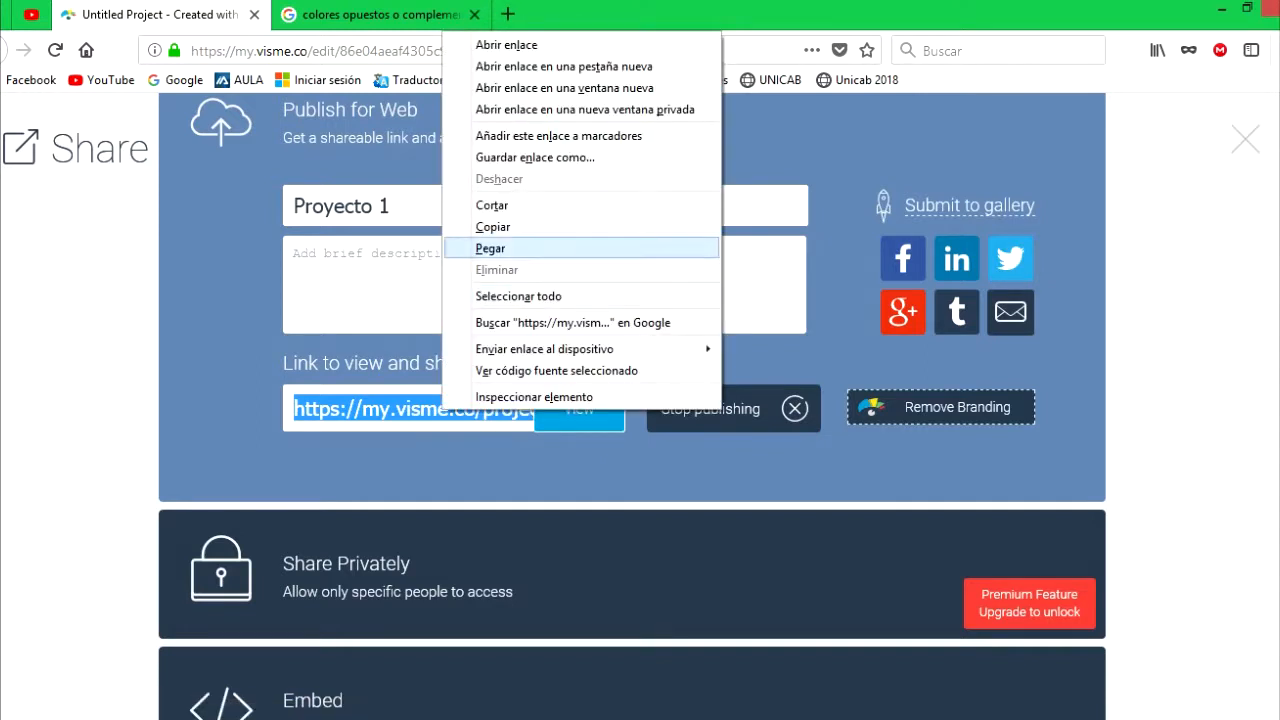
click(493, 227)
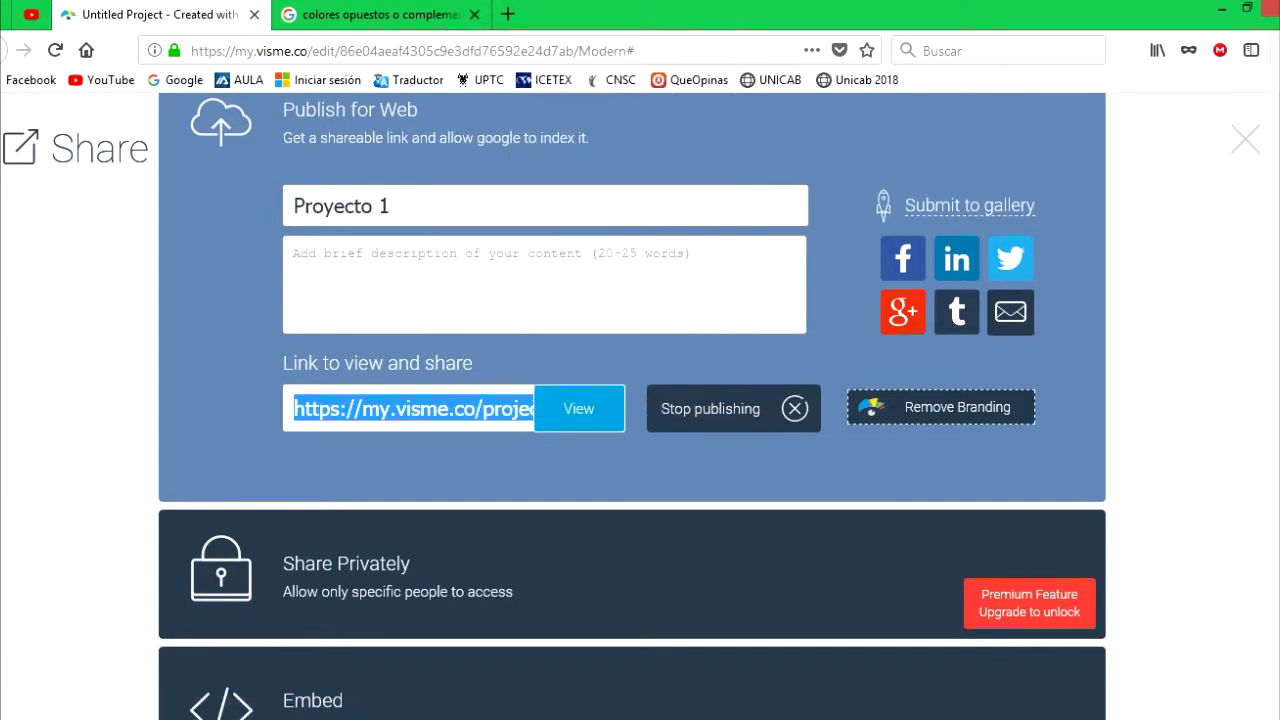